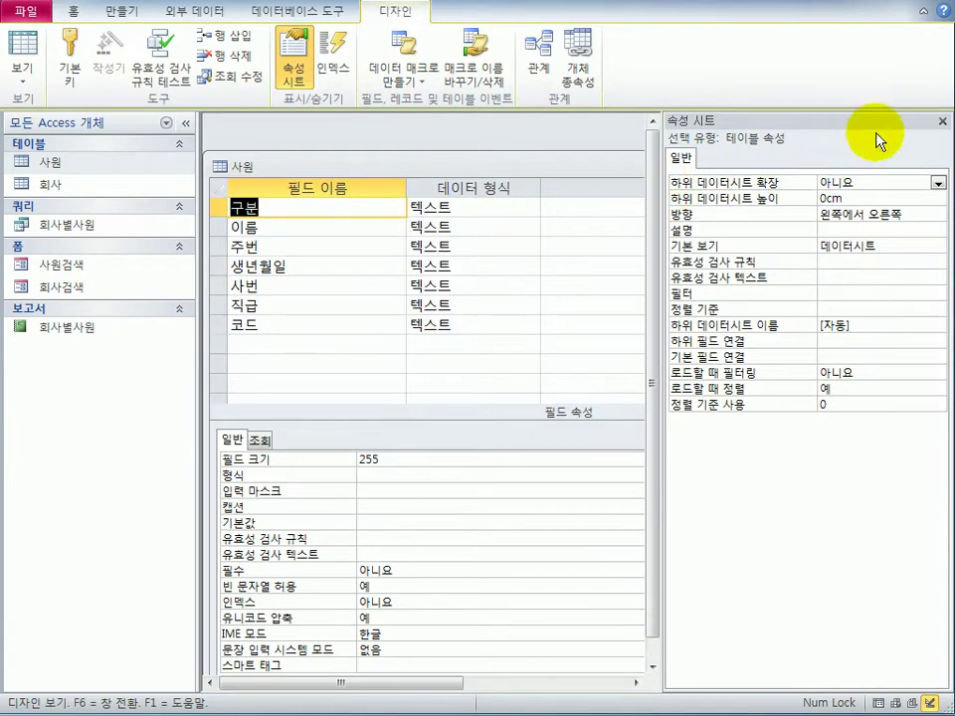
# - Close the property sheet and permanently delete the 구분 field from the 사원 table
pyautogui.click(942, 120)
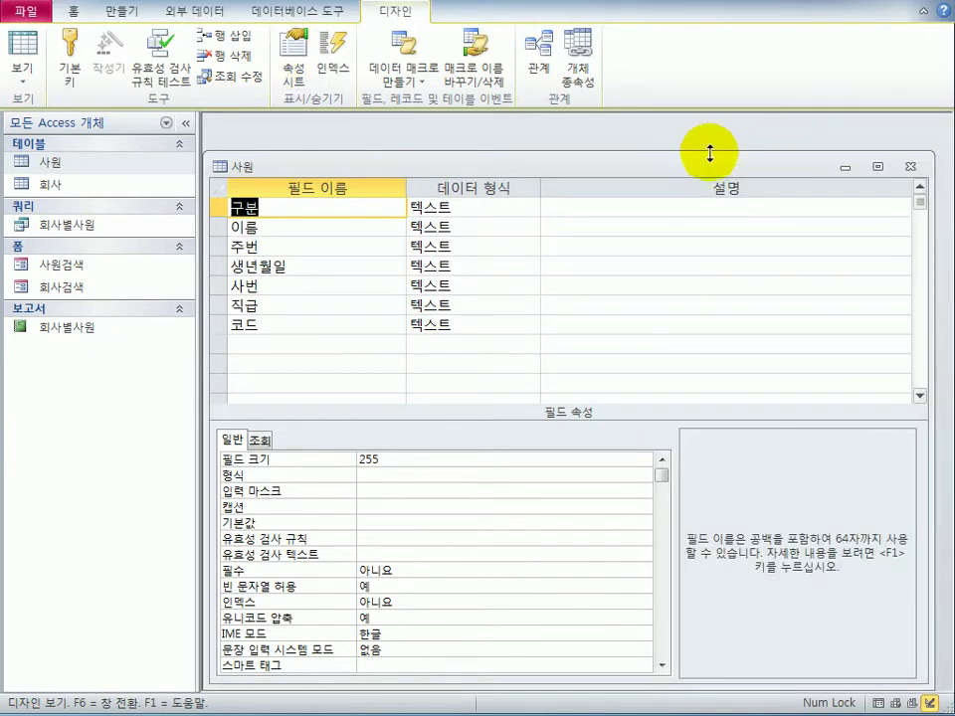
pyautogui.click(216, 206)
pyautogui.rightClick(220, 206)
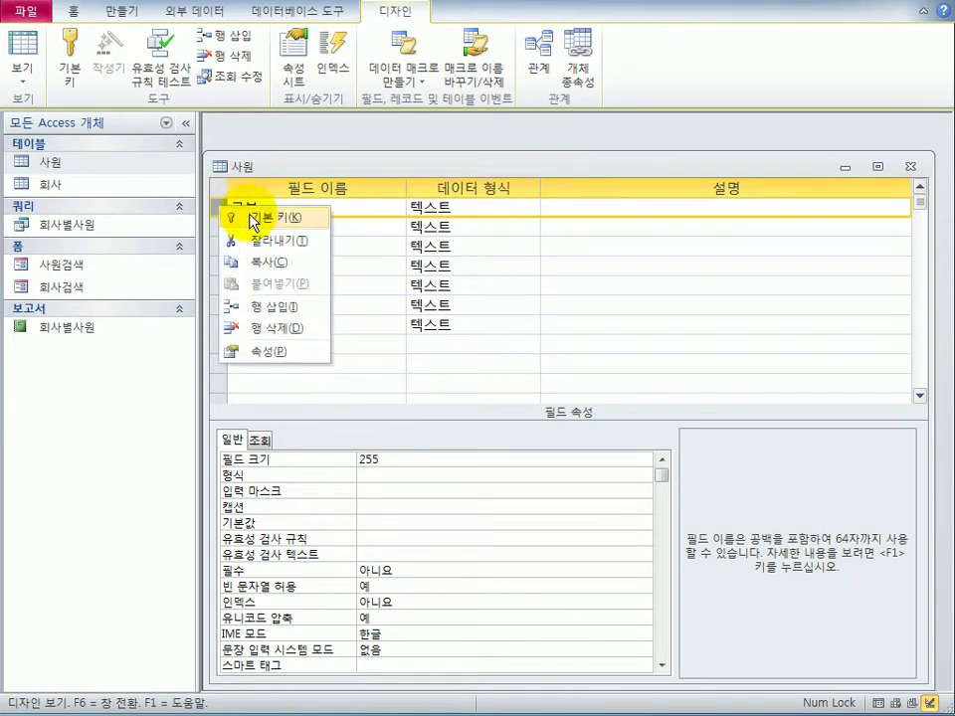
pyautogui.click(271, 328)
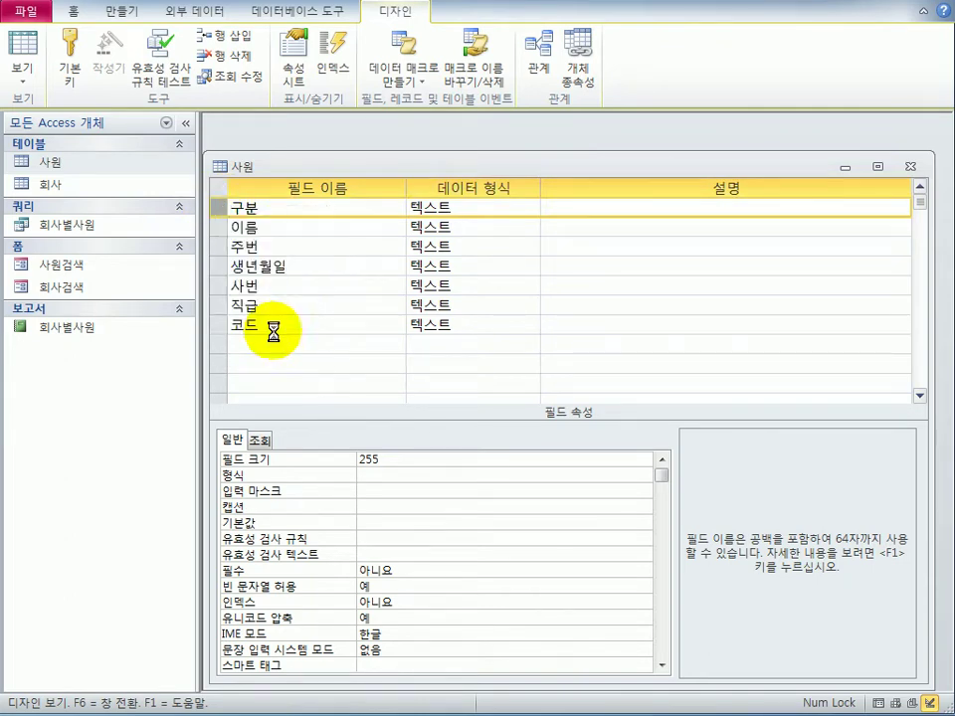
pyautogui.moveTo(169, 366); pyautogui.dragTo(420, 366)
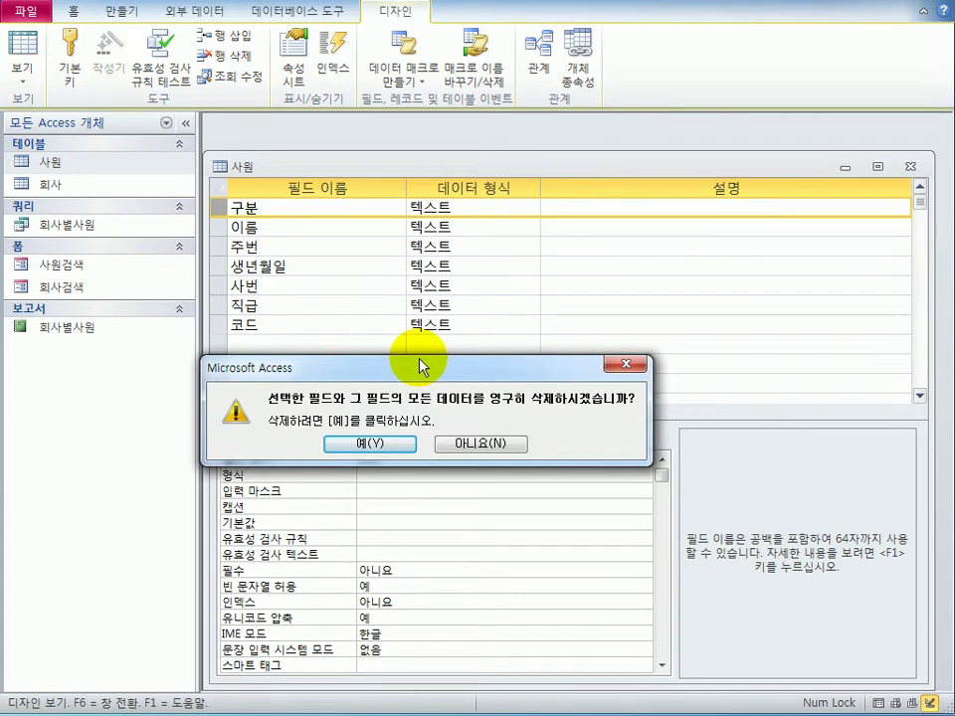
pyautogui.click(370, 444)
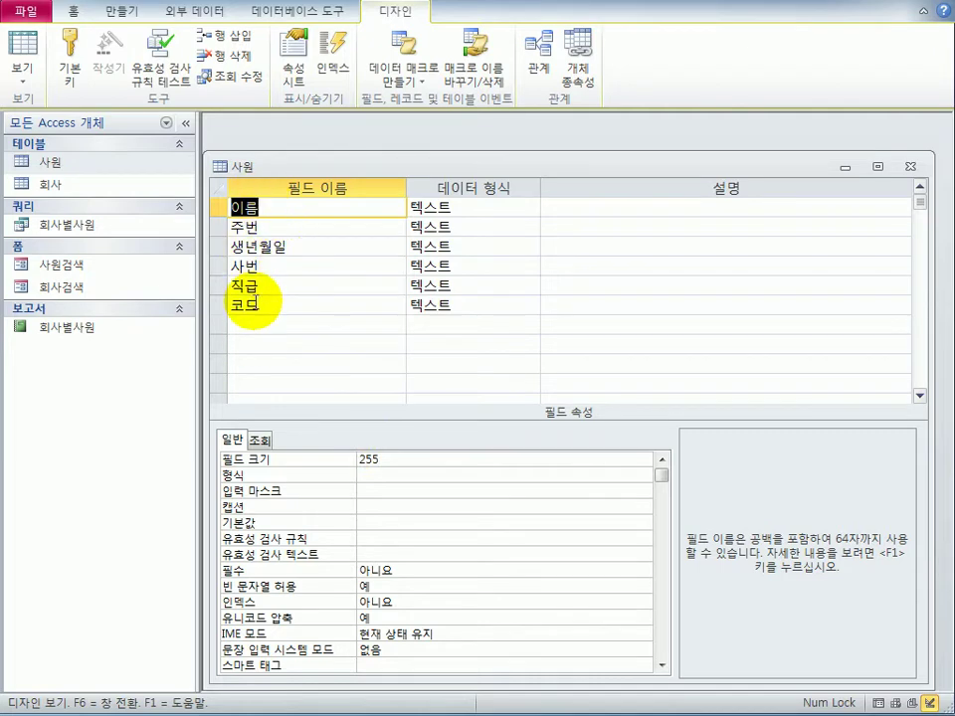
# - Insert a new field named 순번 above the 이름 field
pyautogui.click(218, 208)
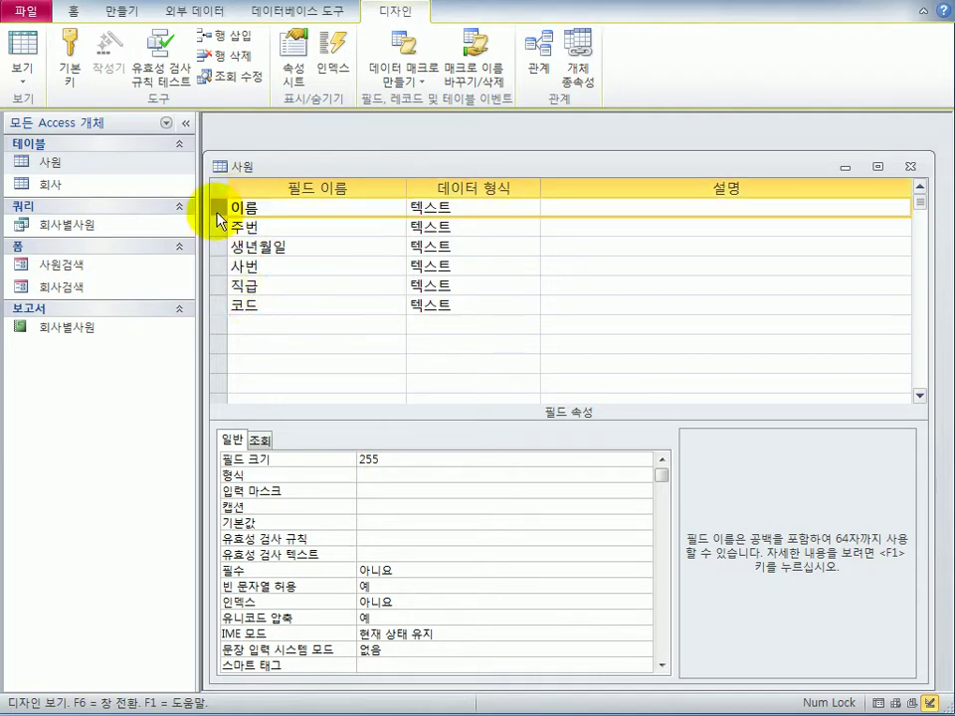
pyautogui.rightClick(216, 208)
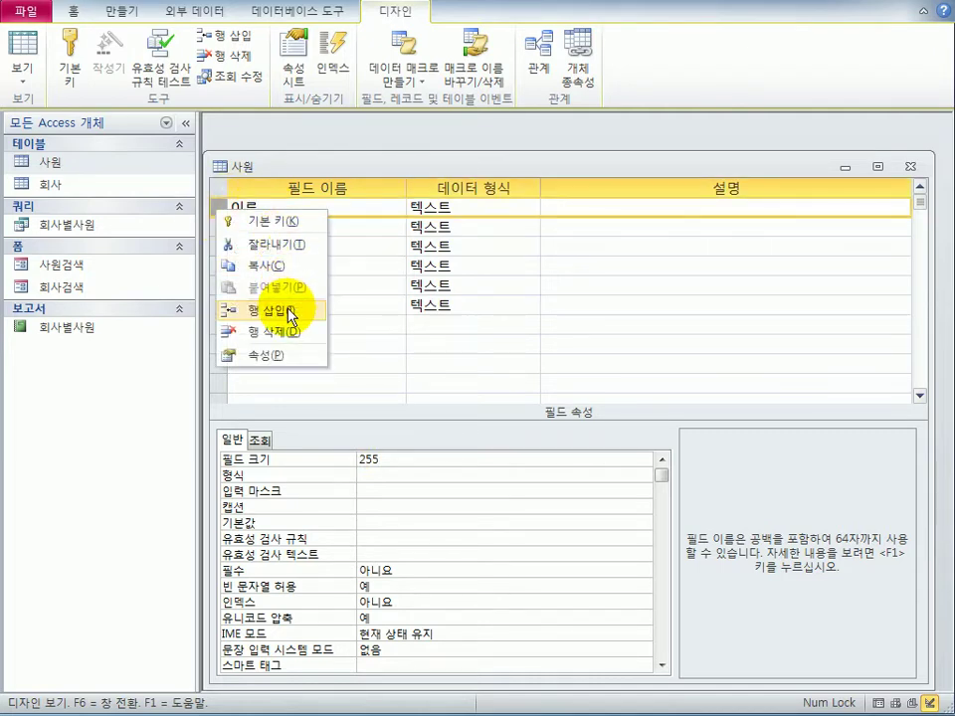
pyautogui.click(294, 315)
pyautogui.click(281, 209)
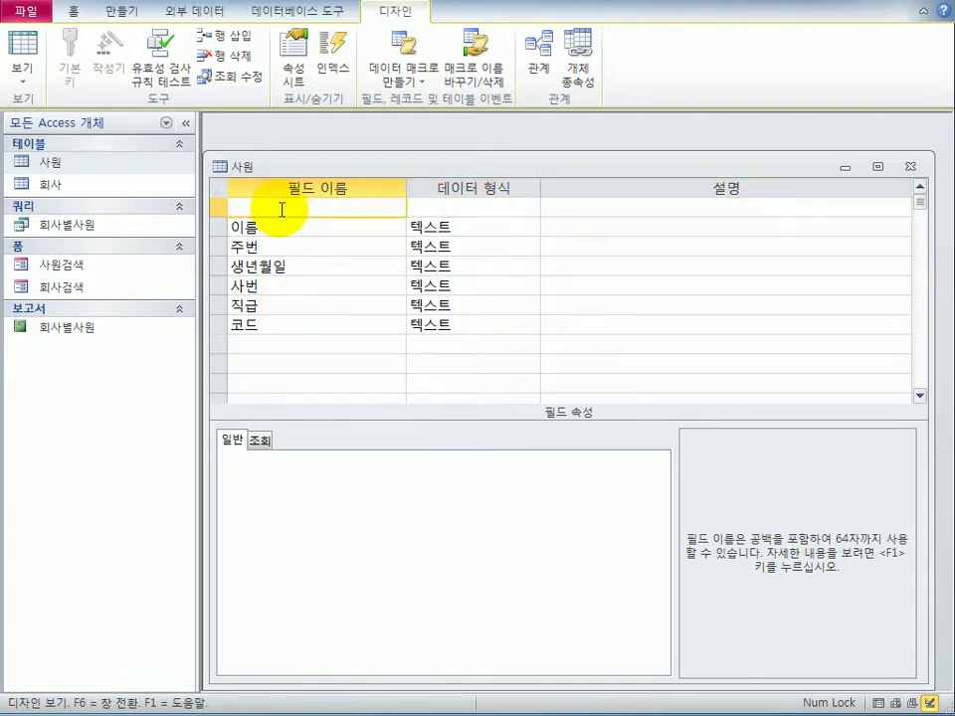
pyautogui.write('ㅅㅜㄴ번')
pyautogui.press('Tab')
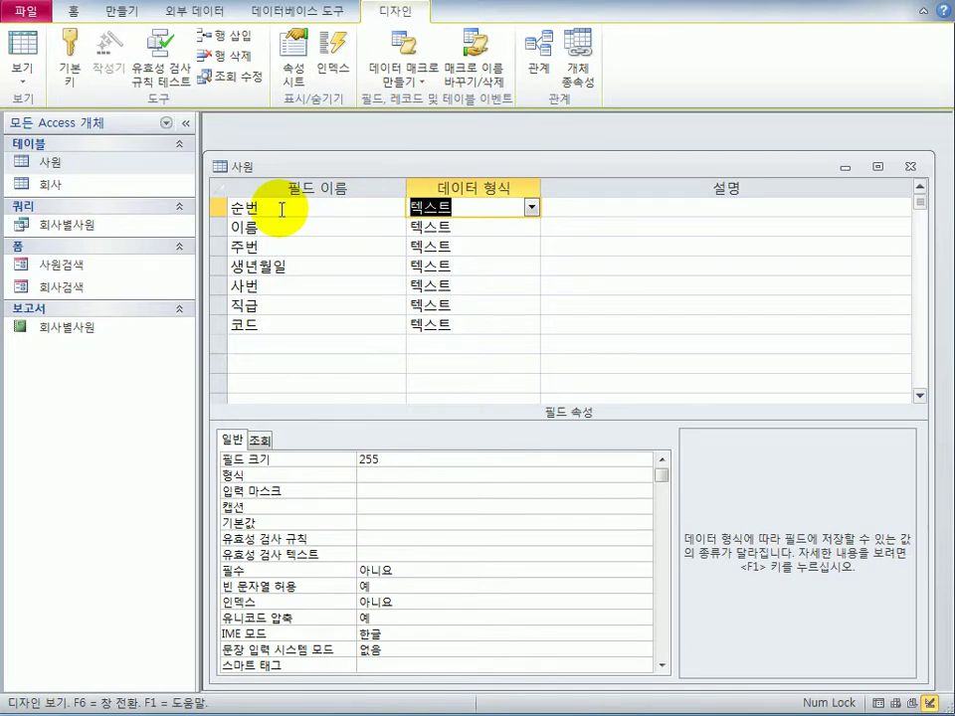
# - Set the 순번 field's data type to 일련 번호 and make it the primary key
pyautogui.click(531, 206)
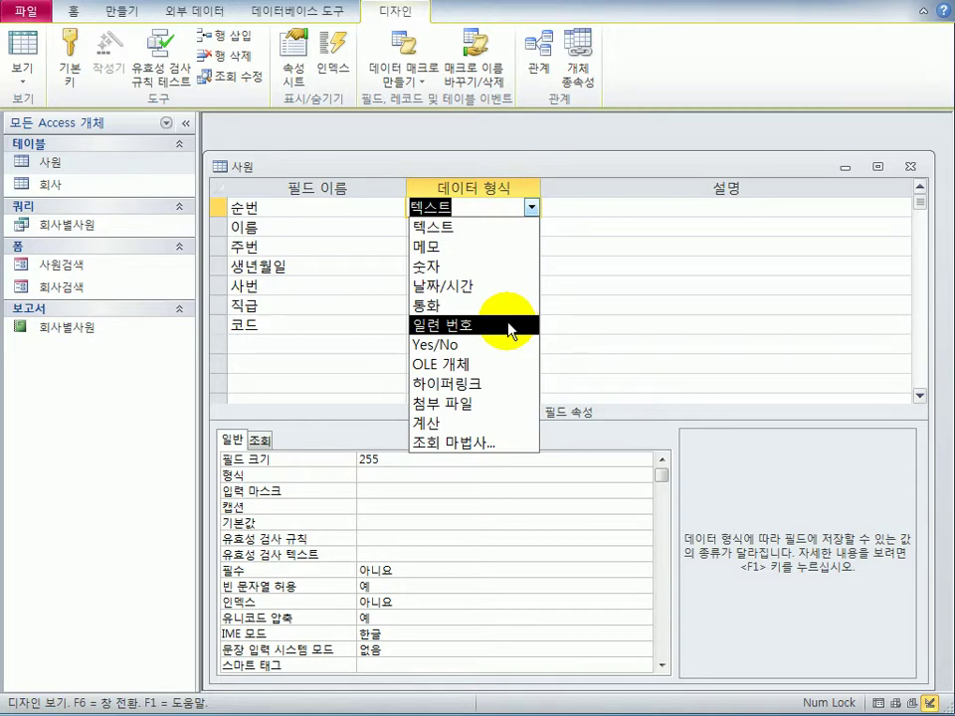
pyautogui.click(509, 329)
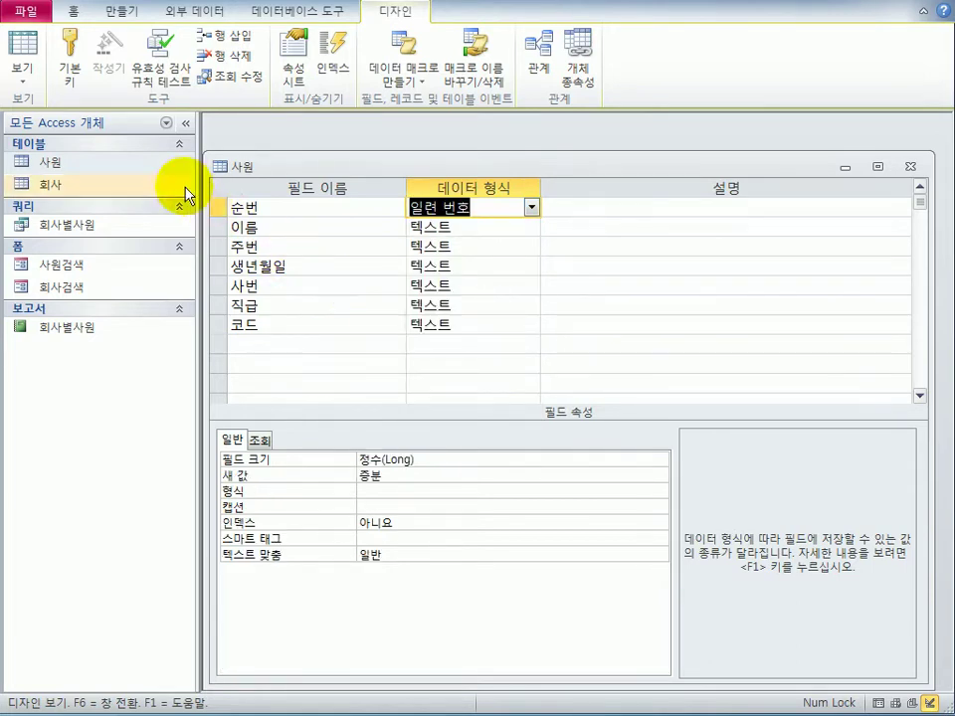
pyautogui.click(219, 208)
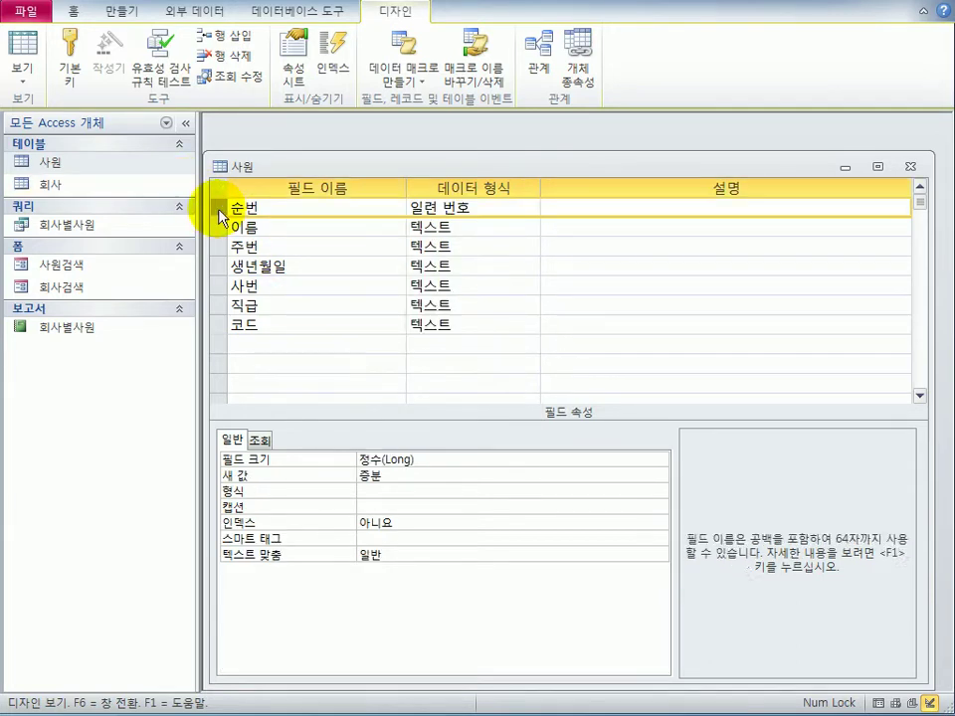
pyautogui.click(71, 72)
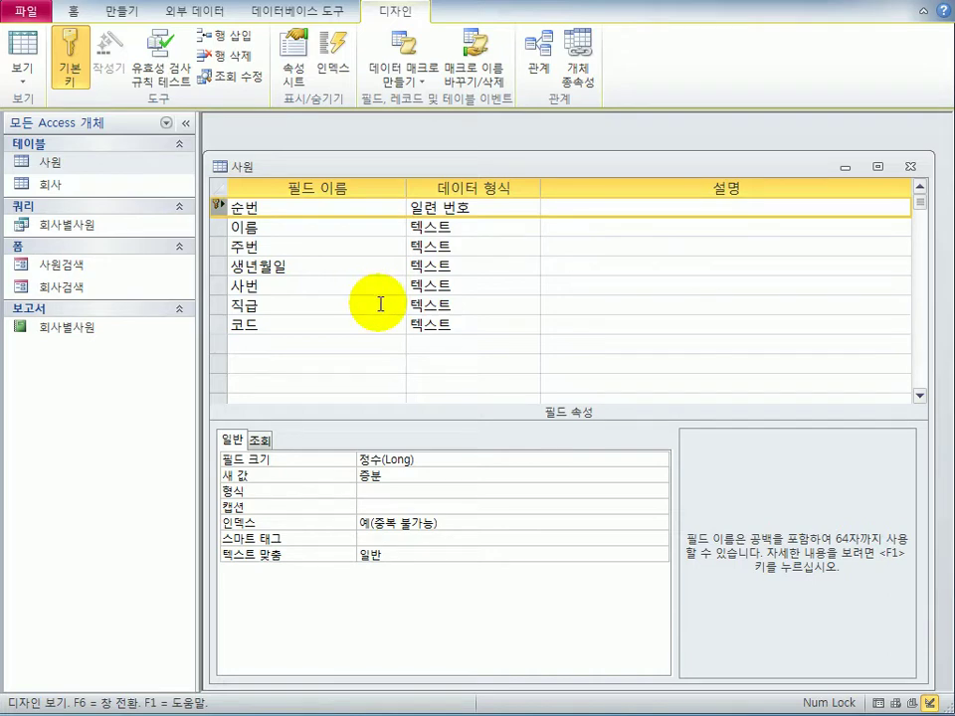
# - Set the 이름 field's IME 모드 to 한글 and its 빈 문자열 허용 property to 아니요
pyautogui.click(346, 227)
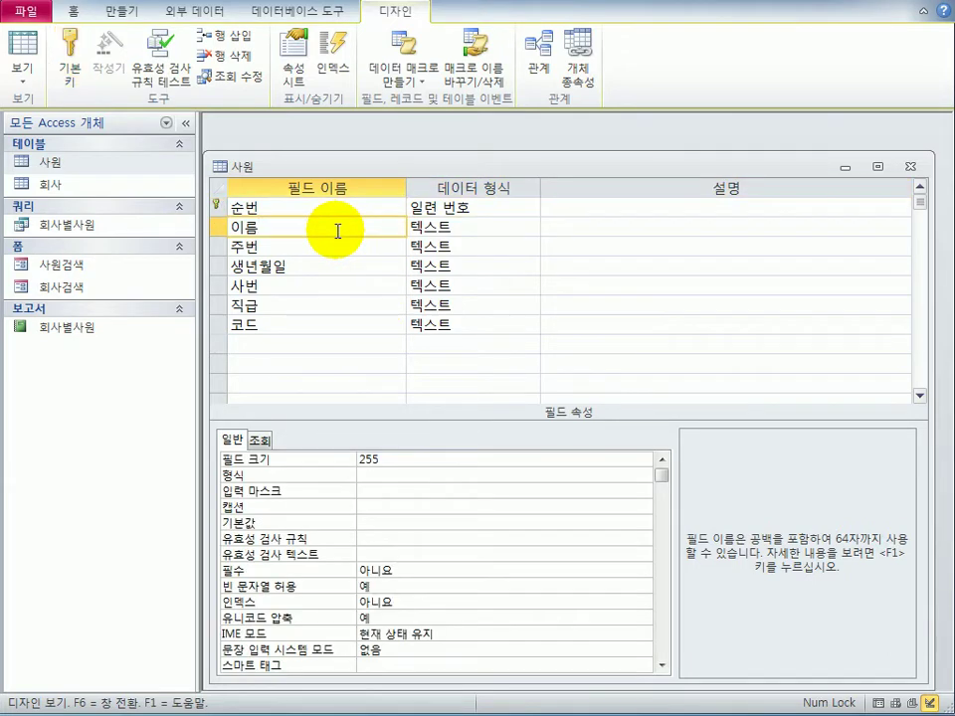
pyautogui.click(466, 633)
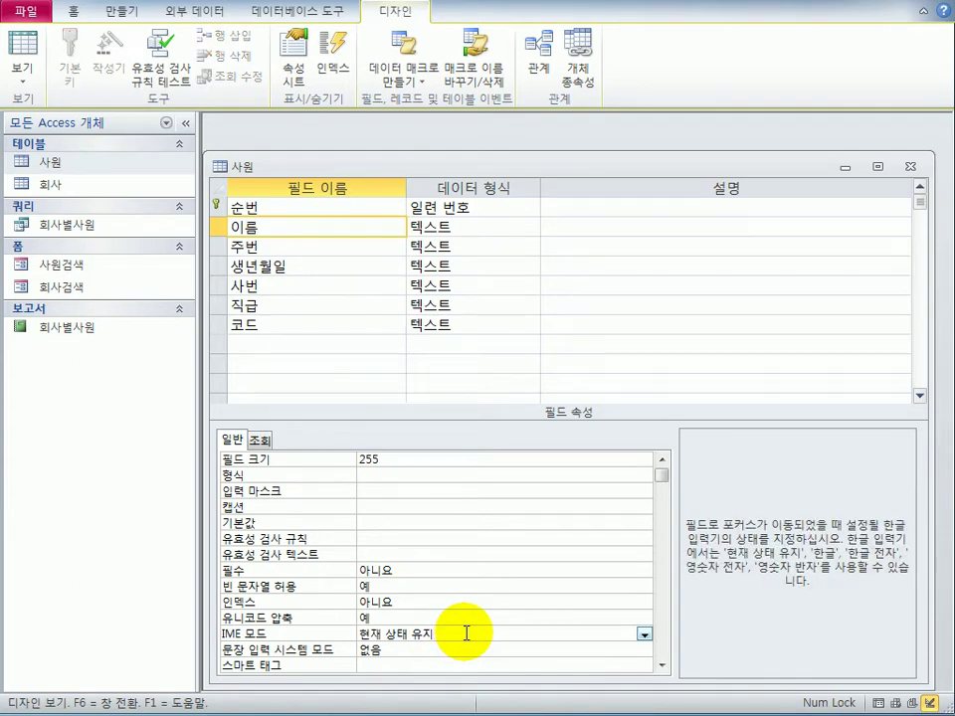
pyautogui.moveTo(570, 174); pyautogui.dragTo(567, 140)
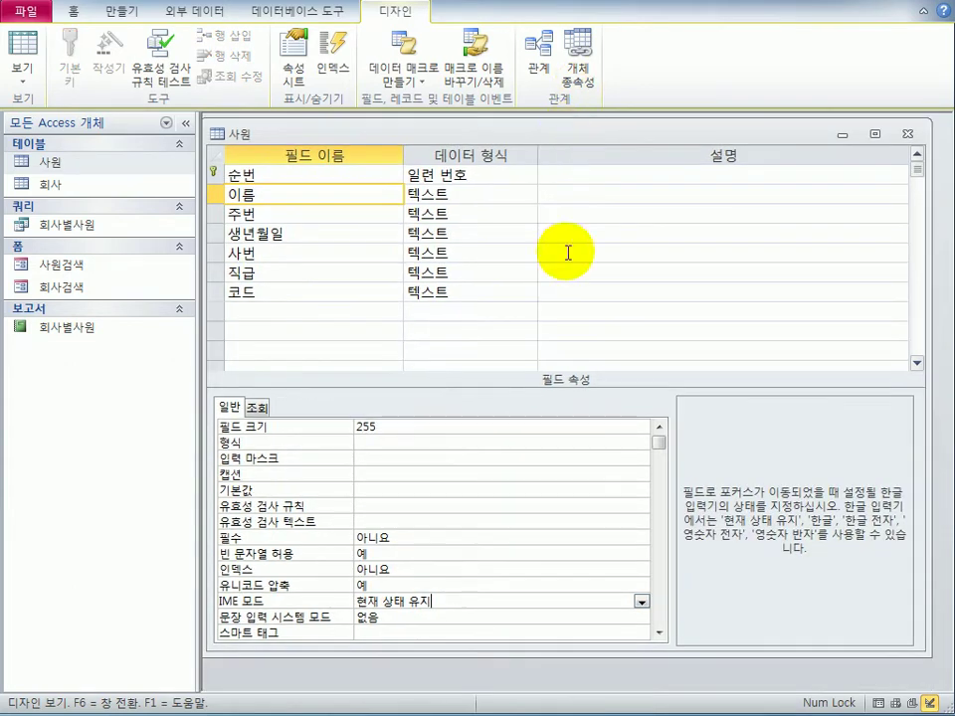
pyautogui.click(643, 603)
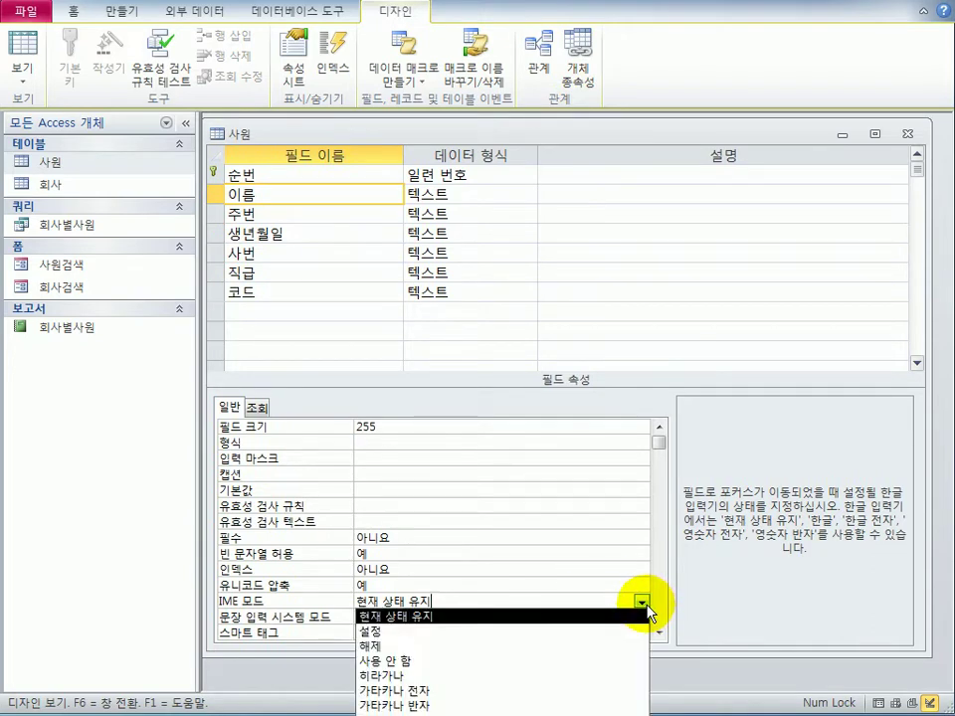
pyautogui.write('한글')
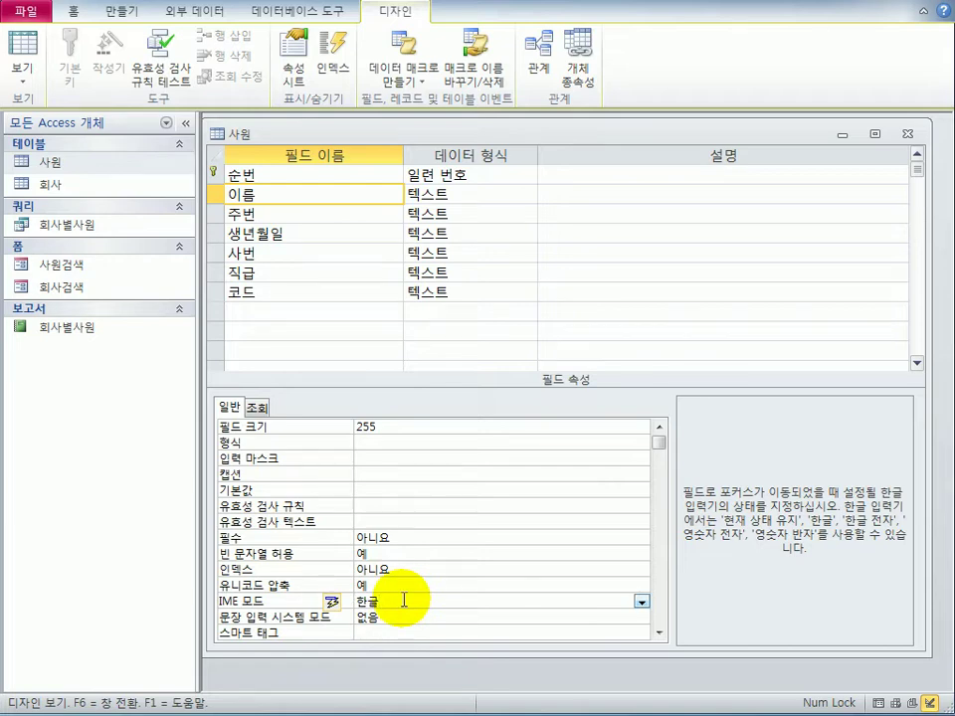
pyautogui.click(405, 555)
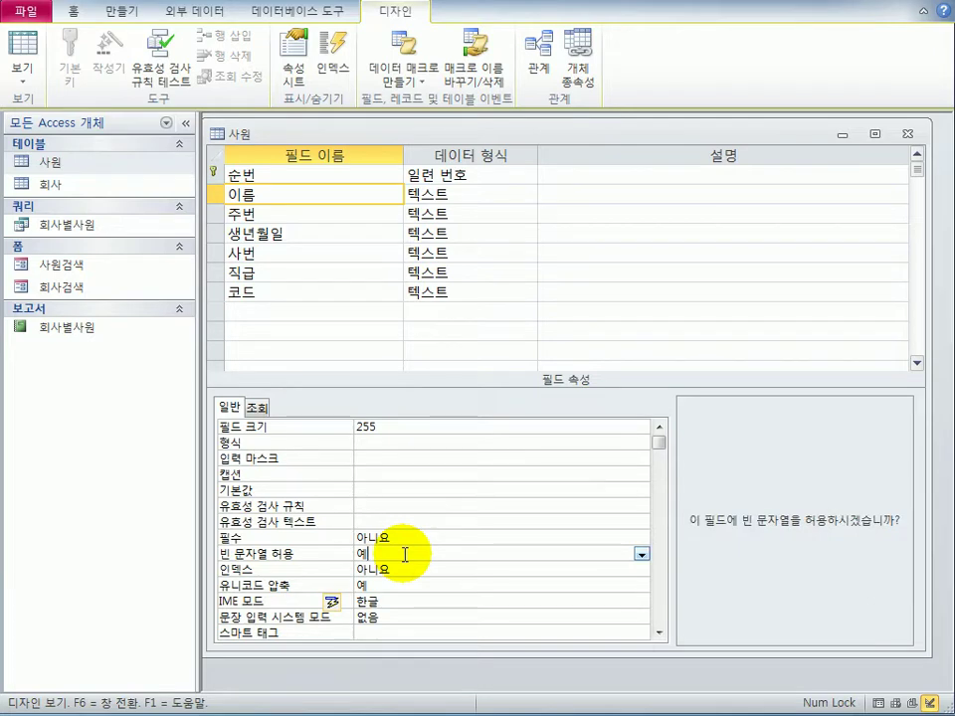
pyautogui.doubleClick(405, 554)
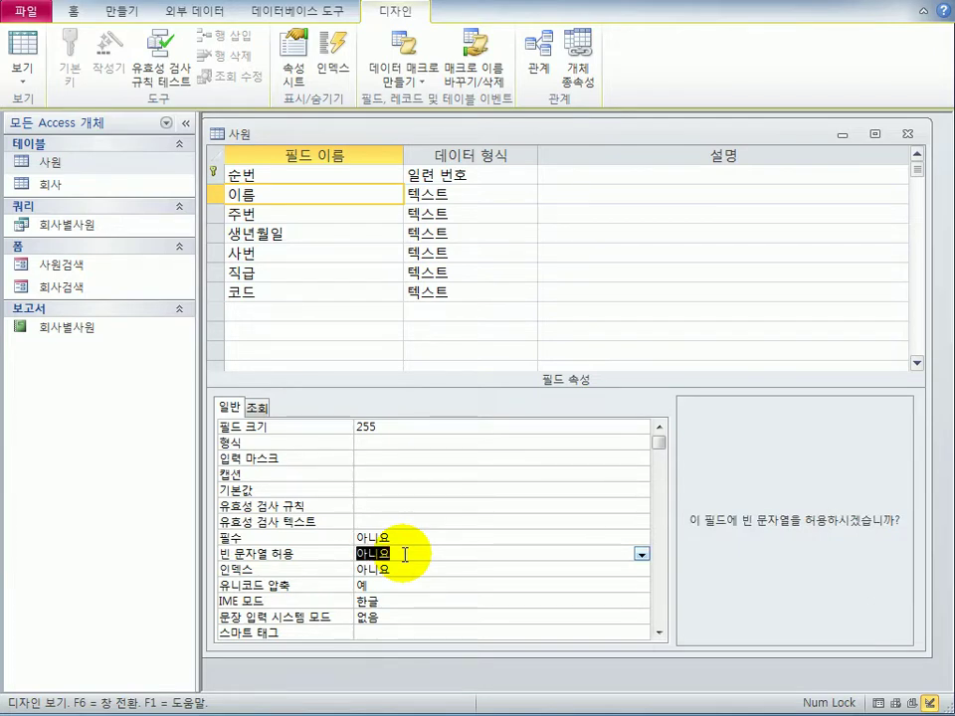
pyautogui.click(280, 212)
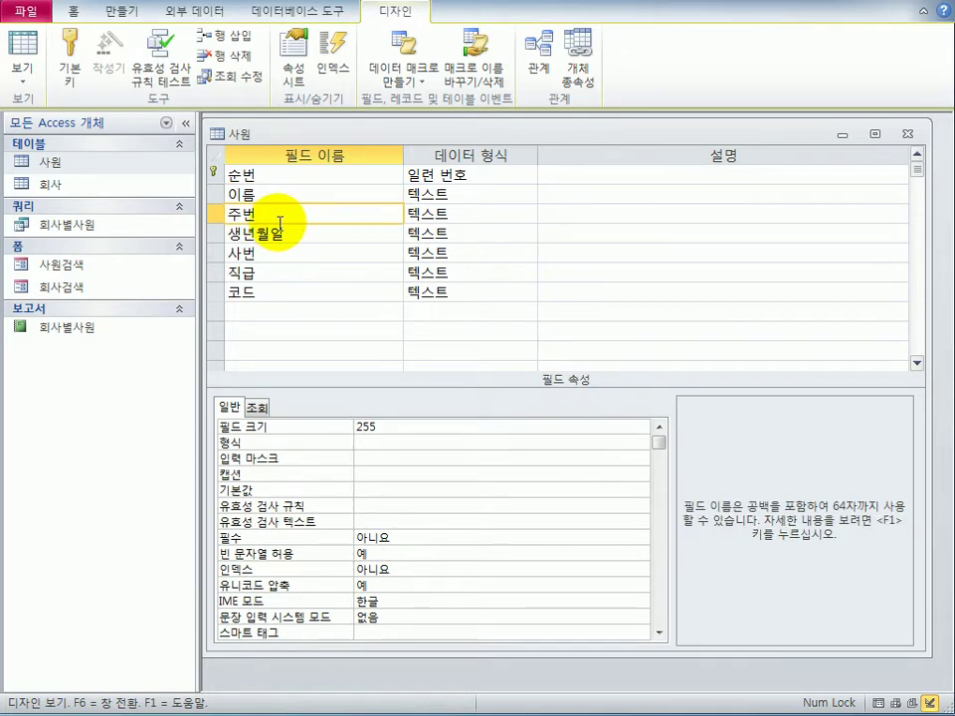
pyautogui.click(383, 459)
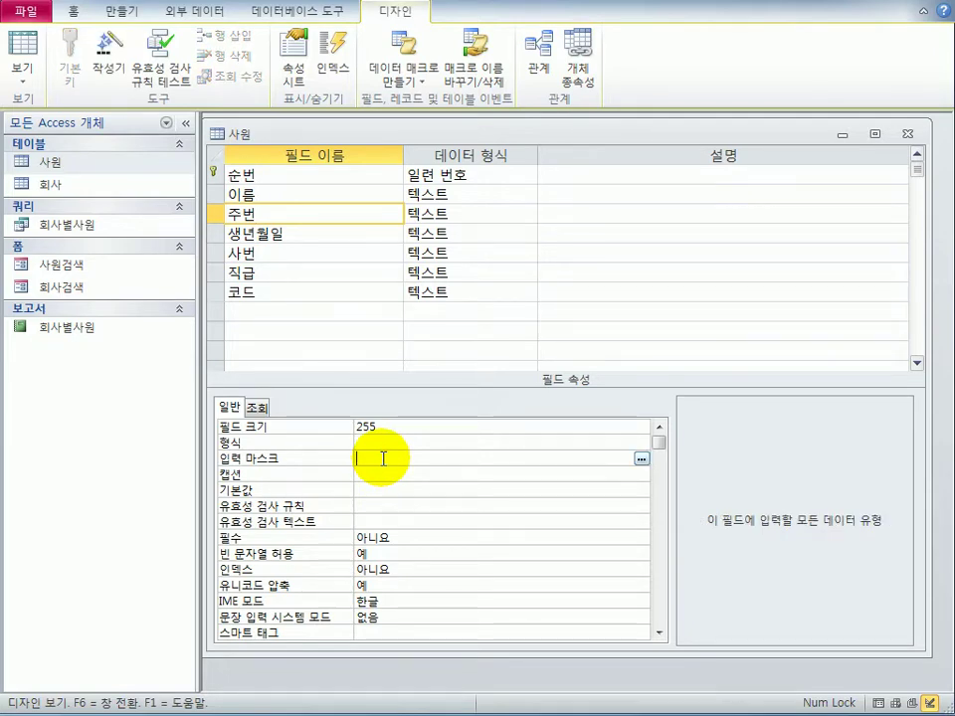
pyautogui.write('이')
pyautogui.write('0')
pyautogui.write('00000')
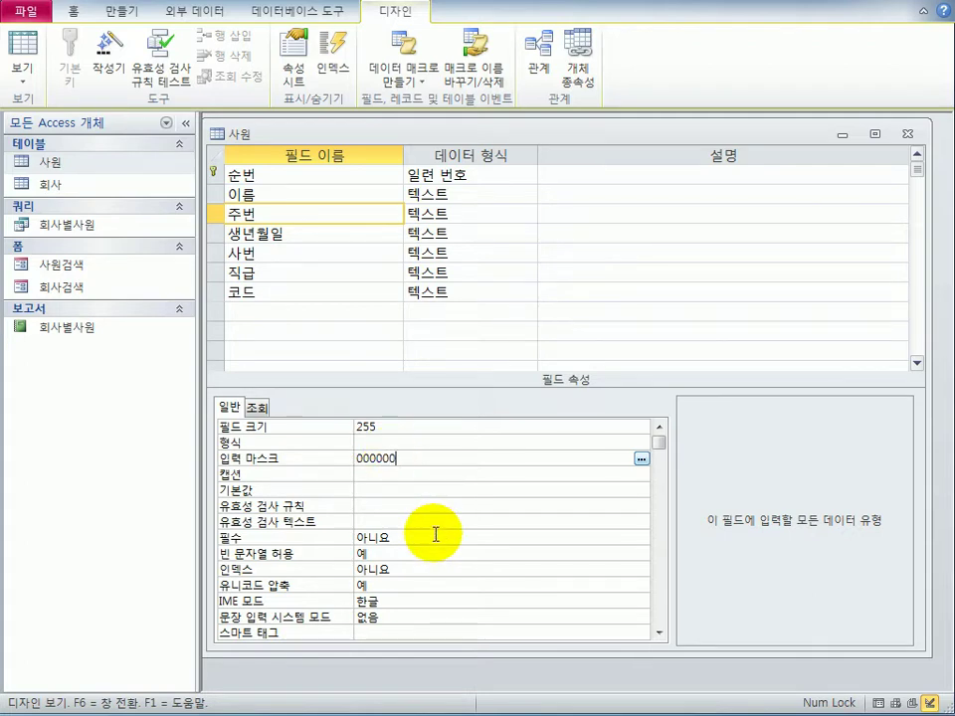
pyautogui.write('-')
pyautogui.write('0000000')
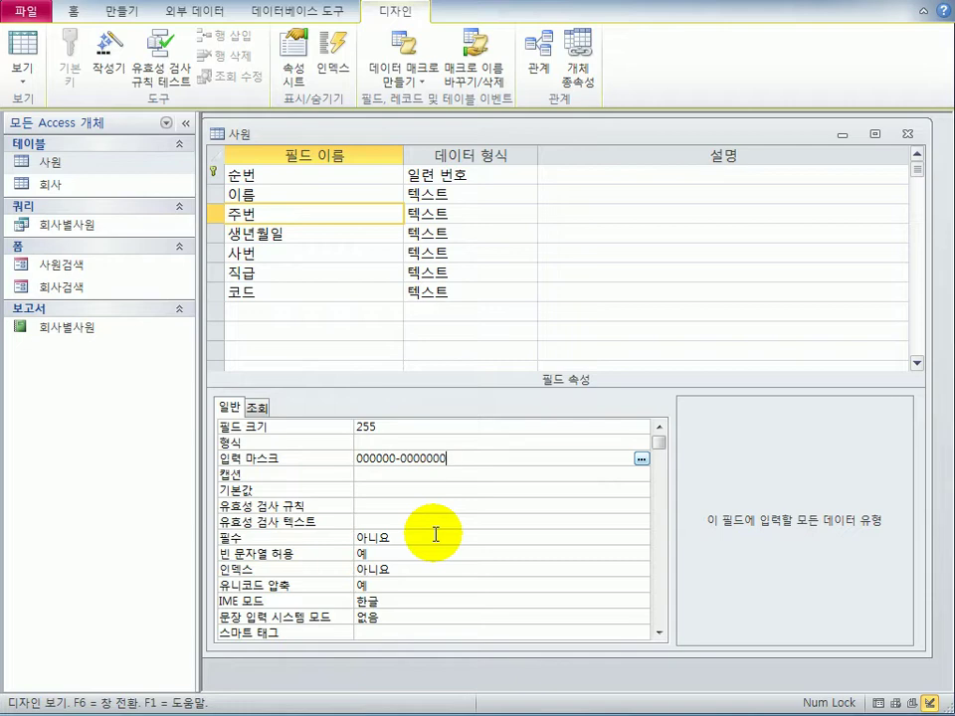
pyautogui.write(';0;')
# - Change the 생년월일 field's data type to 날짜/시간
pyautogui.click(295, 234)
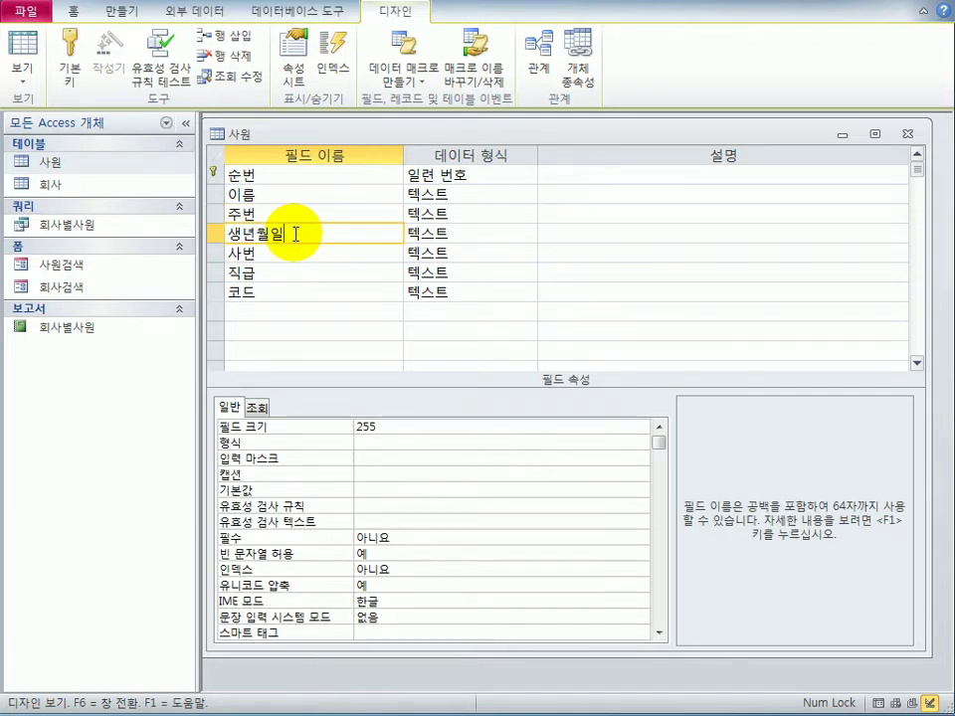
pyautogui.click(519, 235)
pyautogui.click(530, 236)
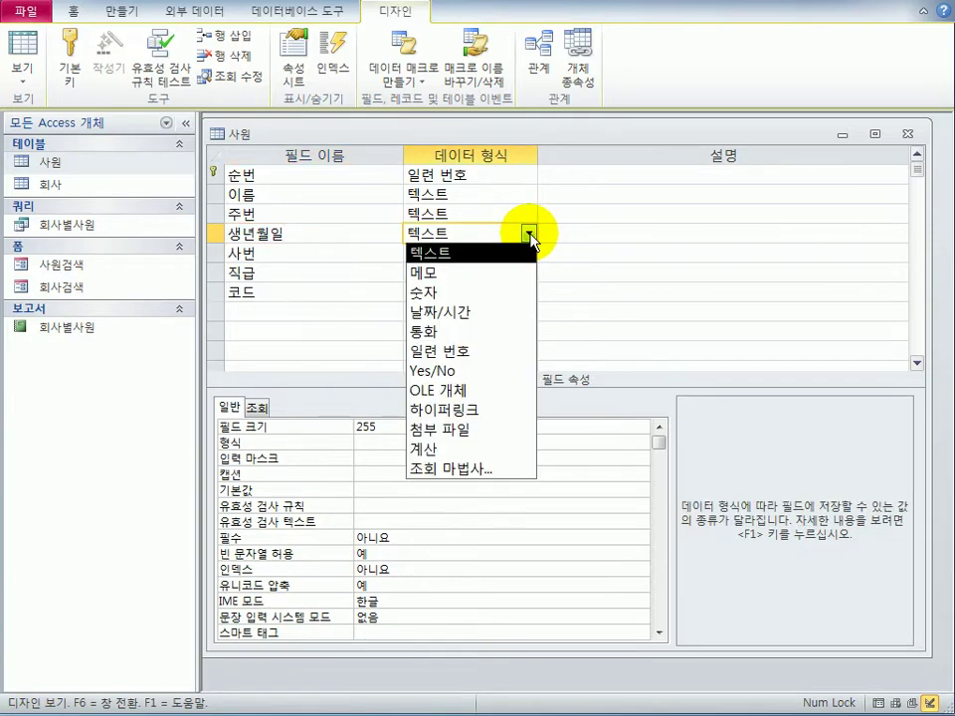
pyautogui.click(507, 311)
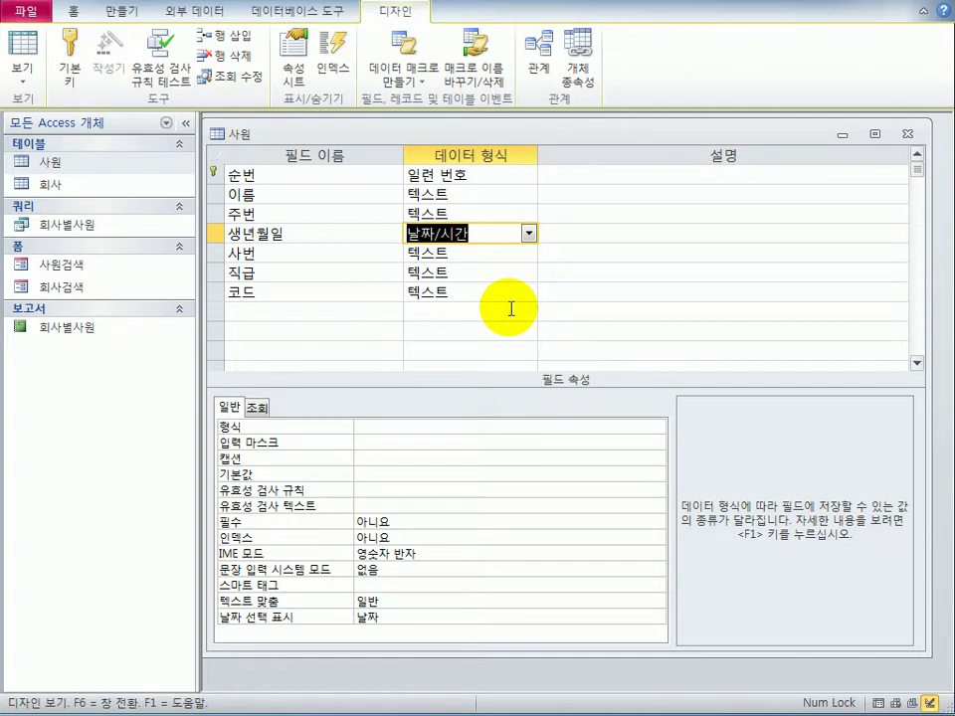
# - Enter <=#1979-12-31# as the 생년월일 field's validation rule (유효성 검사 규칙)
pyautogui.click(362, 489)
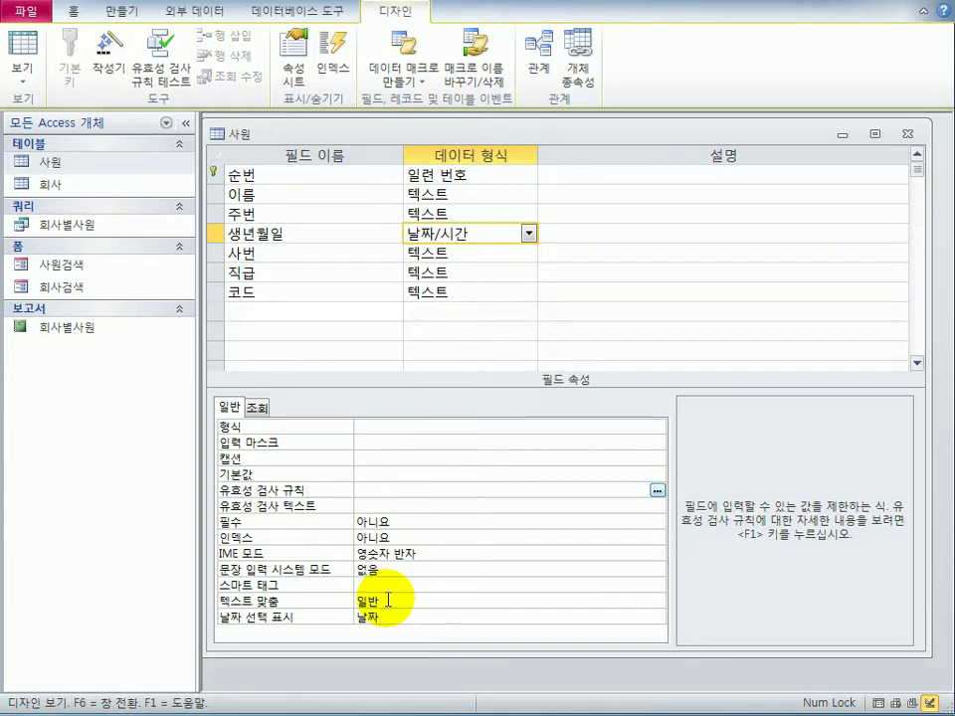
pyautogui.write('<=')
pyautogui.write('##')
pyautogui.write('1979-12')
pyautogui.write('-31#')
# - Add a field named 멀티 below 코드 with the data type 첨부 파일
pyautogui.click(244, 313)
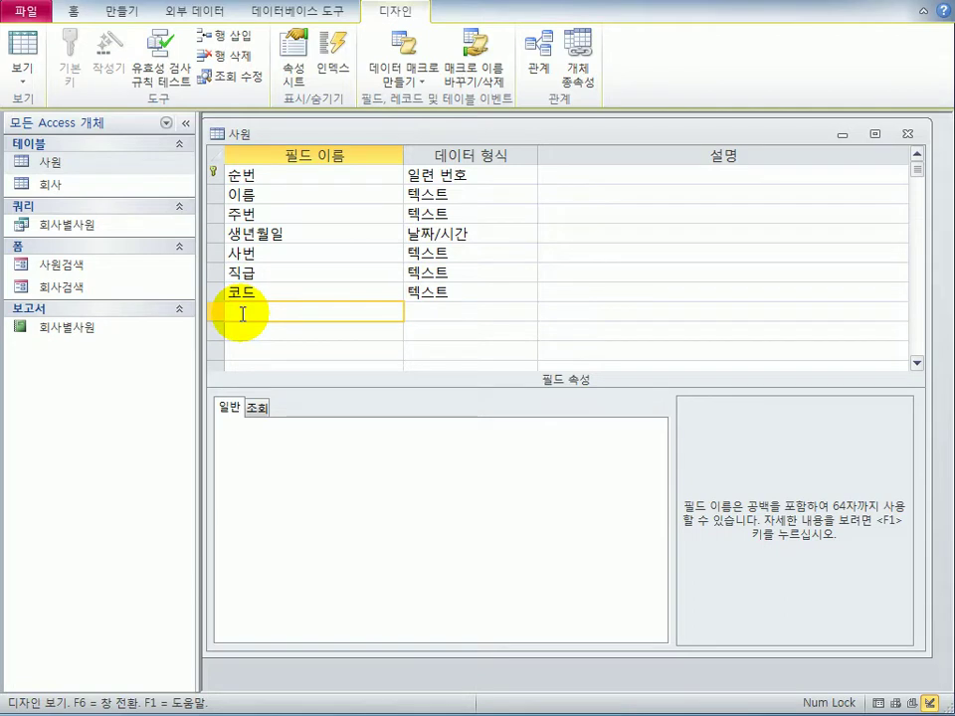
pyautogui.write('멀티')
pyautogui.click(502, 312)
pyautogui.click(529, 311)
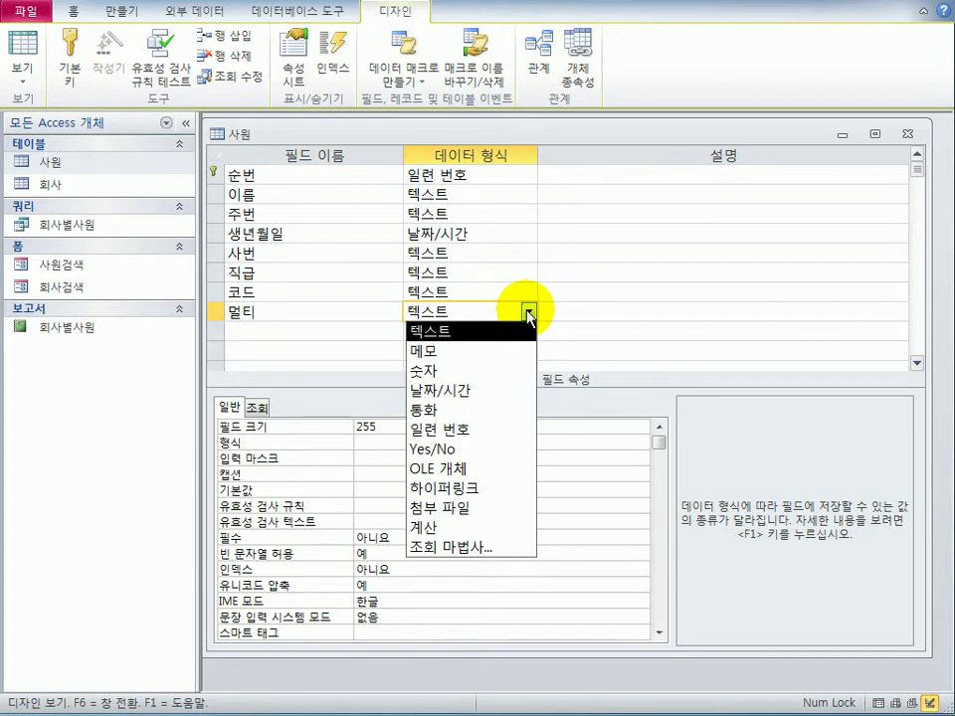
pyautogui.click(488, 509)
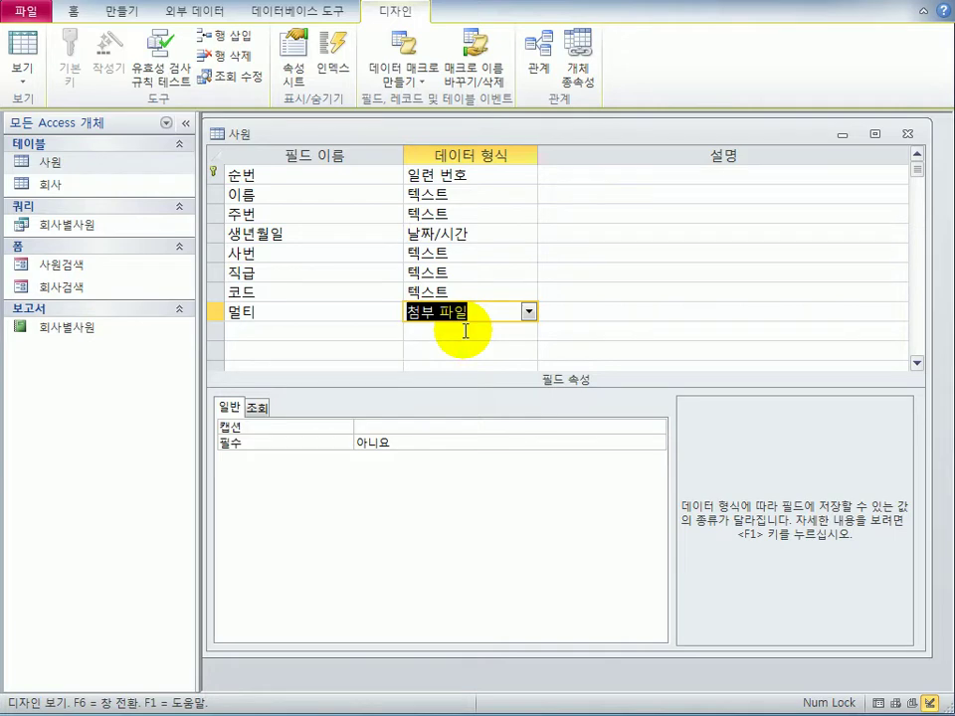
# - Close the 사원 table, saving its design changes and agreeing to test the existing data against the new rules
pyautogui.click(912, 136)
pyautogui.moveTo(292, 443); pyautogui.dragTo(602, 348)
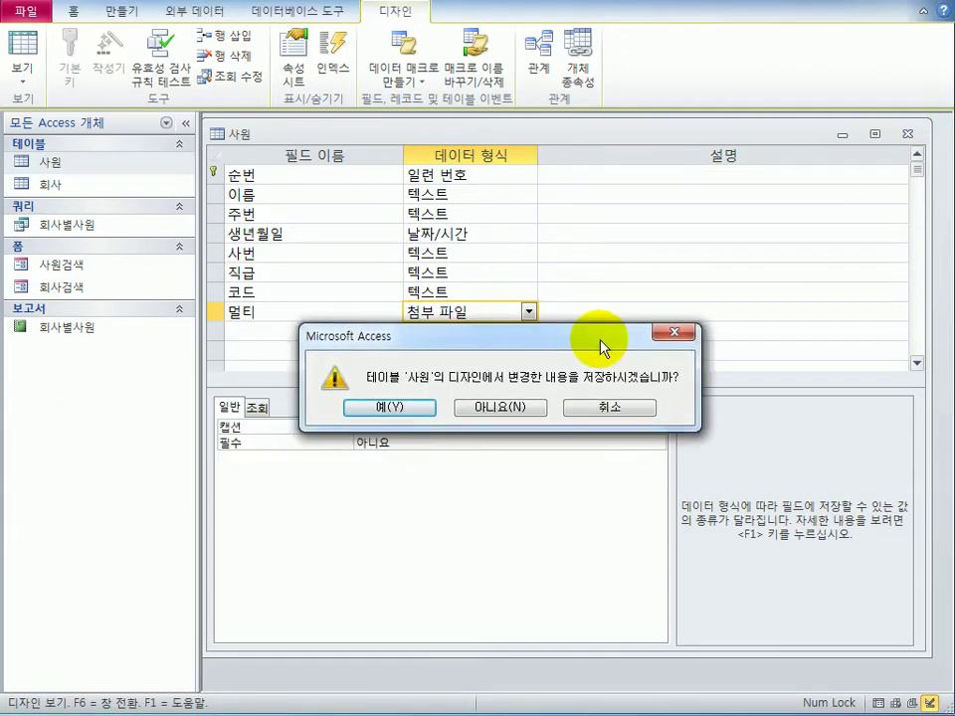
pyautogui.click(431, 409)
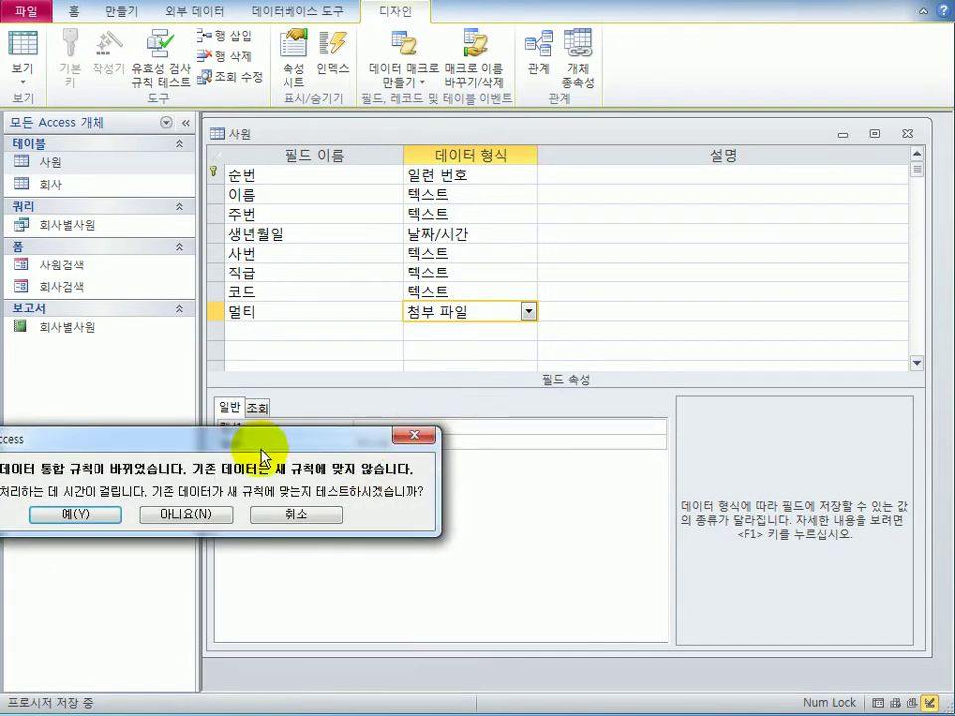
pyautogui.moveTo(264, 458); pyautogui.dragTo(544, 400)
pyautogui.click(382, 466)
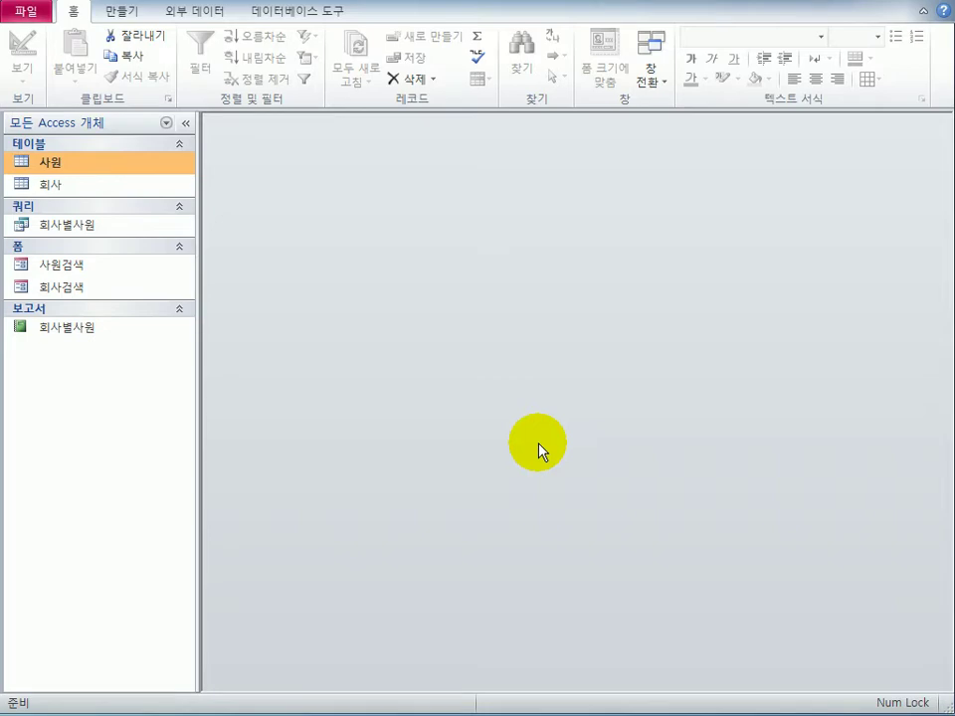
# - Reopen the 사원 table in Design view
pyautogui.rightClick(97, 169)
pyautogui.click(195, 212)
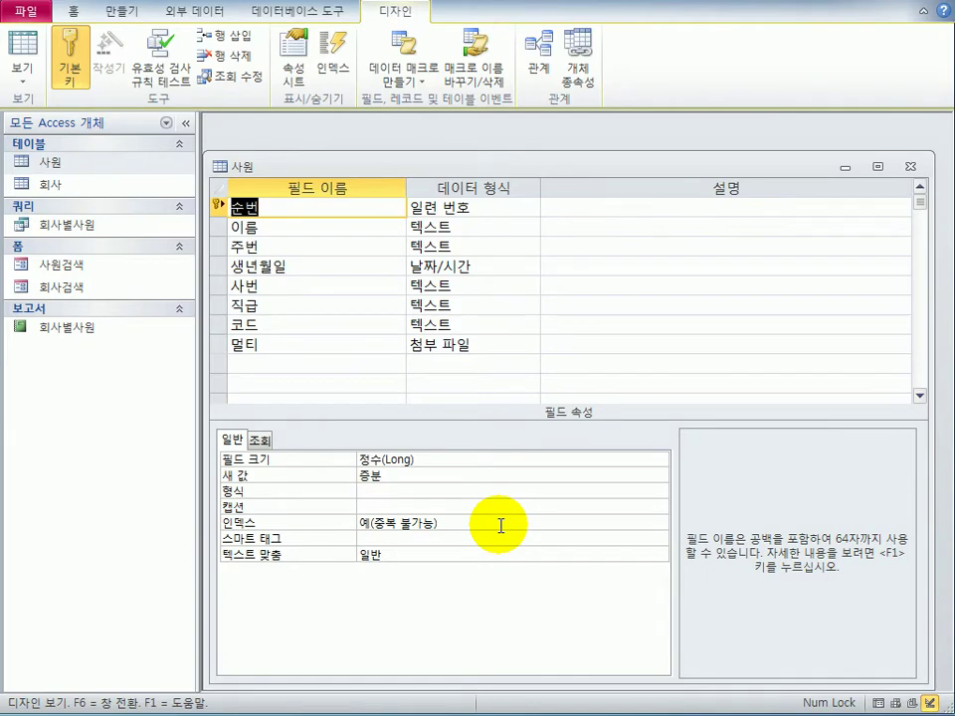
# - Set the 코드 field's lookup display control (컨트롤 표시) to 콤보 상자
pyautogui.click(281, 321)
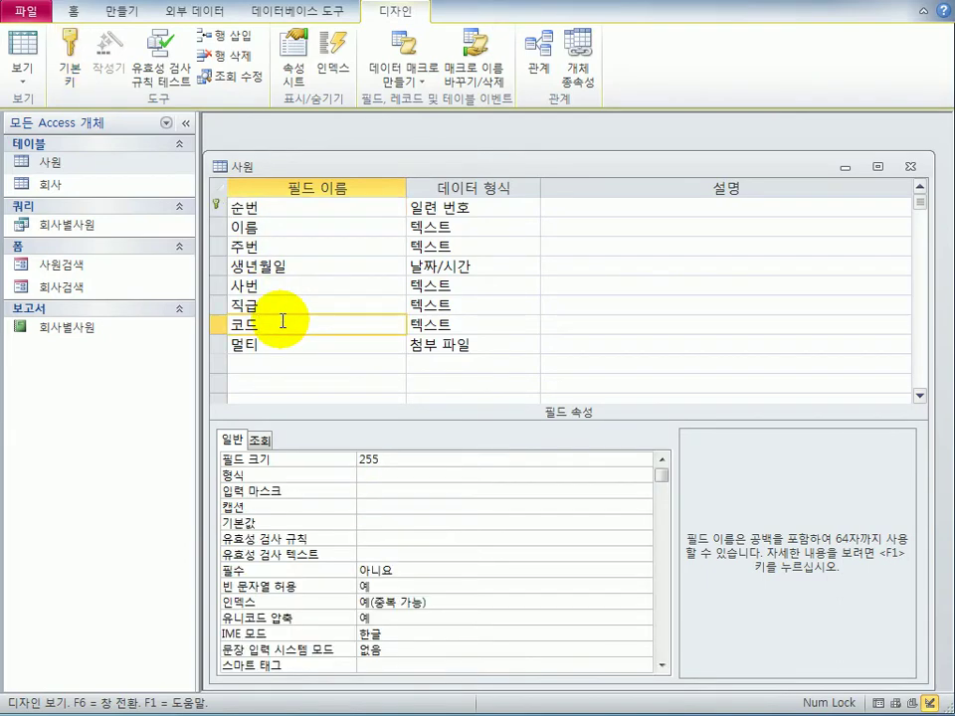
pyautogui.click(259, 439)
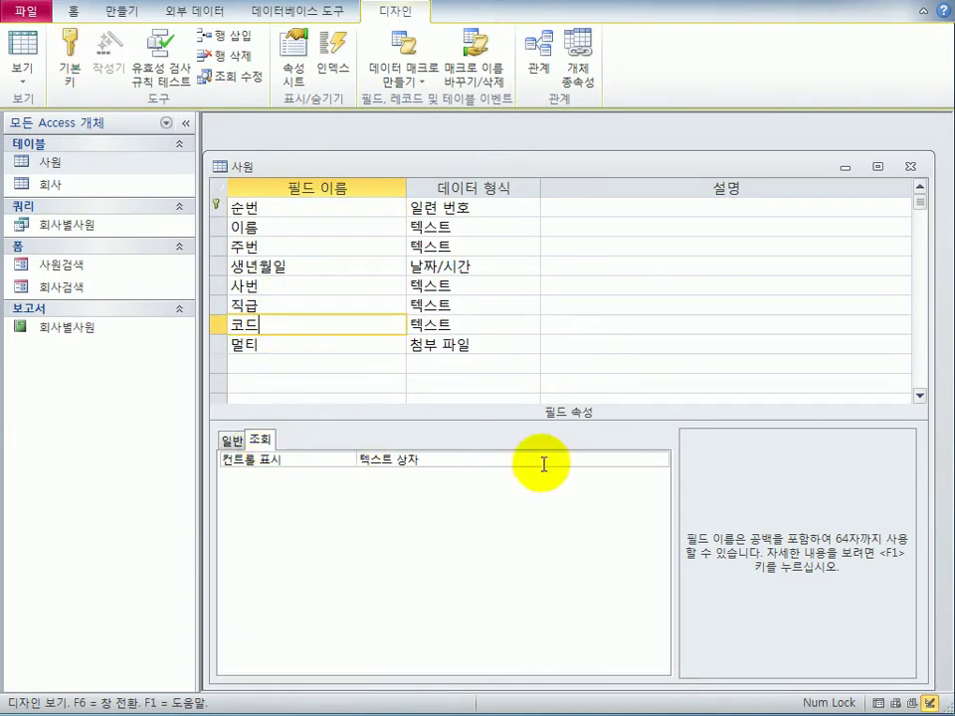
pyautogui.click(640, 461)
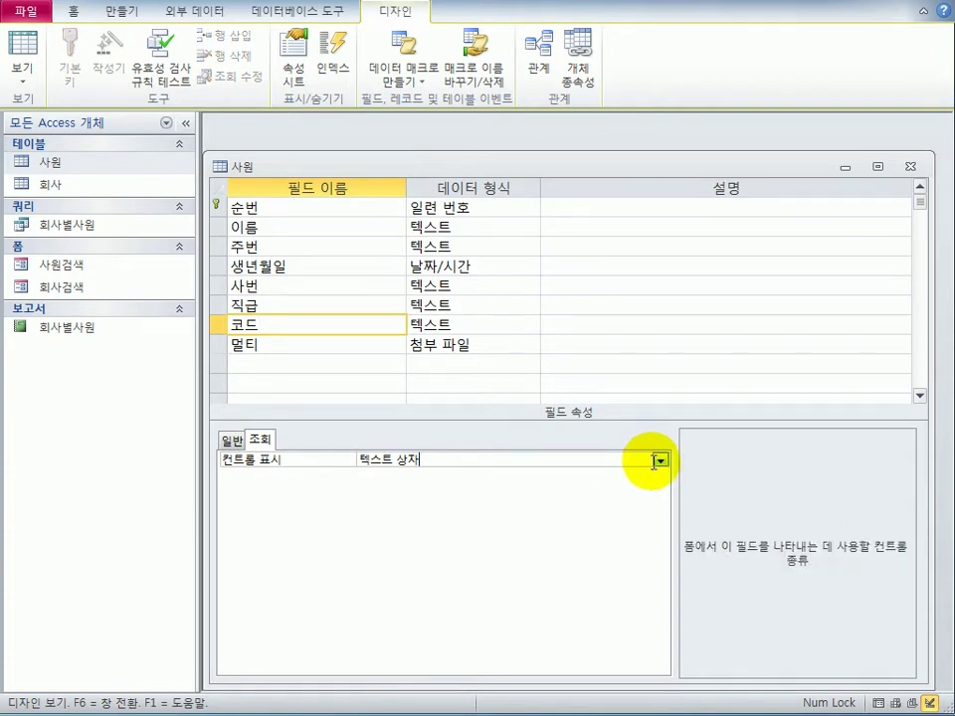
pyautogui.click(661, 461)
pyautogui.click(646, 503)
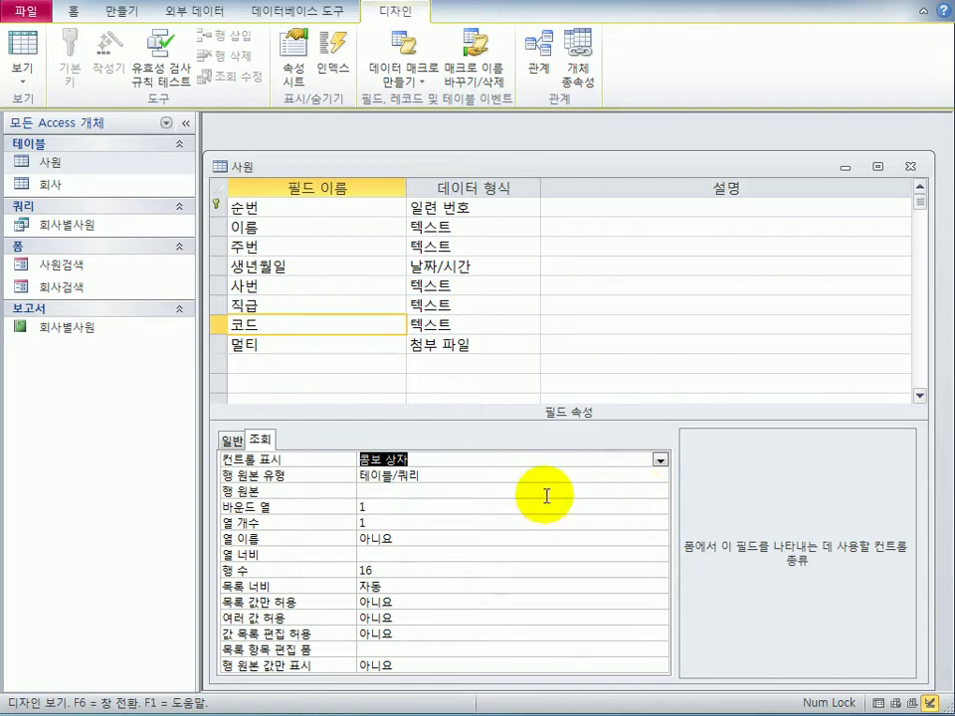
# - Build the 코드 field's row source (행 원본) as a query returning 코드 and 사명 from the 회사 table, and save it
pyautogui.click(545, 492)
pyautogui.click(663, 491)
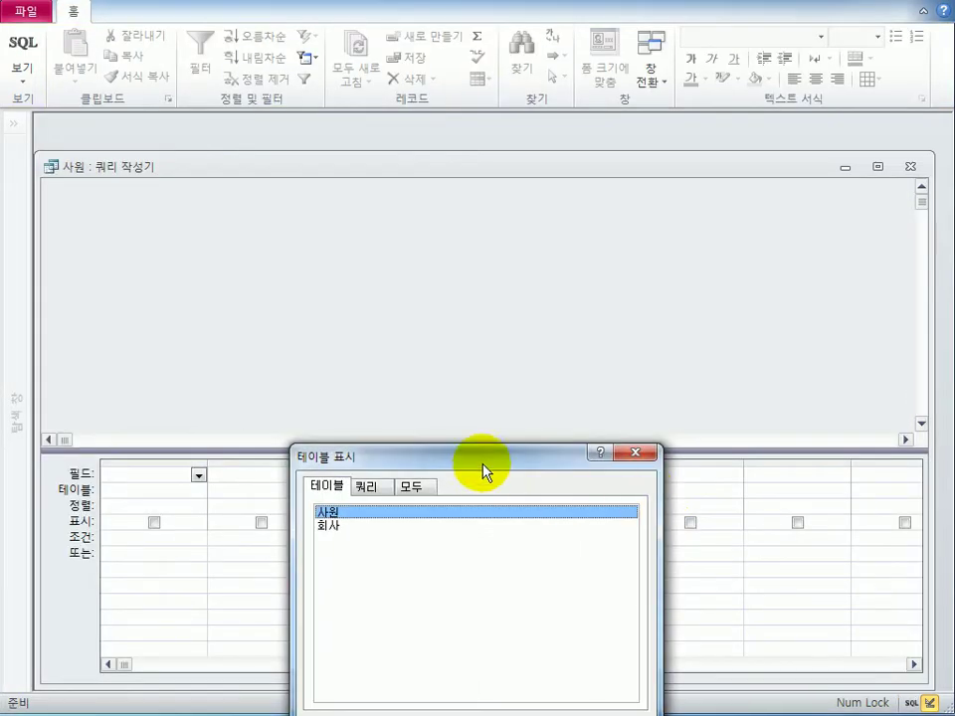
pyautogui.moveTo(487, 466); pyautogui.dragTo(597, 347)
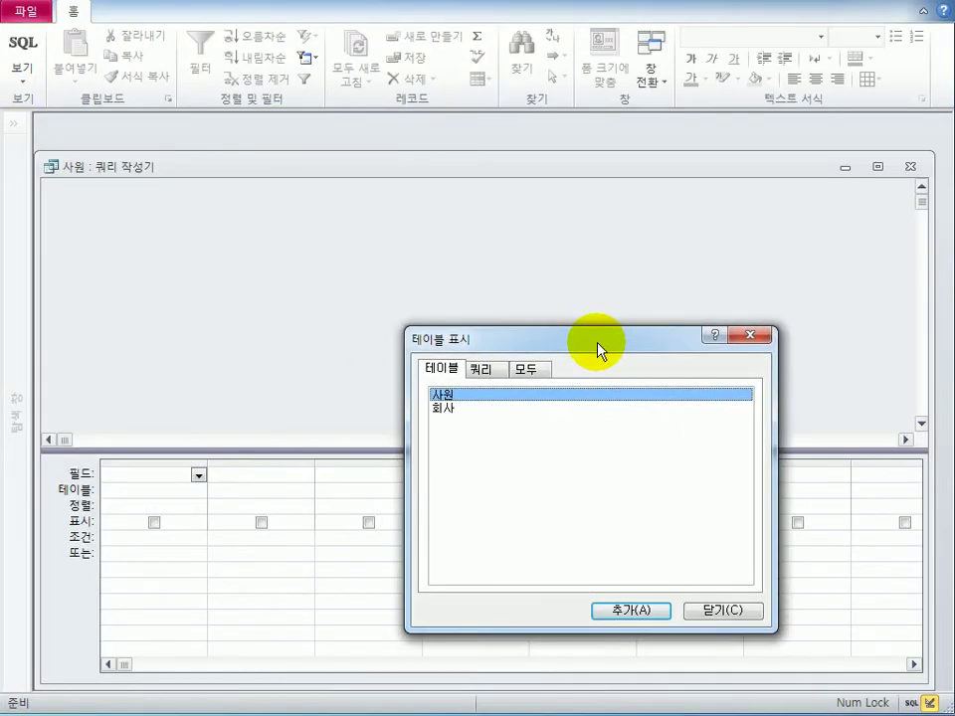
pyautogui.doubleClick(546, 407)
pyautogui.click(713, 617)
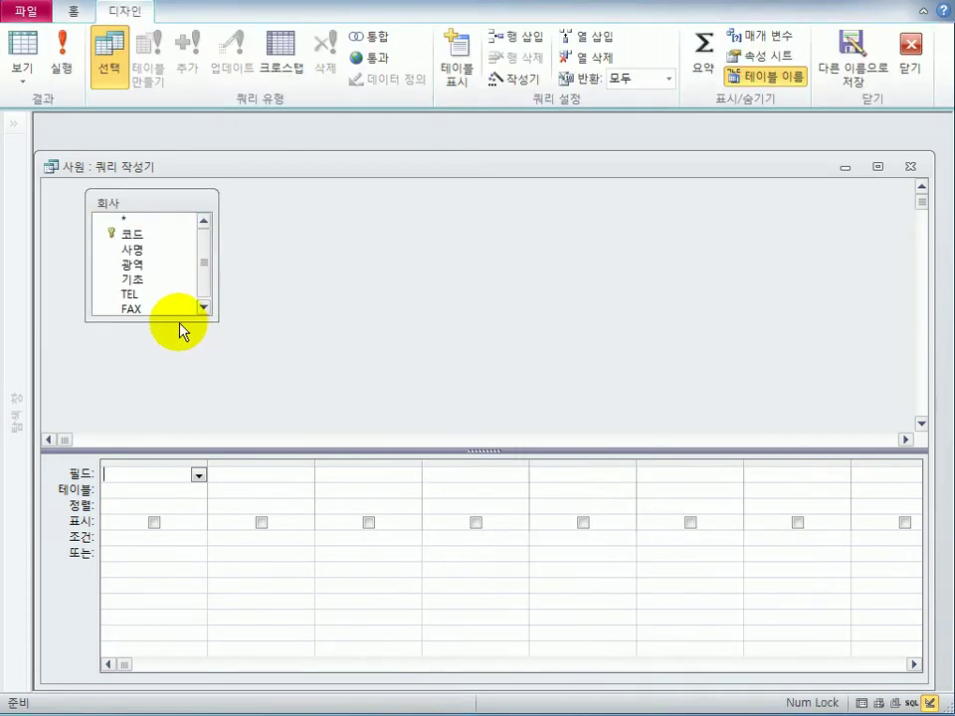
pyautogui.moveTo(179, 319); pyautogui.dragTo(186, 382)
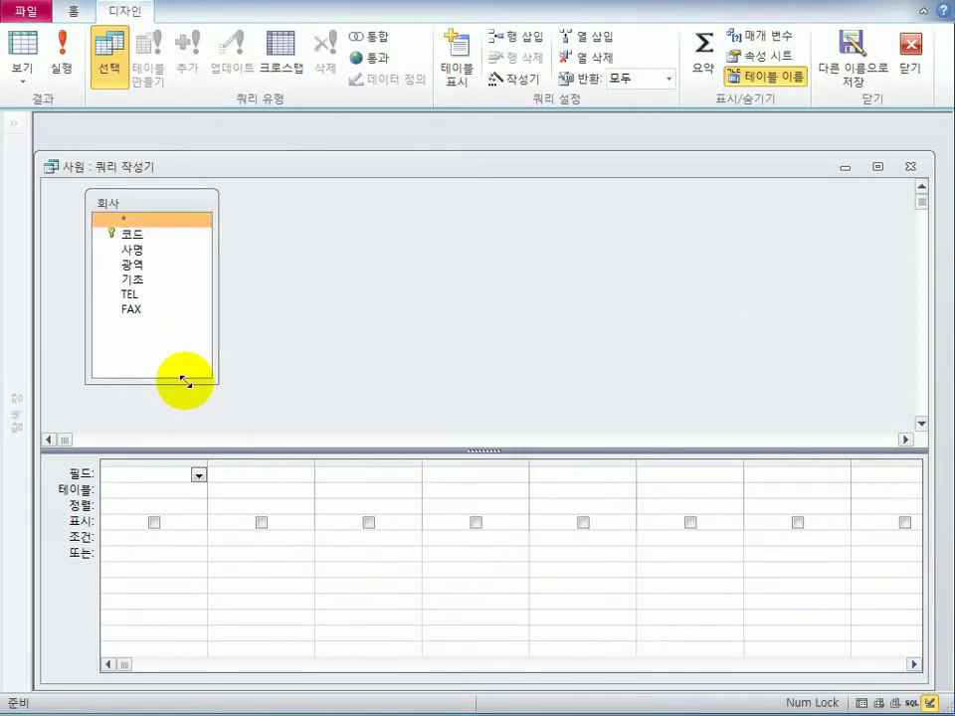
pyautogui.doubleClick(156, 236)
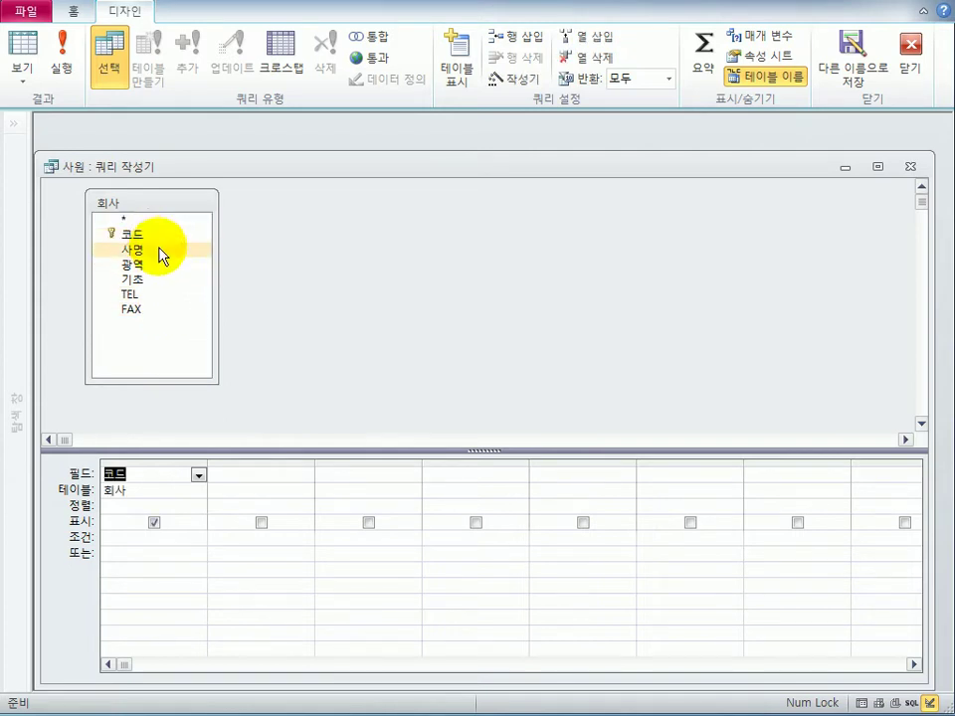
pyautogui.doubleClick(162, 255)
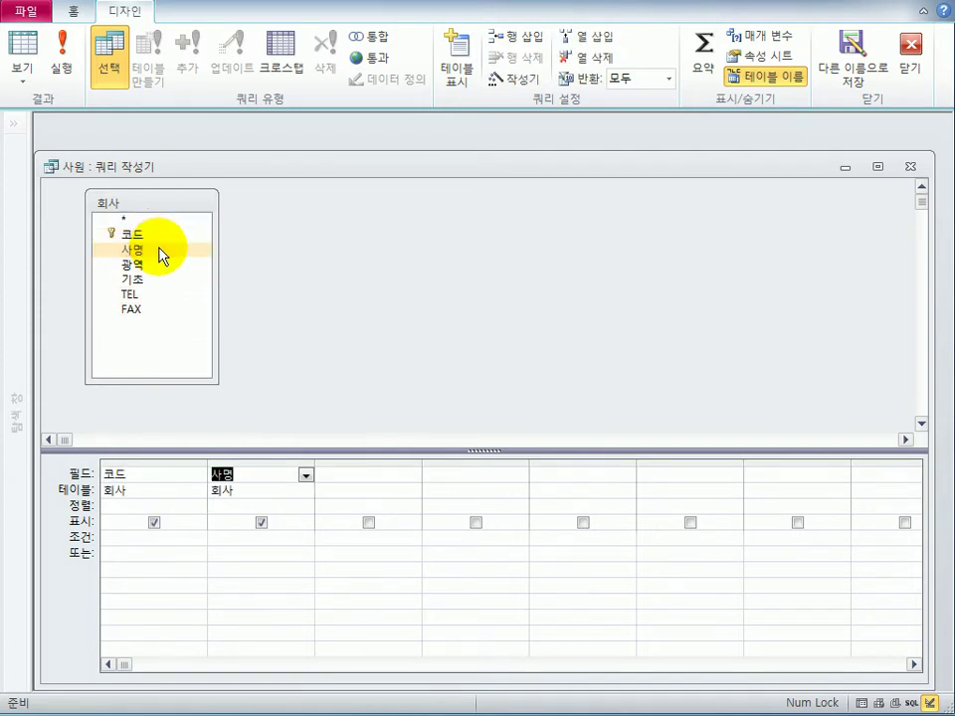
pyautogui.click(910, 167)
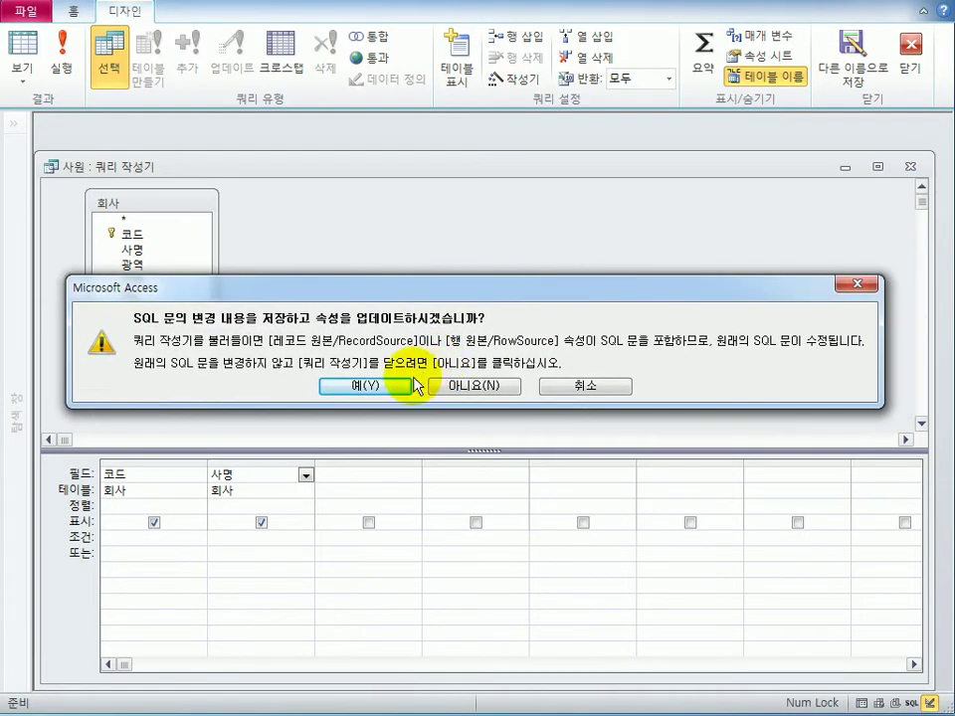
pyautogui.click(393, 385)
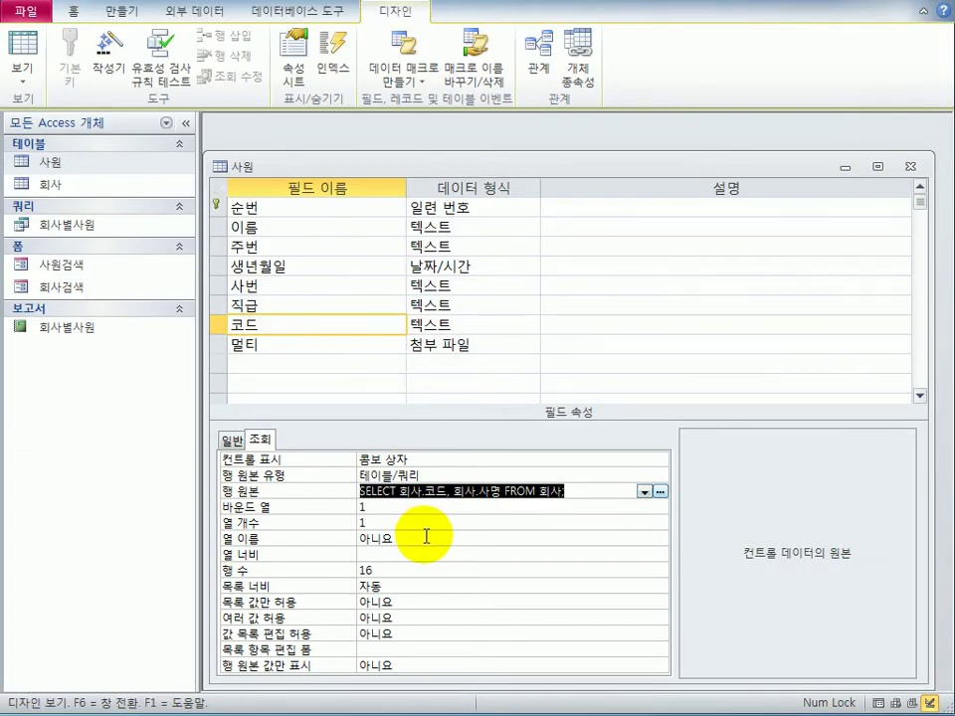
# - Set the 코드 lookup's column count (열 개수) to 2 and check its row source and bound column
pyautogui.click(390, 520)
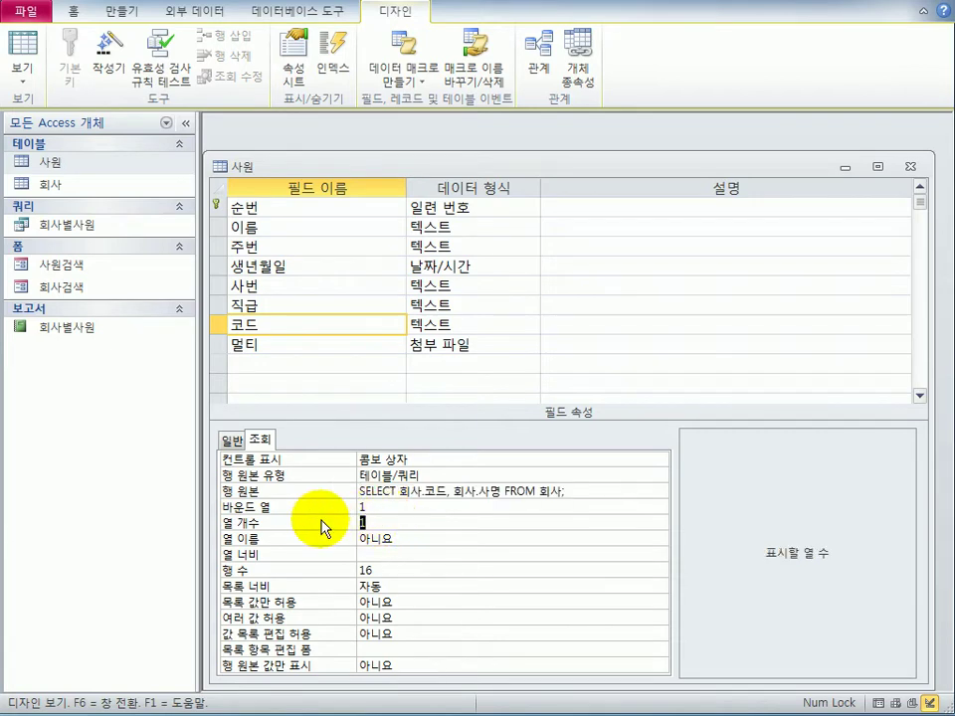
pyautogui.write('2')
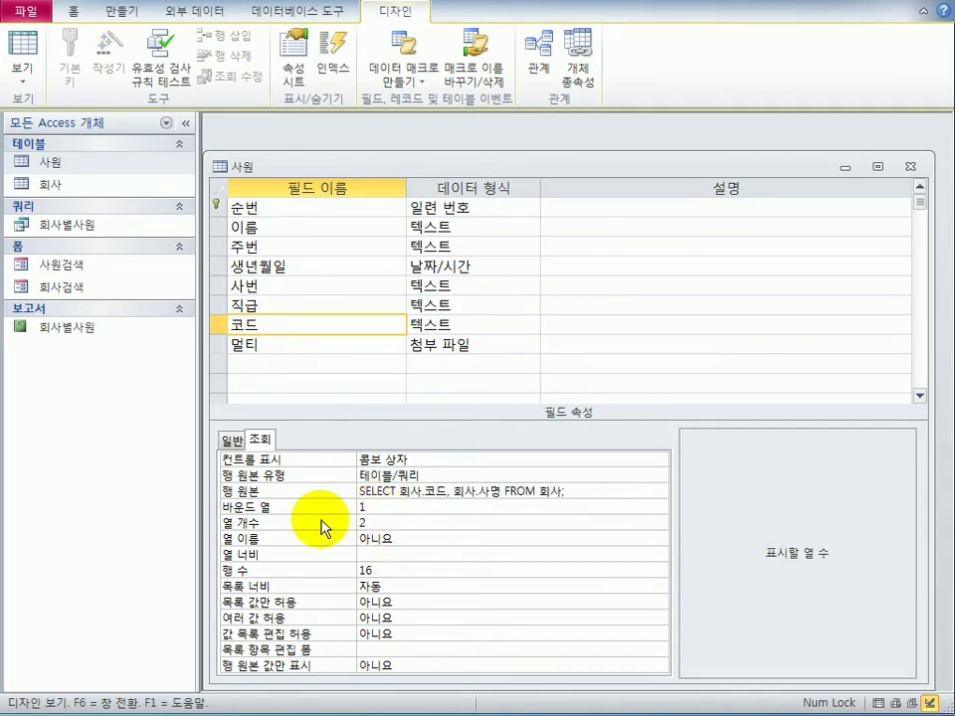
pyautogui.click(436, 494)
pyautogui.doubleClick(435, 492)
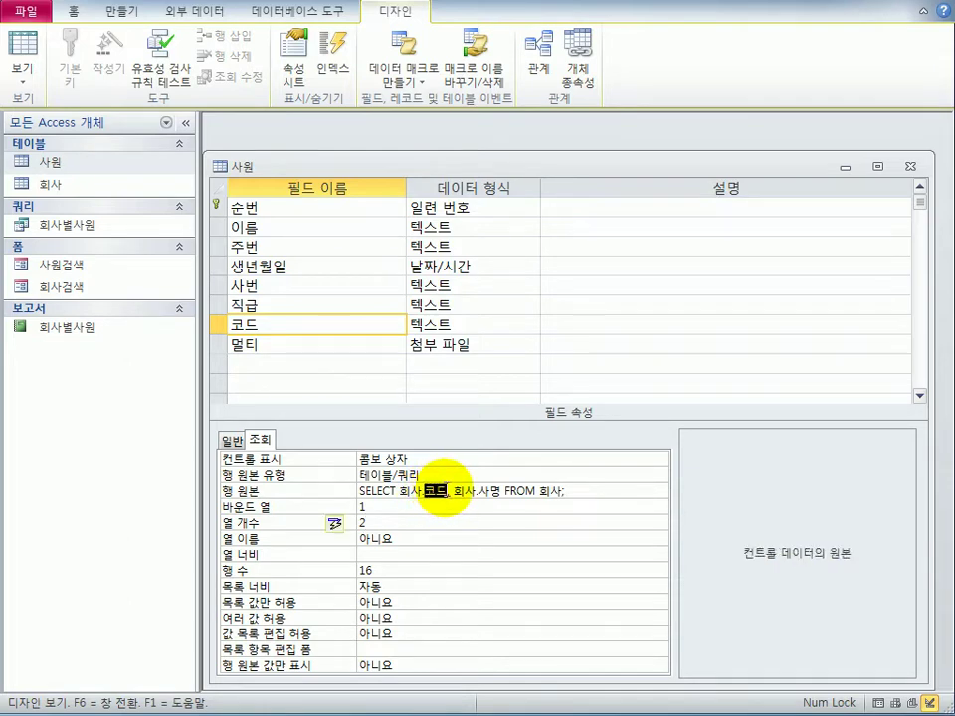
pyautogui.click(393, 512)
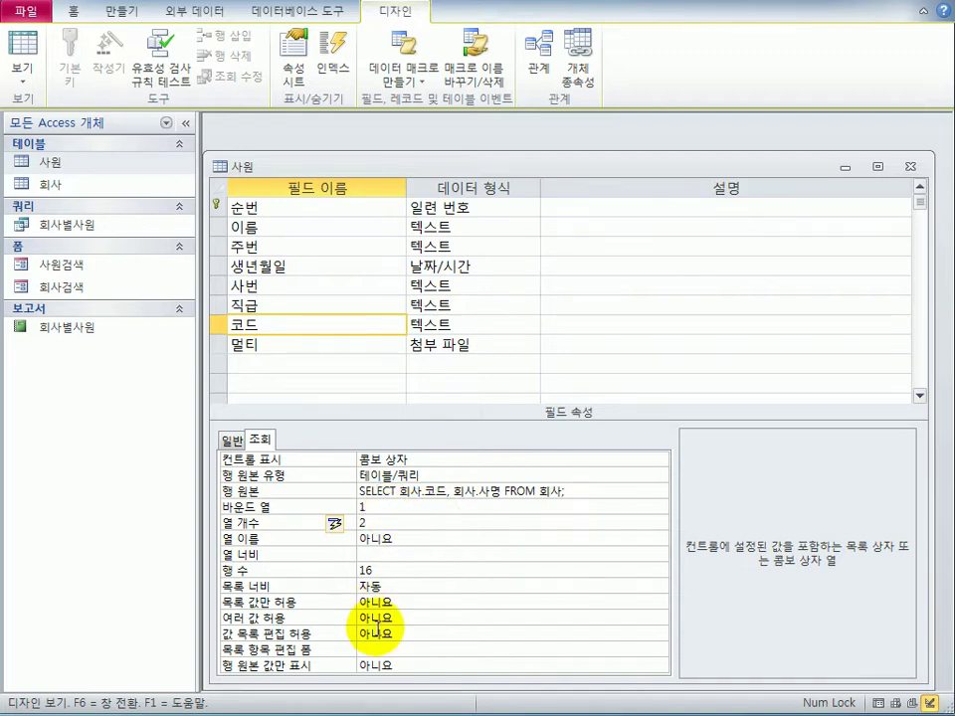
# - Close the 사원 table and save its design changes
pyautogui.click(909, 167)
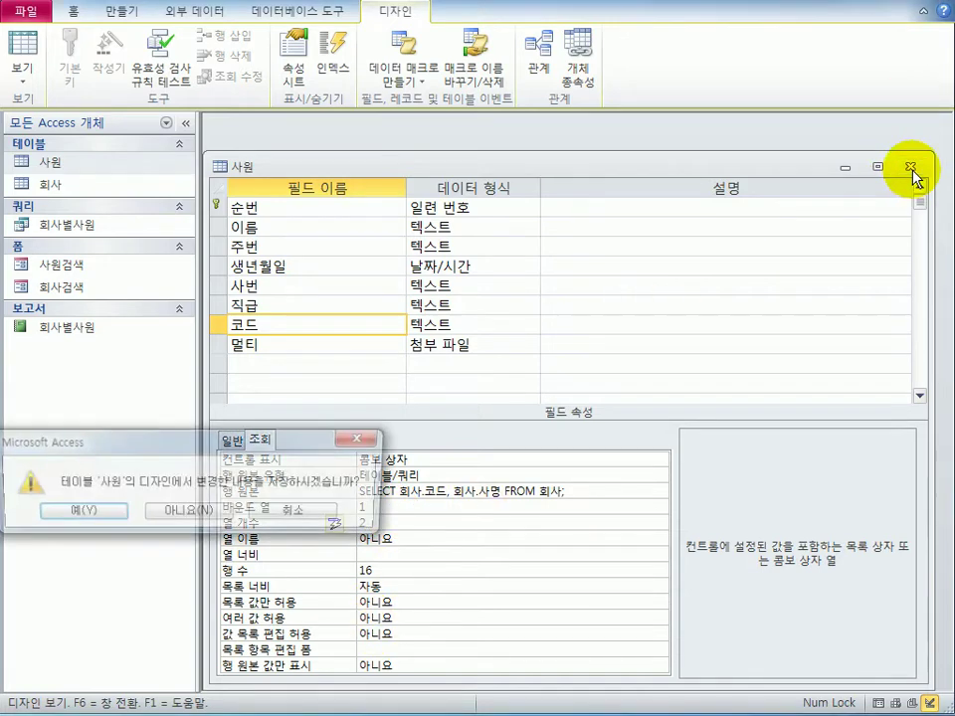
pyautogui.moveTo(288, 449); pyautogui.dragTo(481, 368)
pyautogui.click(309, 437)
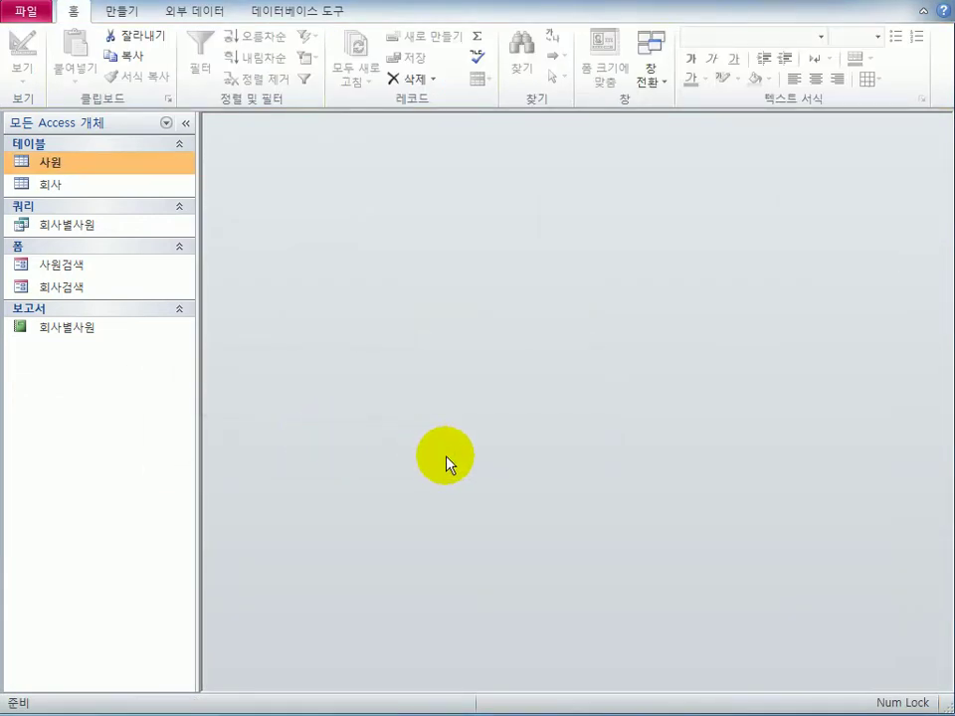
# - Open the relationships window (관계) and add the 사원 and 회사 tables
pyautogui.click(310, 20)
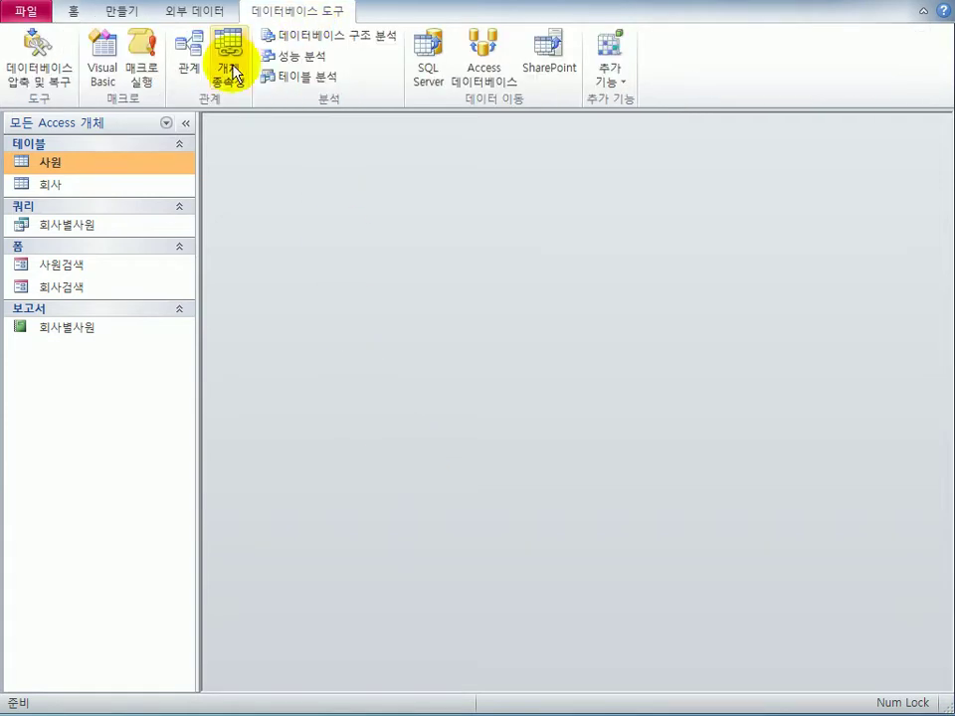
pyautogui.click(186, 58)
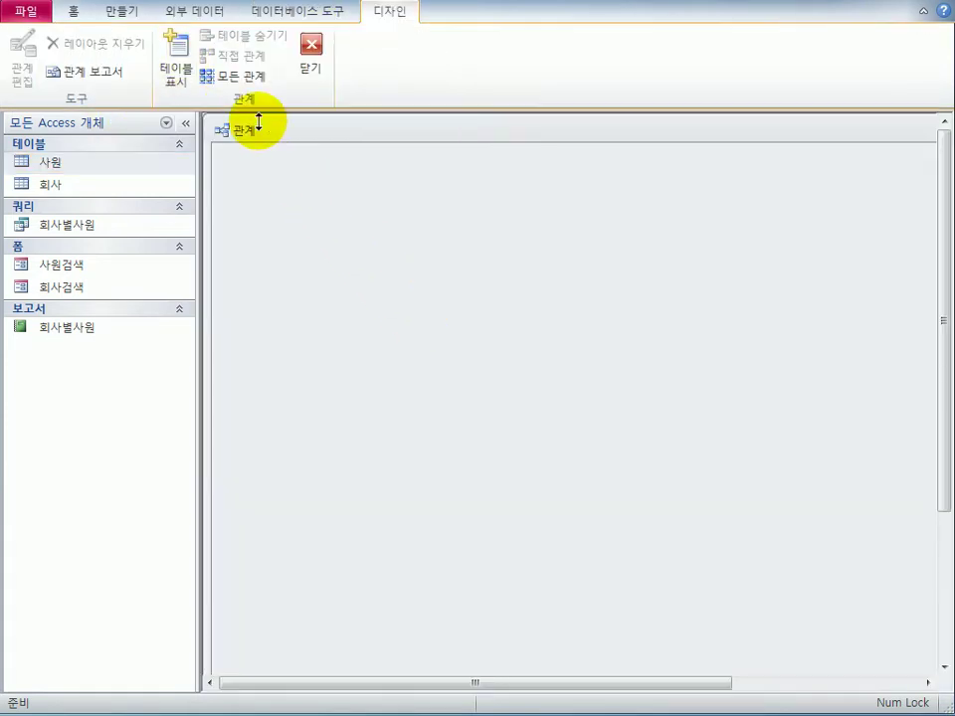
pyautogui.click(181, 71)
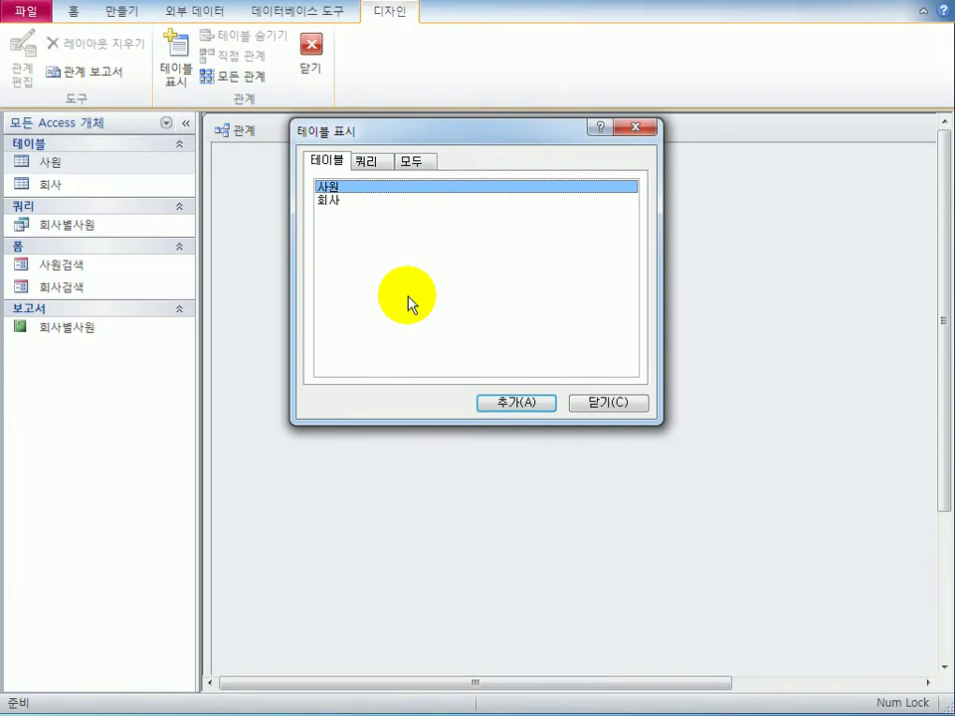
pyautogui.doubleClick(365, 188)
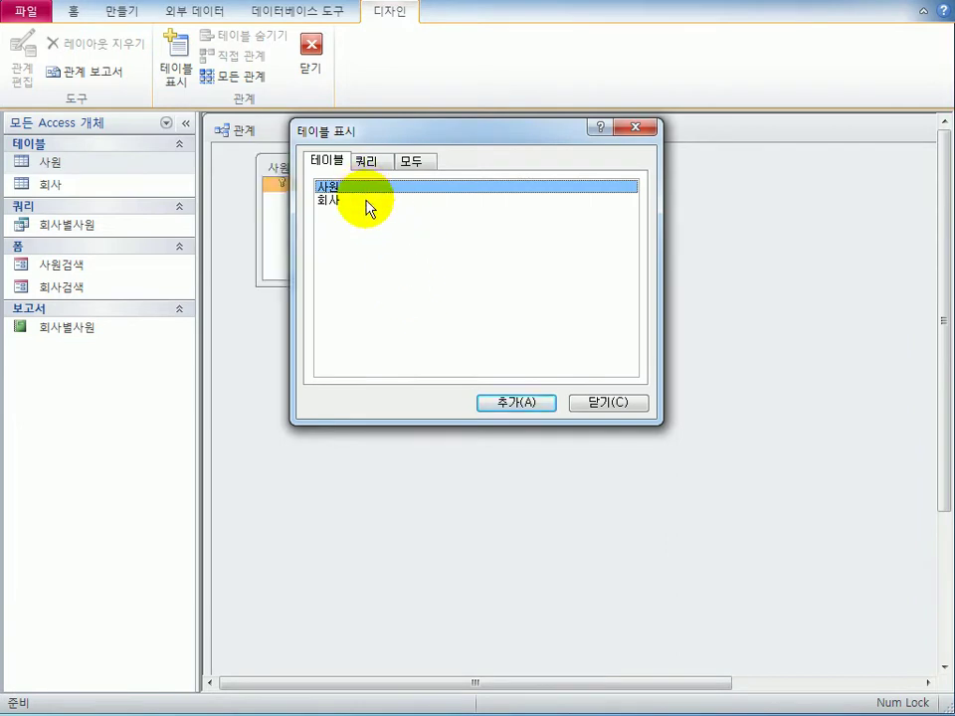
pyautogui.doubleClick(368, 202)
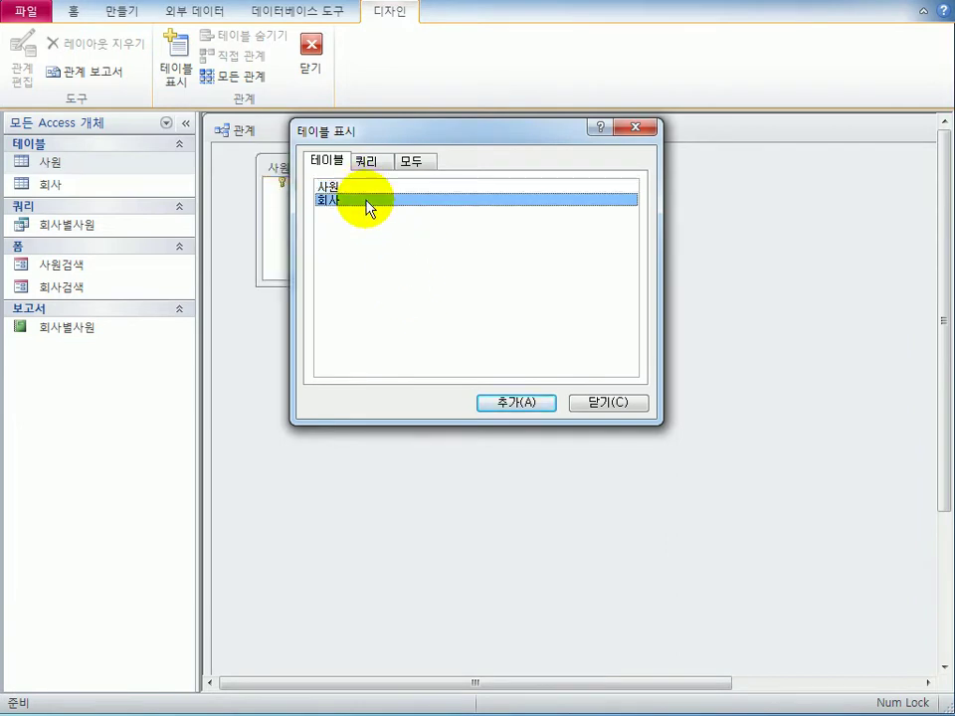
pyautogui.click(602, 403)
# - Move the 회사 table box away from 사원 and enlarge the 사원 box to show all its fields, with 멀티 collapsed
pyautogui.moveTo(504, 171); pyautogui.dragTo(548, 175)
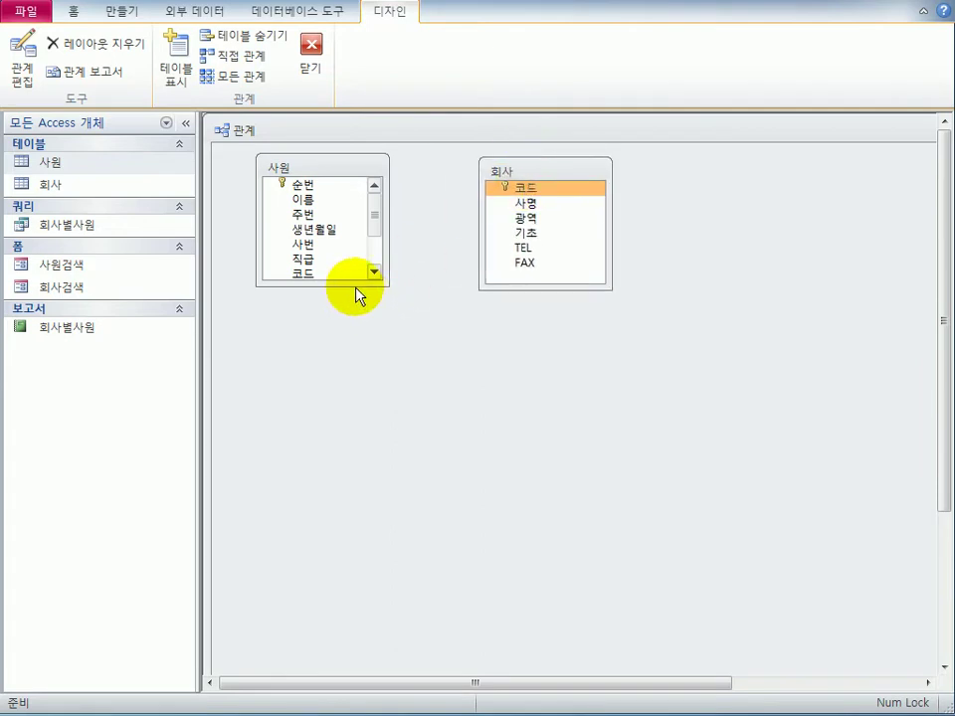
pyautogui.moveTo(354, 287); pyautogui.dragTo(426, 369)
pyautogui.click(271, 289)
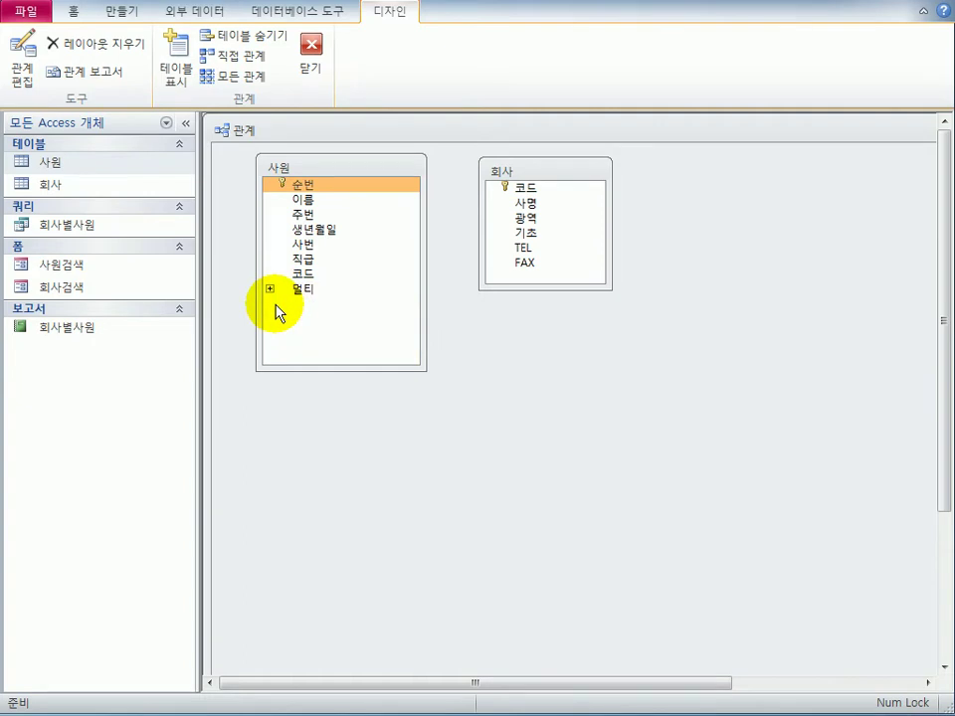
# - Create a relationship from 회사's 코드 to 사원's 코드, enforcing referential integrity (항상 참조 무결성 유지) and cascading updates (관련 필드 모두 업데이트)
pyautogui.click(321, 274)
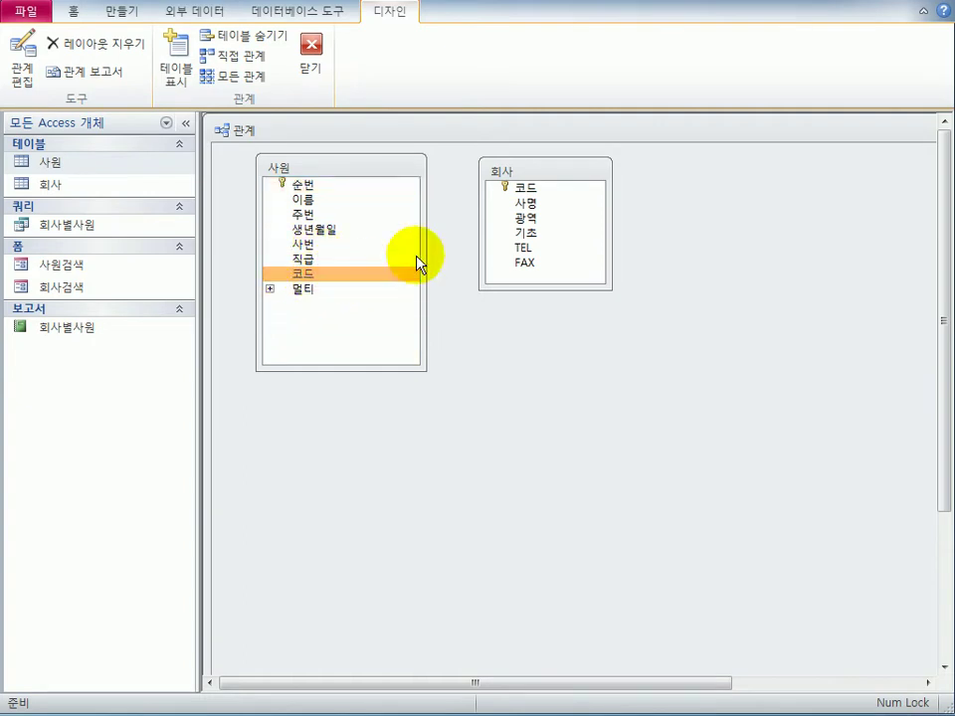
pyautogui.click(522, 193)
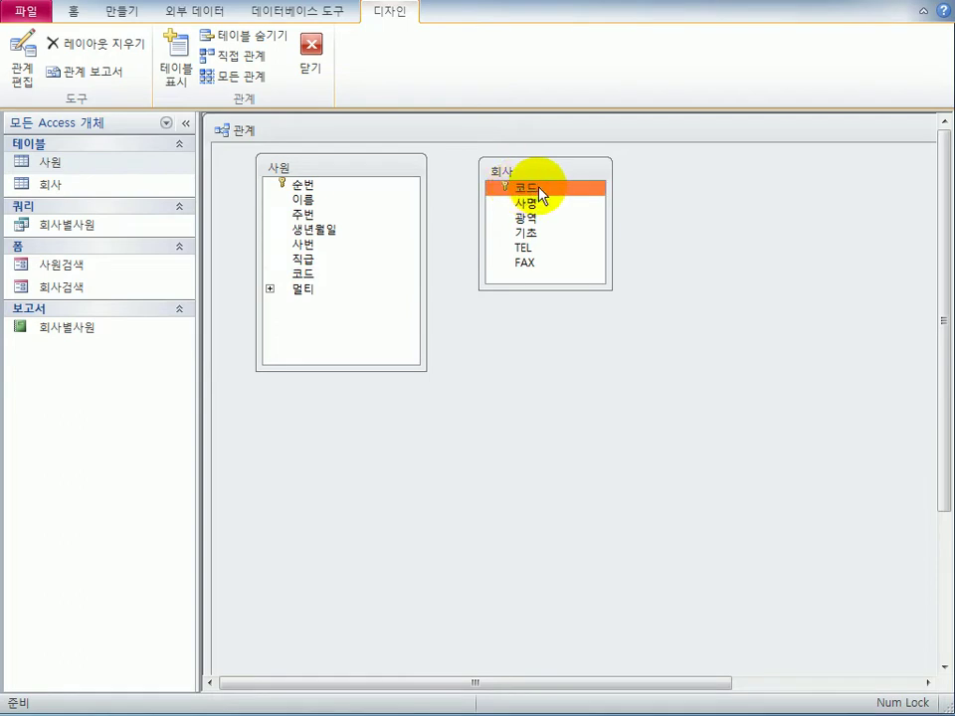
pyautogui.moveTo(542, 195); pyautogui.dragTo(314, 282)
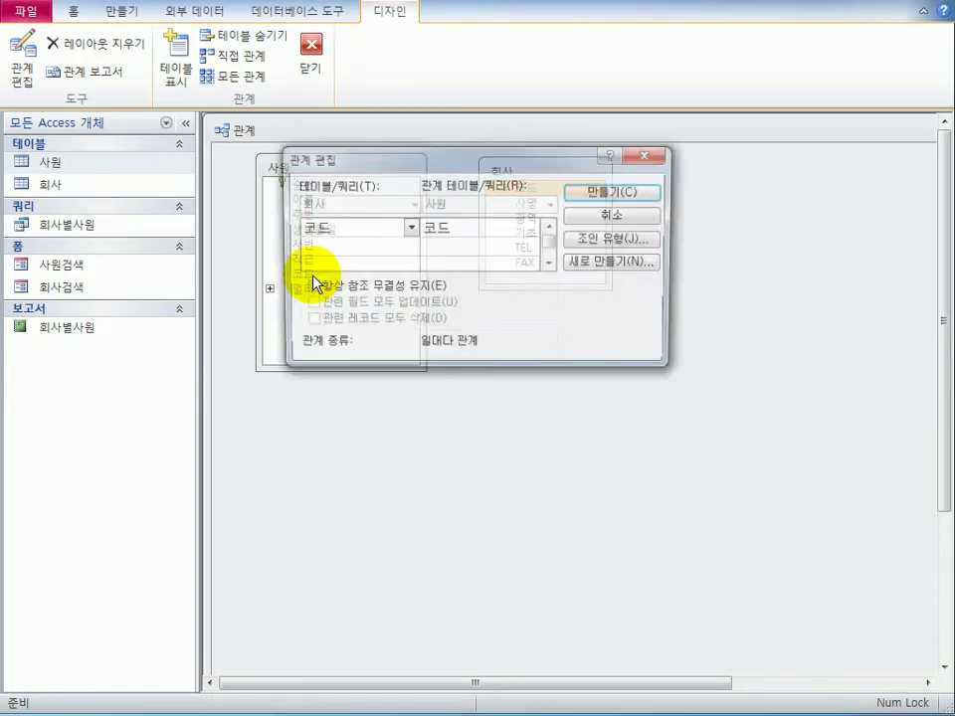
pyautogui.click(371, 288)
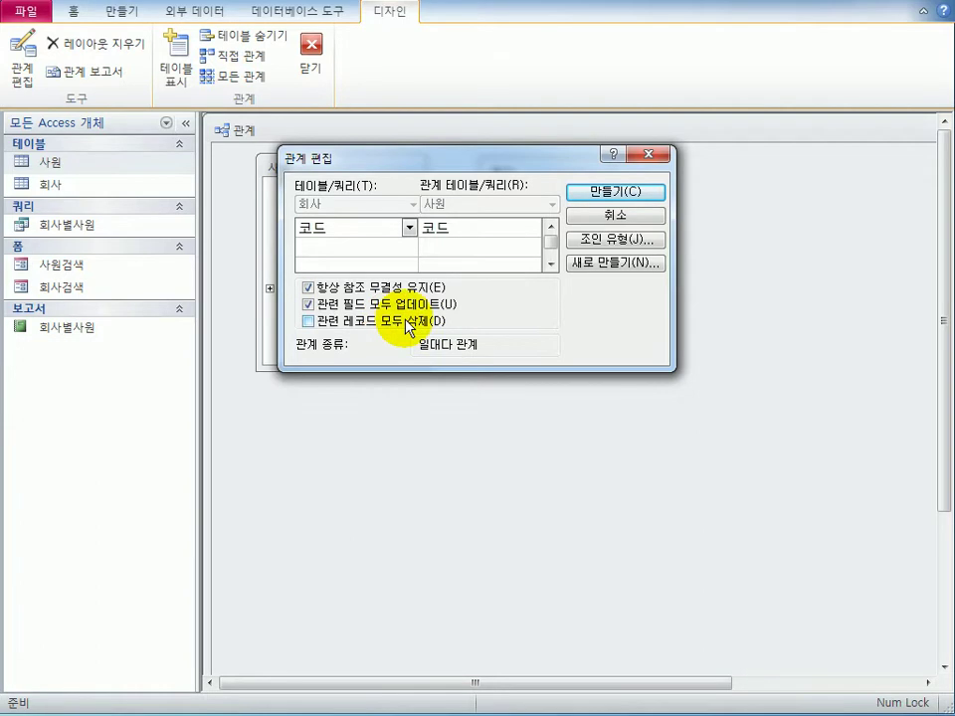
pyautogui.click(595, 192)
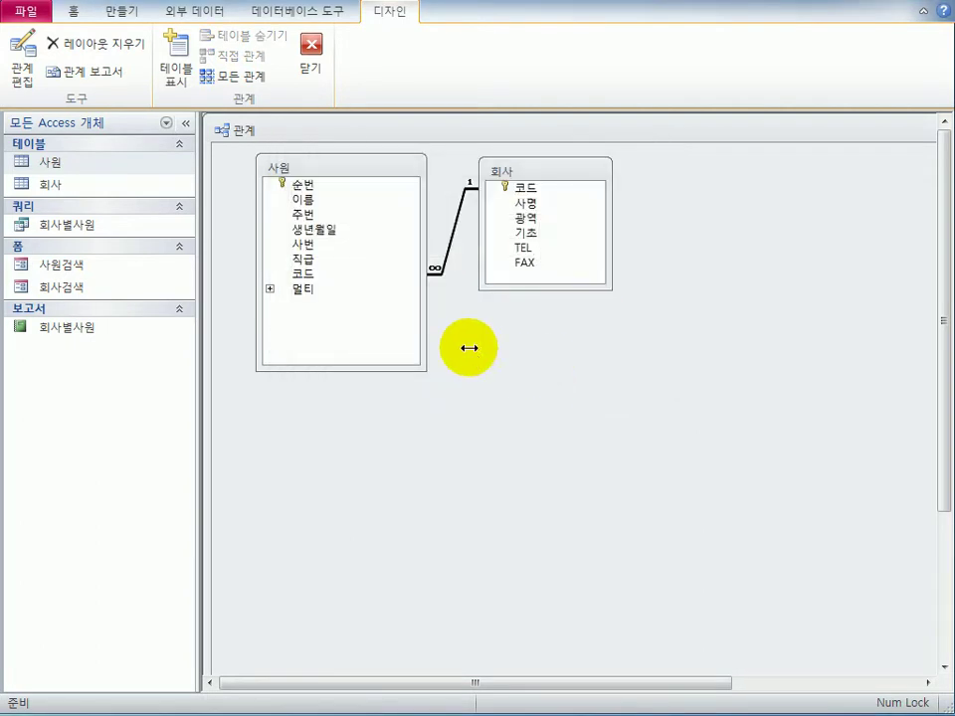
# - Close the relationships window and save its layout changes
pyautogui.click(311, 62)
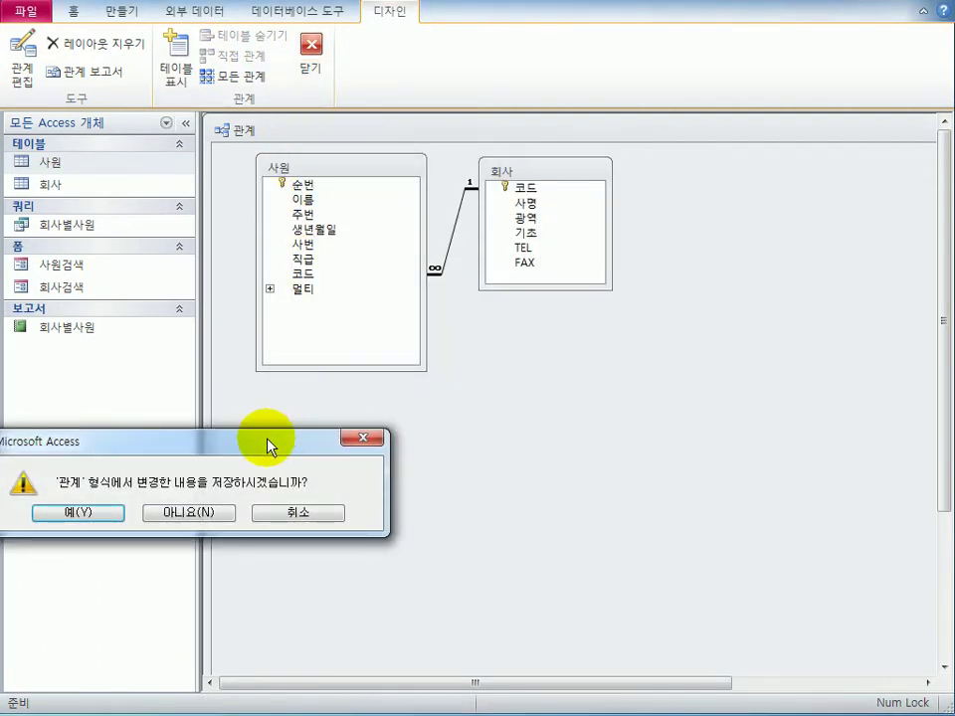
pyautogui.moveTo(270, 446); pyautogui.dragTo(586, 394)
pyautogui.click(388, 467)
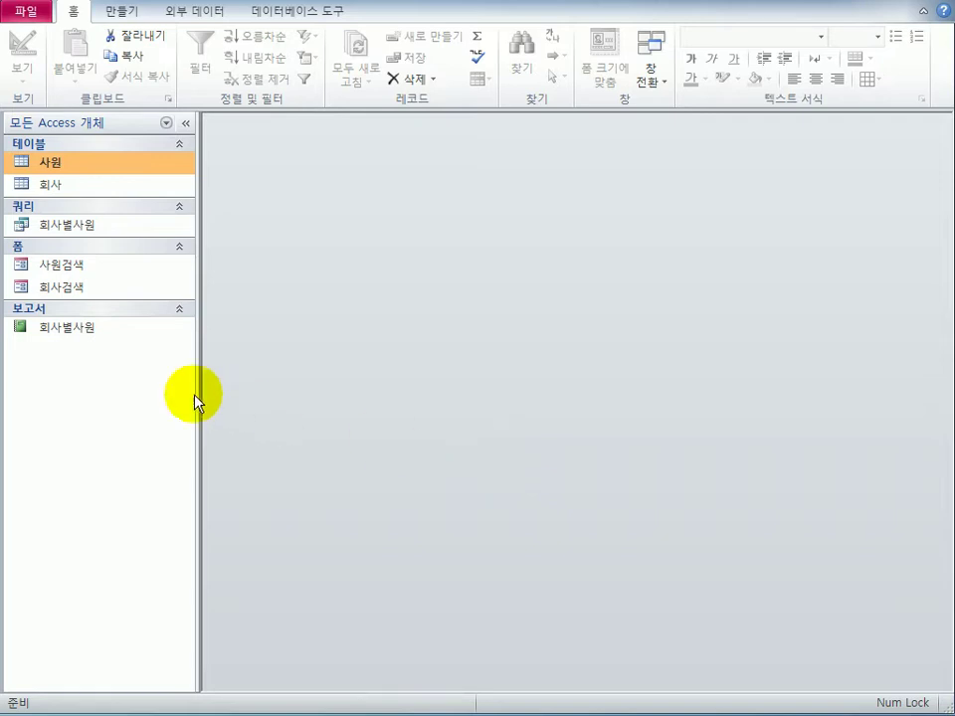
# - Open the 회사검색 form in Design view and shrink its window to fit the form
pyautogui.click(65, 288)
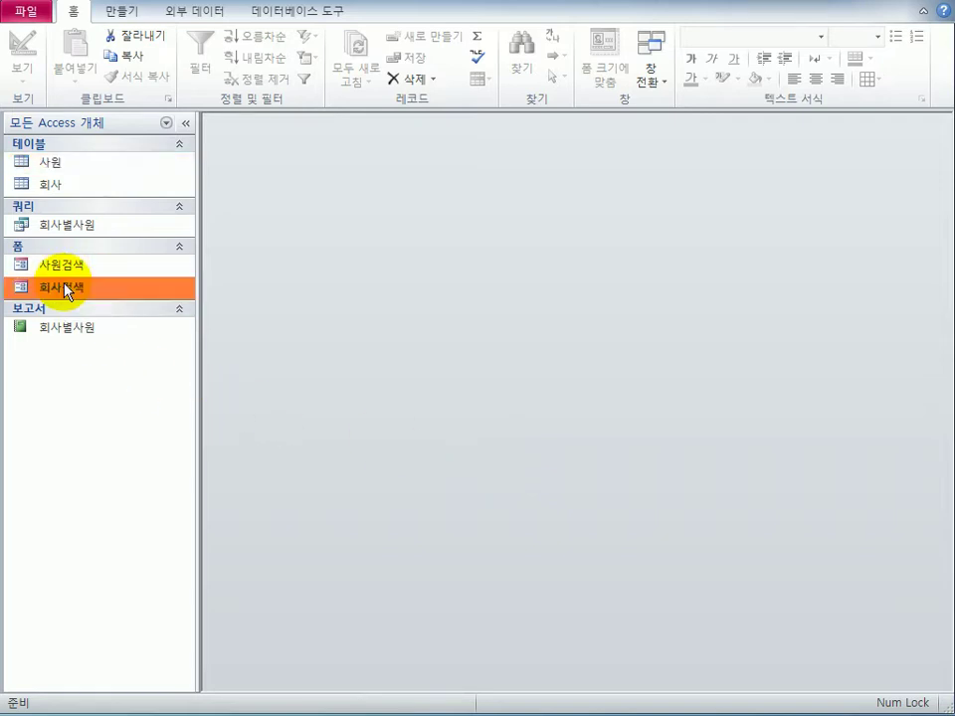
pyautogui.rightClick(66, 289)
pyautogui.click(159, 339)
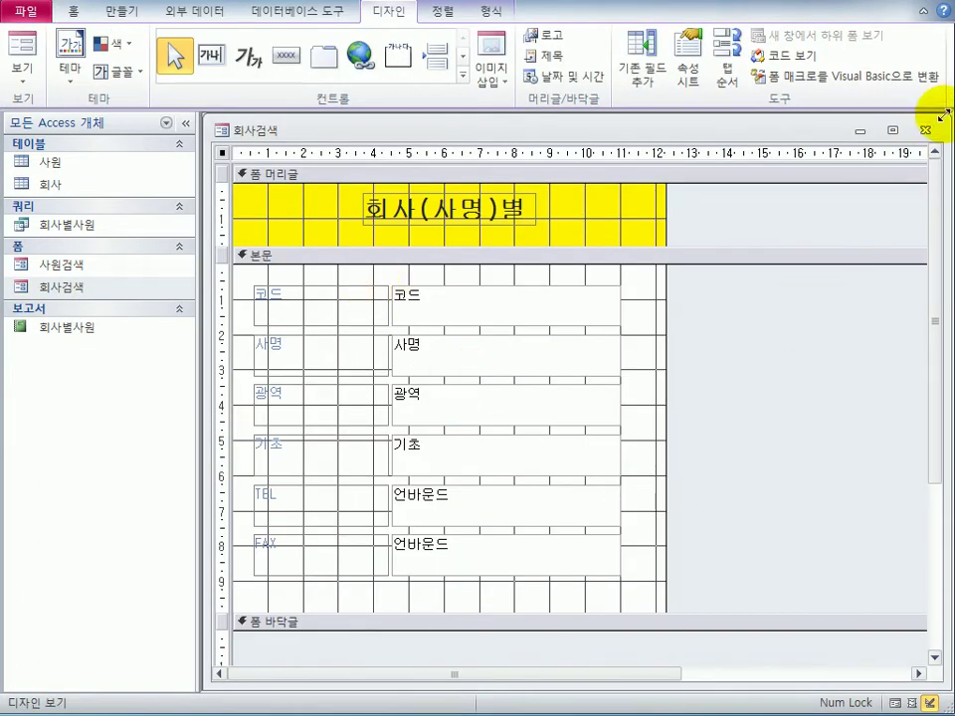
pyautogui.moveTo(932, 121); pyautogui.dragTo(725, 141)
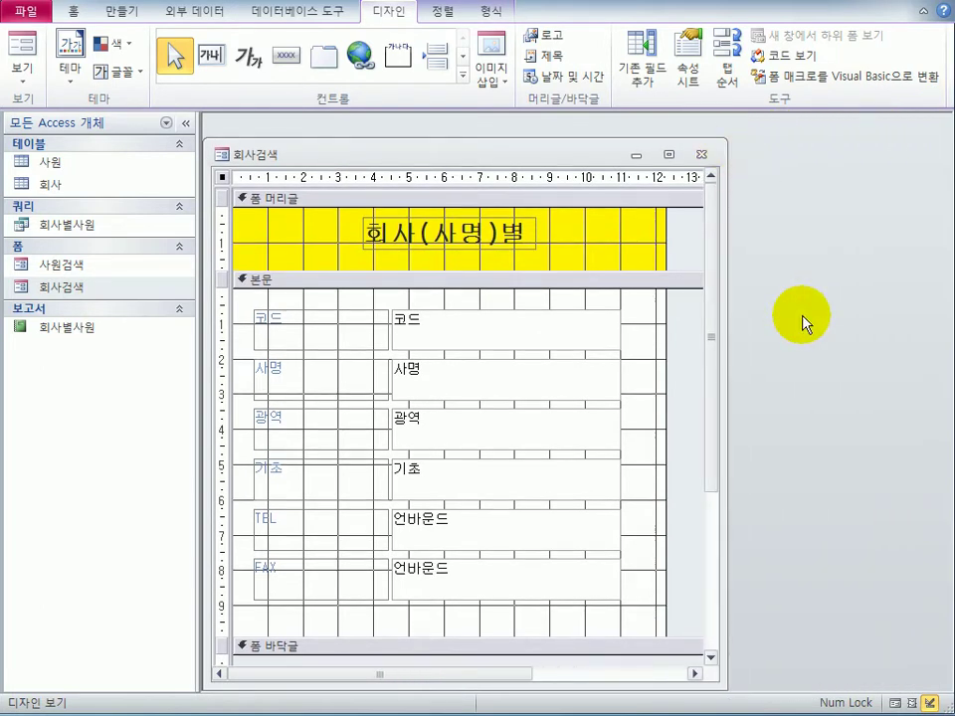
# - Set the 회사검색 form's record source (레코드 원본) to 회사 and its default view (기본 보기) to 단일 폼
pyautogui.click(688, 62)
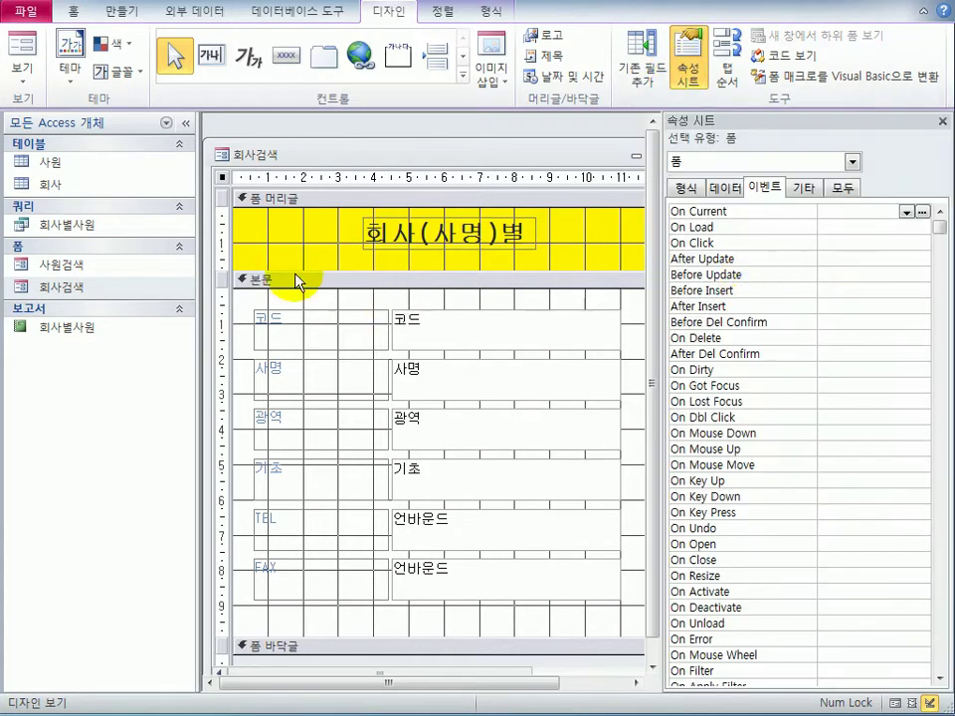
pyautogui.click(739, 189)
pyautogui.click(924, 212)
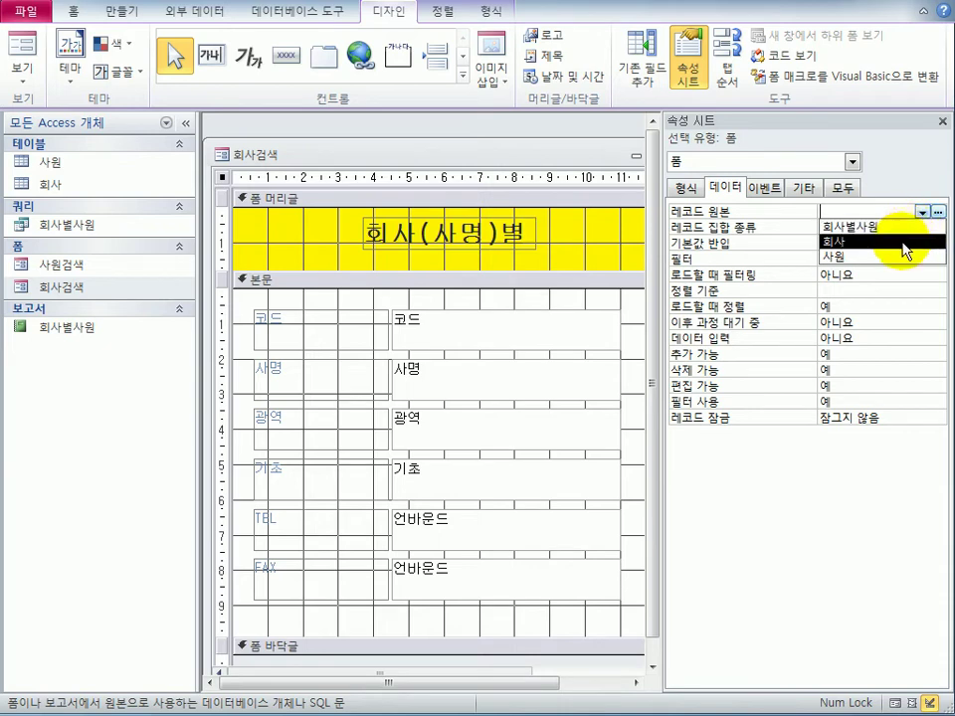
pyautogui.click(902, 243)
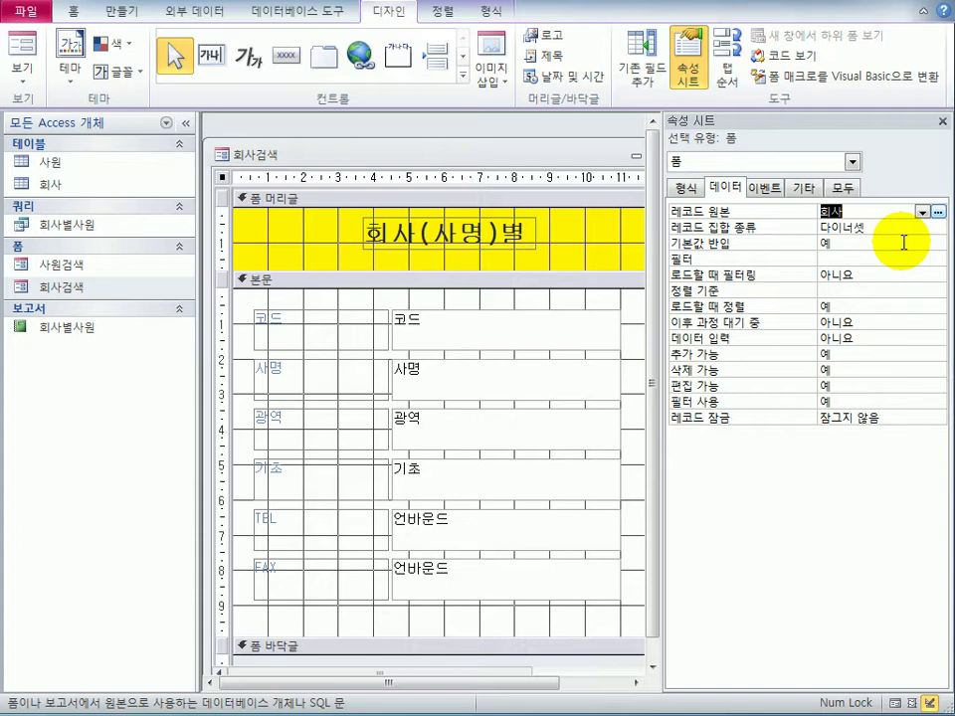
pyautogui.click(845, 188)
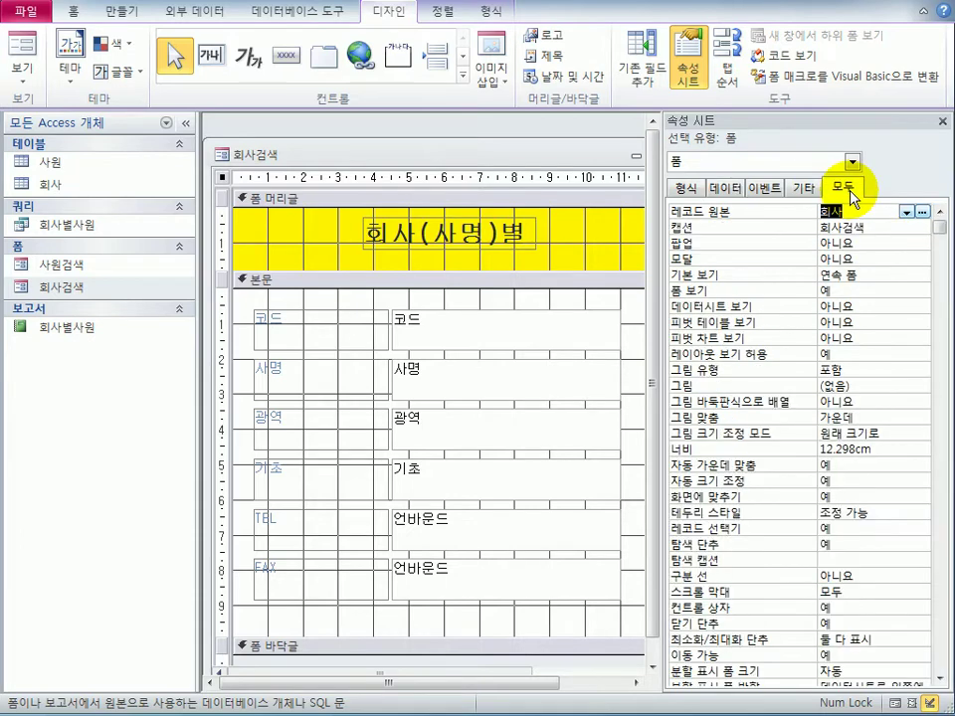
pyautogui.click(850, 275)
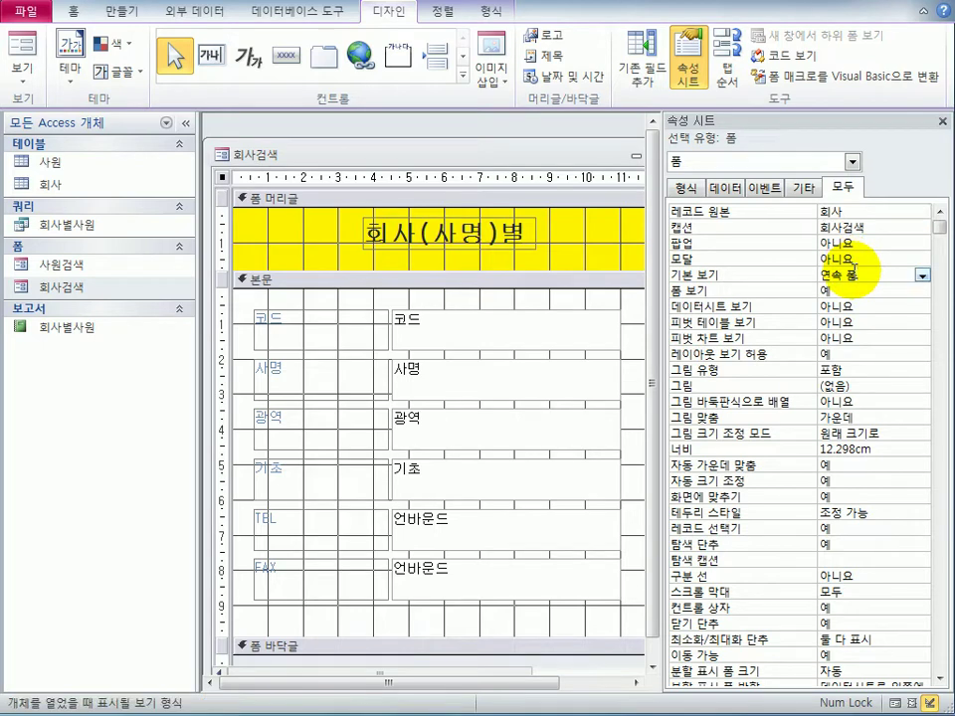
pyautogui.click(920, 277)
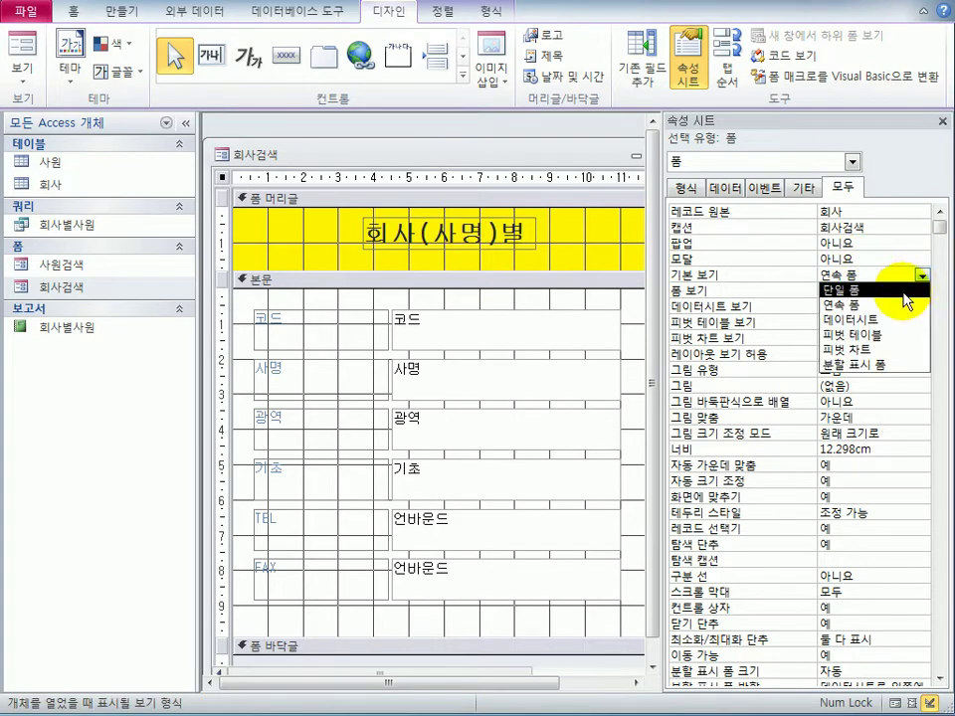
pyautogui.click(904, 290)
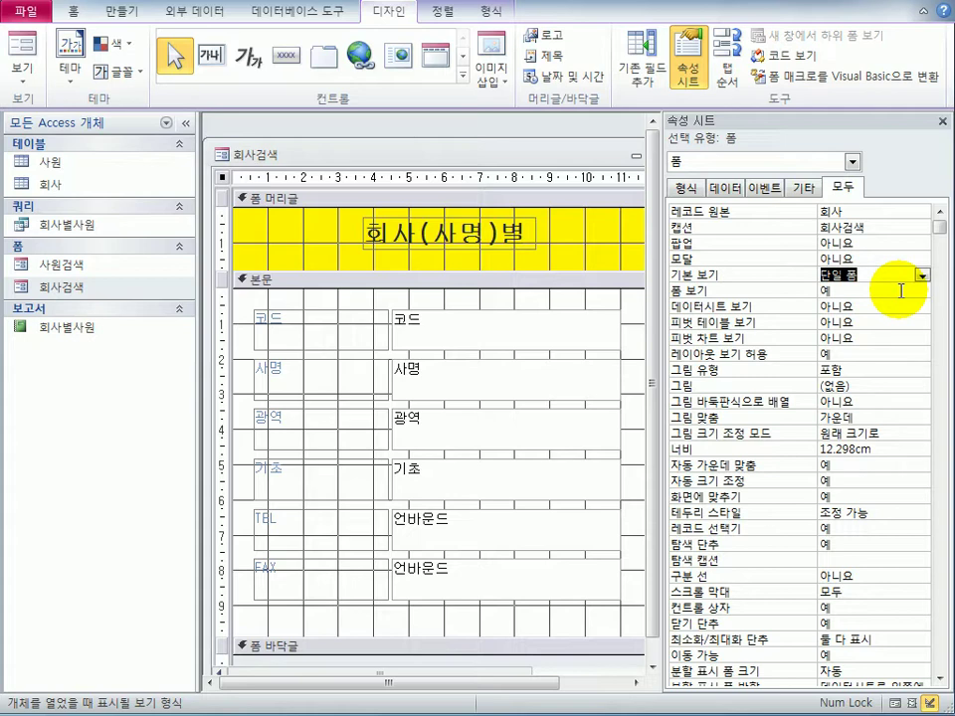
# - Bind the txtTEL text box to the TEL field and the txtFAX text box to the FAX field
pyautogui.click(853, 162)
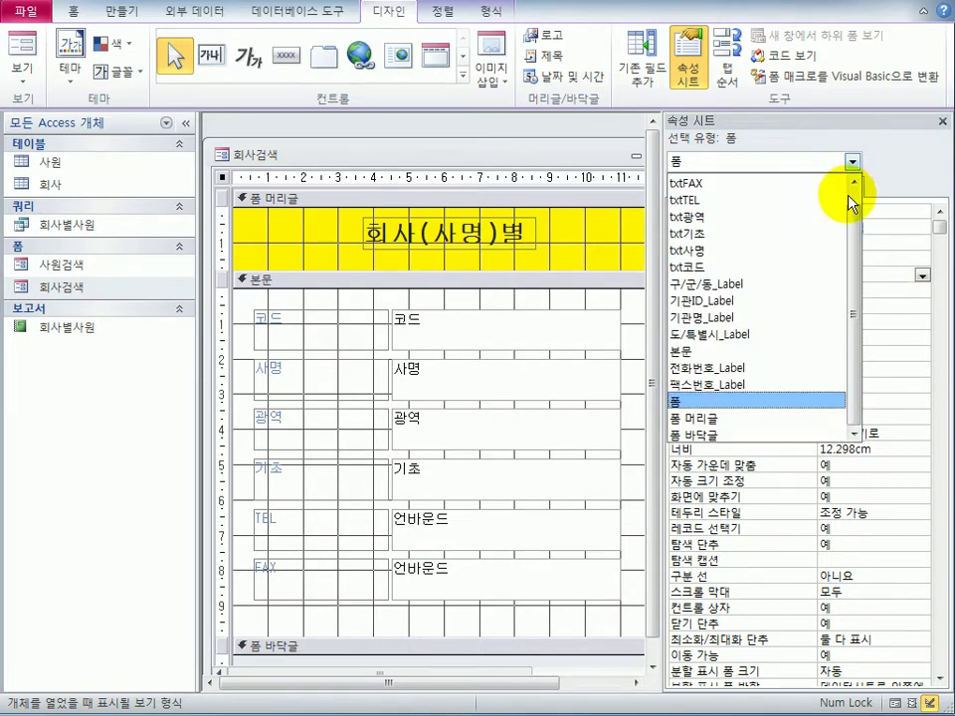
pyautogui.click(817, 201)
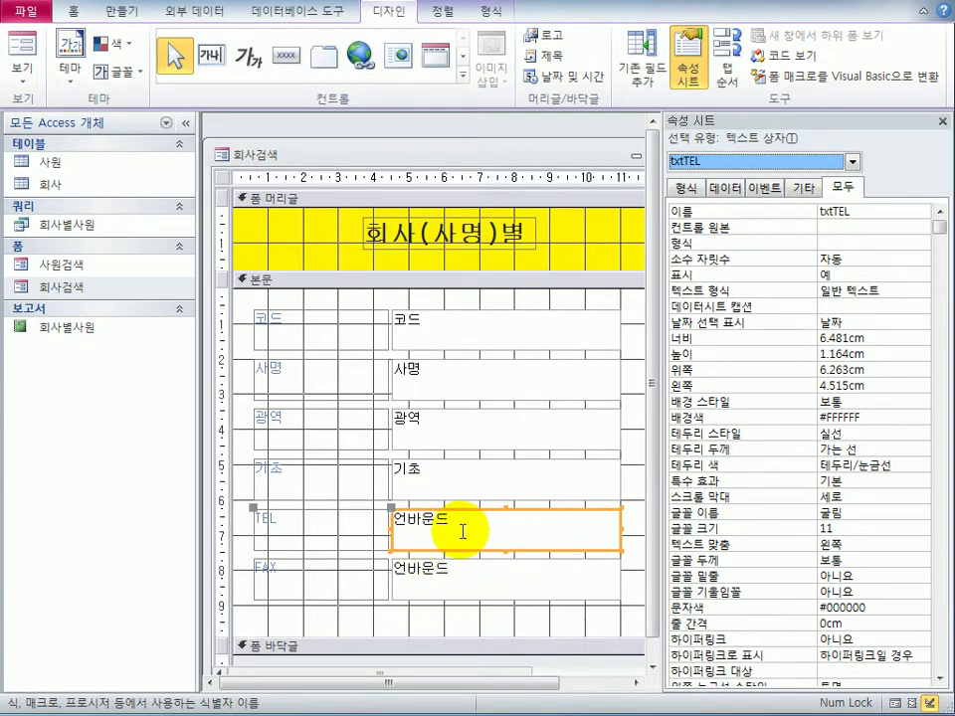
pyautogui.click(875, 227)
pyautogui.click(908, 228)
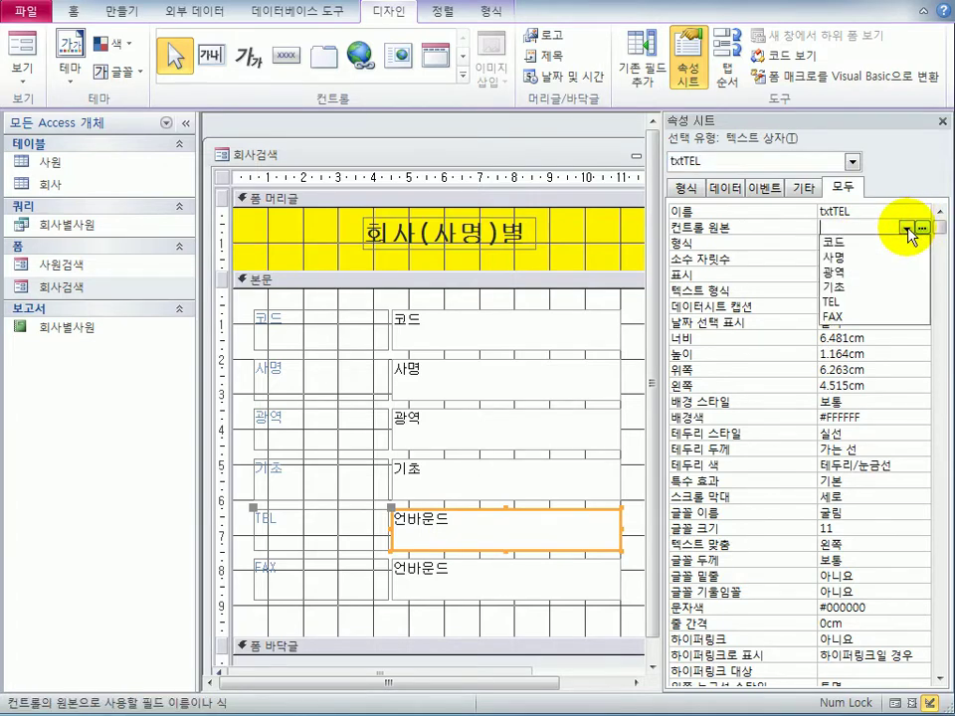
pyautogui.click(875, 303)
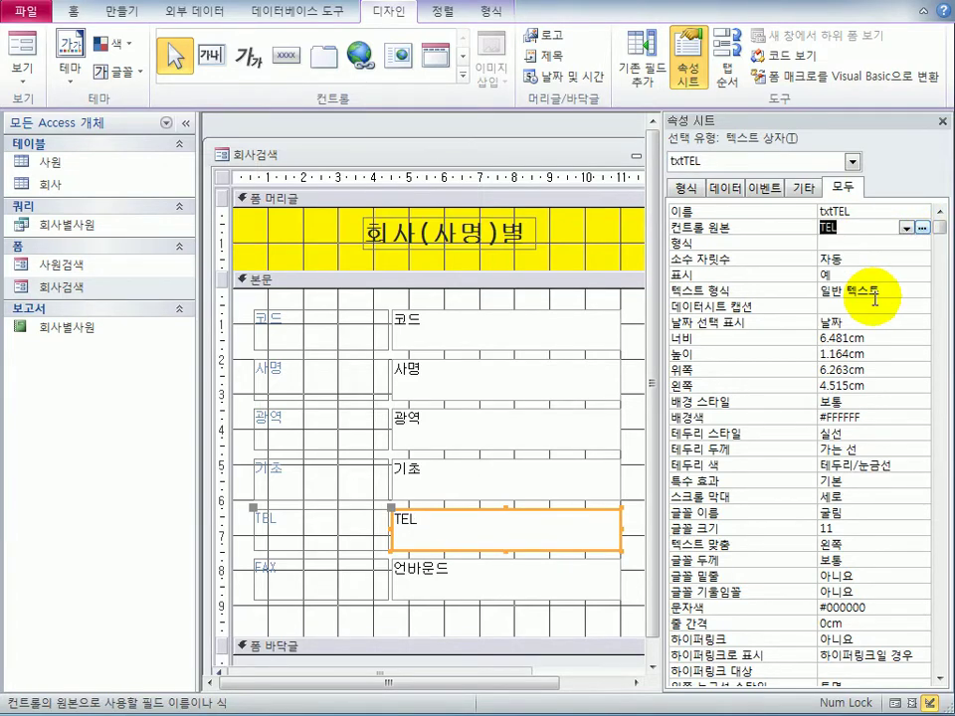
pyautogui.click(487, 589)
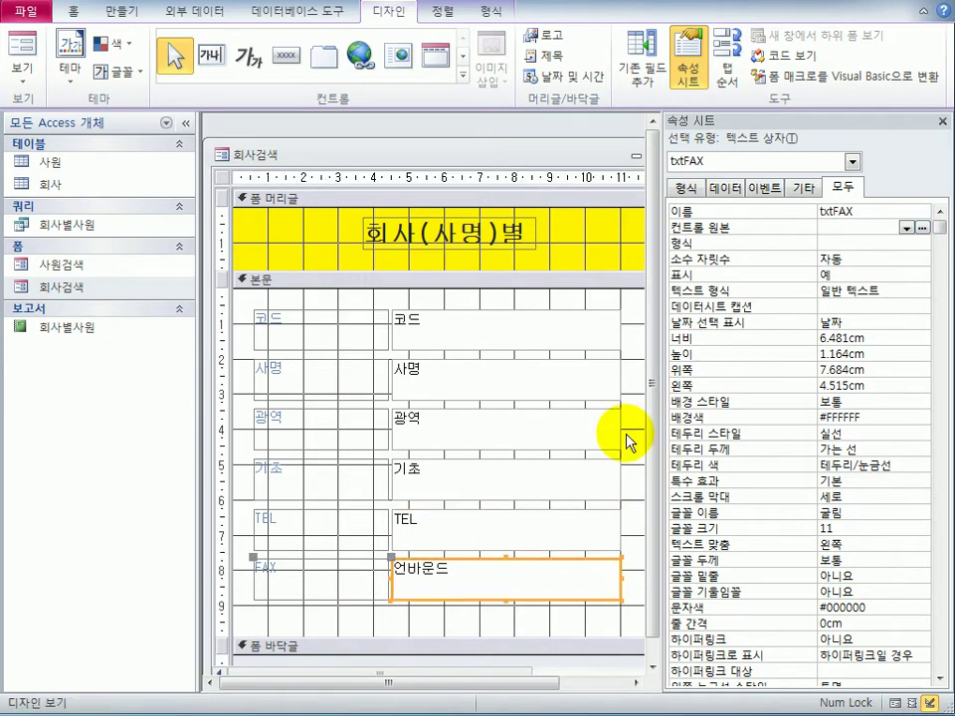
pyautogui.click(907, 227)
pyautogui.click(875, 318)
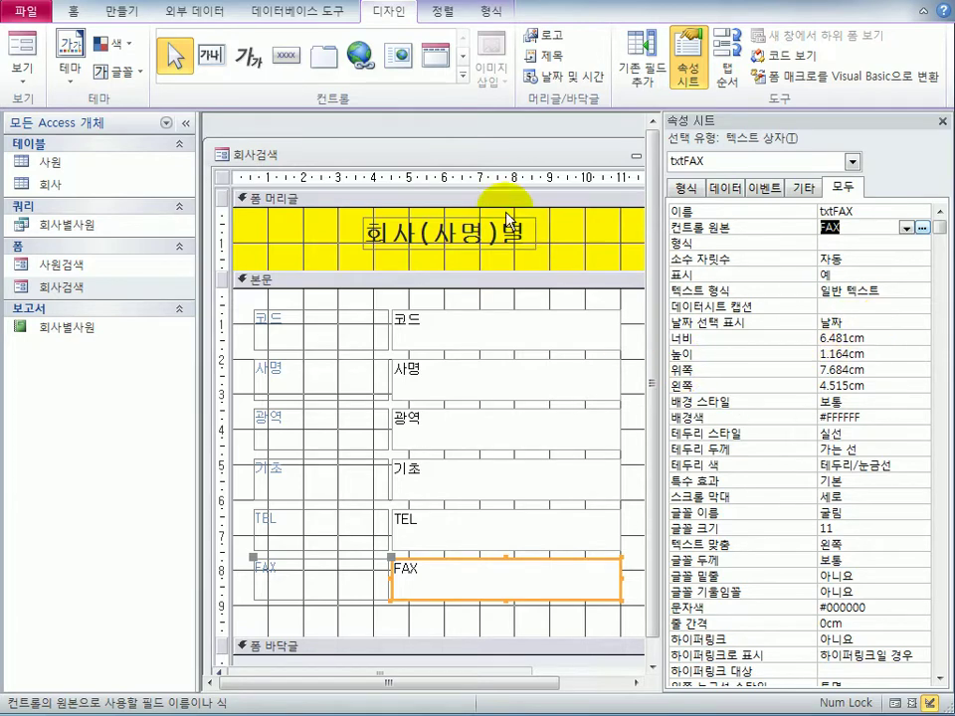
# - Set the 본문 section's tab order to txt코드, txt사명, txt광역, txt기초, txtTEL, txtFAX
pyautogui.click(727, 62)
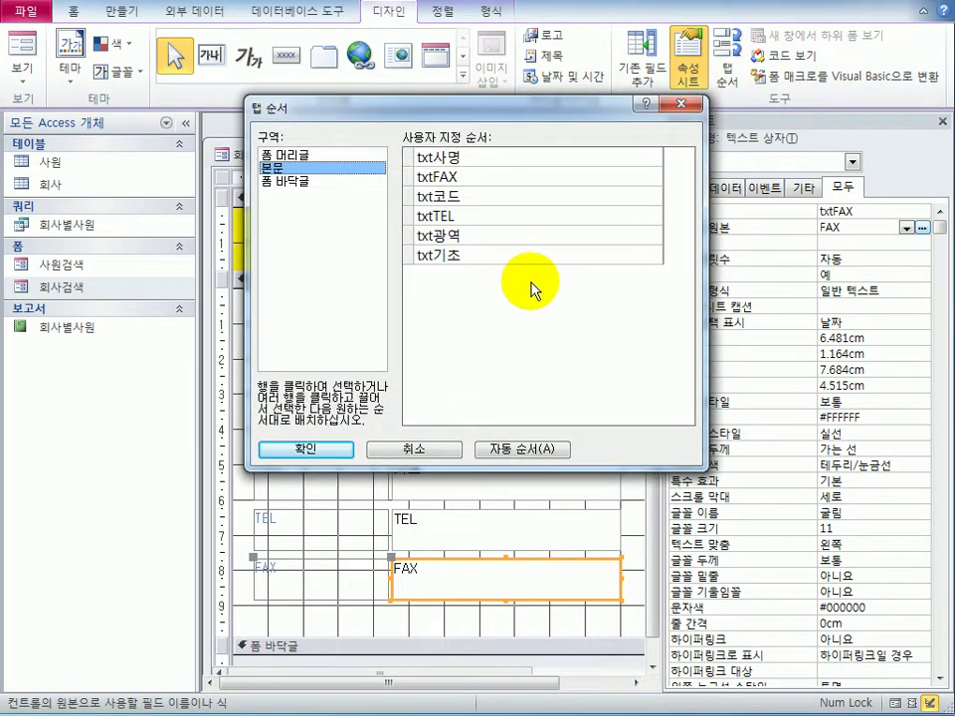
pyautogui.click(408, 197)
pyautogui.moveTo(409, 200); pyautogui.dragTo(411, 164)
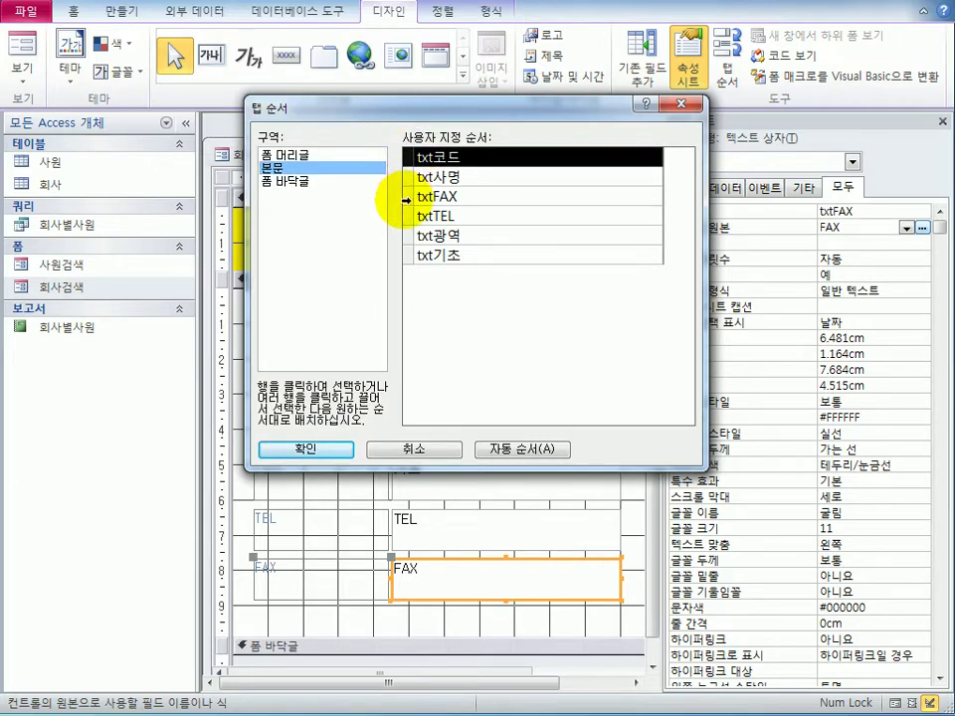
pyautogui.moveTo(405, 236); pyautogui.dragTo(411, 205)
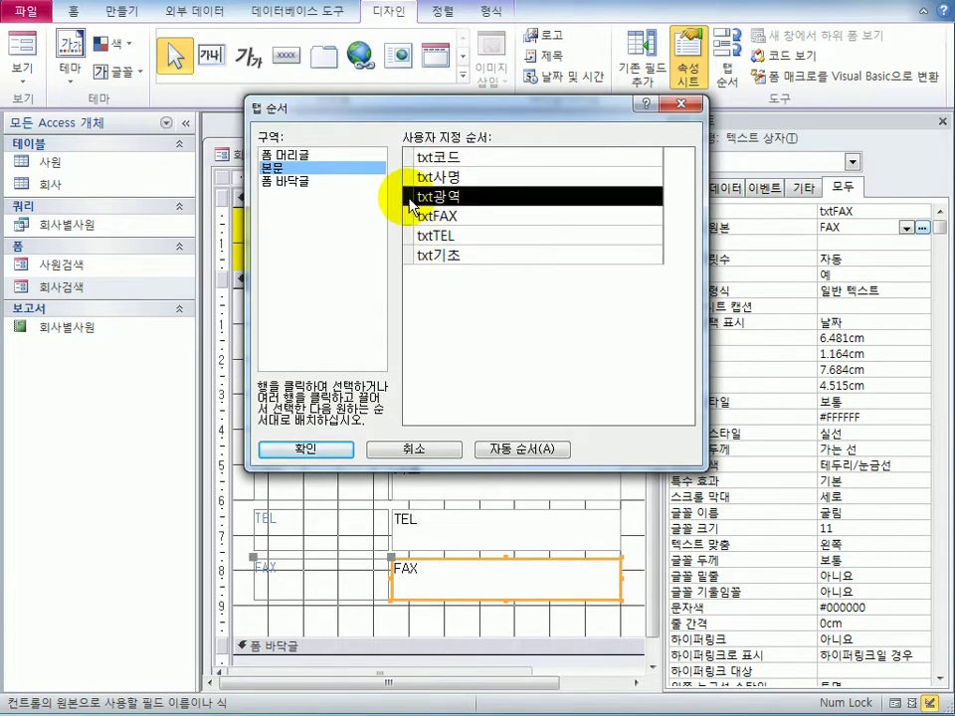
pyautogui.click(409, 256)
pyautogui.moveTo(409, 260); pyautogui.dragTo(408, 213)
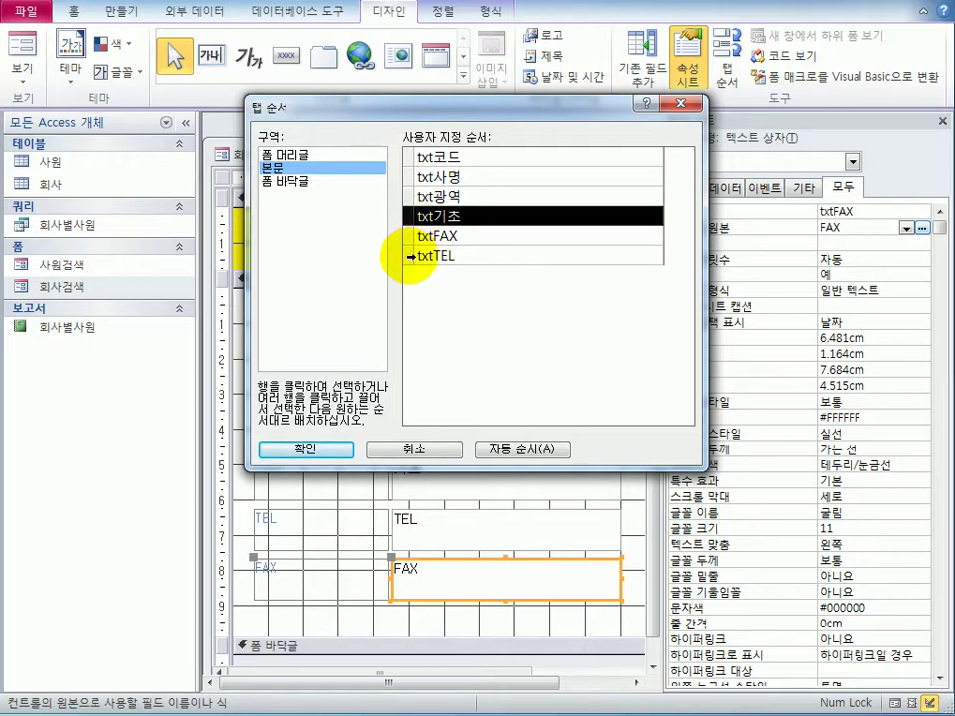
pyautogui.click(398, 256)
pyautogui.moveTo(399, 256); pyautogui.dragTo(409, 230)
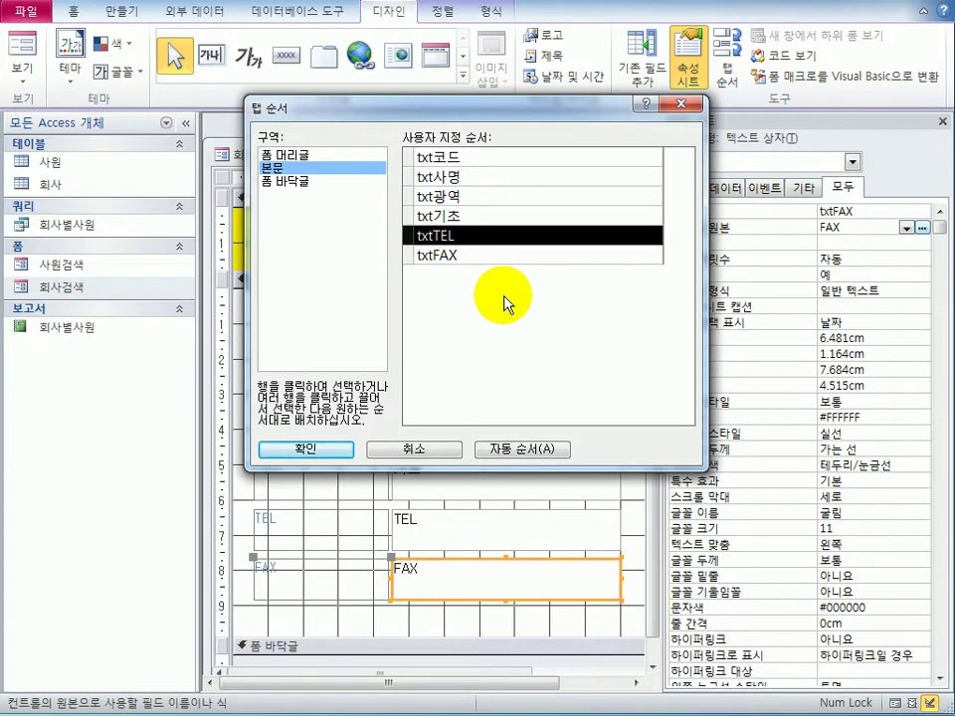
pyautogui.click(307, 449)
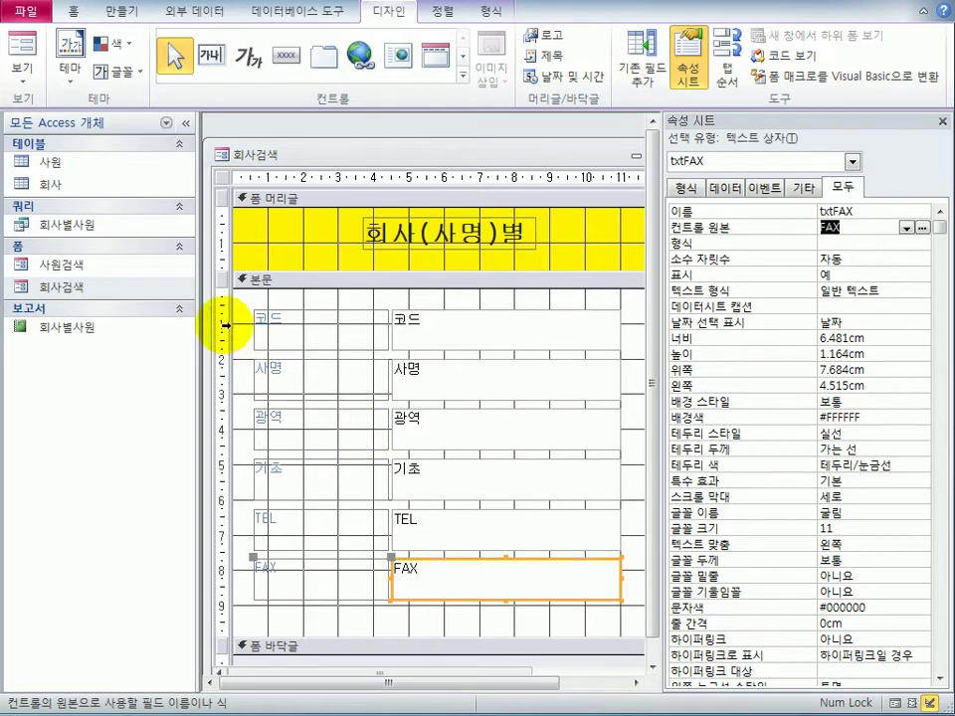
# - Apply the 새김(밑줄) special effect (특수 효과) to all labels and text boxes in the 본문 section
pyautogui.moveTo(218, 296); pyautogui.dragTo(246, 631)
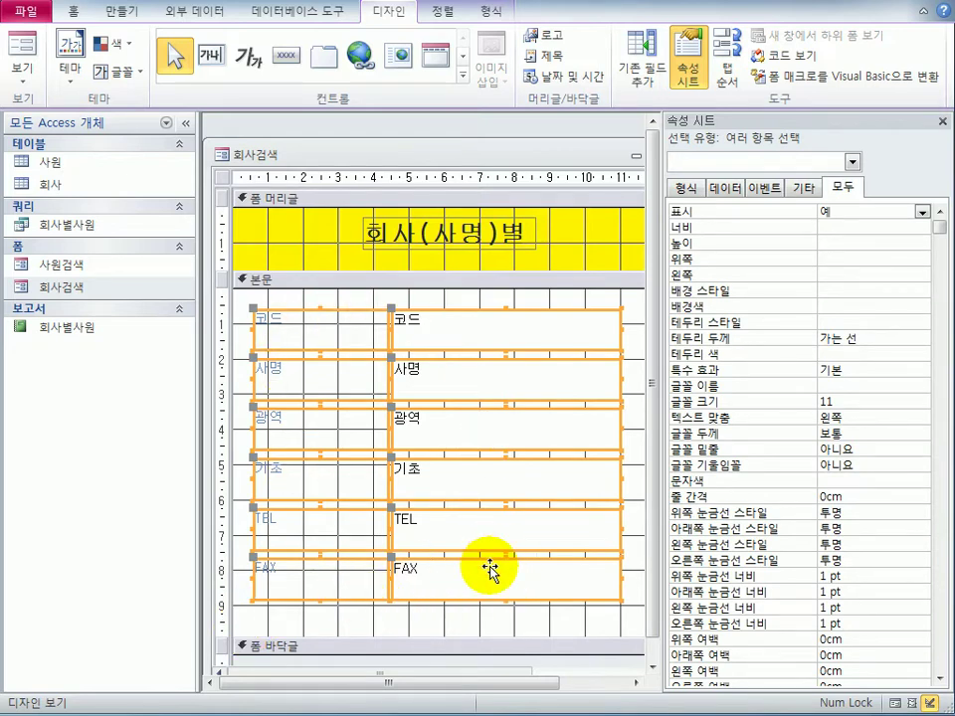
pyautogui.click(686, 189)
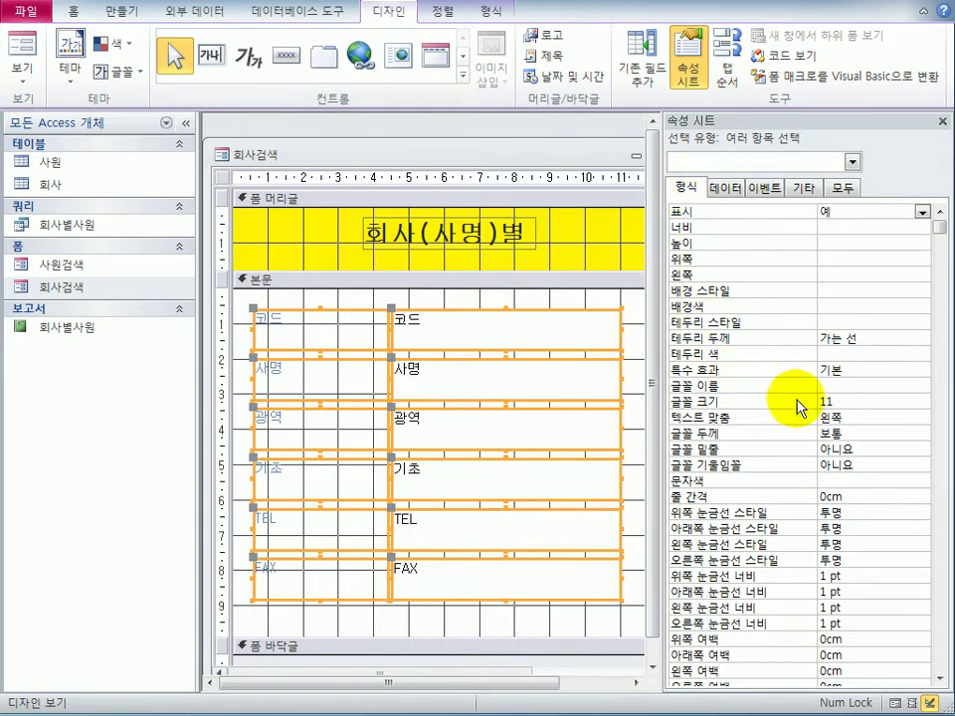
pyautogui.click(856, 377)
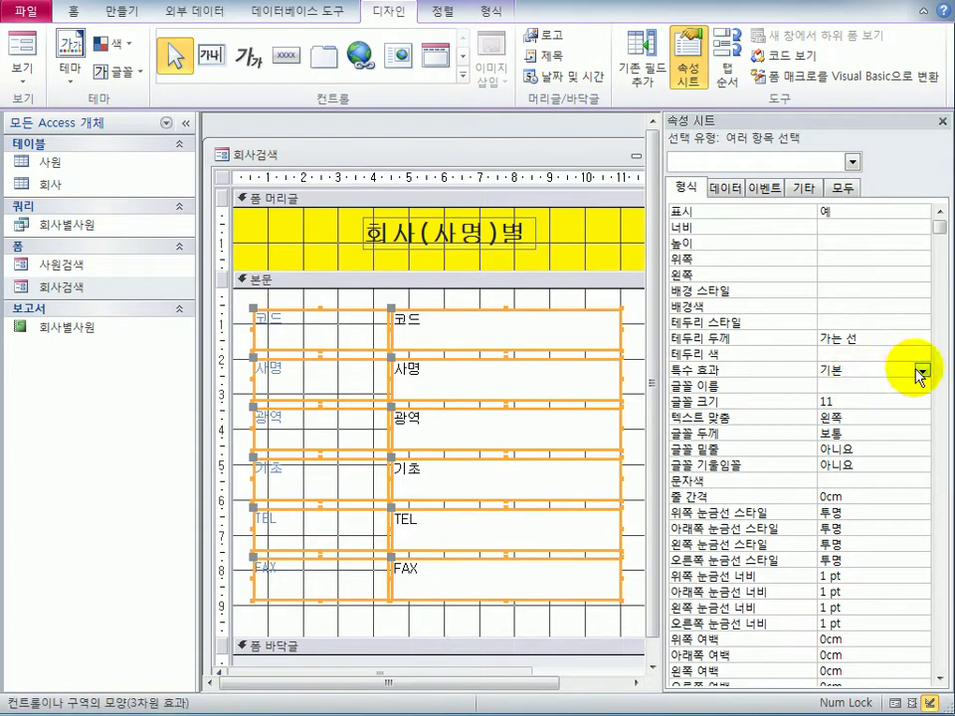
pyautogui.click(923, 376)
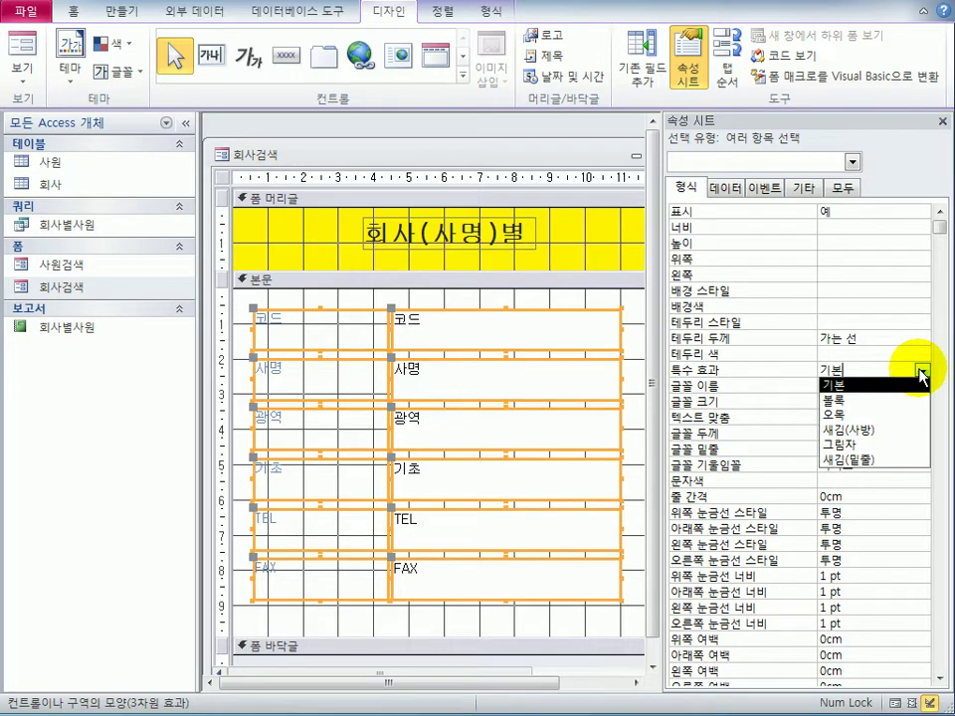
pyautogui.click(839, 460)
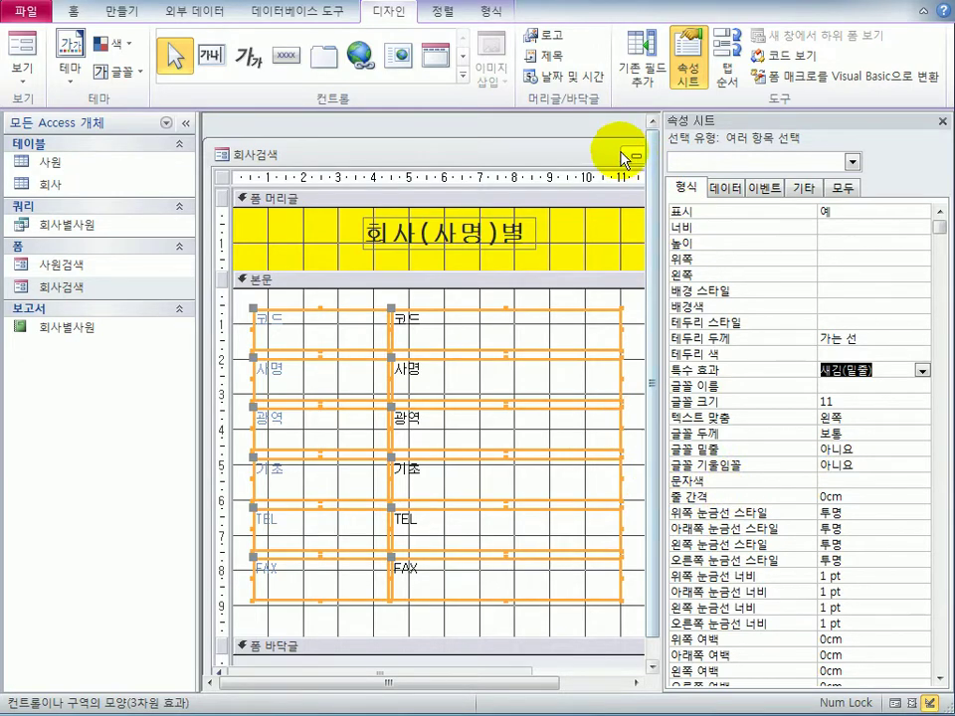
# - Close the property sheet and the 회사검색 form, saving its design changes
pyautogui.click(947, 124)
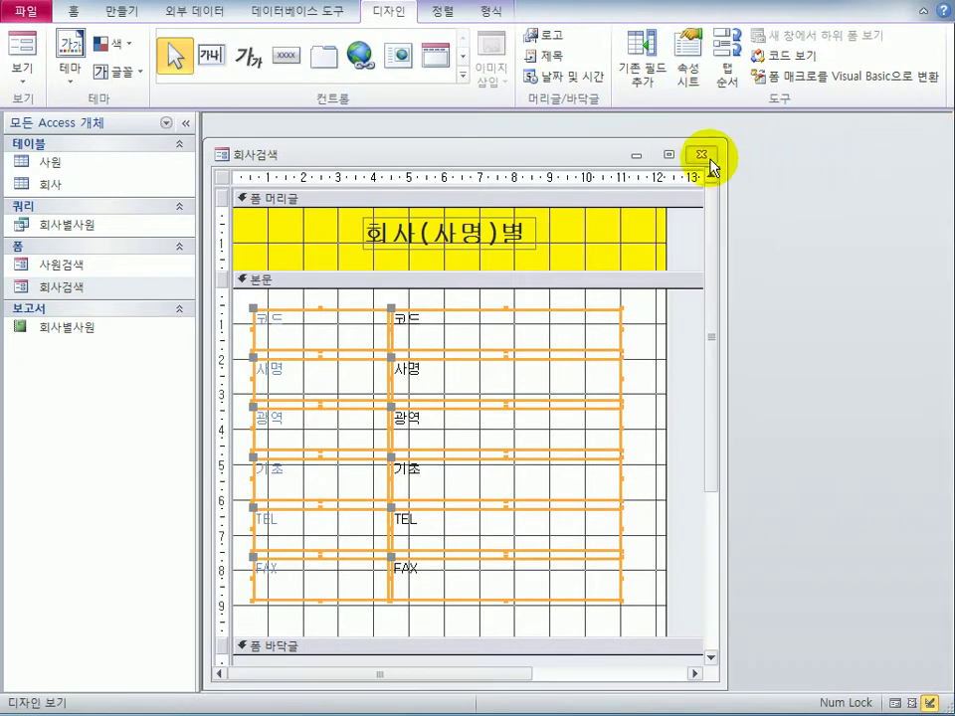
pyautogui.click(702, 155)
pyautogui.moveTo(221, 338); pyautogui.dragTo(221, 452)
pyautogui.moveTo(164, 461); pyautogui.dragTo(491, 332)
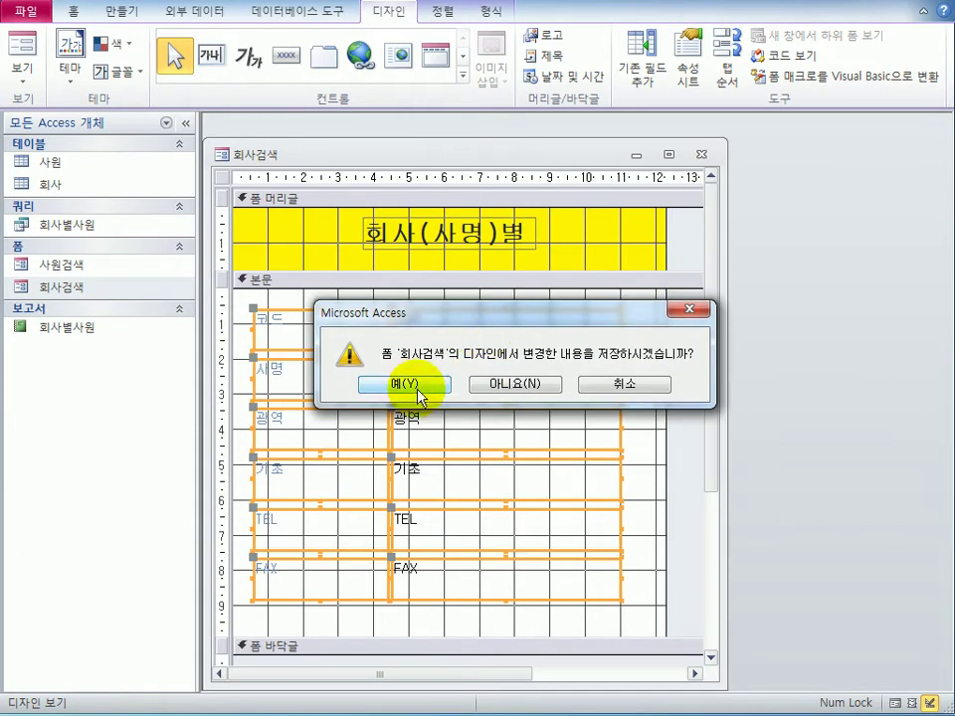
pyautogui.click(422, 384)
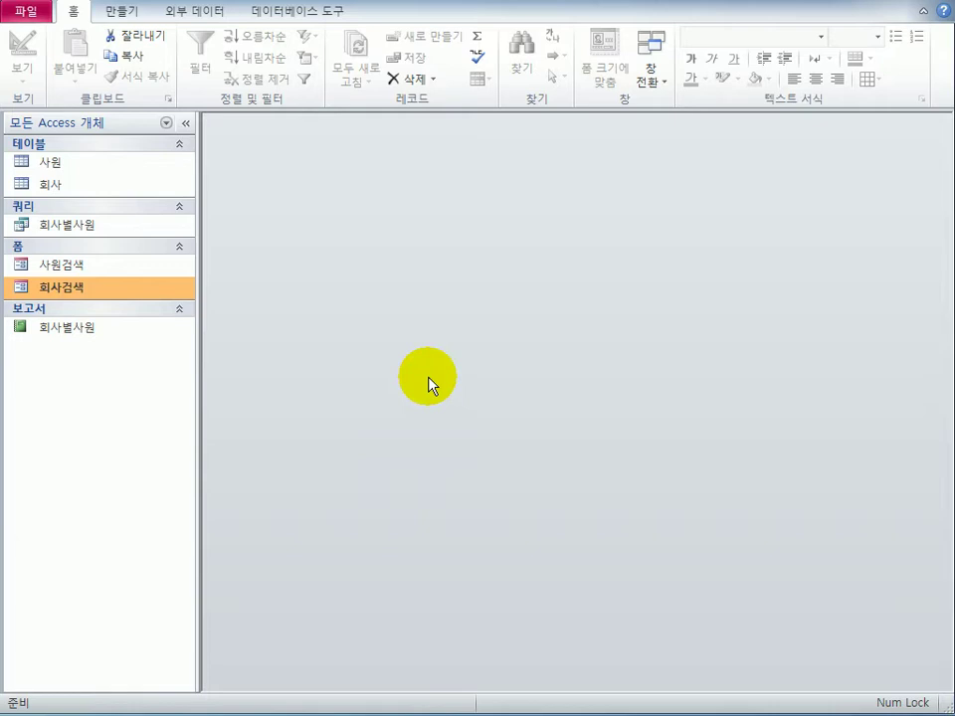
# - Open the 사원검색 form in Design view, then move and enlarge its window to show the full form width
pyautogui.click(140, 270)
pyautogui.rightClick(139, 277)
pyautogui.click(196, 326)
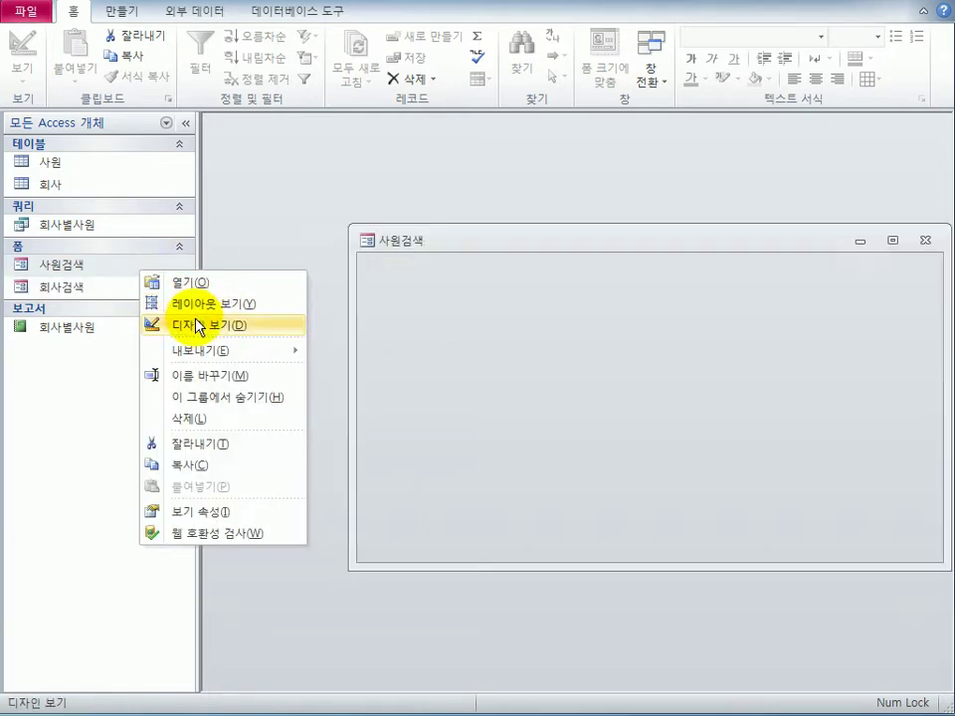
pyautogui.moveTo(355, 211); pyautogui.dragTo(329, 166)
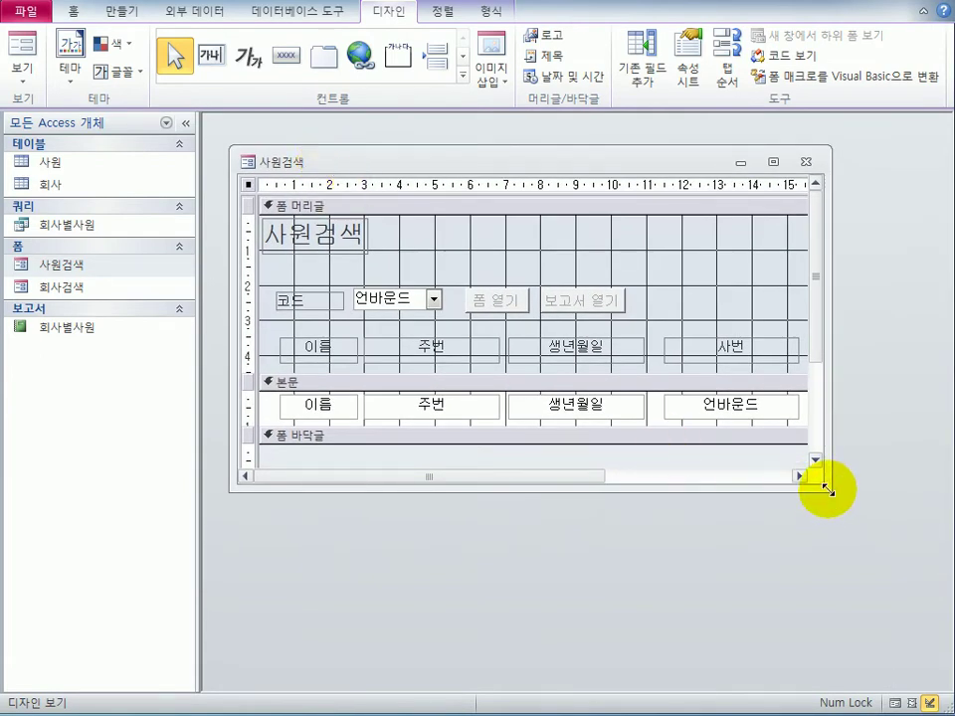
pyautogui.moveTo(827, 492); pyautogui.dragTo(909, 581)
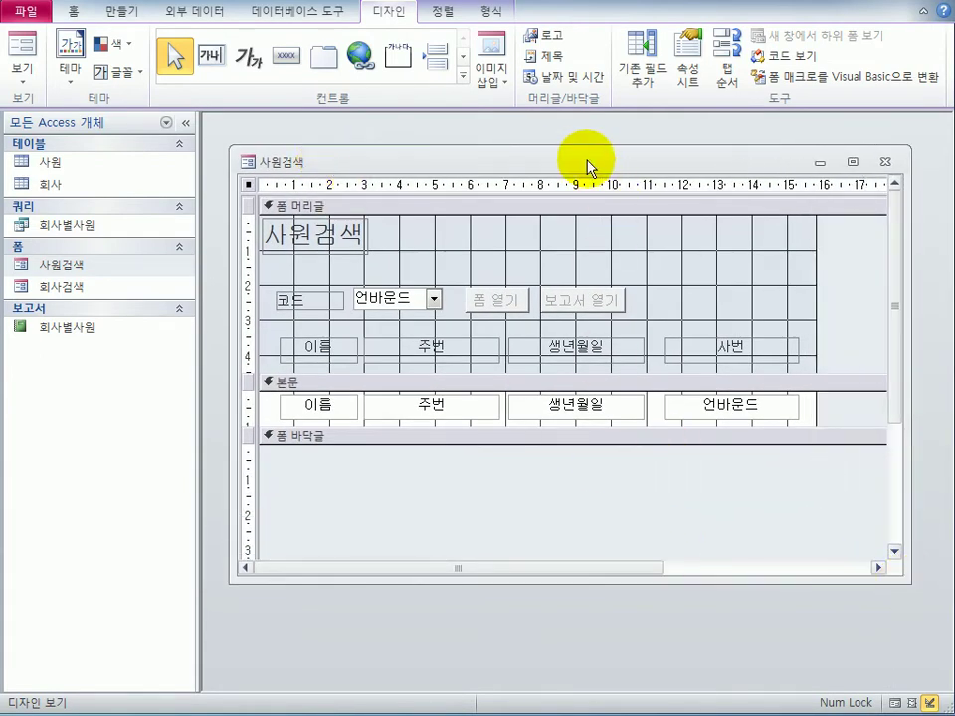
pyautogui.moveTo(588, 164); pyautogui.dragTo(569, 162)
# - Open the property sheet for the 사원검색 form and select the unbound text box under 사번 in the 본문 section
pyautogui.click(688, 68)
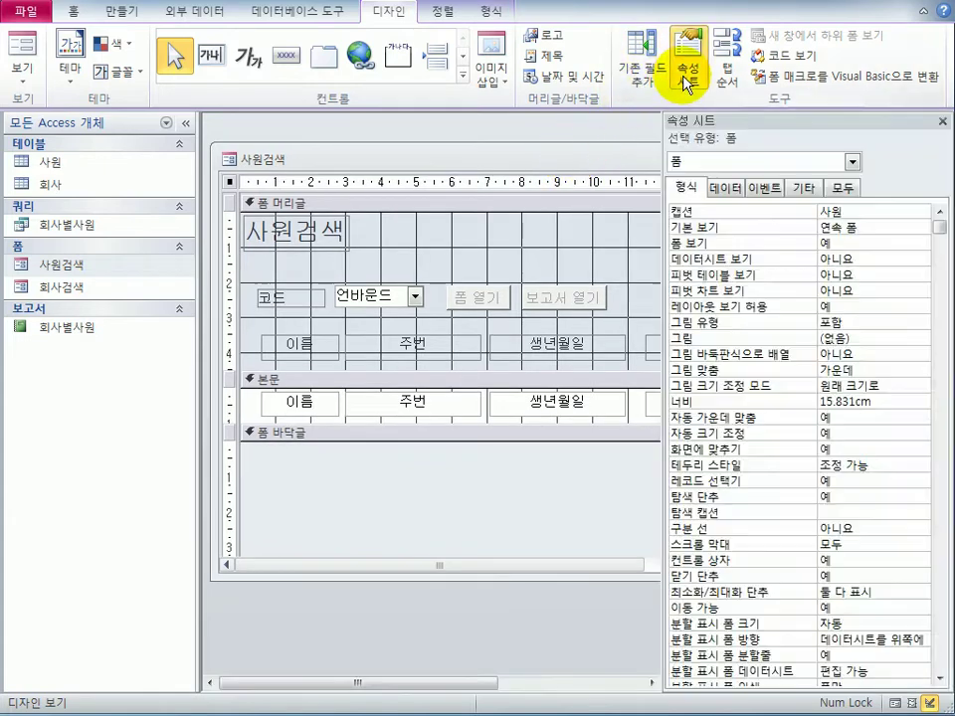
pyautogui.click(853, 163)
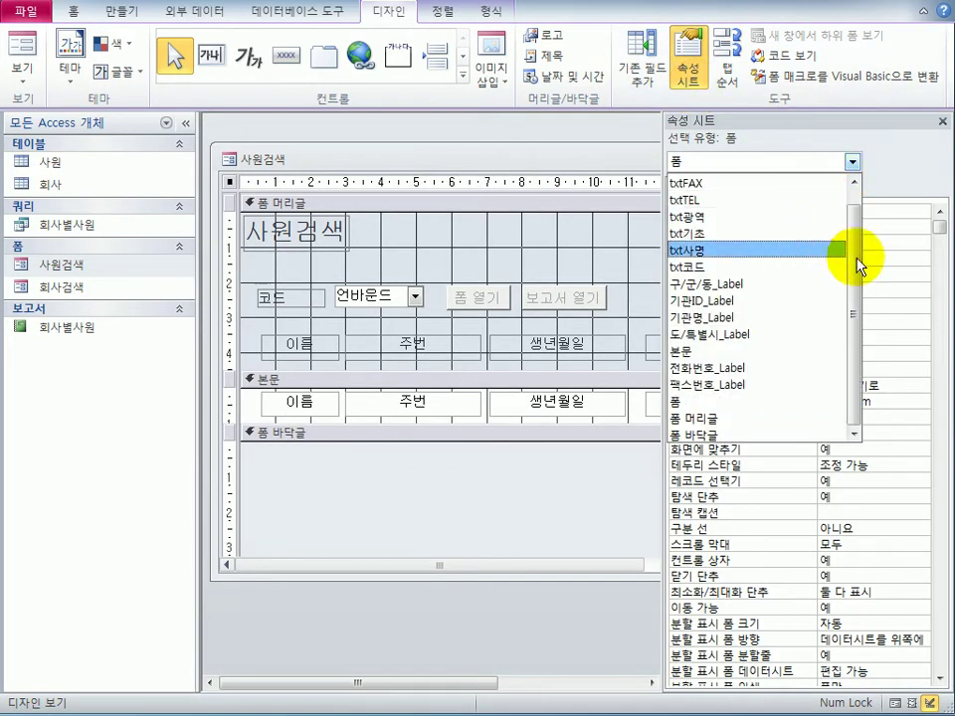
pyautogui.scroll(1, 862, 209)
pyautogui.click(873, 218)
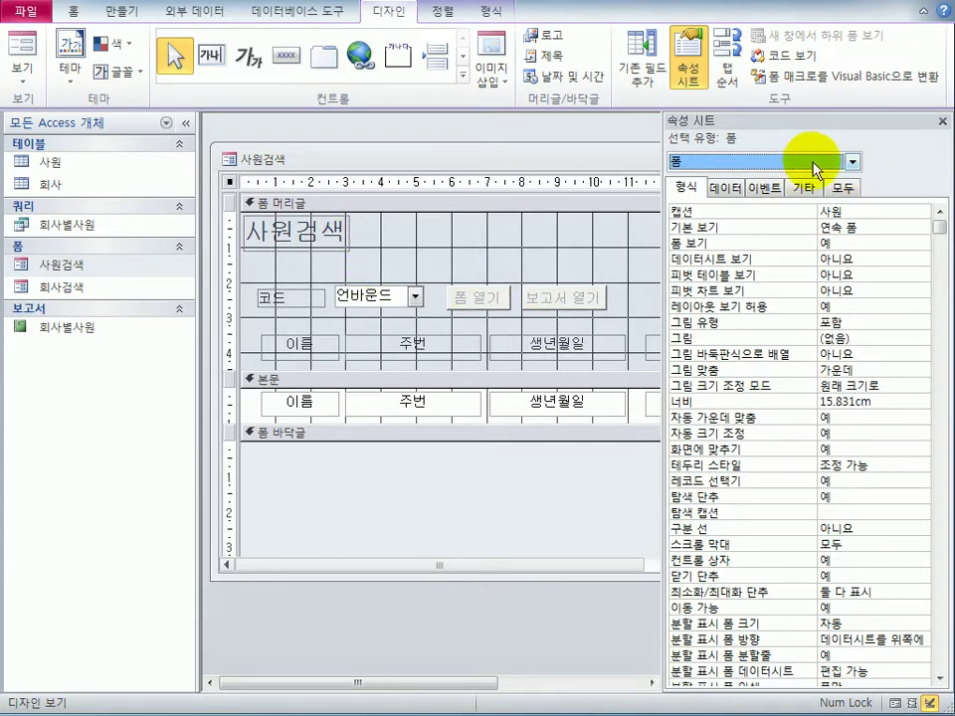
pyautogui.click(854, 162)
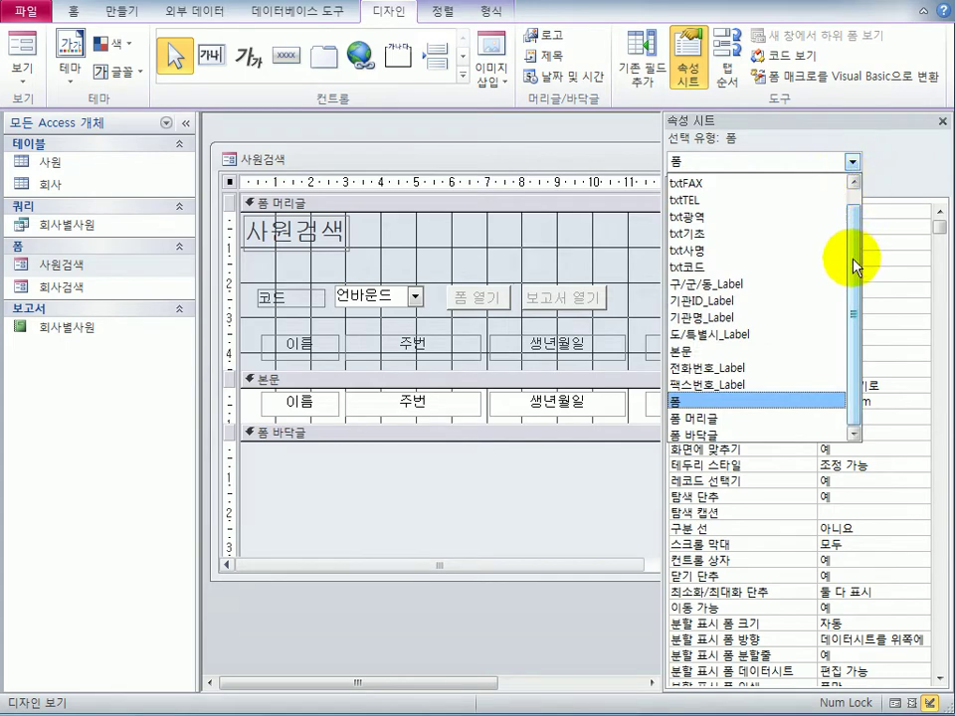
pyautogui.moveTo(856, 318); pyautogui.dragTo(852, 206)
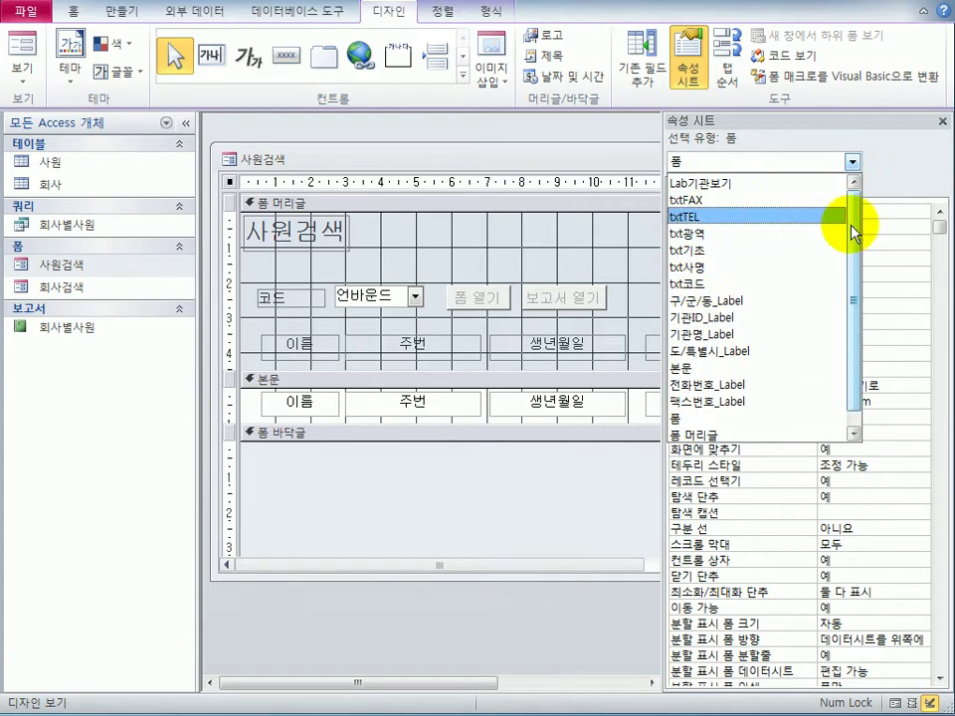
pyautogui.click(519, 510)
pyautogui.moveTo(525, 567); pyautogui.dragTo(650, 565)
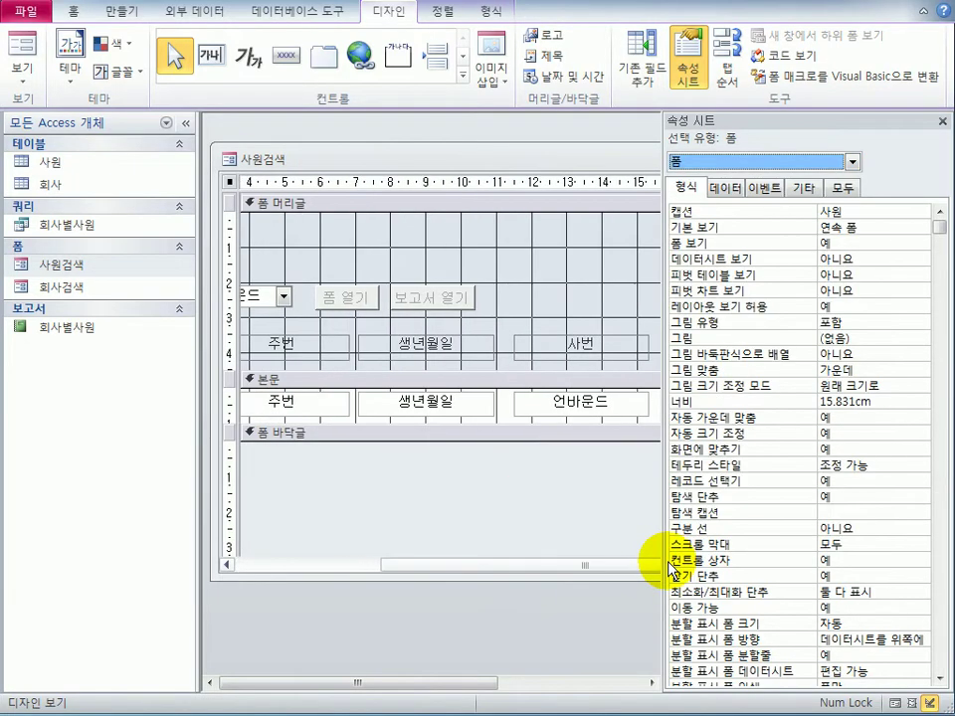
pyautogui.click(599, 416)
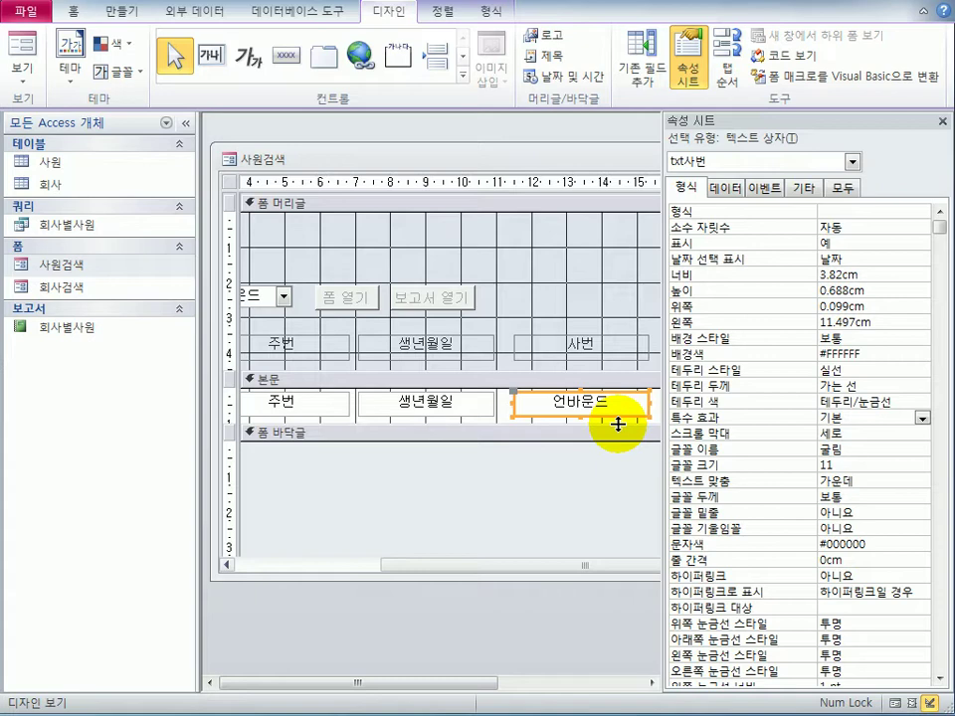
# - Check the control source of the 이름 text box and the record source of the 사원검색 form
pyautogui.moveTo(425, 567); pyautogui.dragTo(273, 577)
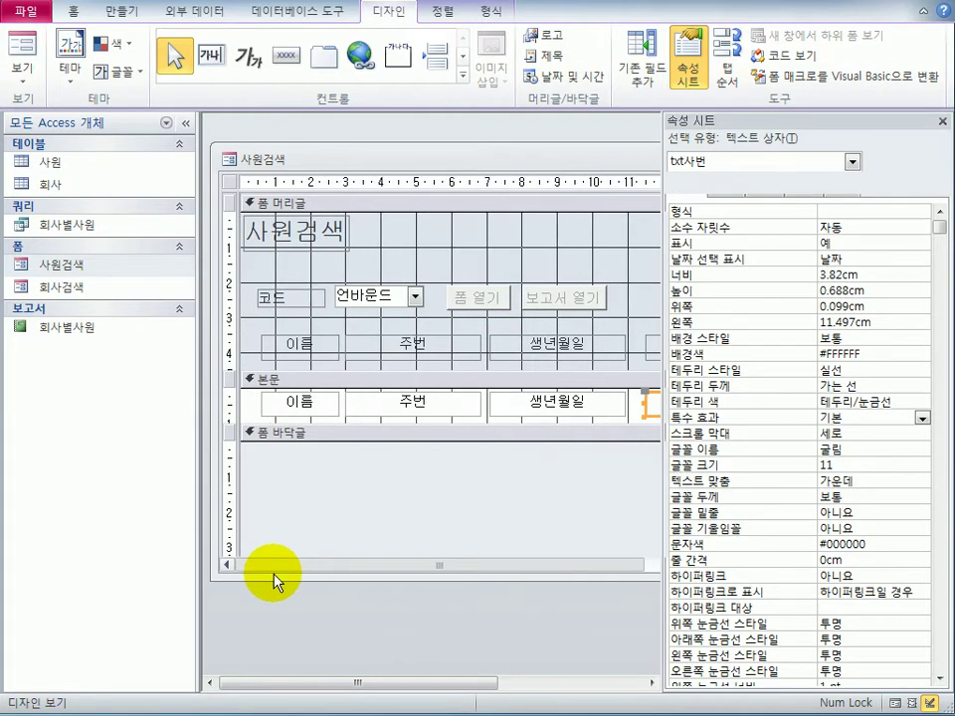
pyautogui.click(294, 405)
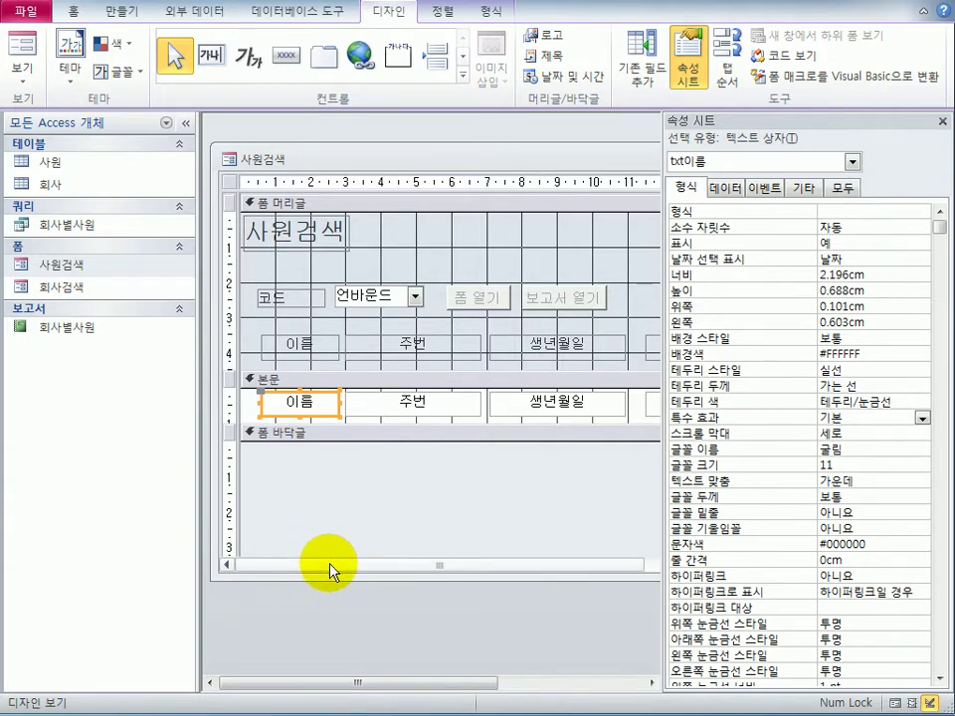
pyautogui.moveTo(330, 565); pyautogui.dragTo(352, 567)
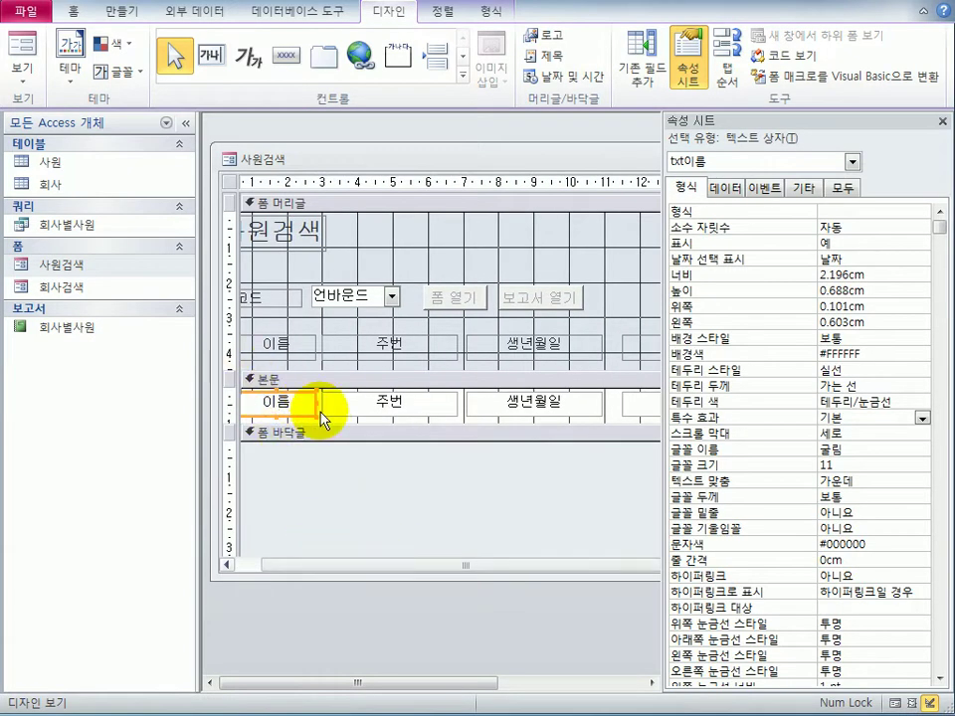
pyautogui.click(734, 185)
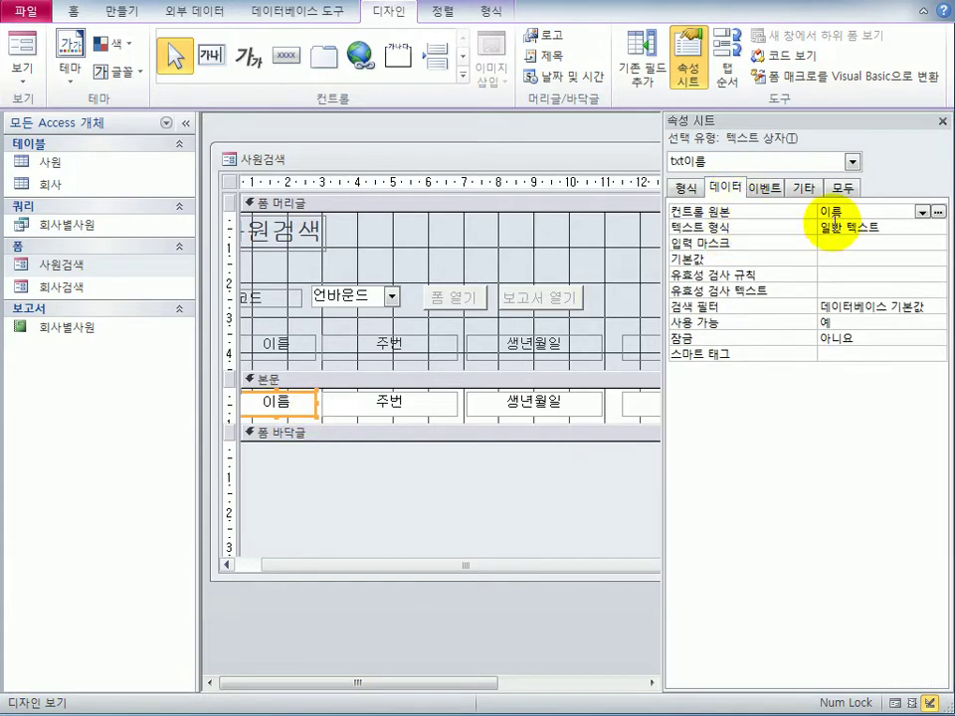
pyautogui.click(229, 183)
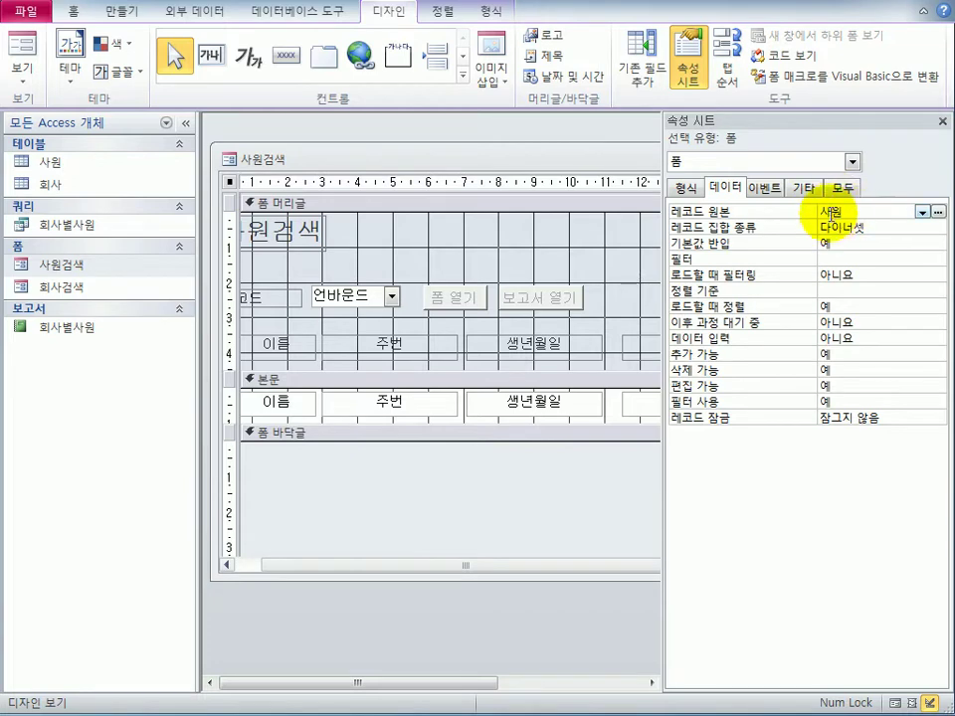
# - Open the 사원 table, widen its window to examine the 이름 and 사번 fields, and close it
pyautogui.doubleClick(92, 161)
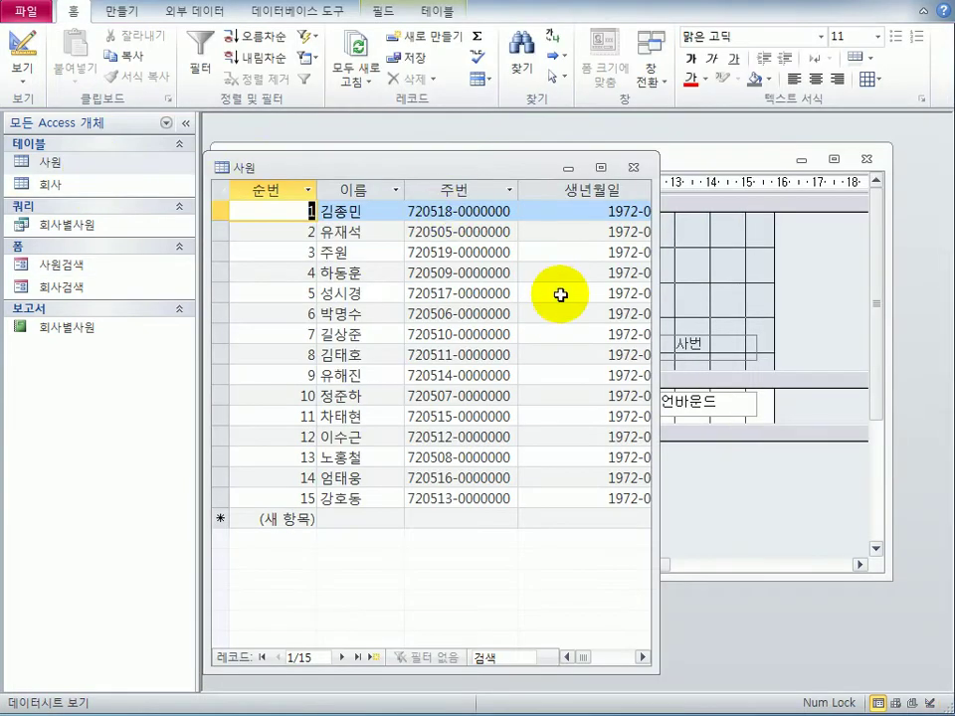
pyautogui.moveTo(657, 554); pyautogui.dragTo(943, 537)
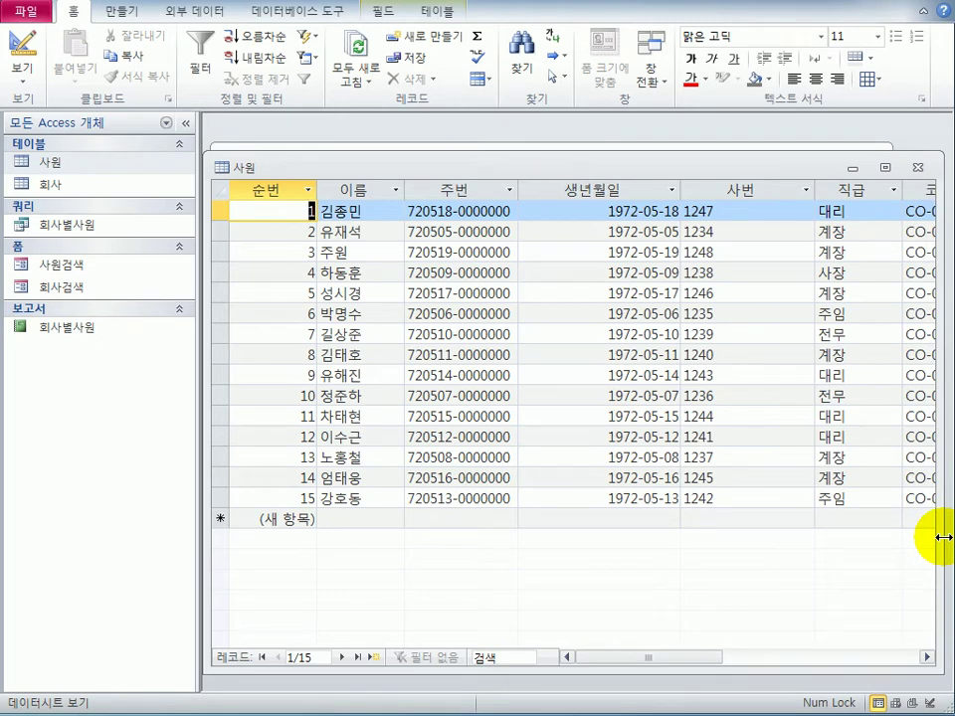
pyautogui.click(366, 183)
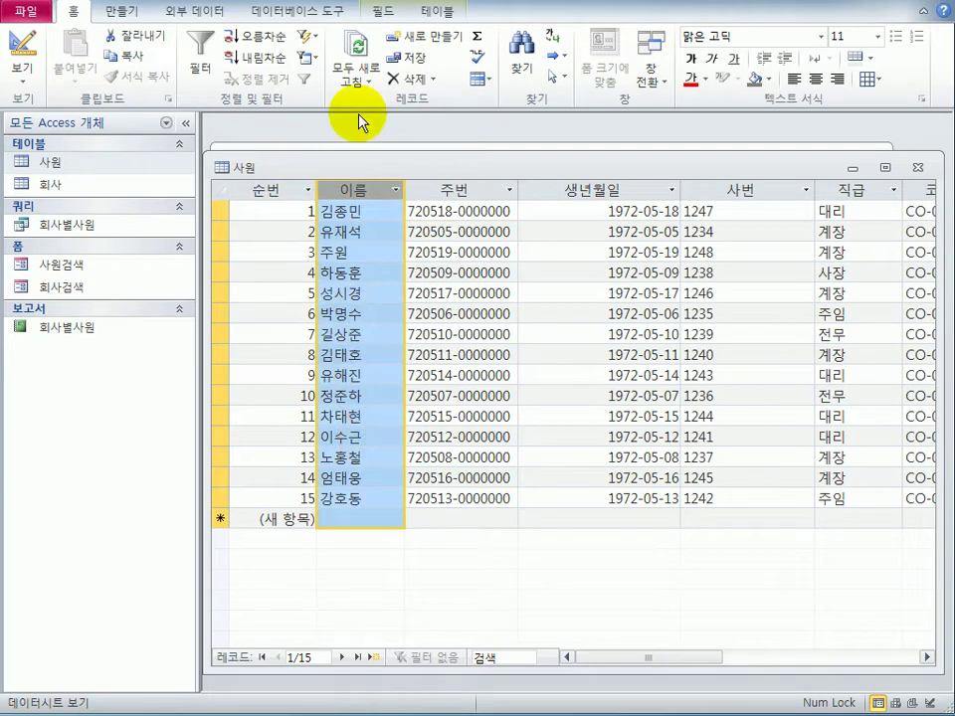
pyautogui.click(917, 167)
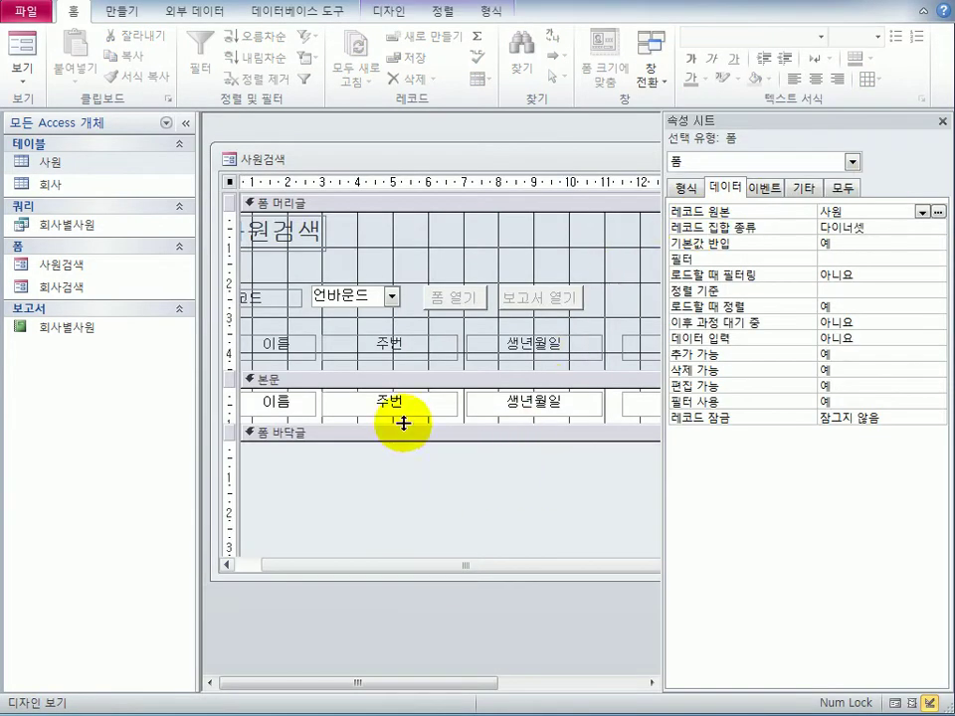
# - In an enlarged editor (확대/축소) for the txt사번 text box's control source, enter the function skeleton =dlookup("","","")
pyautogui.moveTo(461, 564); pyautogui.dragTo(560, 567)
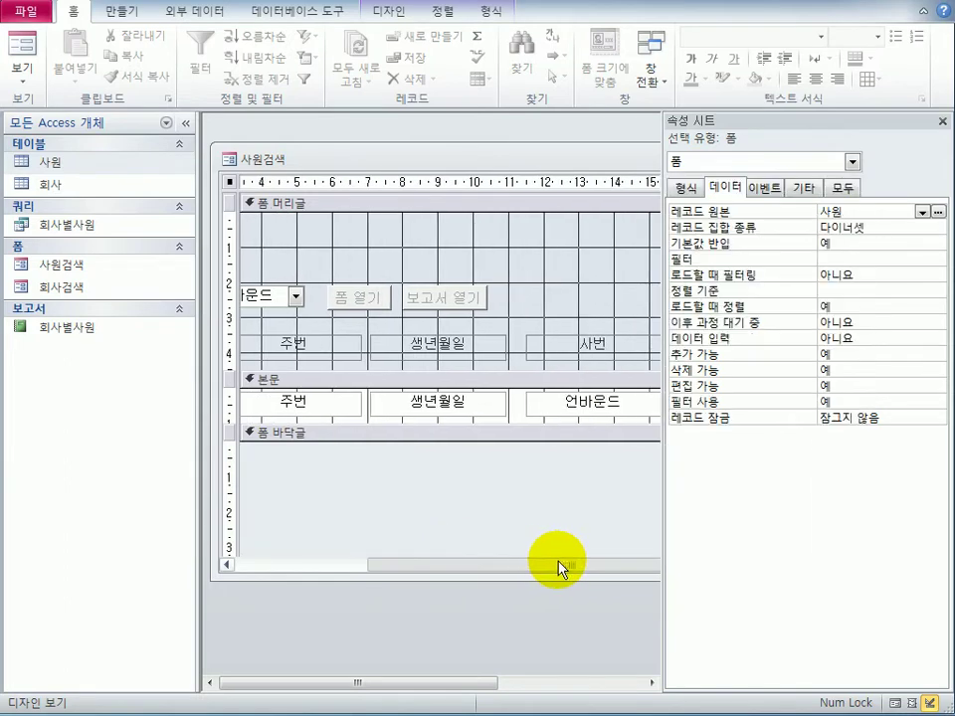
pyautogui.click(583, 410)
pyautogui.click(883, 213)
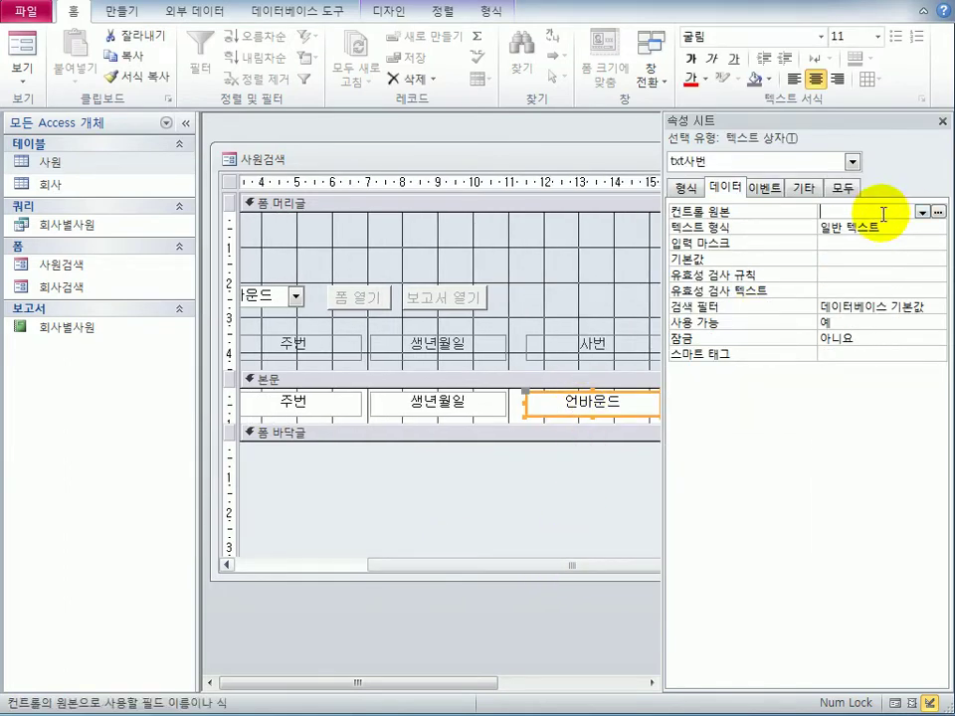
pyautogui.rightClick(875, 212)
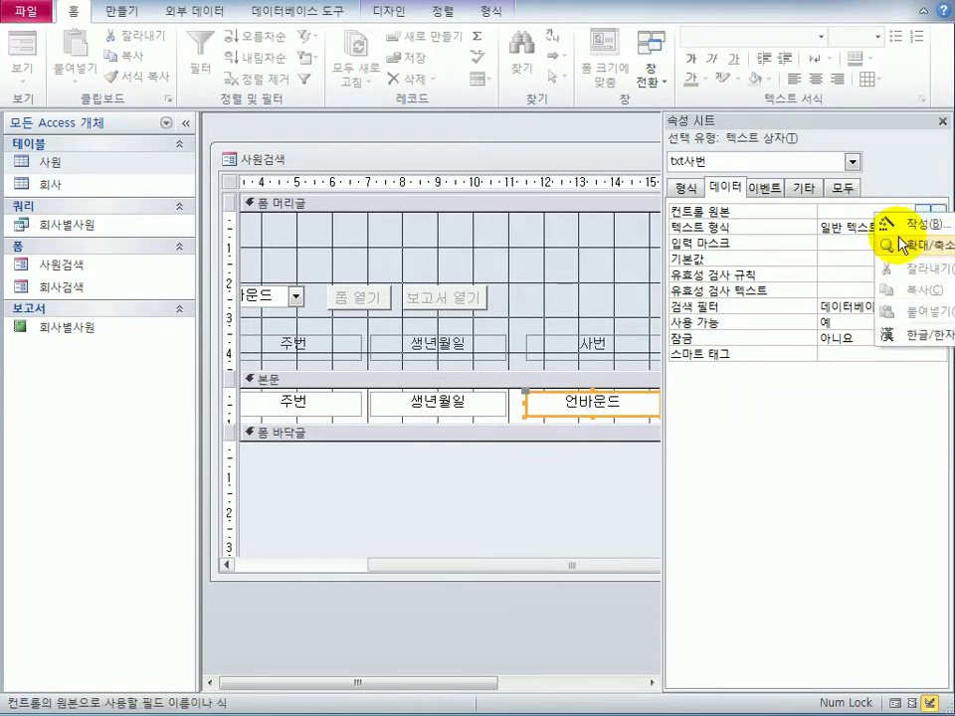
pyautogui.click(903, 246)
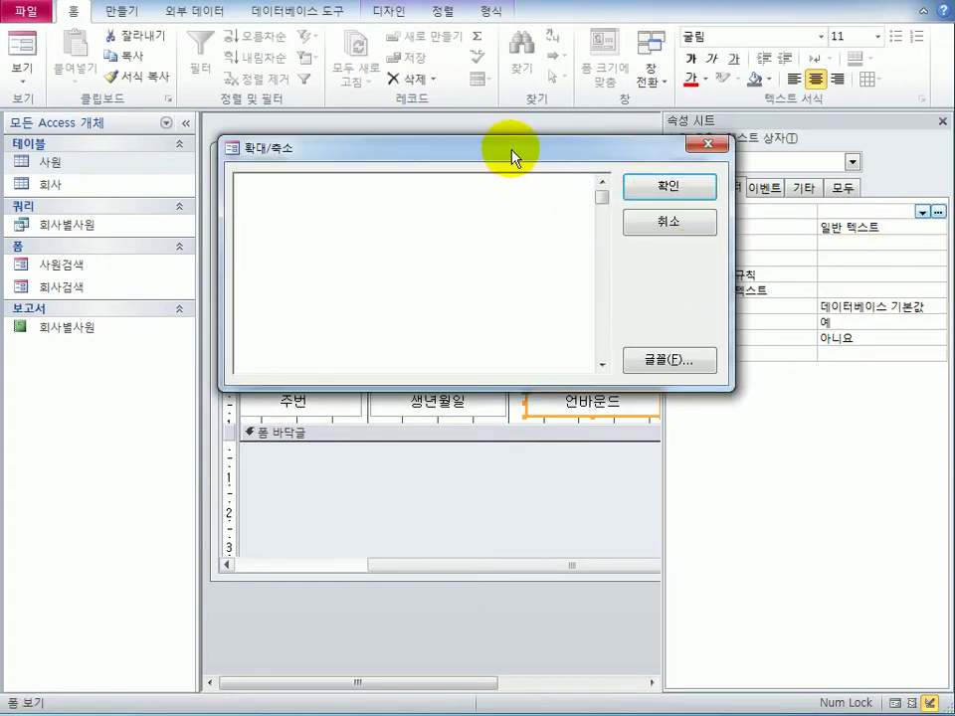
pyautogui.moveTo(511, 155); pyautogui.dragTo(636, 470)
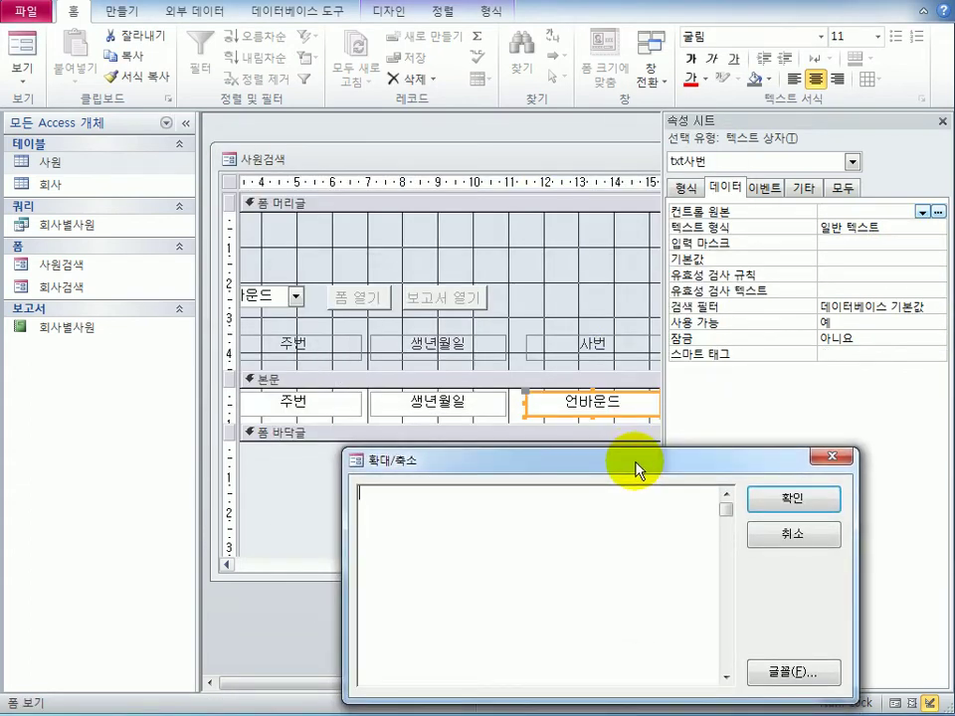
pyautogui.write('=dlookup("","","")')
pyautogui.press('Left')
pyautogui.press('Left')
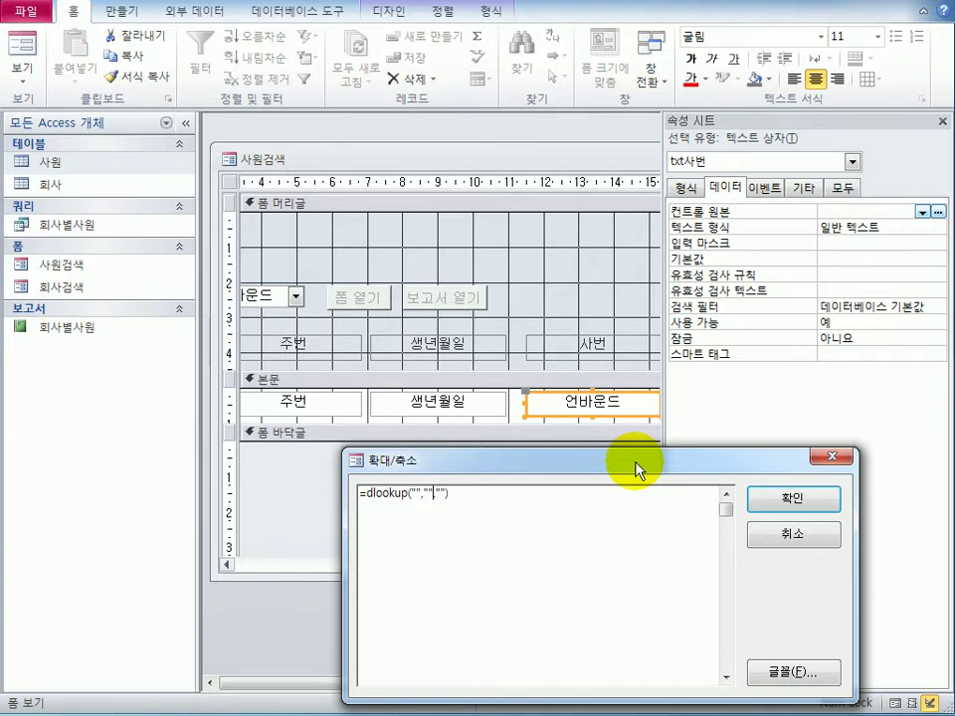
# - Fill in the dlookup domain argument with 사원 and its field argument with [사번]
pyautogui.write('사원')
pyautogui.press('Left')
pyautogui.press('Left')
pyautogui.press('Left')
pyautogui.press('Left')
pyautogui.press('Left')
pyautogui.write('[사번]')
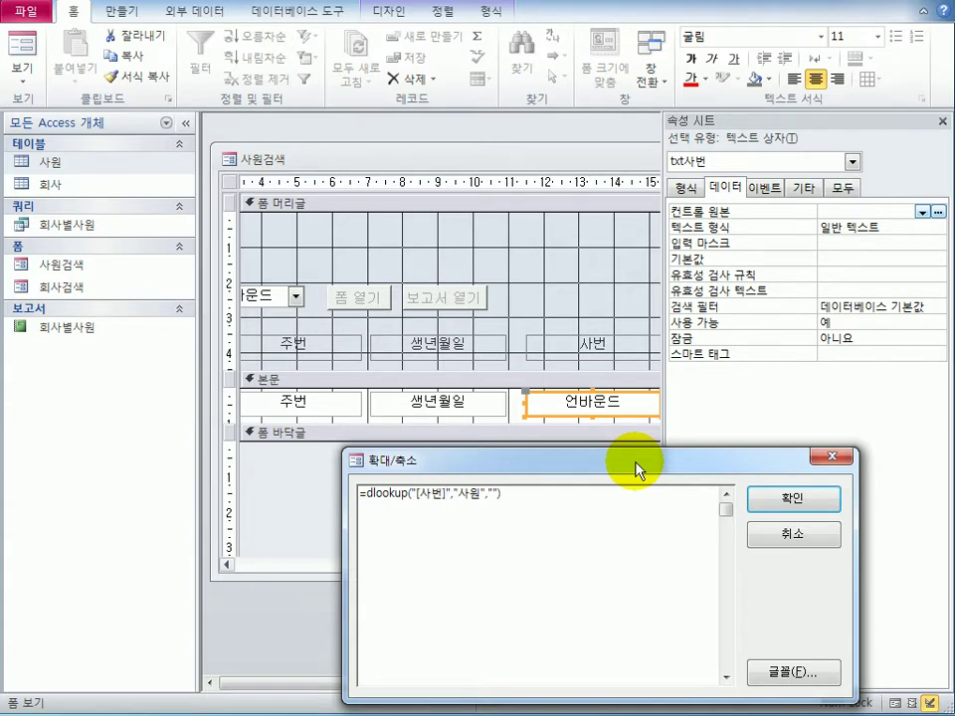
# - Fill in the dlookup criteria argument with [이름]=[txt이름] and apply the expression as the control source of txt사번
pyautogui.press('Right')
pyautogui.press('Right')
pyautogui.press('Right')
pyautogui.write('[이름]=[txt이름]')
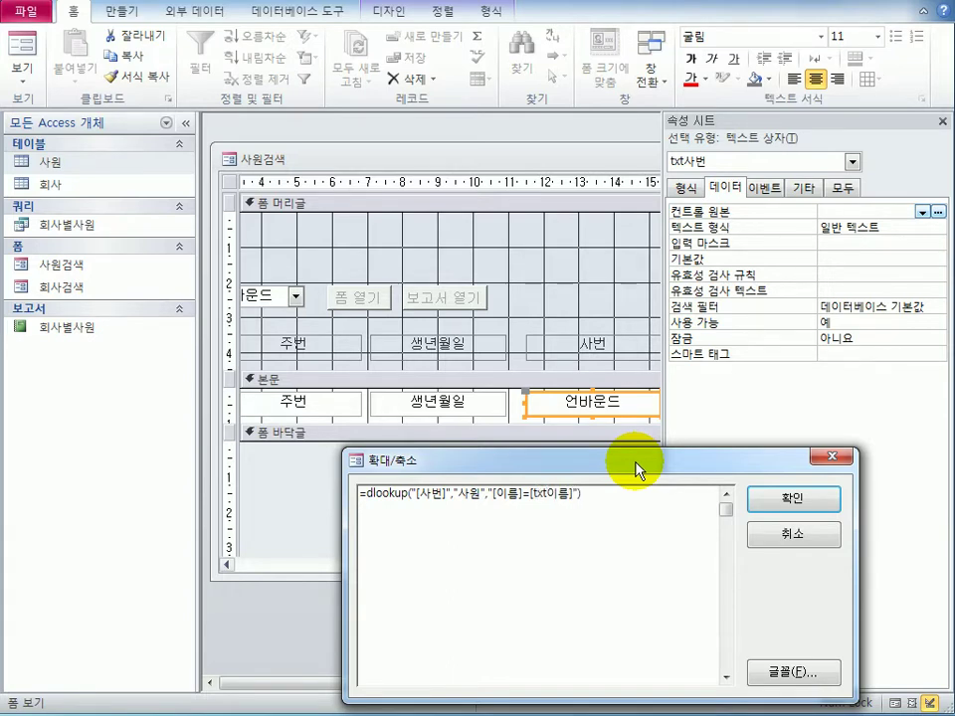
pyautogui.press('End')
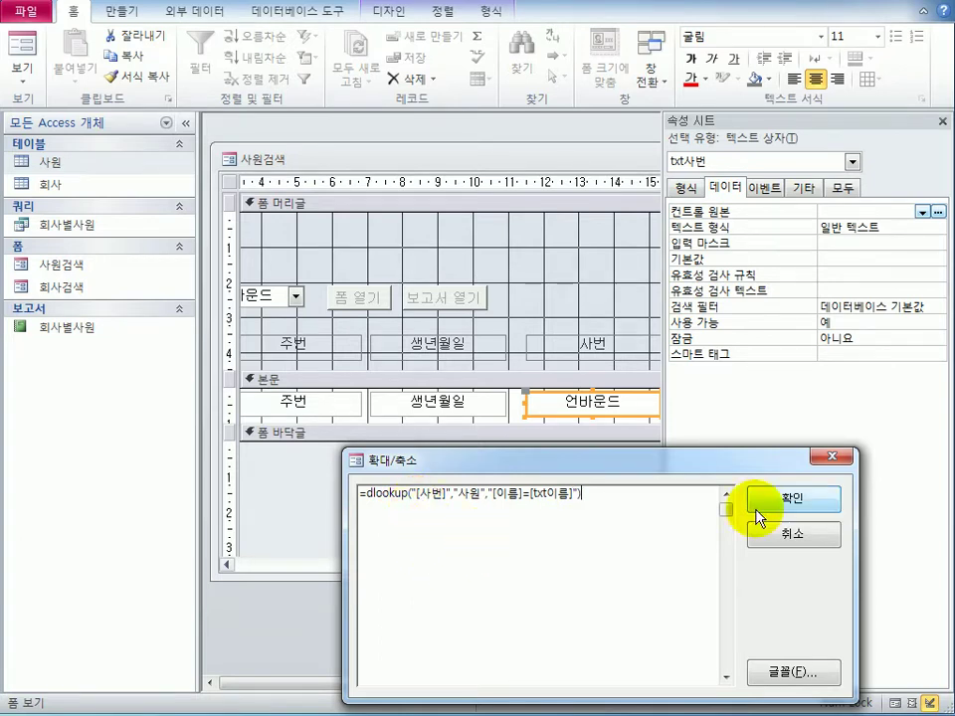
pyautogui.click(816, 501)
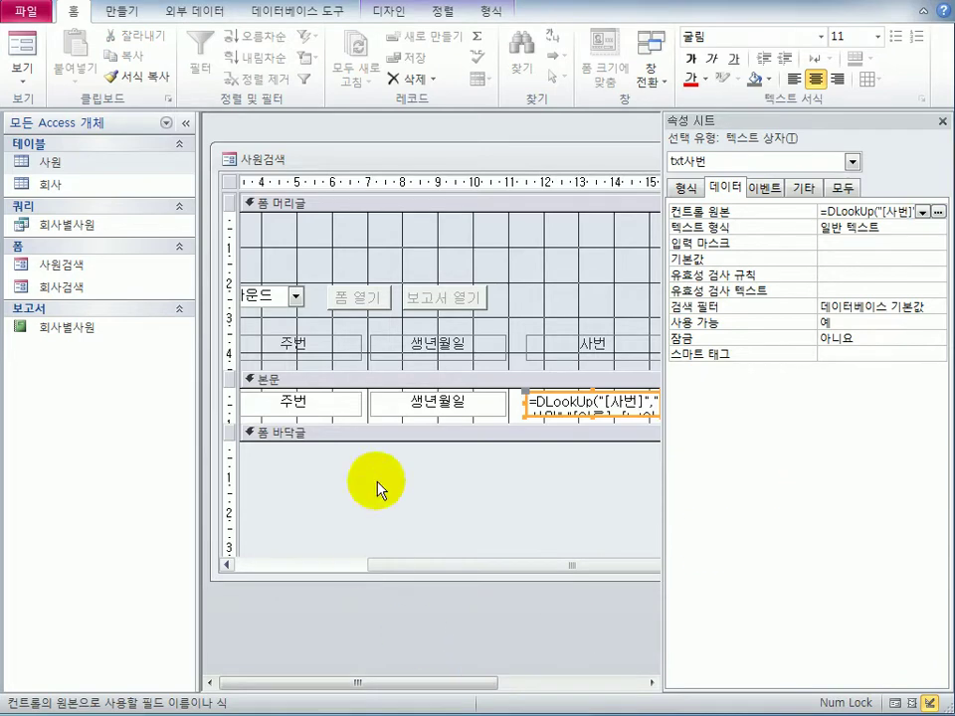
# - Check the 사번 values of the 사원검색 form in Form view and close the form, saving its design changes
pyautogui.click(22, 60)
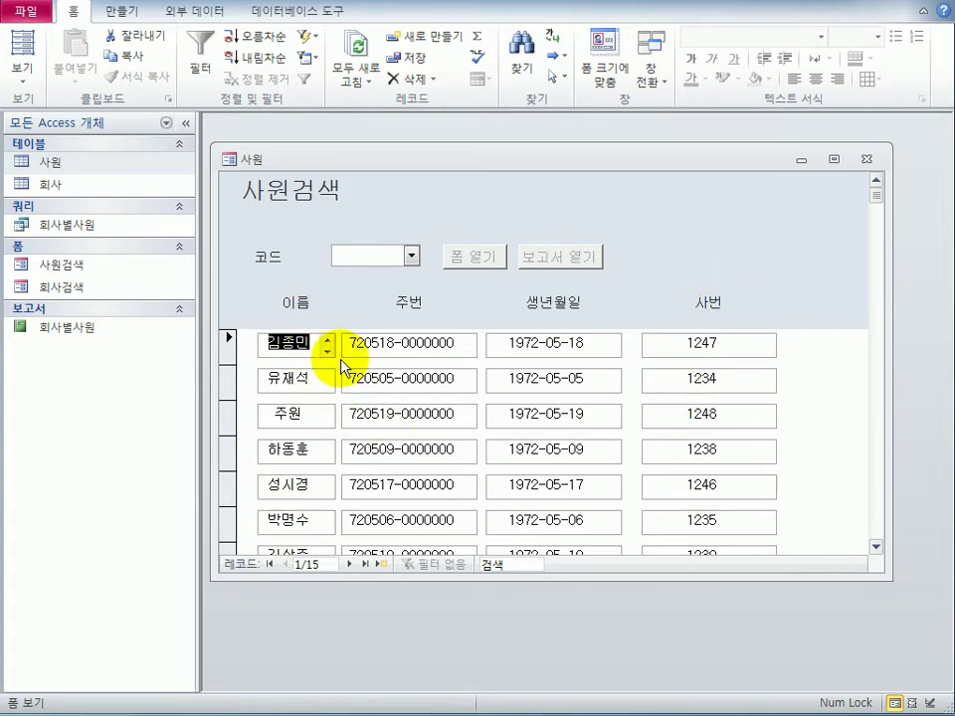
pyautogui.click(872, 163)
pyautogui.moveTo(275, 408); pyautogui.dragTo(603, 374)
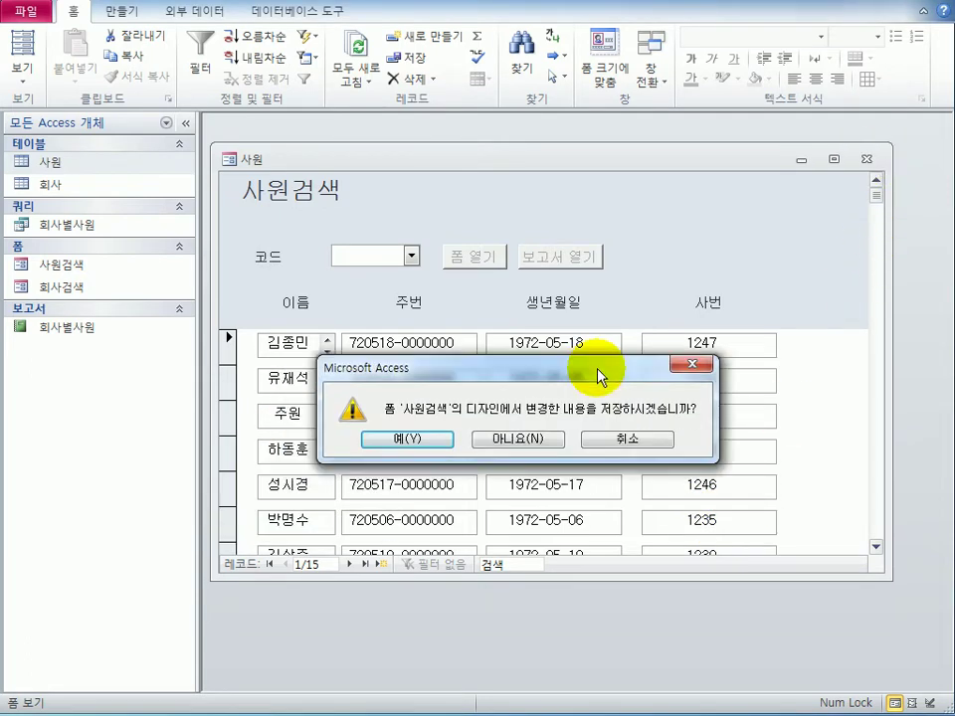
pyautogui.click(426, 442)
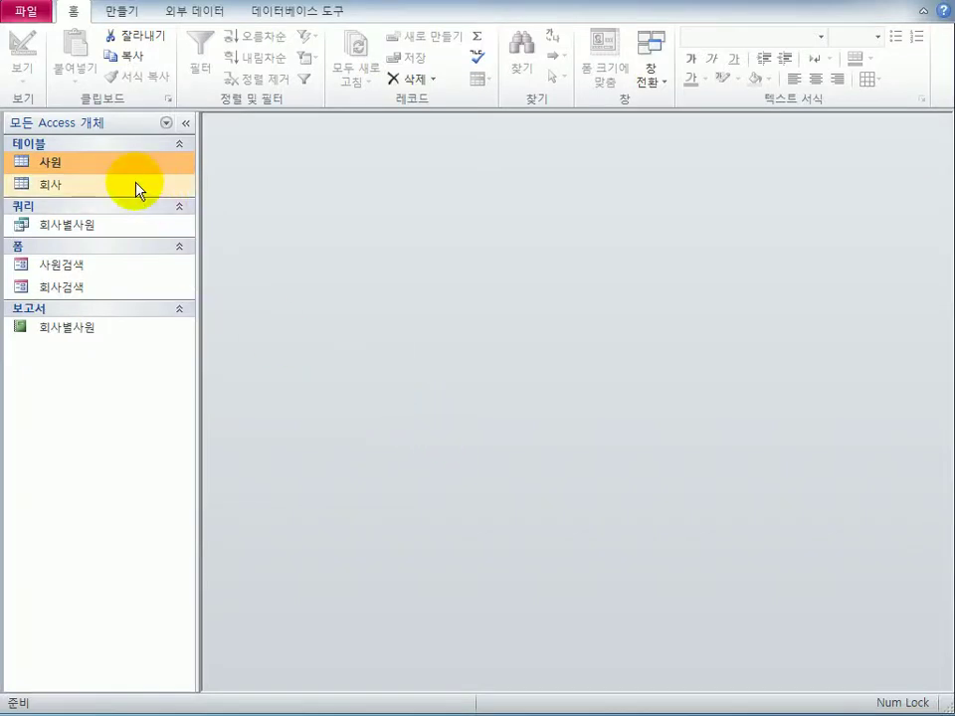
# - Reopen the 사원검색 form in Design view
pyautogui.click(117, 266)
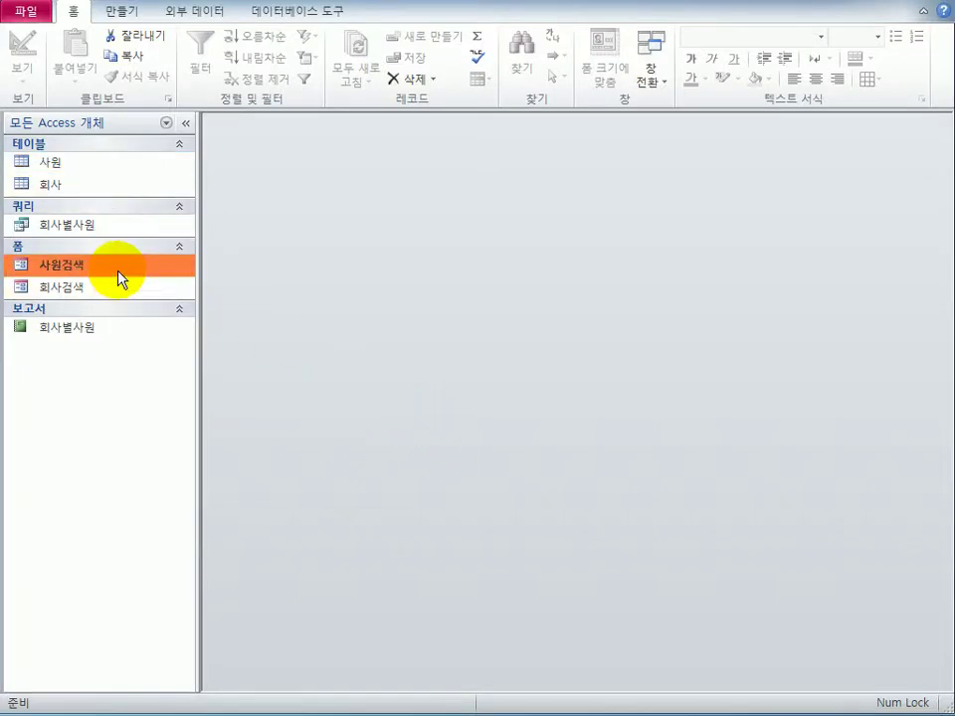
pyautogui.rightClick(120, 273)
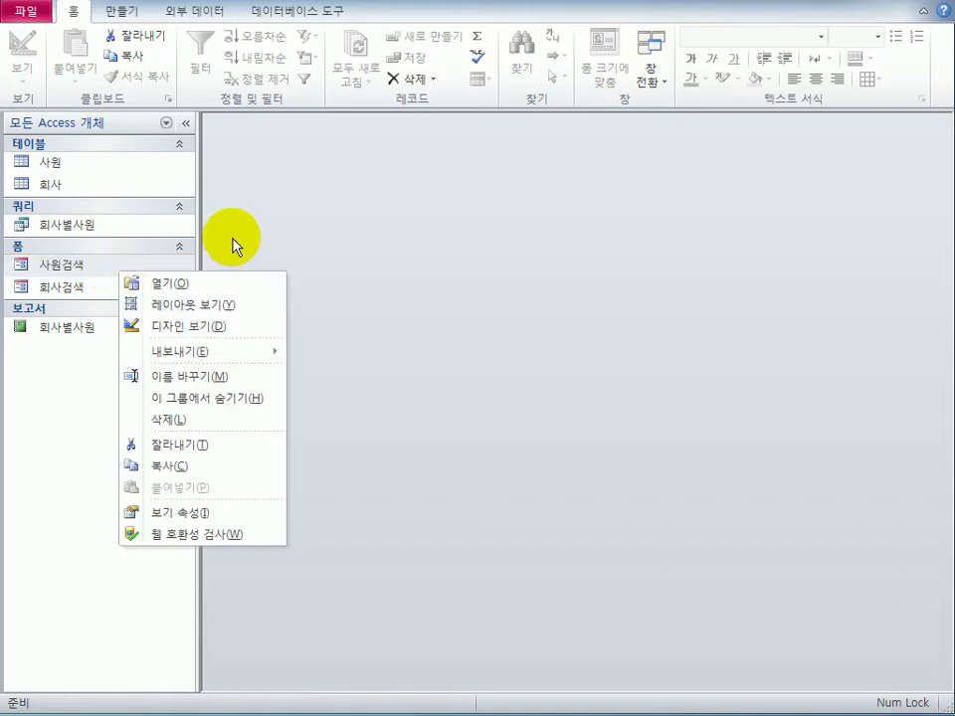
pyautogui.click(234, 335)
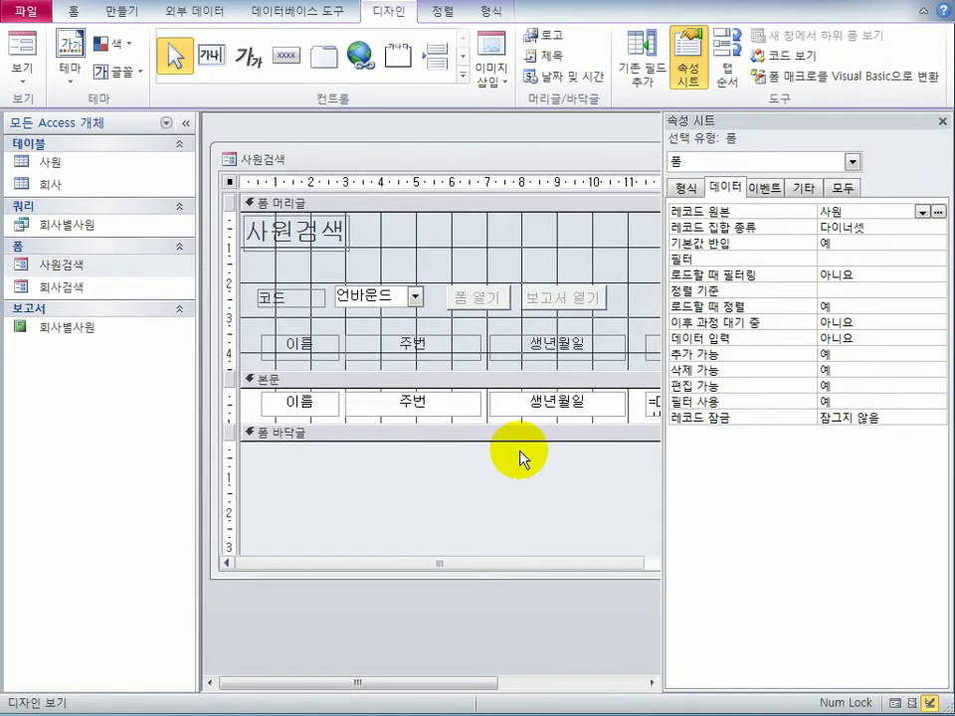
# - Select the 폼 열기 button in the form header to check its name, and create a new blank macro
pyautogui.click(467, 293)
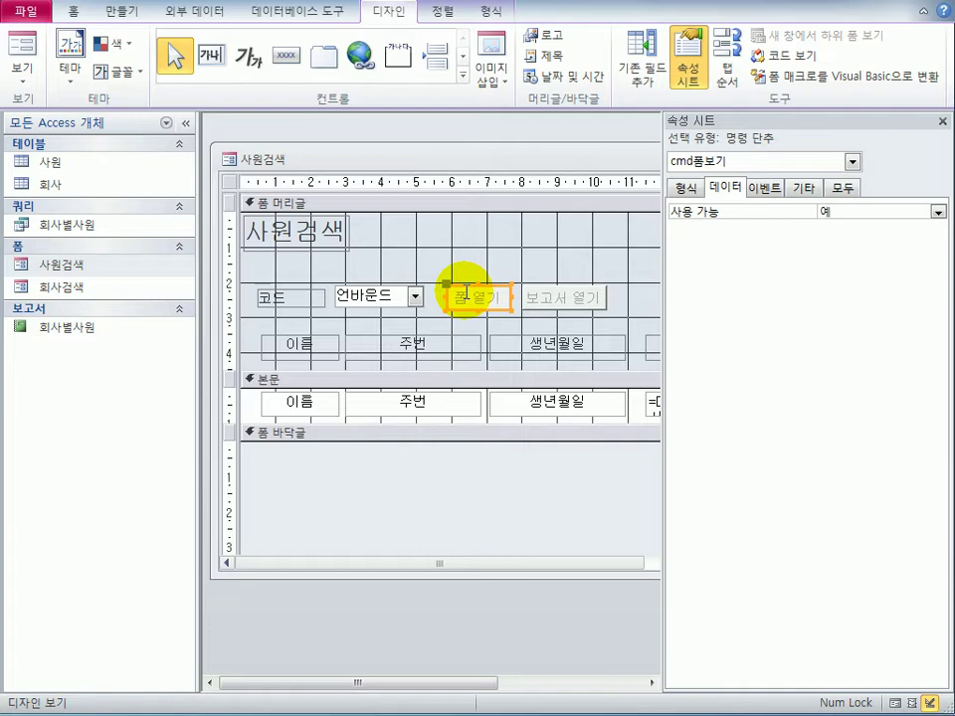
pyautogui.click(124, 10)
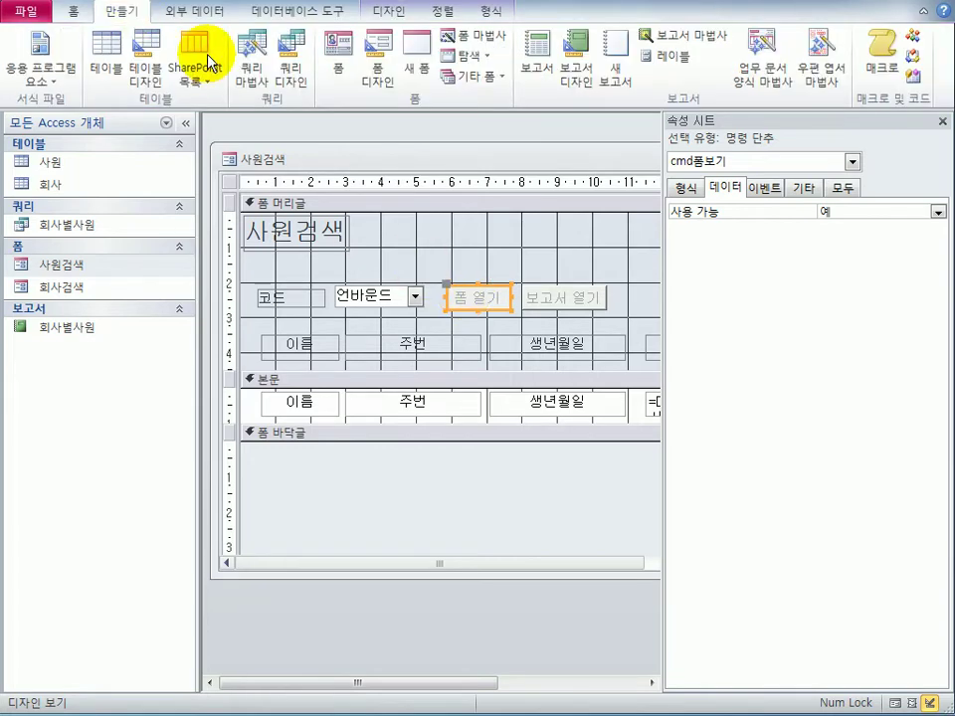
pyautogui.click(875, 50)
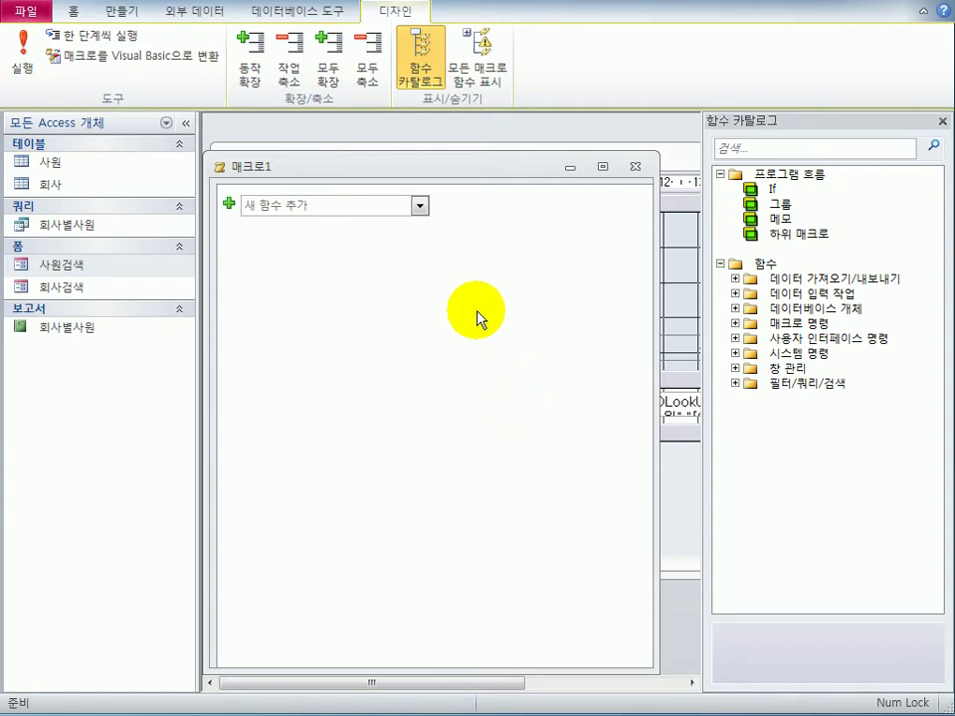
# - Add an OpenForm action to the blank macro with 회사검색 as the form to open
pyautogui.click(420, 205)
pyautogui.moveTo(426, 267); pyautogui.dragTo(436, 399)
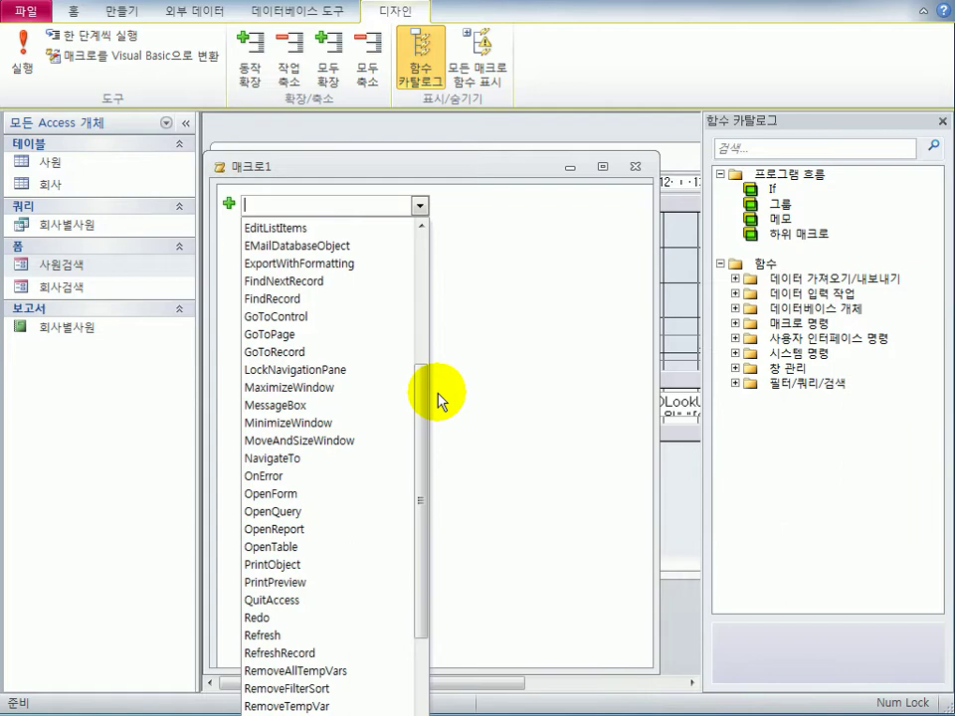
pyautogui.click(335, 495)
pyautogui.click(642, 223)
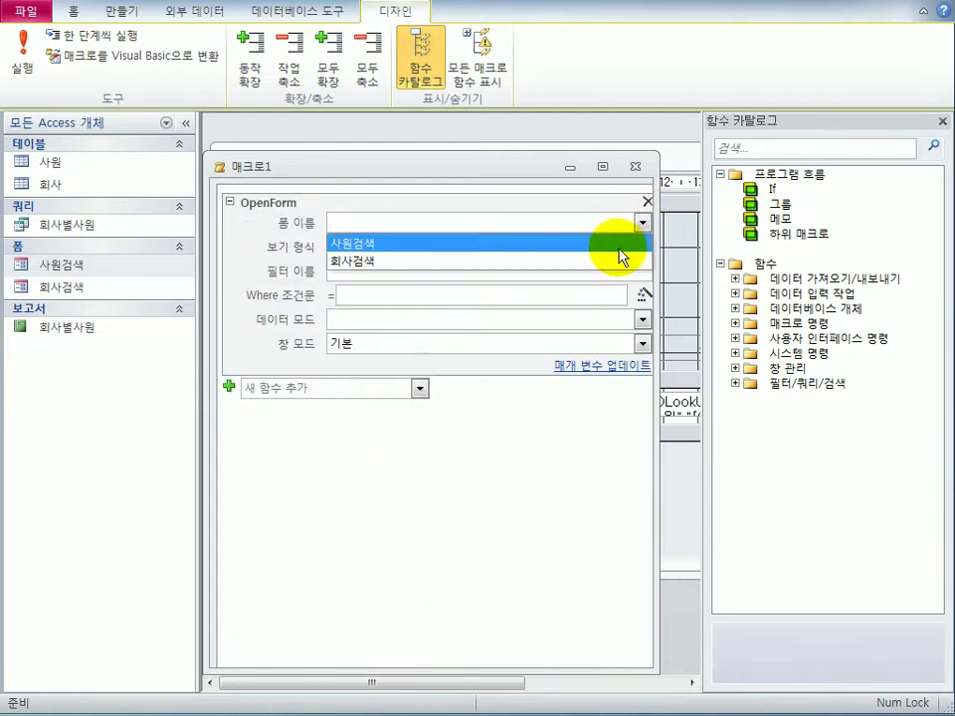
pyautogui.click(614, 261)
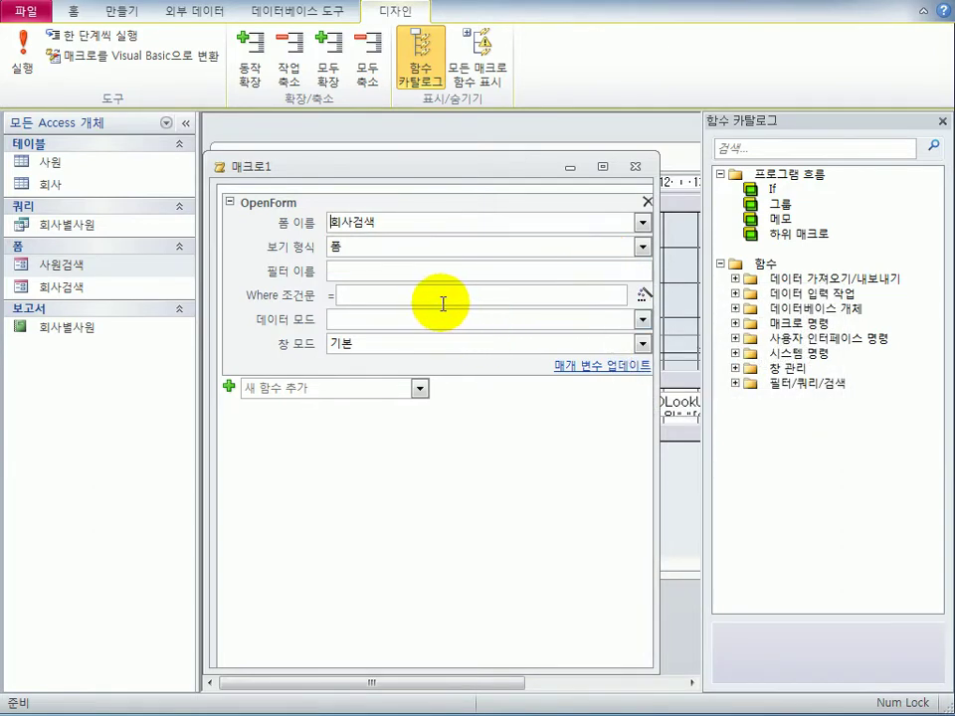
# - Begin the OpenForm action's Where condition with [코드]= in the expression builder
pyautogui.click(638, 298)
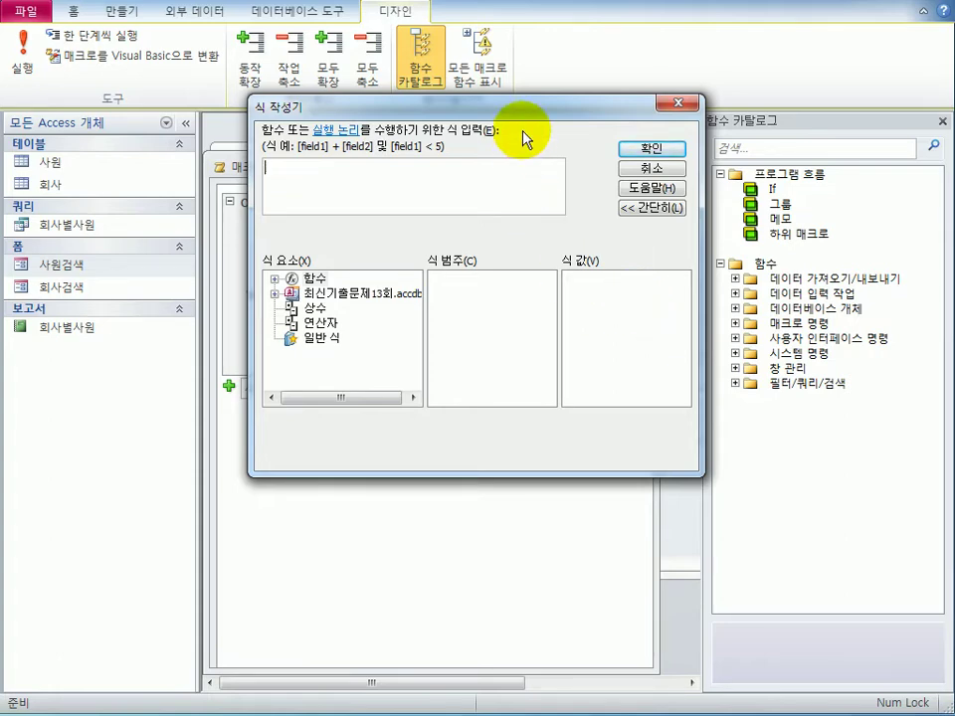
pyautogui.moveTo(525, 112); pyautogui.dragTo(659, 298)
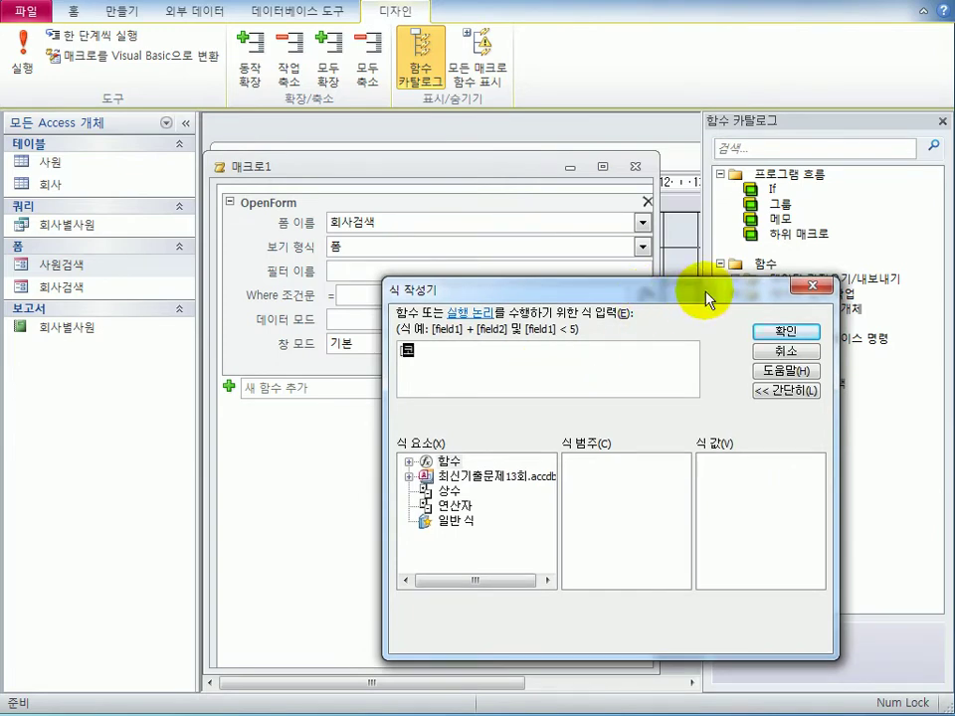
pyautogui.write('[코드]=[')
# - Complete the Where condition with the cmb코드 control of the 사원검색 form, giving [코드]= Forms![사원검색]![cmb코드], and apply it
pyautogui.doubleClick(522, 478)
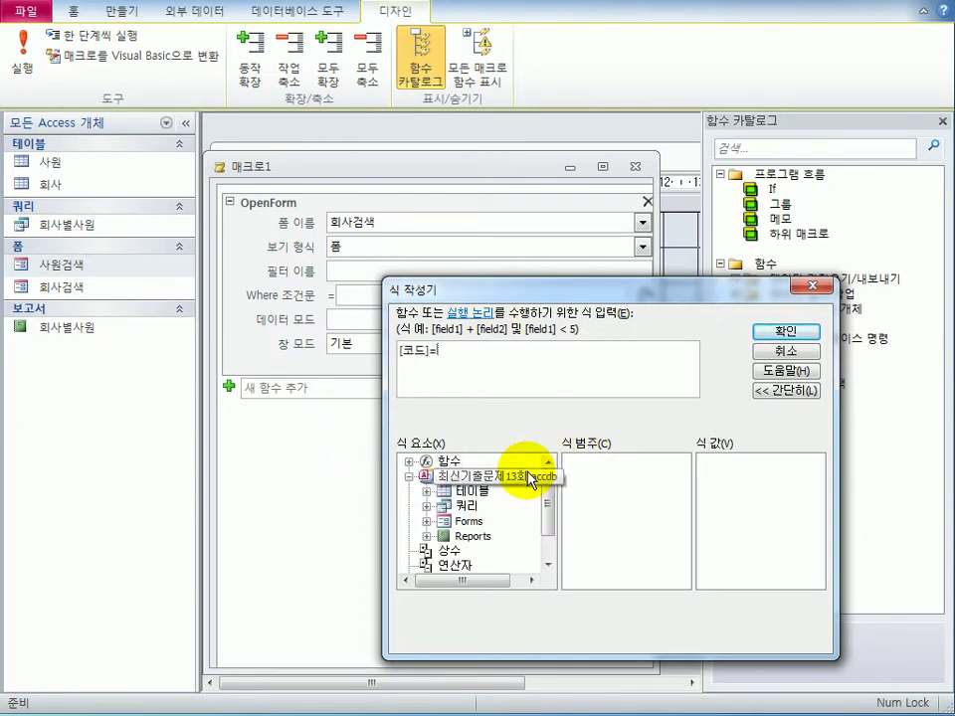
pyautogui.doubleClick(476, 521)
pyautogui.doubleClick(490, 550)
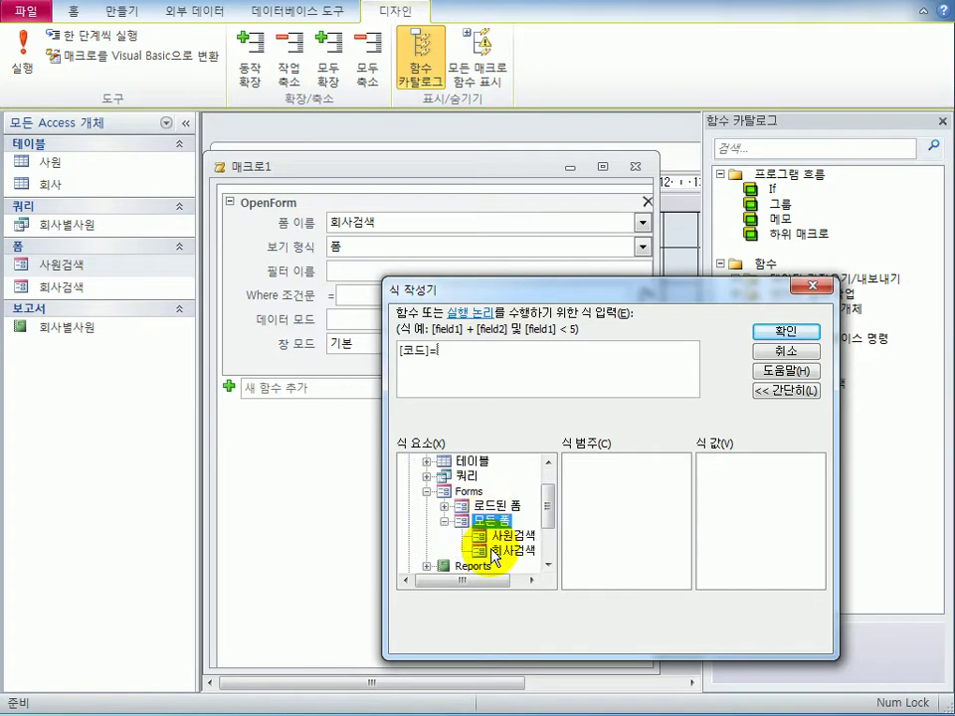
pyautogui.click(505, 552)
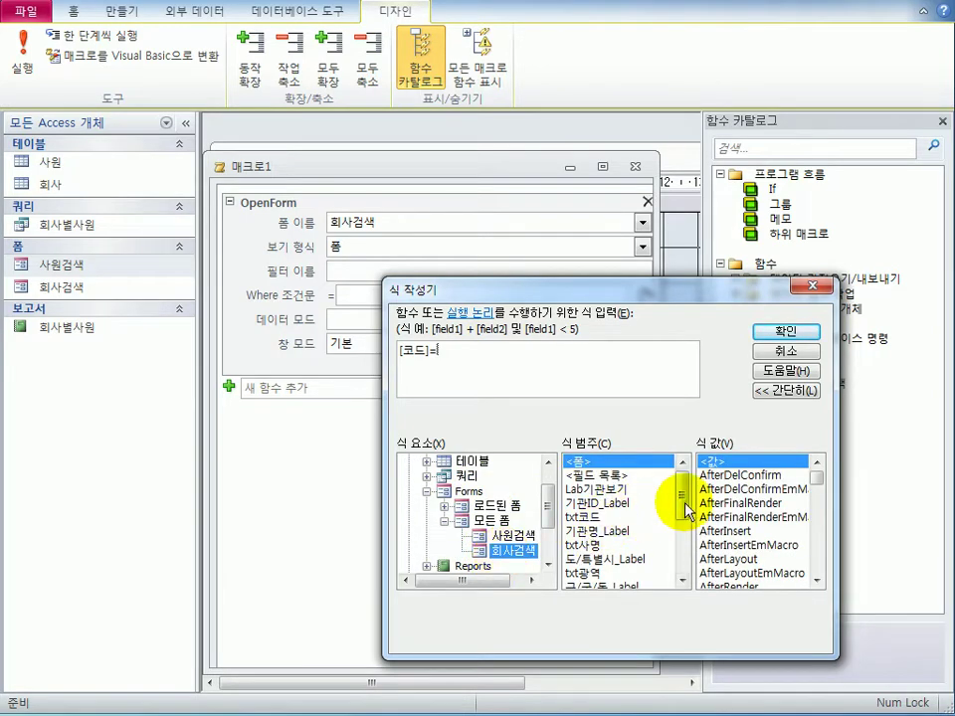
pyautogui.moveTo(685, 509)
pyautogui.mouseDown()
pyautogui.moveTo(675, 519)
pyautogui.moveTo(682, 514)
pyautogui.moveTo(684, 550)
pyautogui.moveTo(686, 508)
pyautogui.moveTo(684, 564)
pyautogui.moveTo(686, 508)
pyautogui.mouseUp()
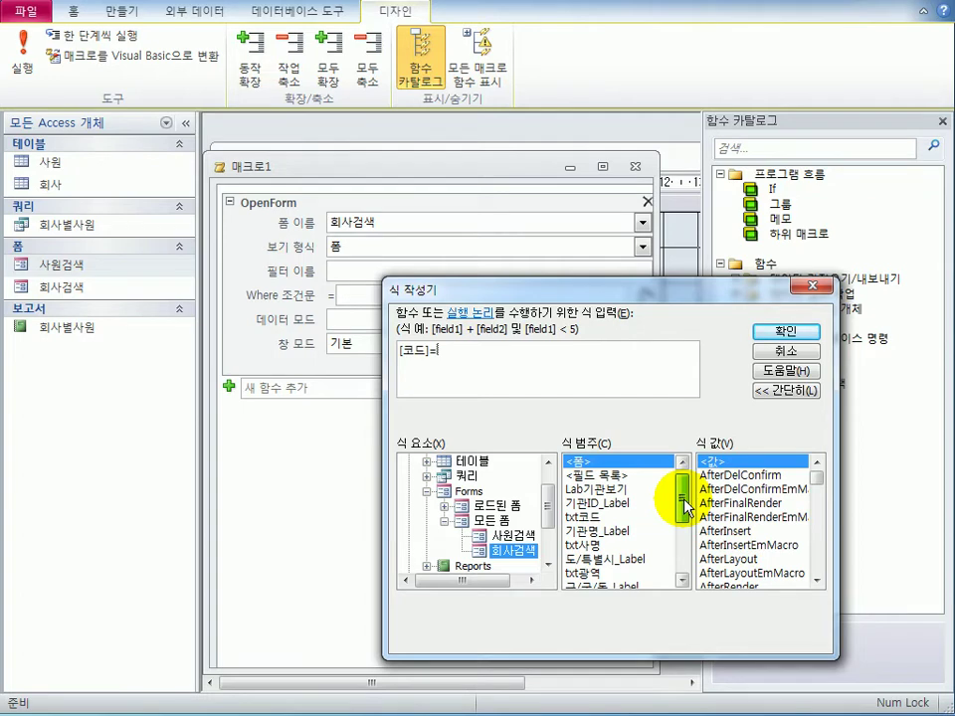
pyautogui.click(514, 535)
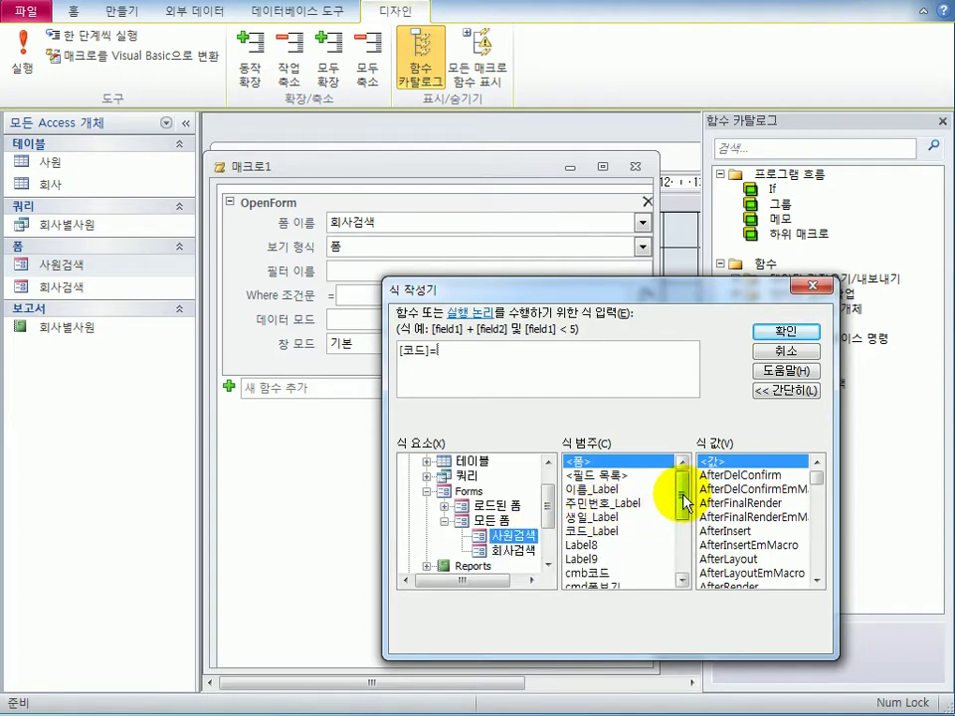
pyautogui.moveTo(680, 496); pyautogui.dragTo(685, 541)
pyautogui.doubleClick(605, 476)
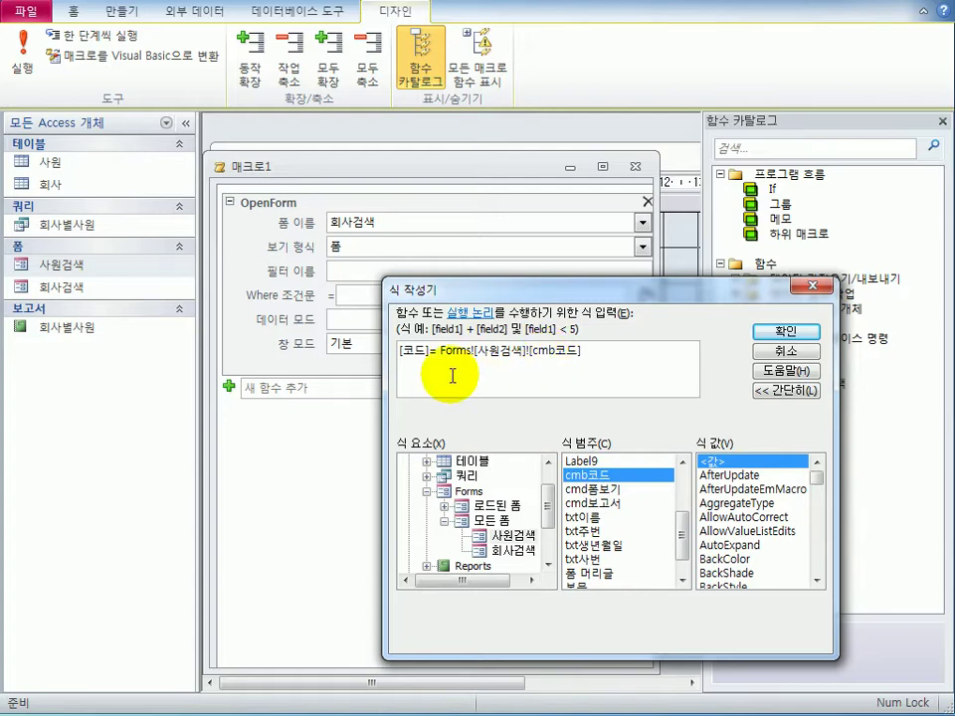
pyautogui.moveTo(427, 357); pyautogui.dragTo(393, 354)
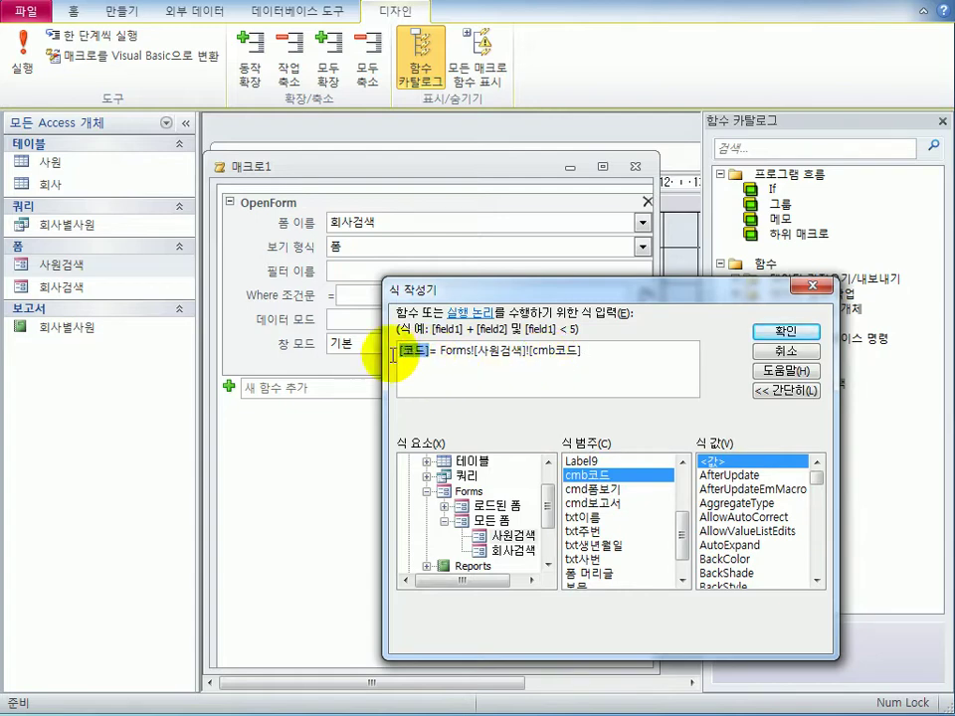
pyautogui.click(796, 332)
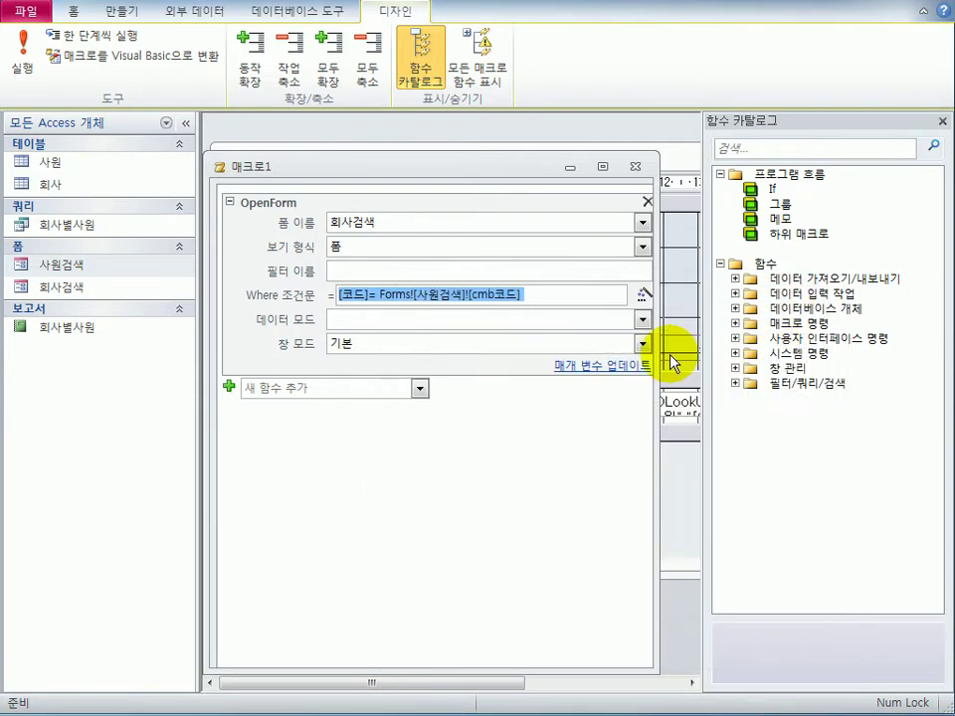
# - Close the macro, saving it under the name 사원검색
pyautogui.click(633, 167)
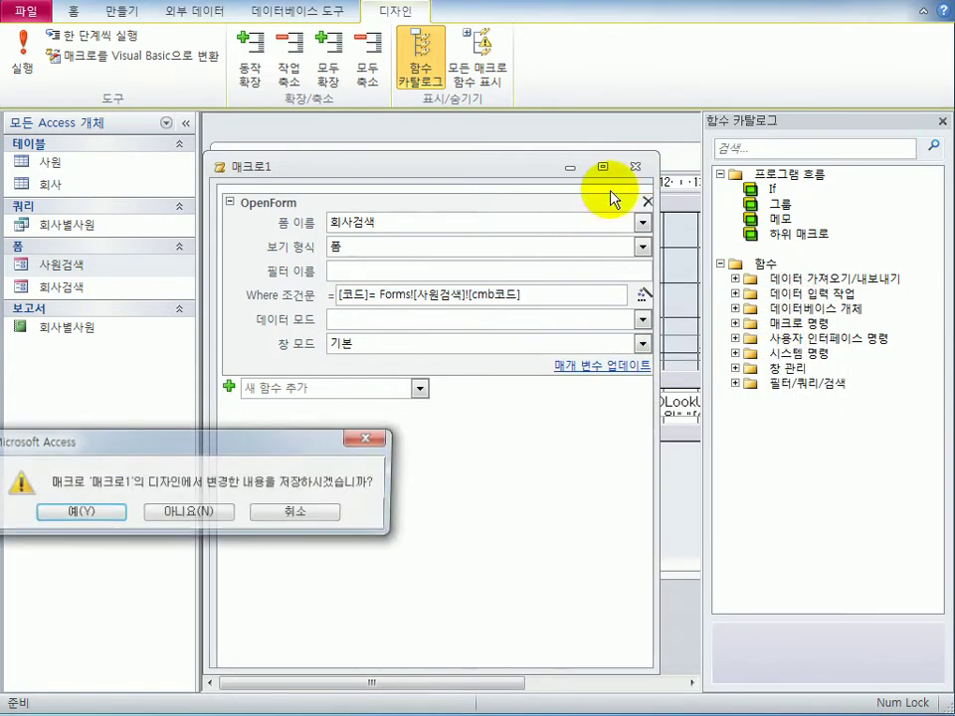
pyautogui.click(376, 483)
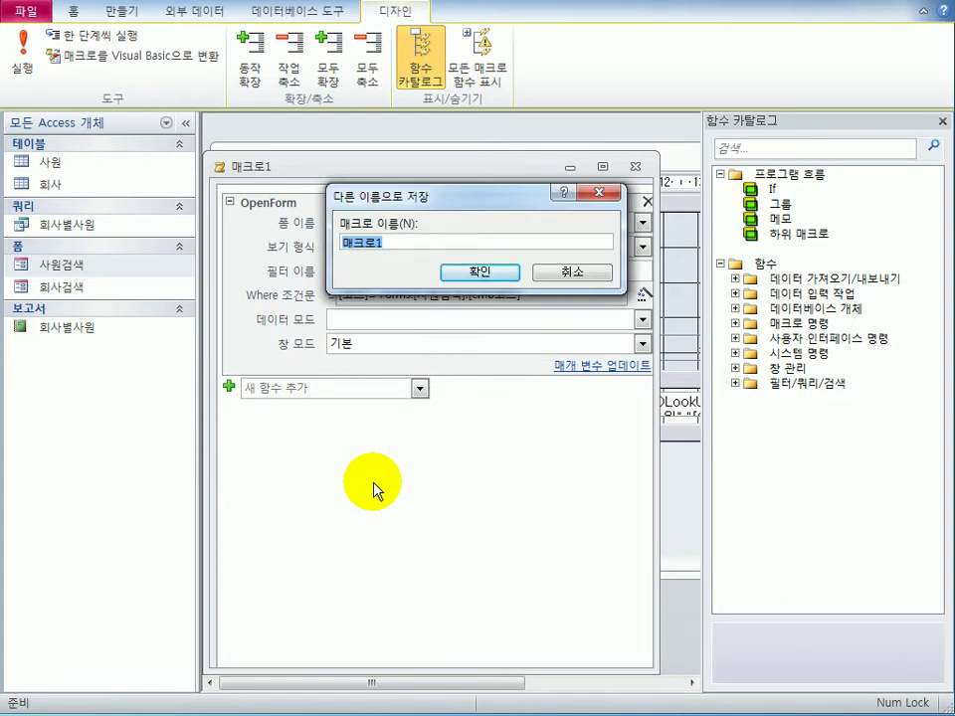
pyautogui.write('사원검색')
pyautogui.press('Return')
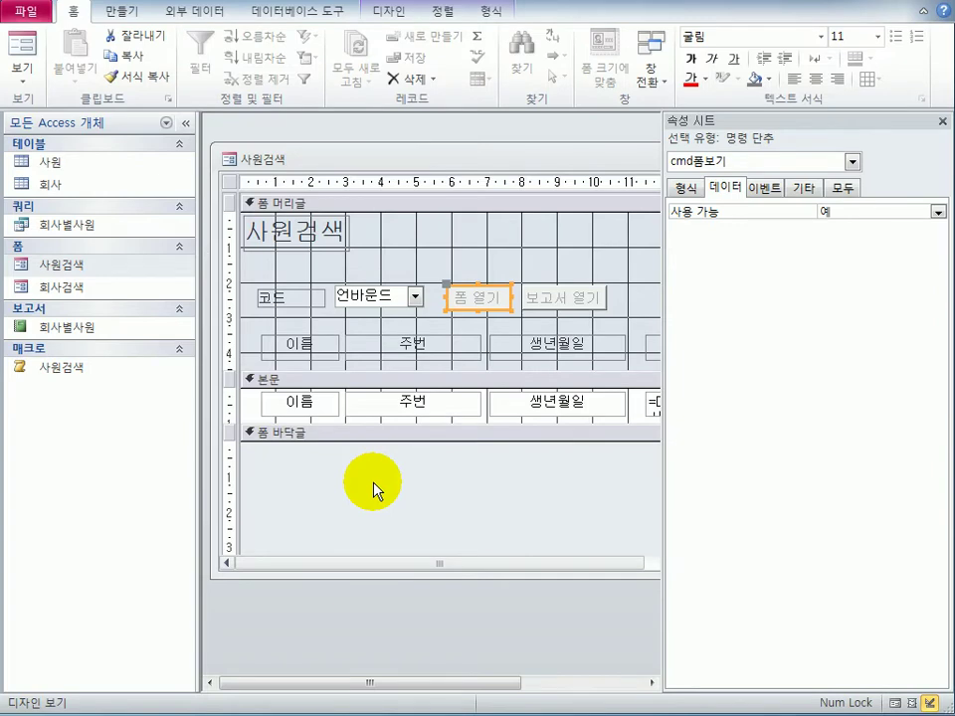
# - Assign the 사원검색 macro to the On Click event of the 폼 열기 button
pyautogui.click(772, 190)
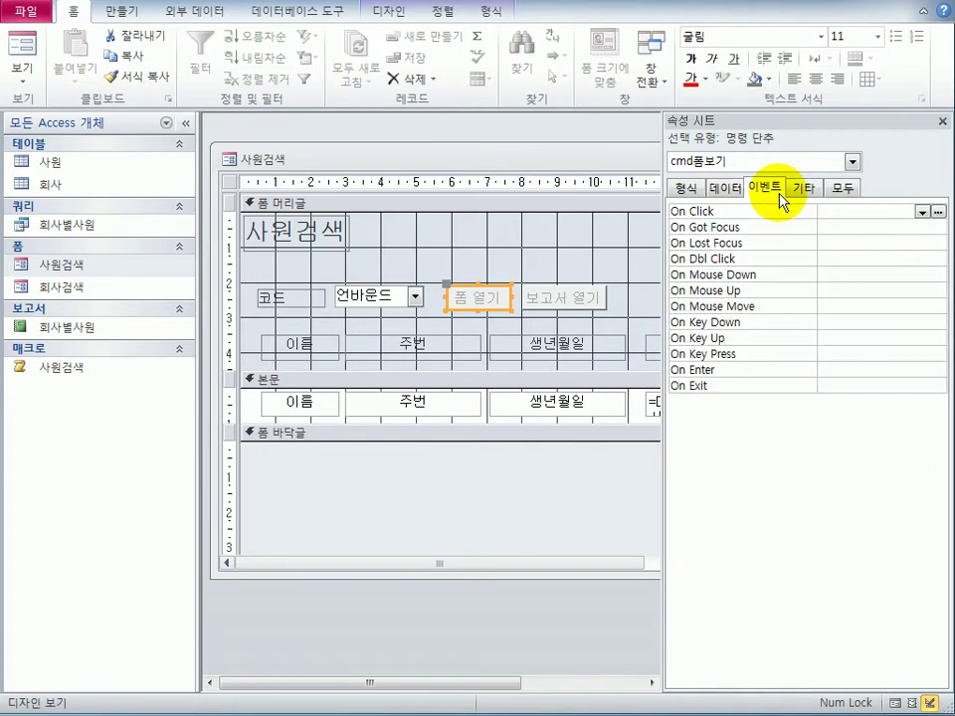
pyautogui.click(922, 212)
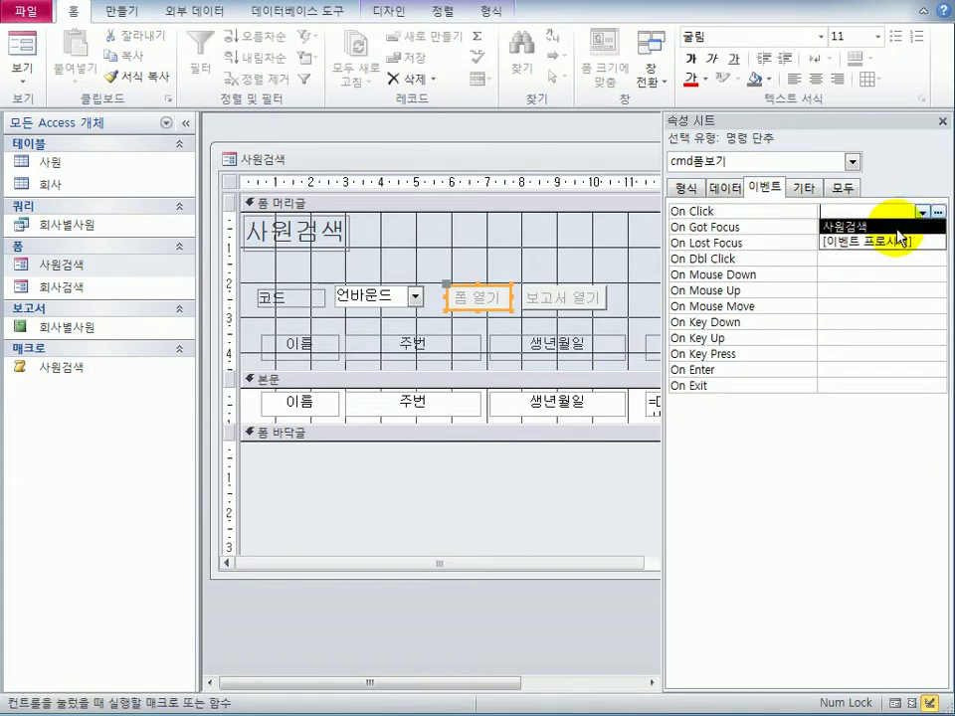
pyautogui.click(895, 226)
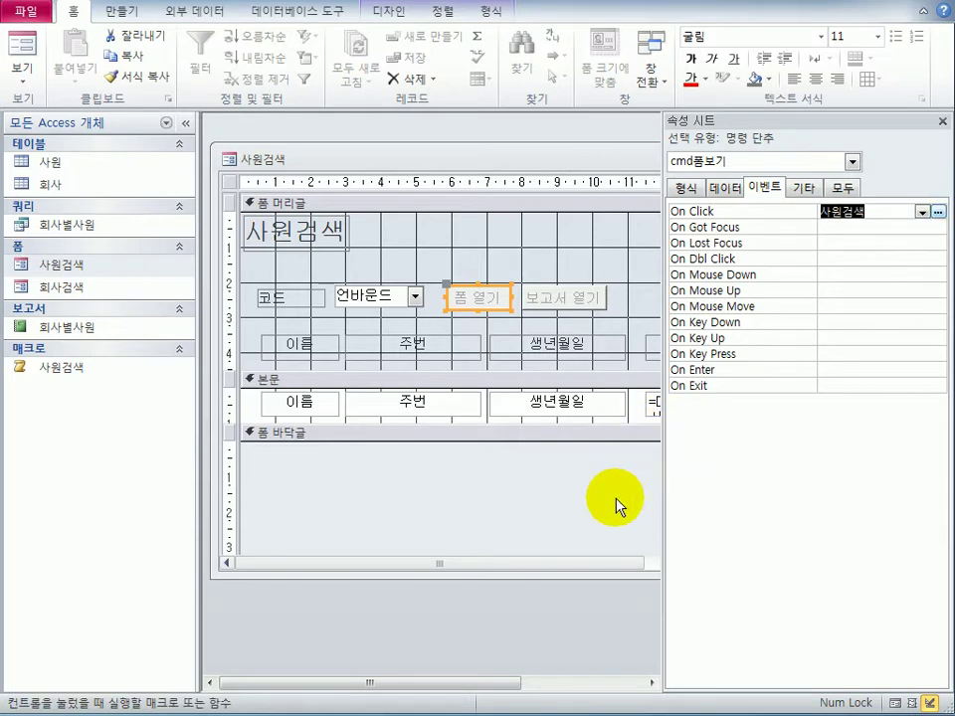
pyautogui.click(516, 516)
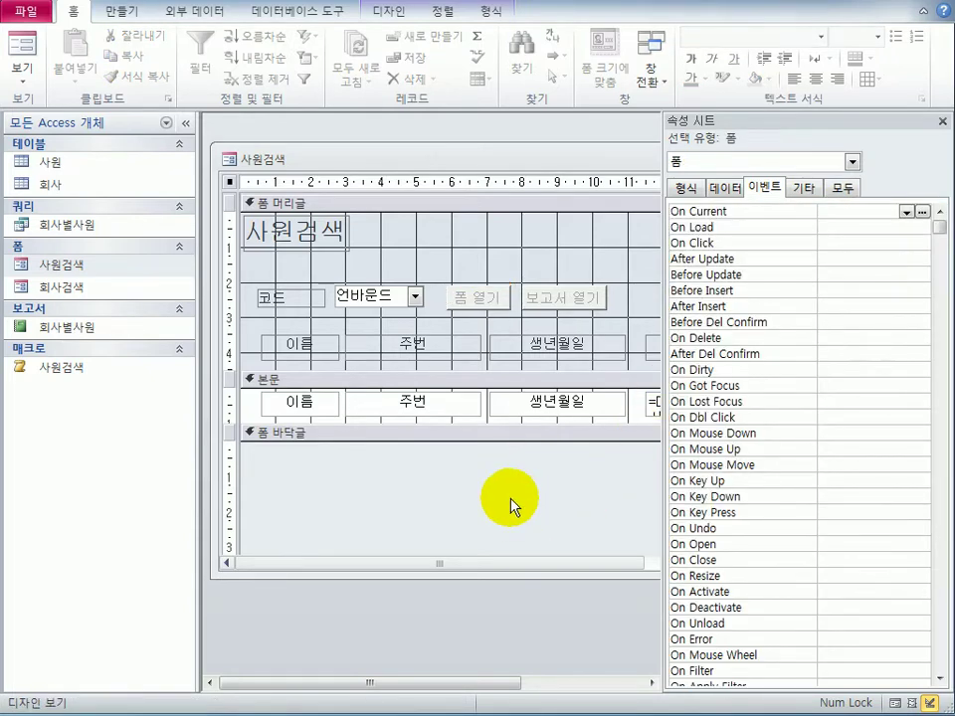
# - Test the 폼 열기 button in Form view with code CO-05, check the 회사검색 form it opens, and close that form
pyautogui.click(20, 51)
pyautogui.click(411, 256)
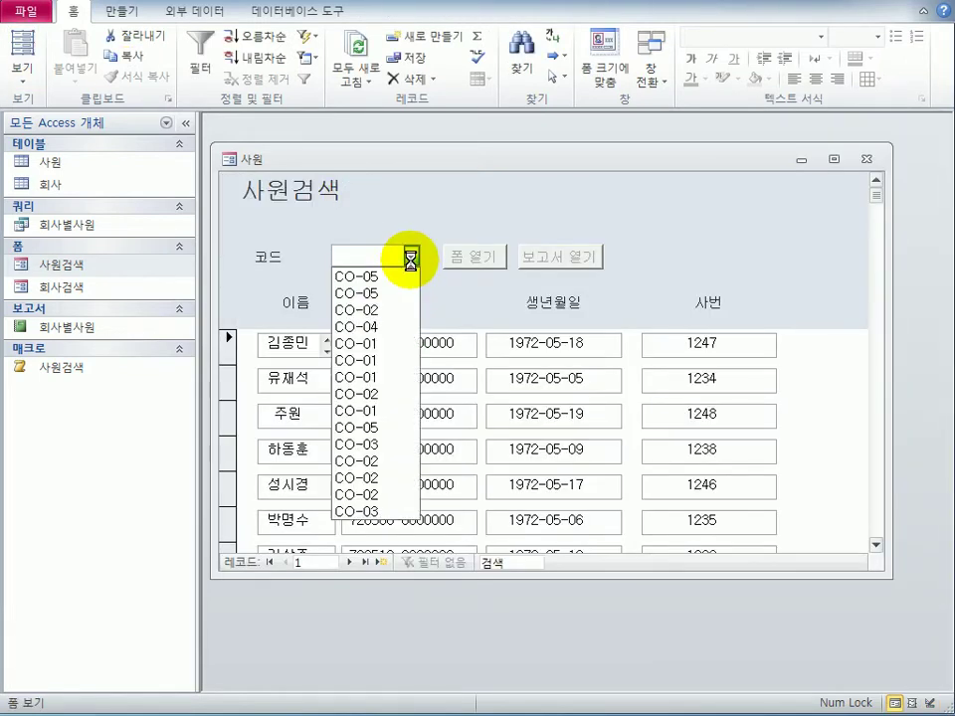
pyautogui.click(407, 277)
pyautogui.click(480, 259)
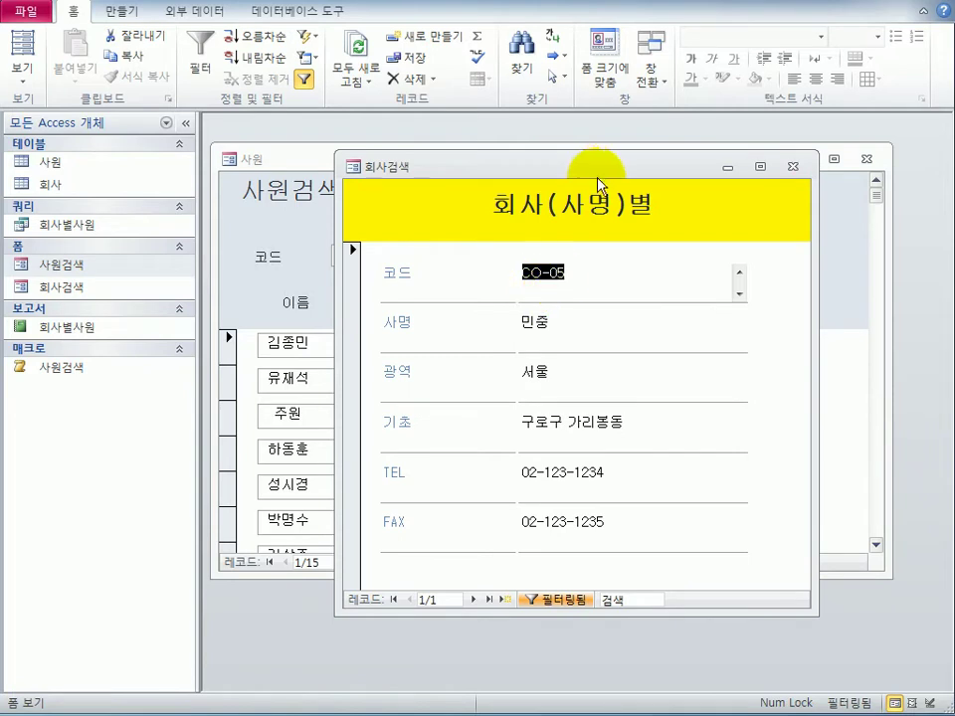
pyautogui.moveTo(601, 171); pyautogui.dragTo(711, 209)
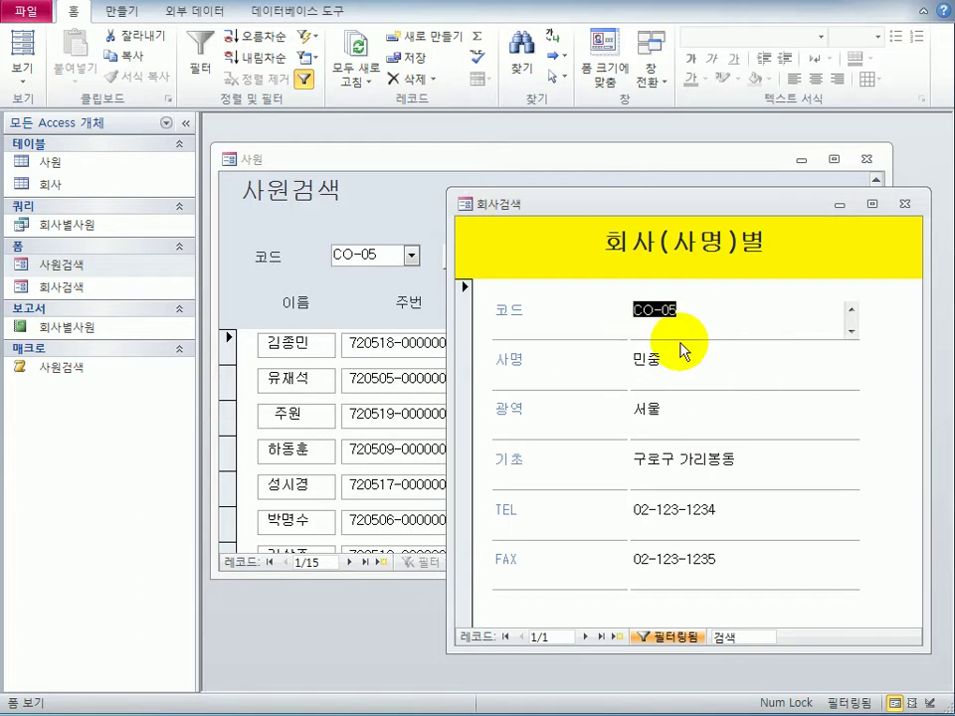
pyautogui.click(904, 203)
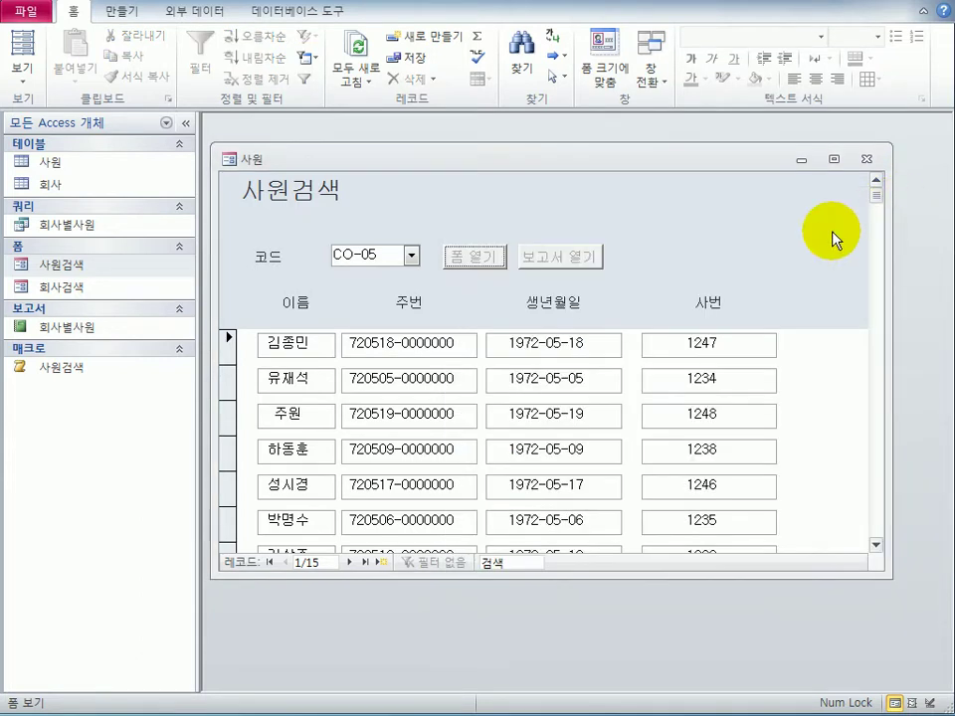
# - Close the 사원검색 form, saving its design changes
pyautogui.click(866, 162)
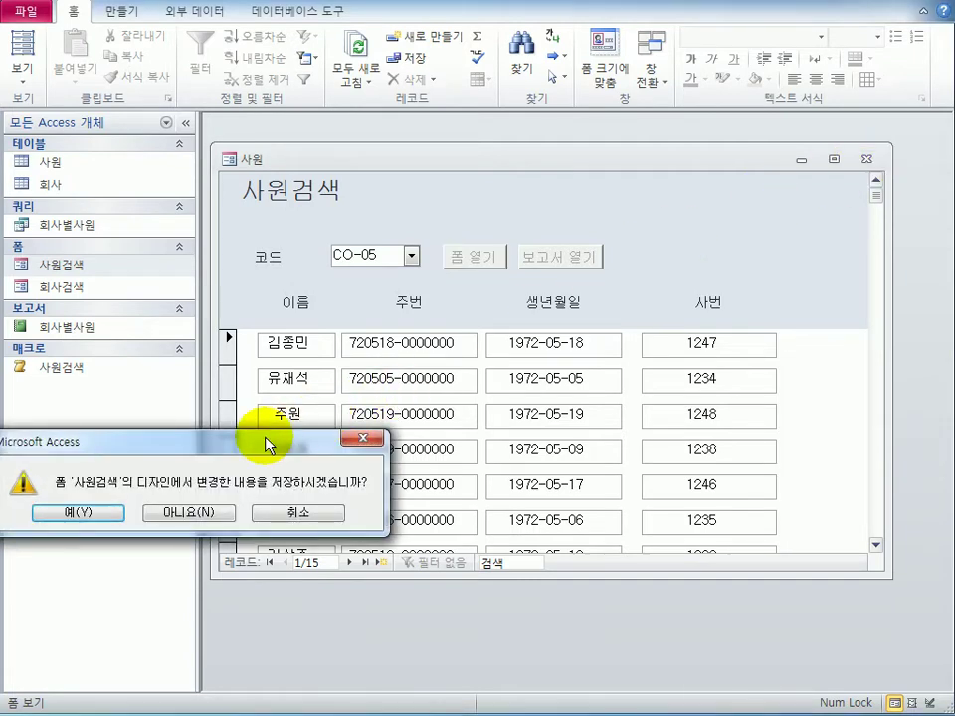
pyautogui.moveTo(265, 438); pyautogui.dragTo(558, 365)
pyautogui.click(370, 434)
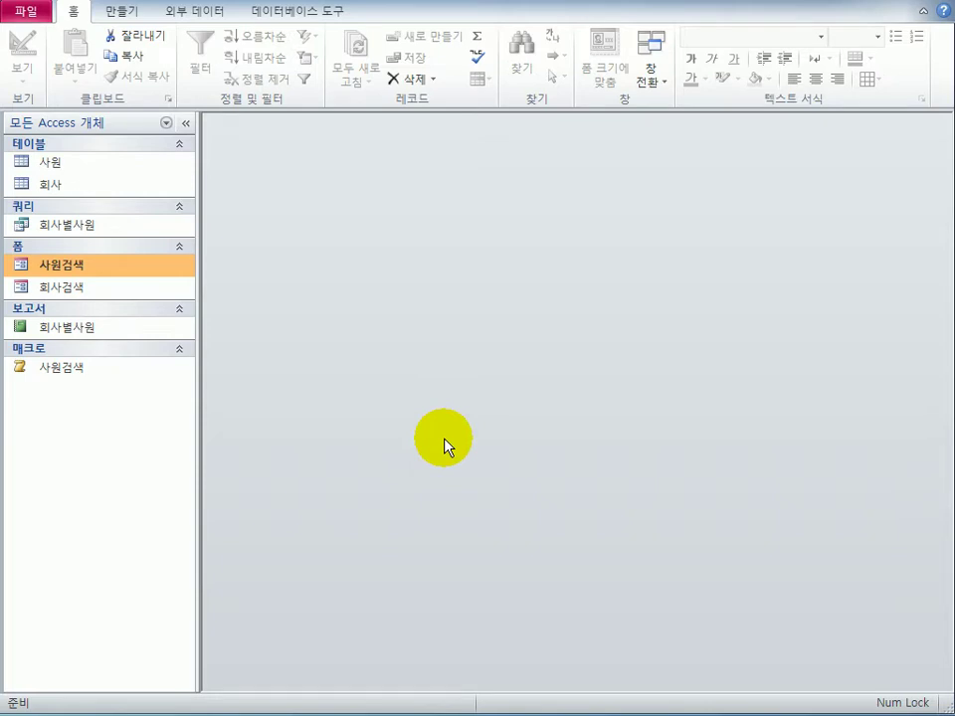
# - Open the 회사별사원 report in Design view and move its window so the whole layout is accessible
pyautogui.click(104, 328)
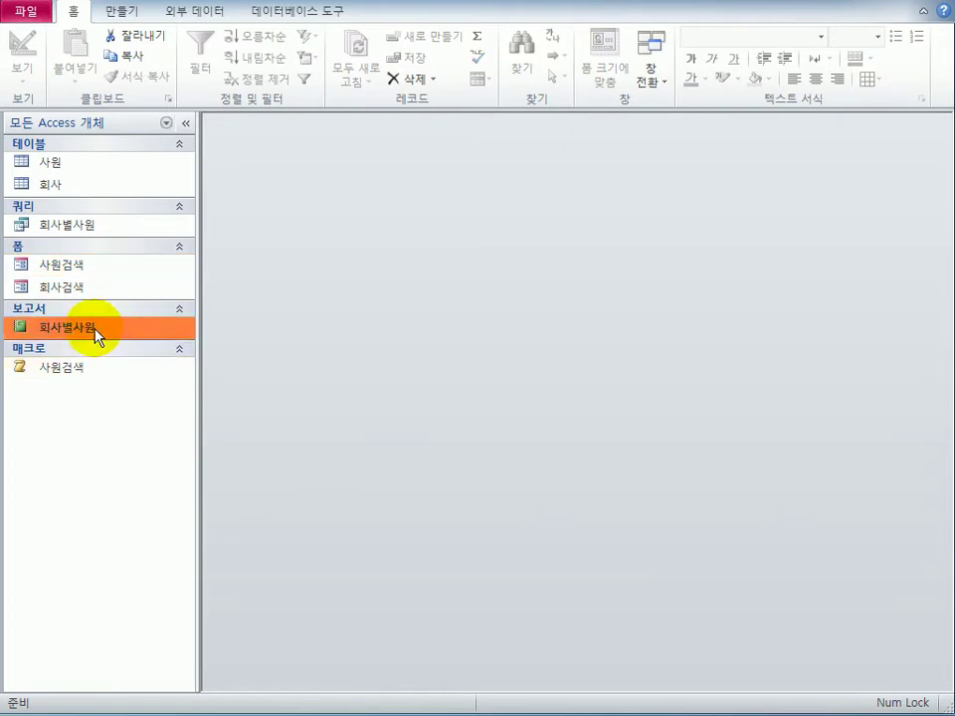
pyautogui.rightClick(93, 330)
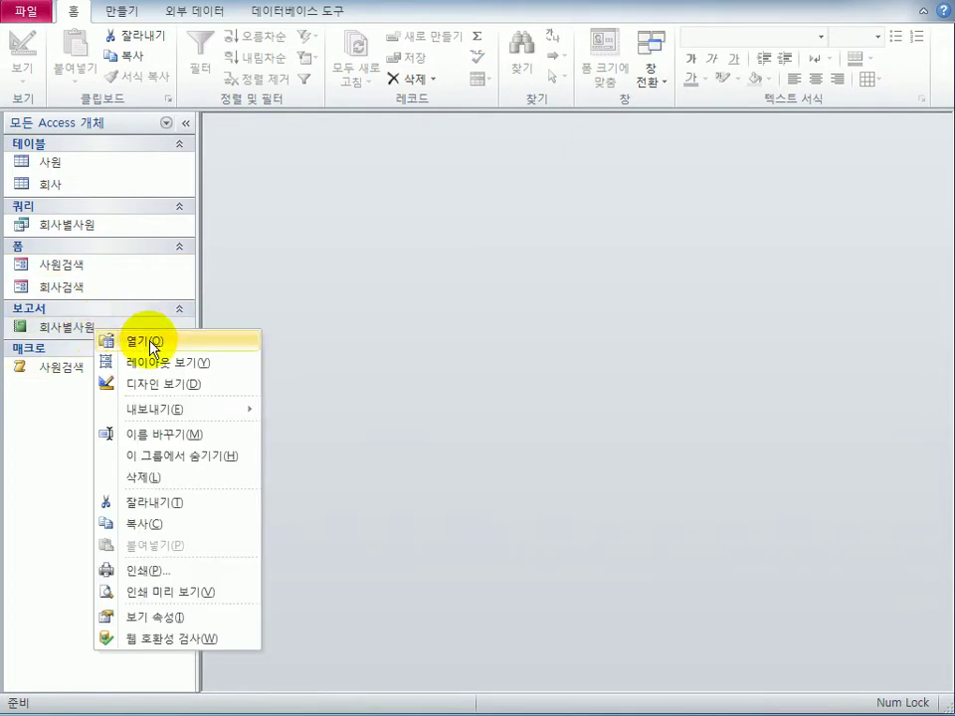
pyautogui.click(165, 385)
pyautogui.moveTo(474, 211); pyautogui.dragTo(425, 162)
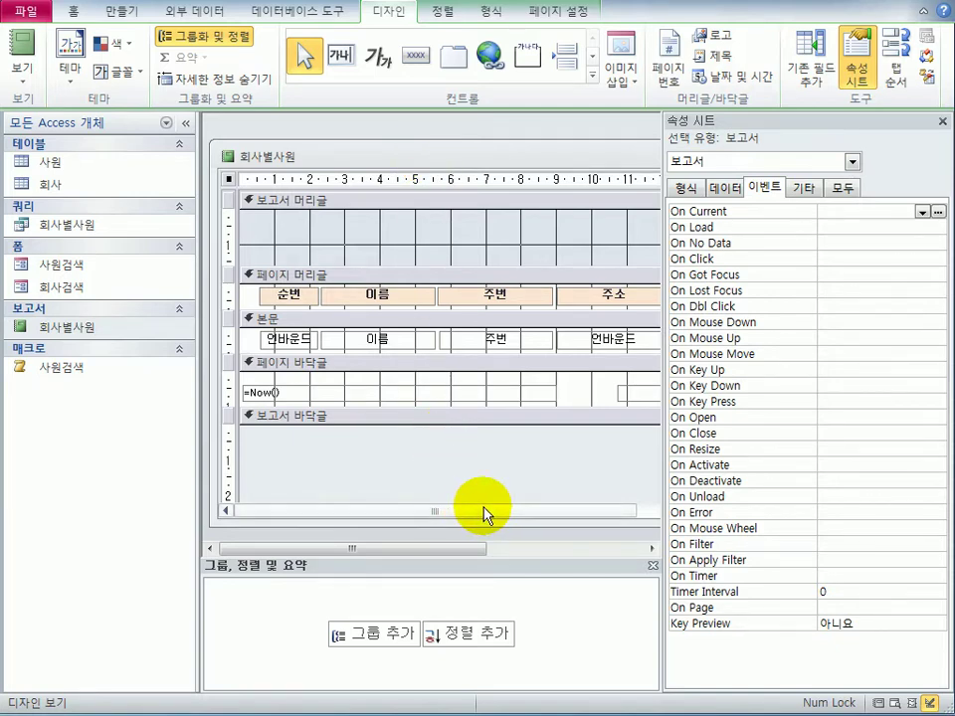
# - Add a label about 7 cm wide reading 회사별 사원 in the middle of the report header and select it
pyautogui.moveTo(485, 513); pyautogui.dragTo(569, 516)
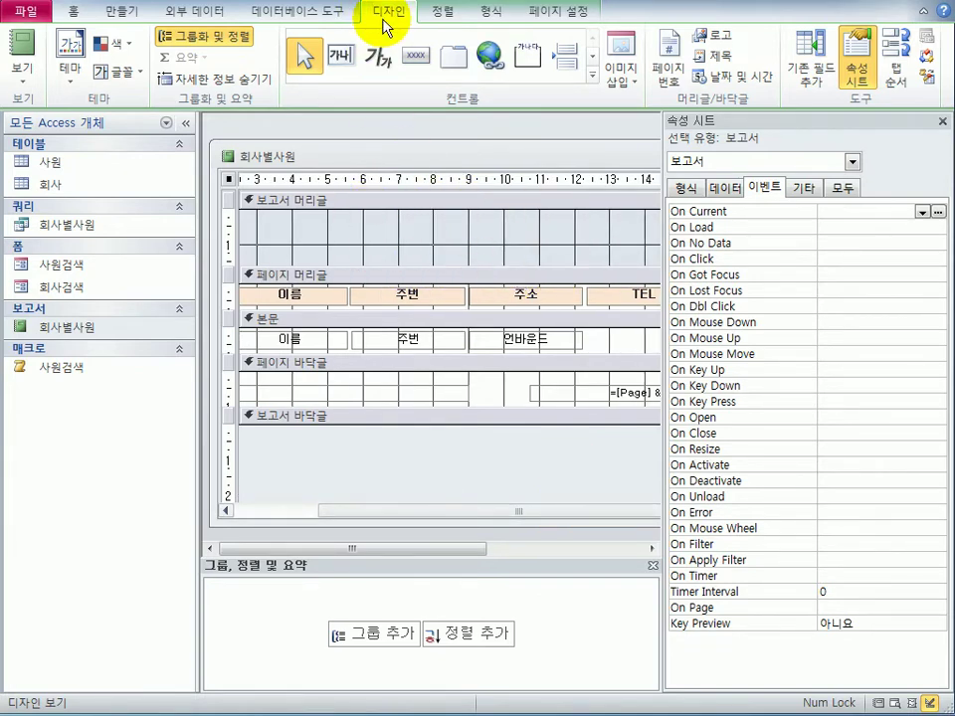
pyautogui.click(391, 64)
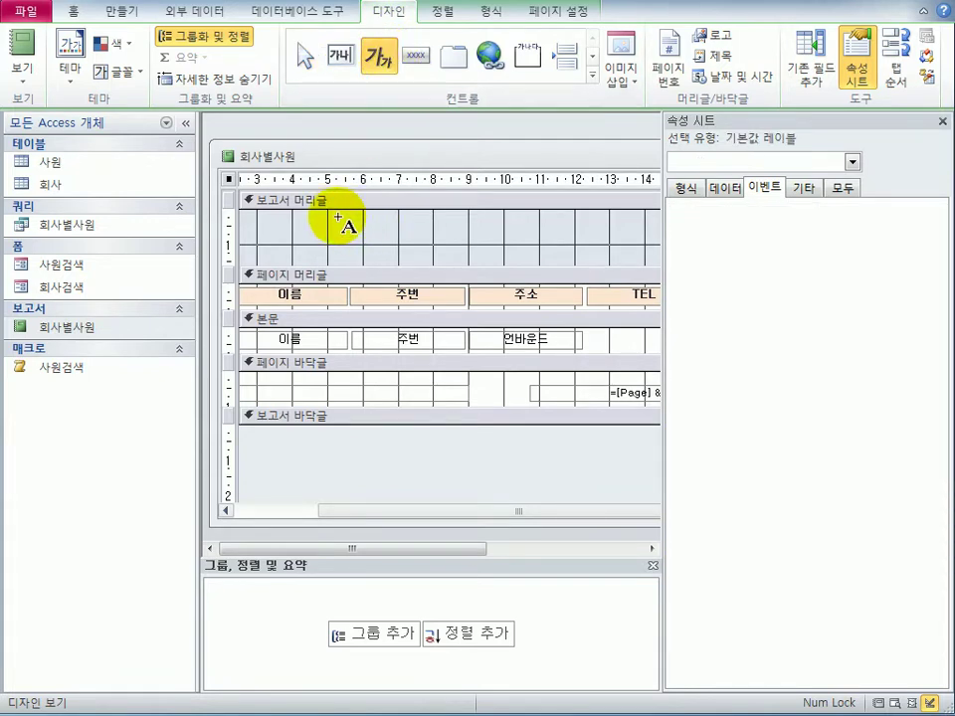
pyautogui.moveTo(338, 215); pyautogui.dragTo(586, 262)
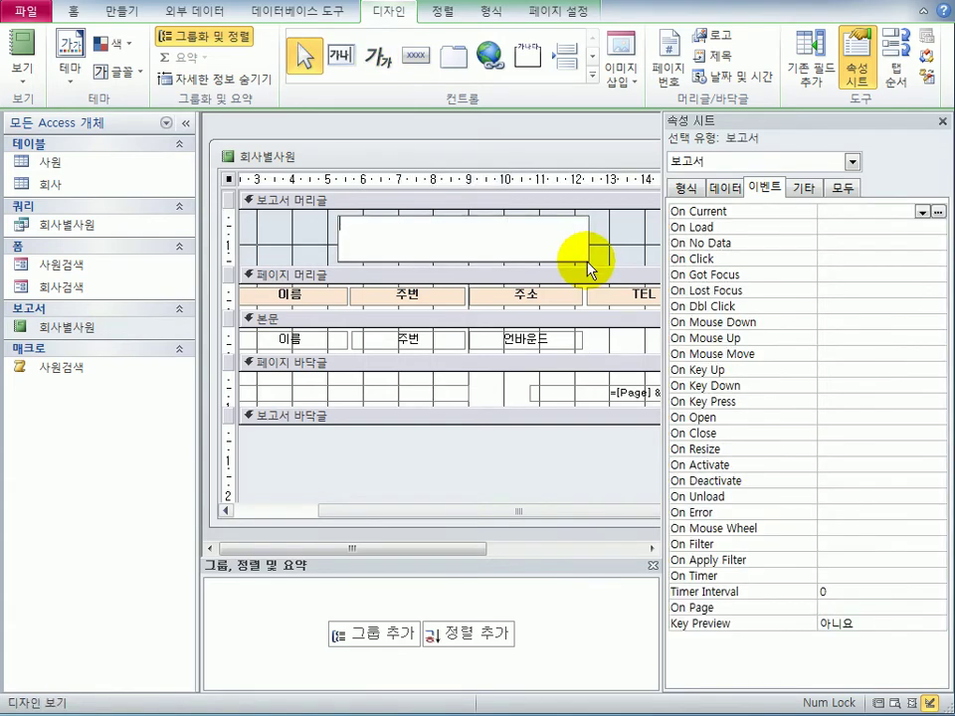
pyautogui.write('회사')
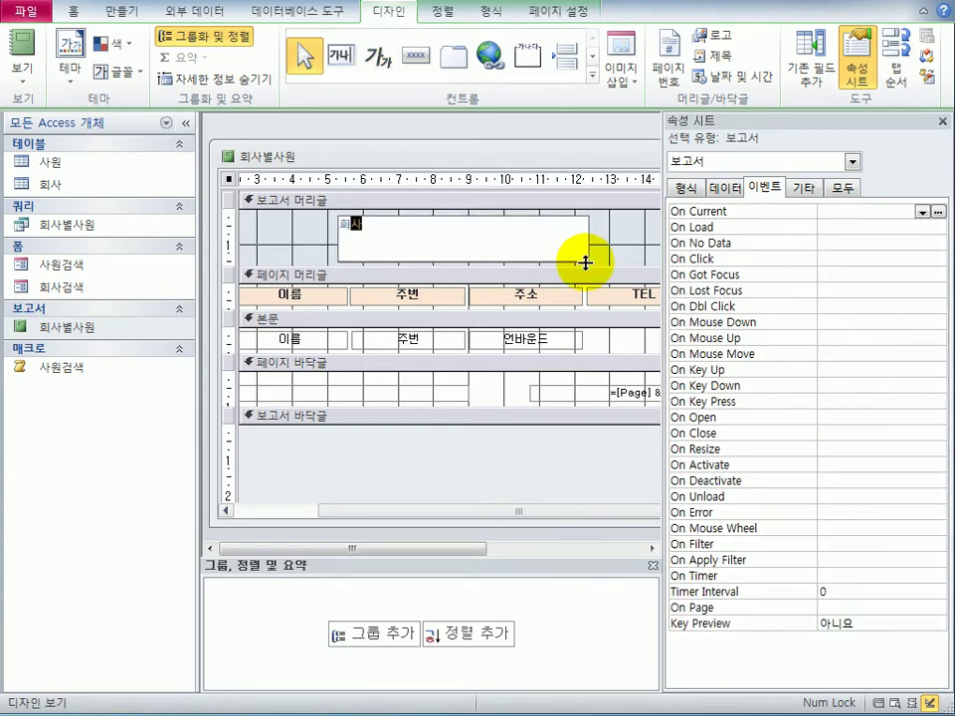
pyautogui.write('별 상원')
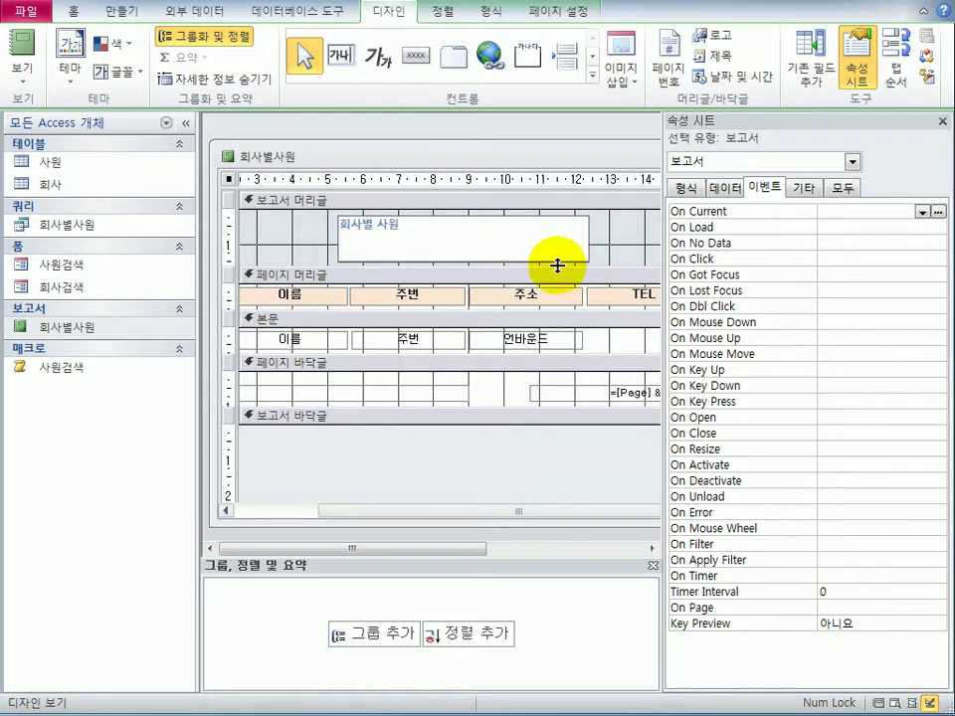
pyautogui.click(545, 216)
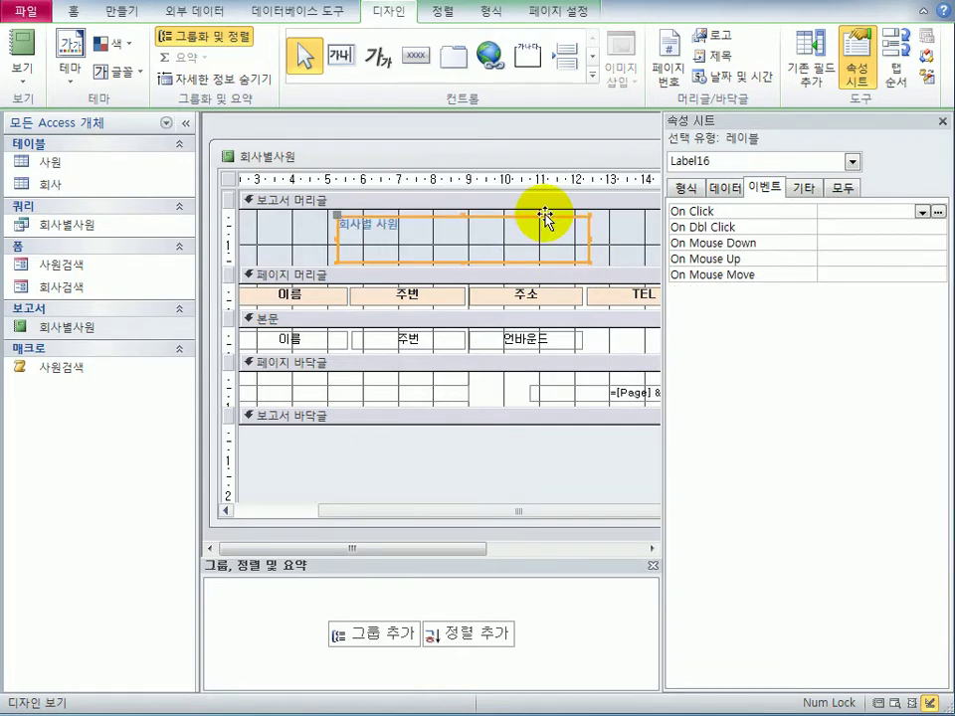
# - Name the report header's title label L제목
pyautogui.click(844, 187)
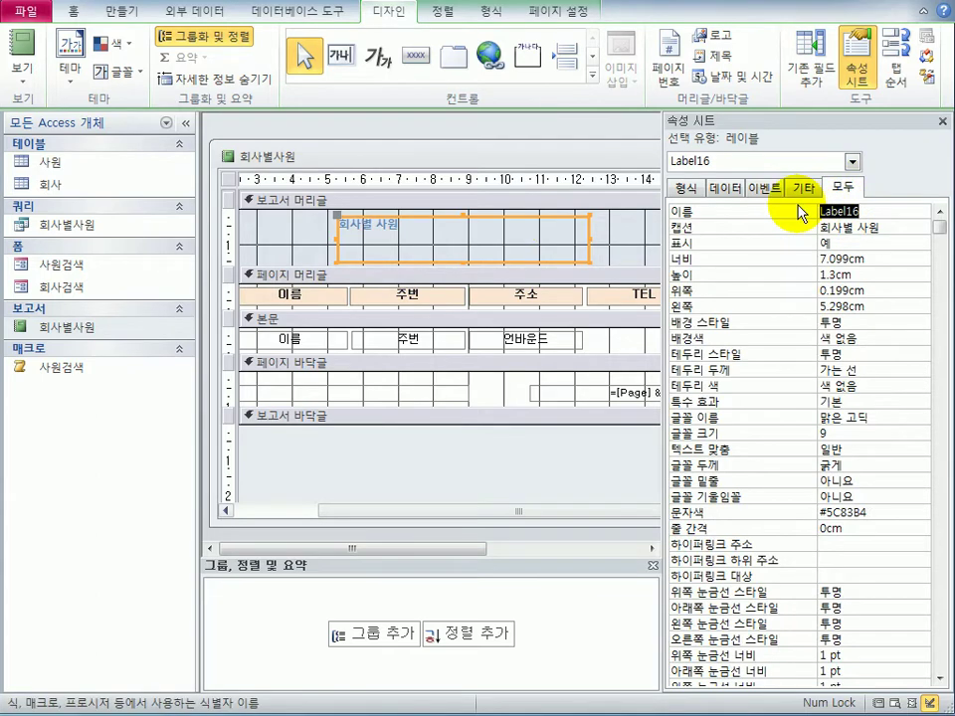
pyautogui.write('L제목')
pyautogui.press('Return')
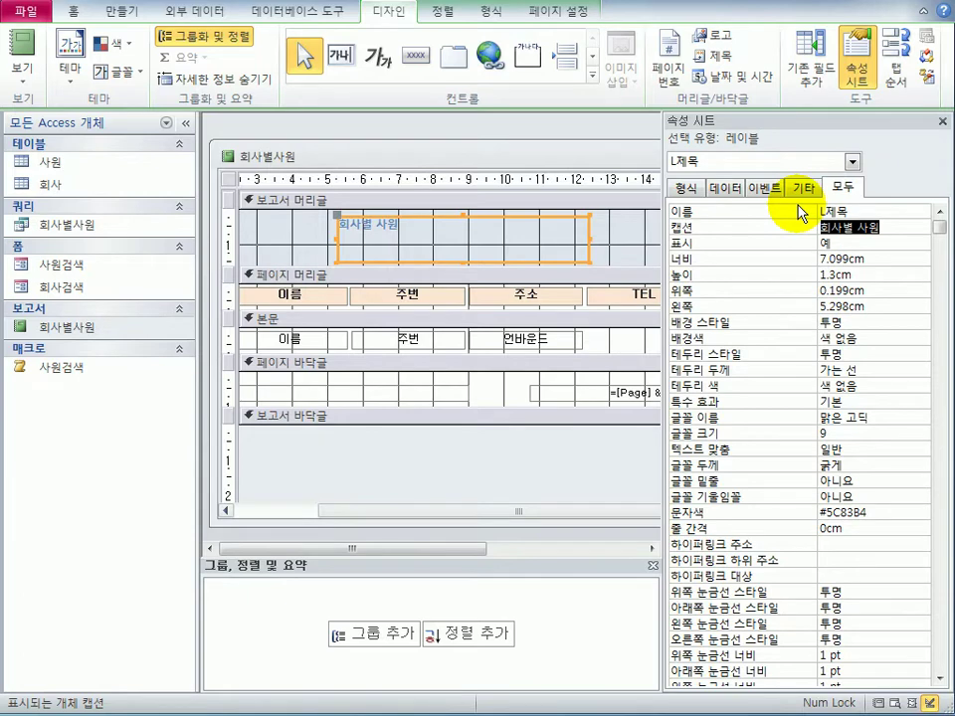
# - Format the title label's text in the 궁서 font at size 20
pyautogui.click(690, 188)
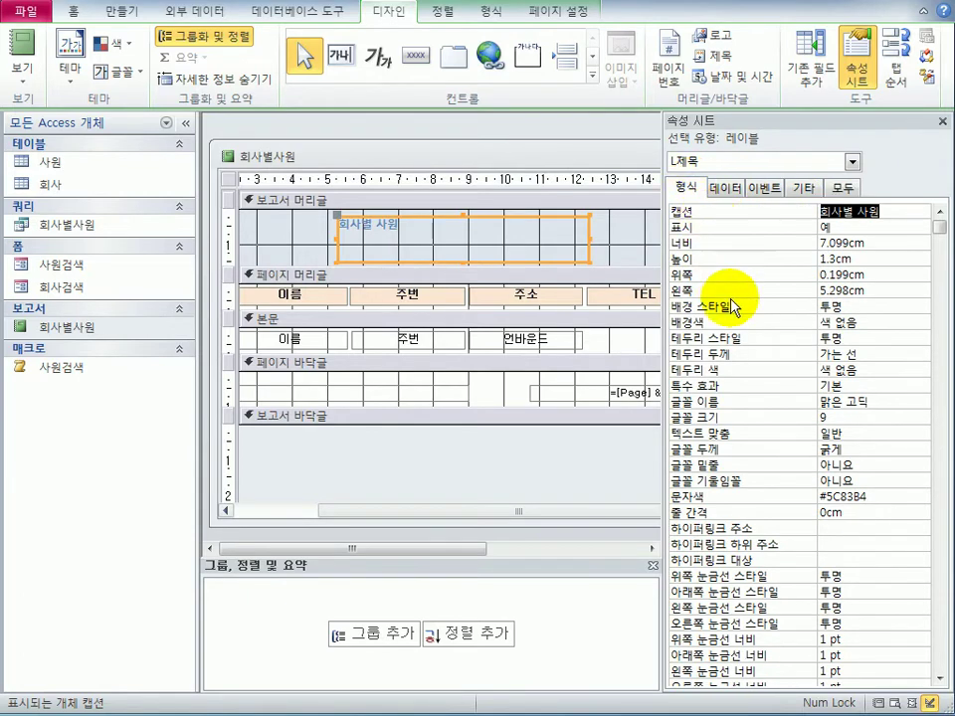
pyautogui.click(880, 401)
pyautogui.click(922, 402)
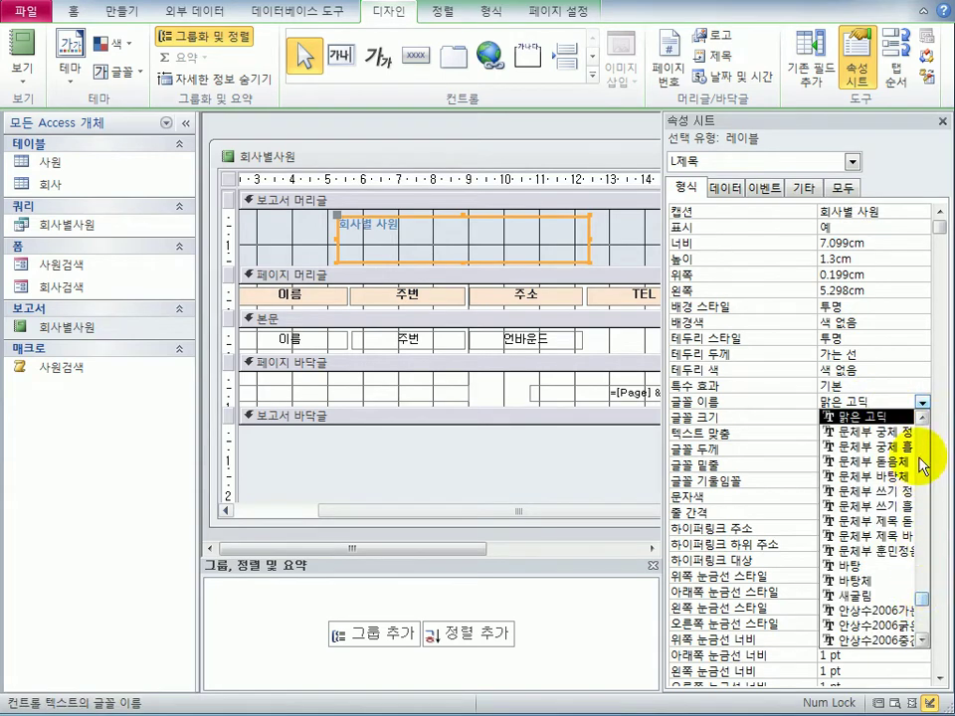
pyautogui.click(923, 418)
pyautogui.click(922, 418)
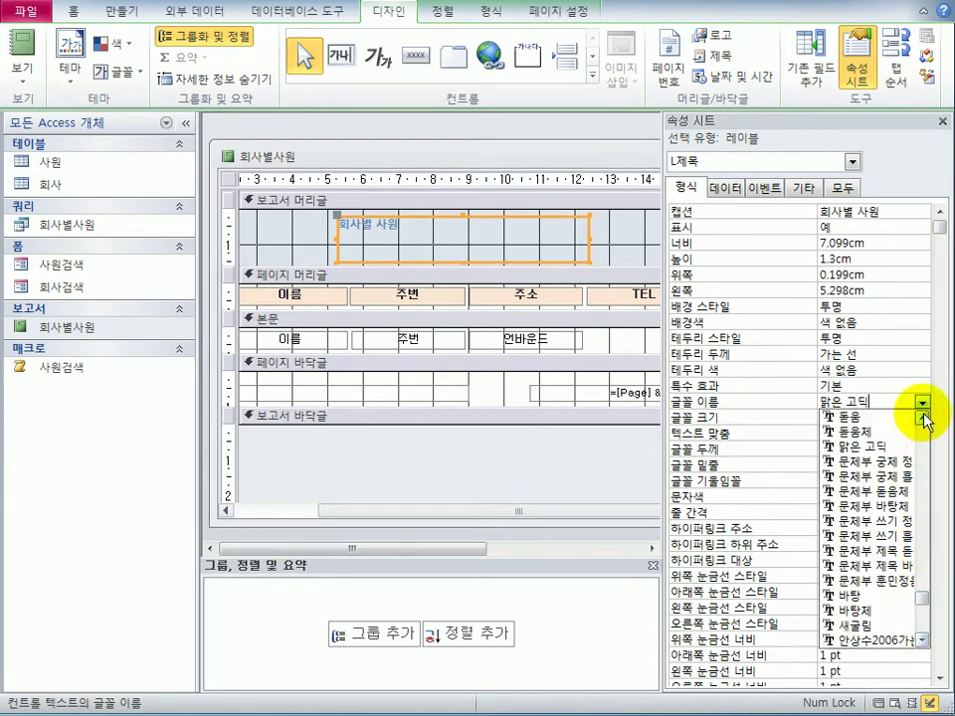
pyautogui.click(922, 418)
pyautogui.click(922, 418)
pyautogui.click(922, 418)
pyautogui.click(922, 418)
pyautogui.click(896, 434)
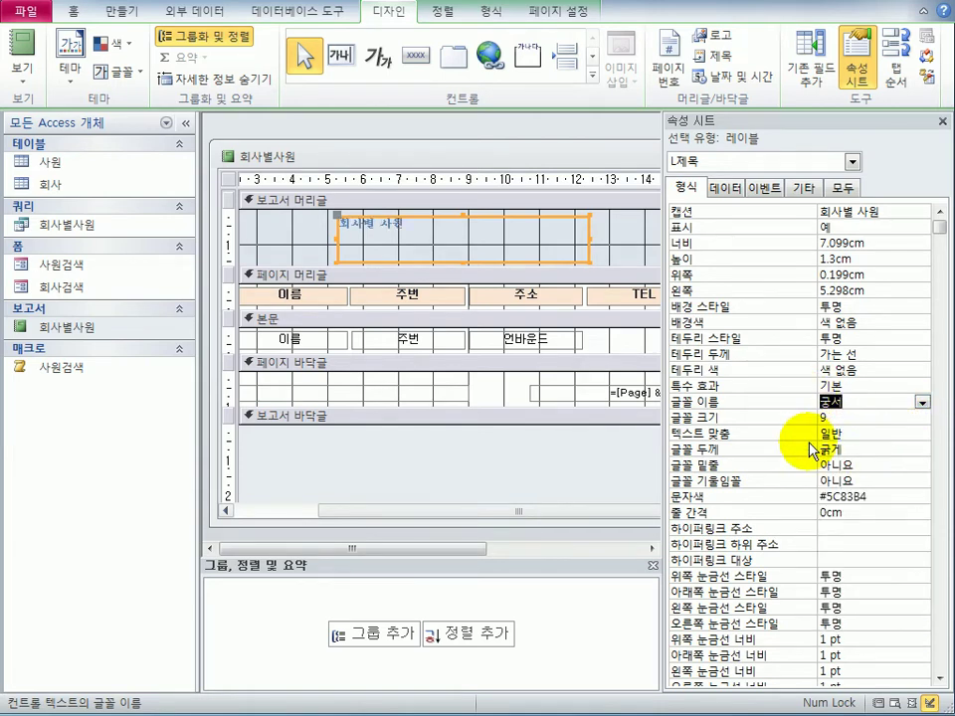
pyautogui.press('Down')
pyautogui.write('20')
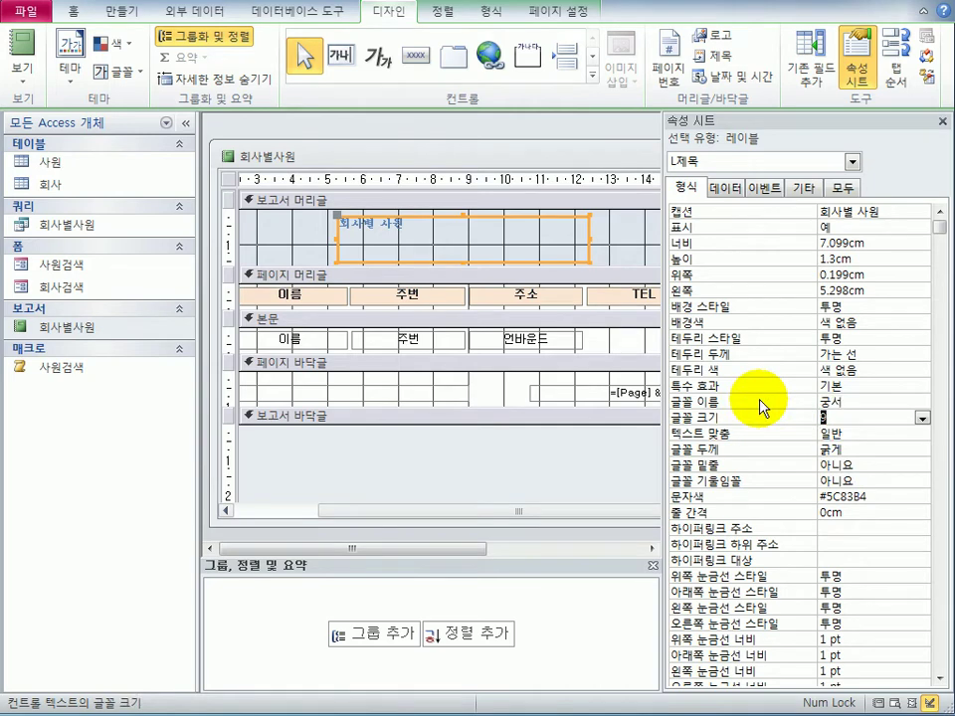
pyautogui.press('Return')
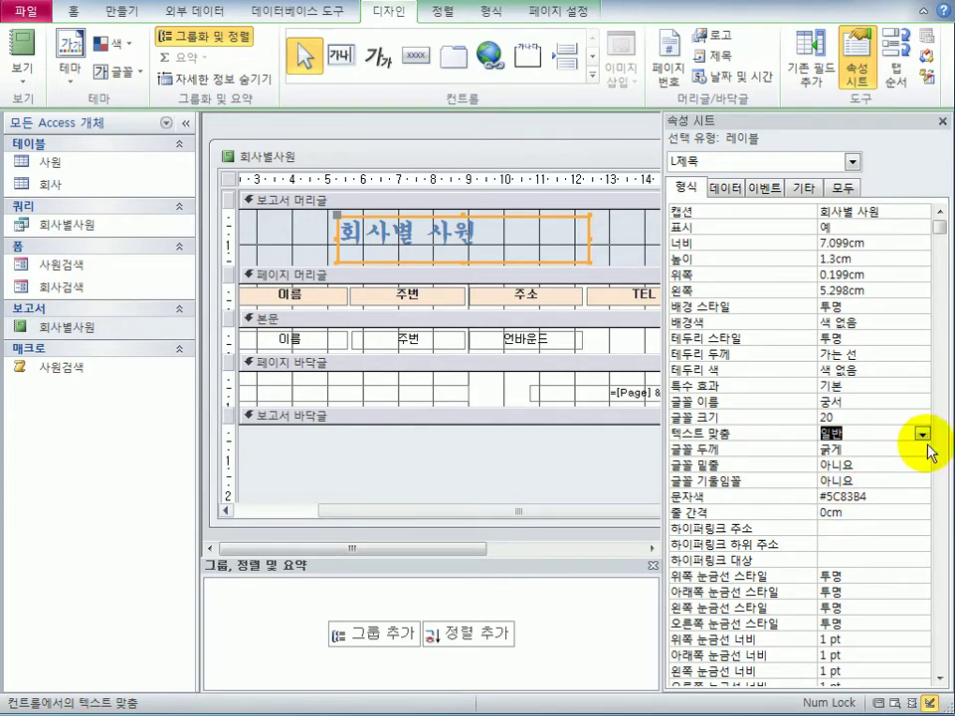
# - Center the title label's text (가운데) and reduce the label's height to about 0.98 cm
pyautogui.click(862, 484)
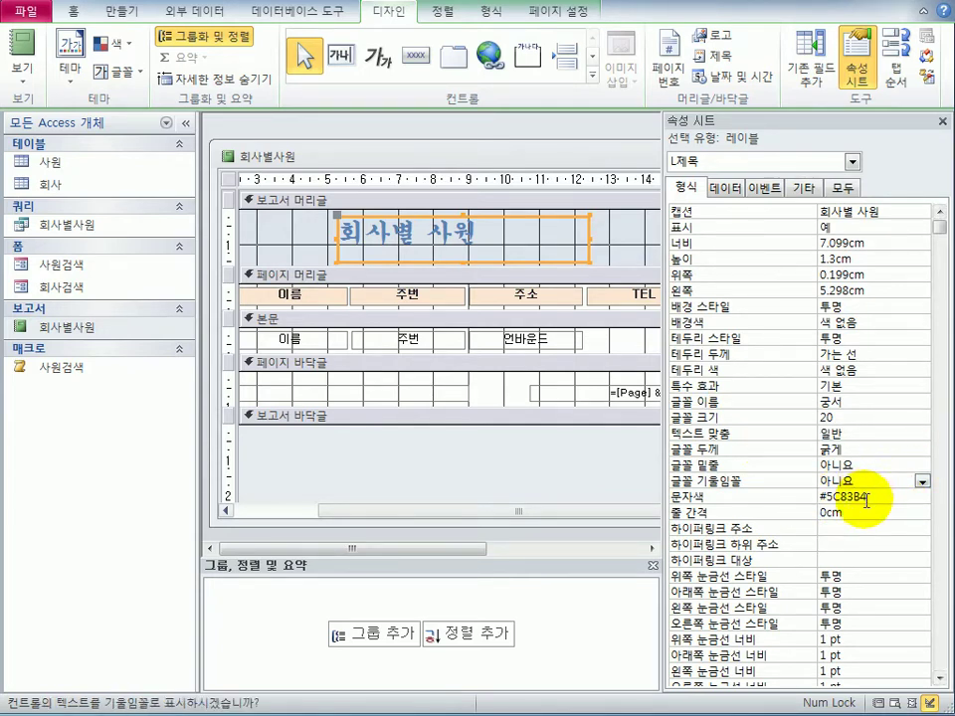
pyautogui.click(881, 435)
pyautogui.click(922, 433)
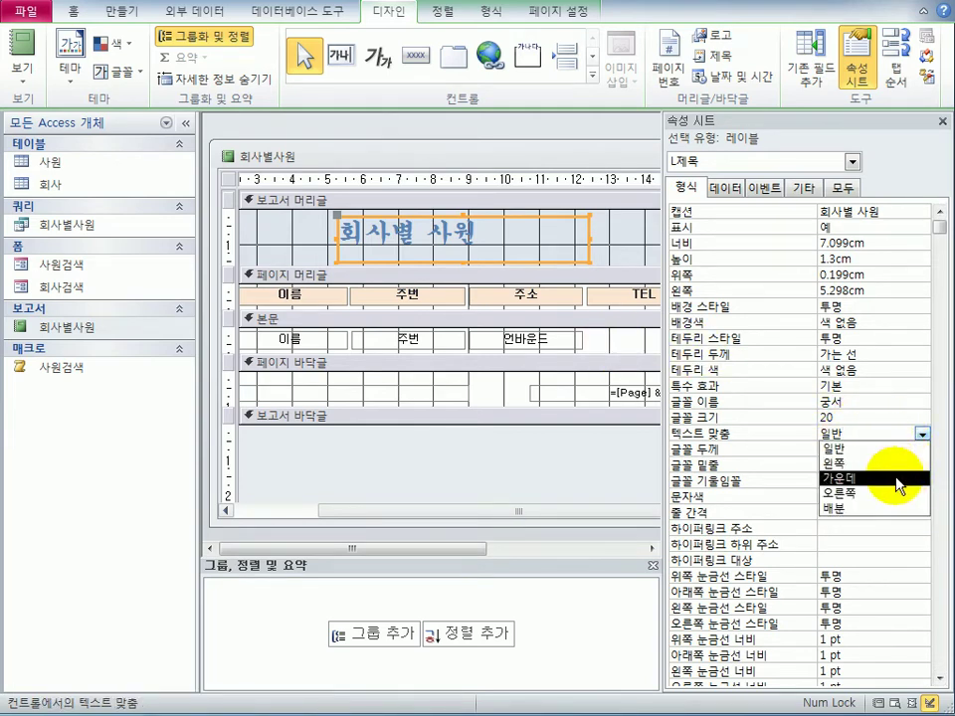
pyautogui.click(896, 480)
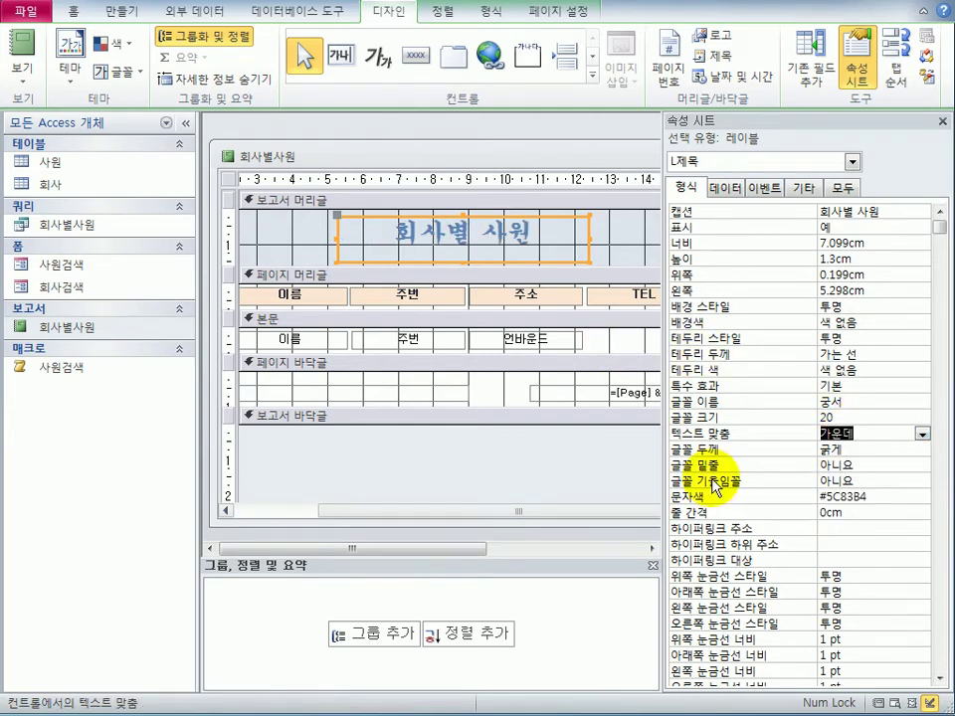
pyautogui.click(477, 261)
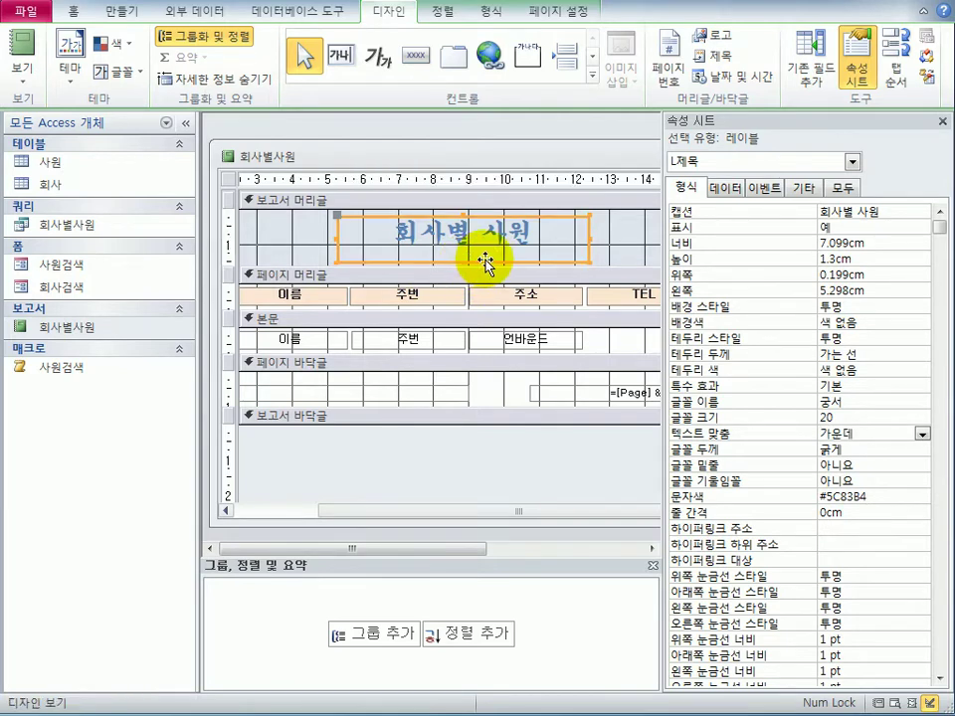
pyautogui.moveTo(586, 262); pyautogui.dragTo(582, 252)
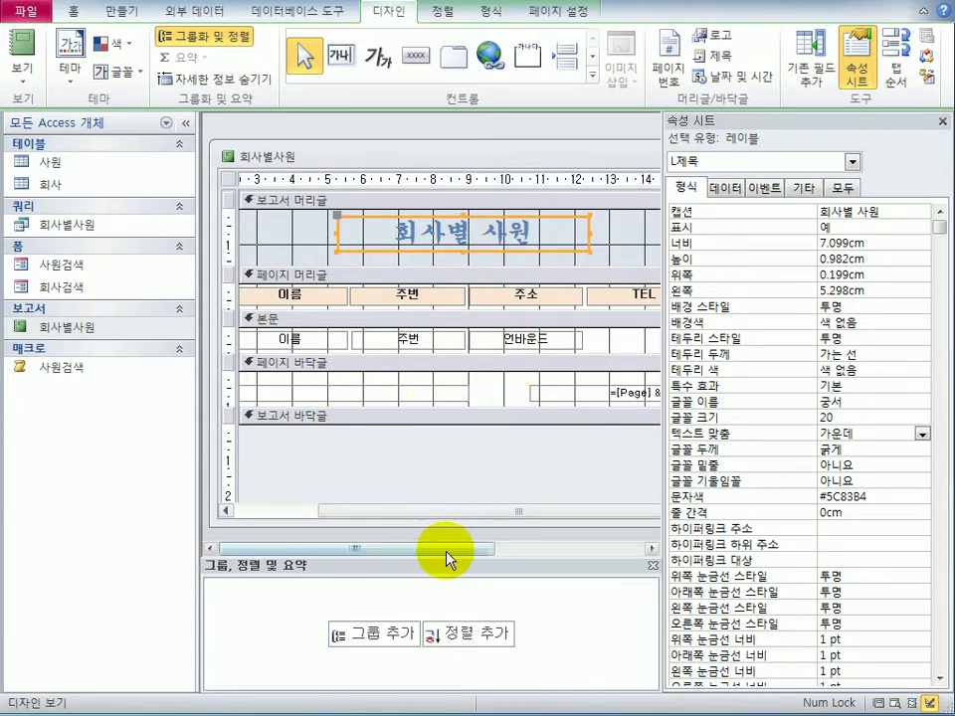
# - Make txt순번 in the 본문 section number records within each group, with control source =1 and running sum set to 그룹
pyautogui.click(337, 512)
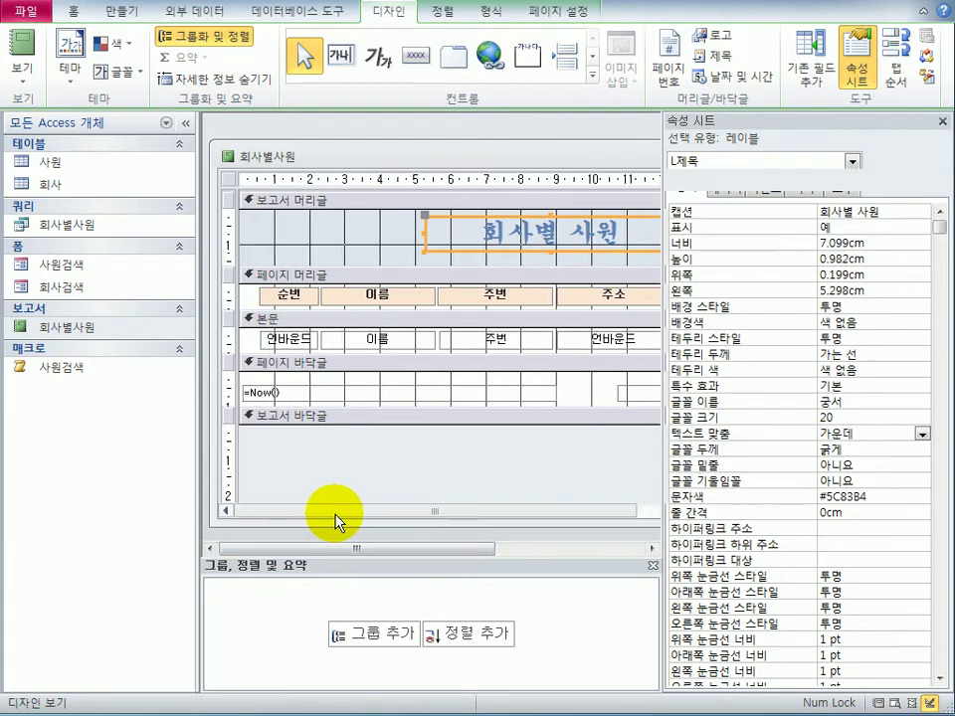
pyautogui.click(288, 341)
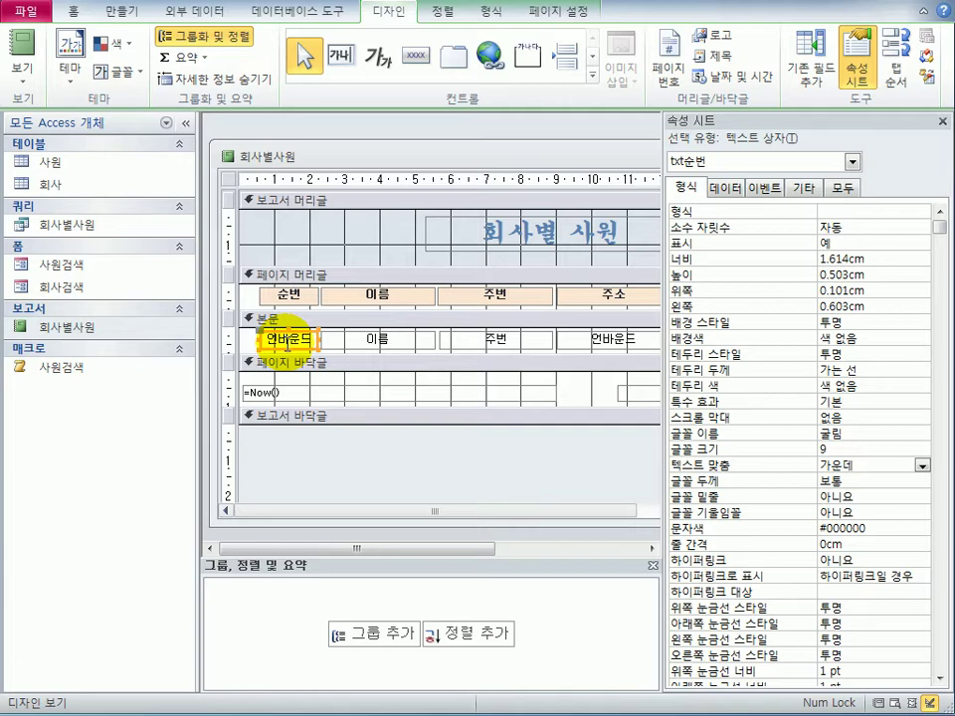
pyautogui.click(727, 188)
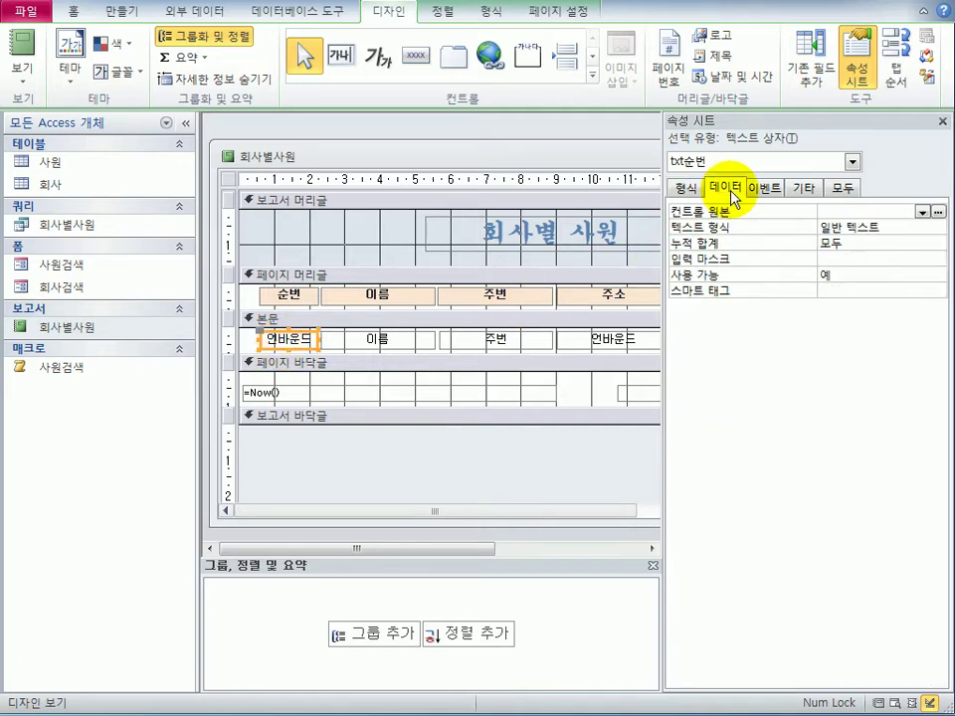
pyautogui.click(838, 212)
pyautogui.write('=1')
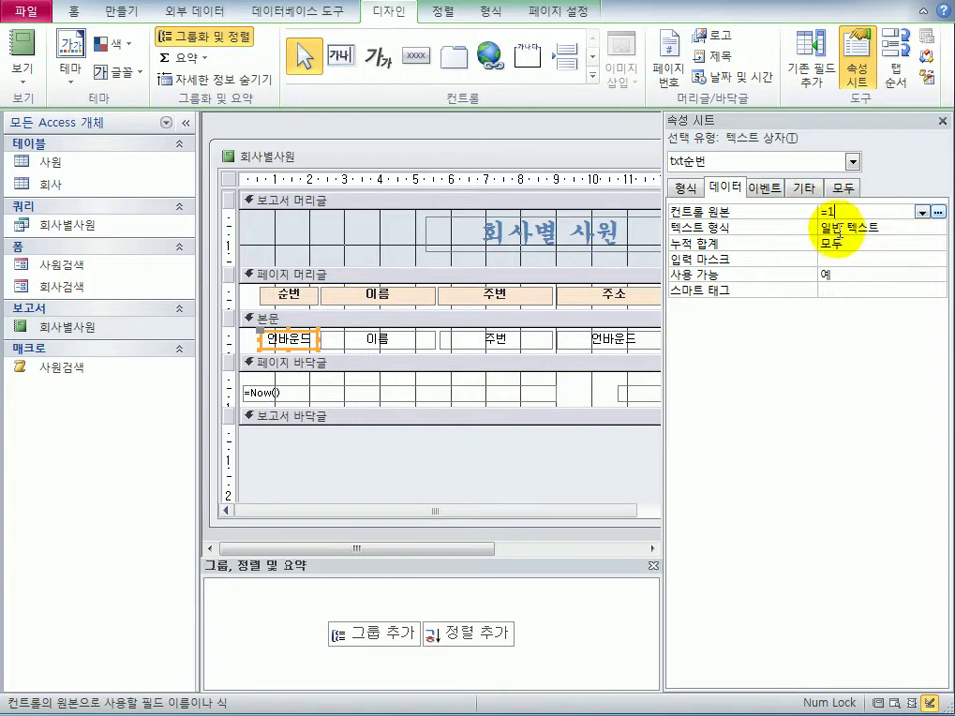
pyautogui.click(856, 243)
pyautogui.click(937, 243)
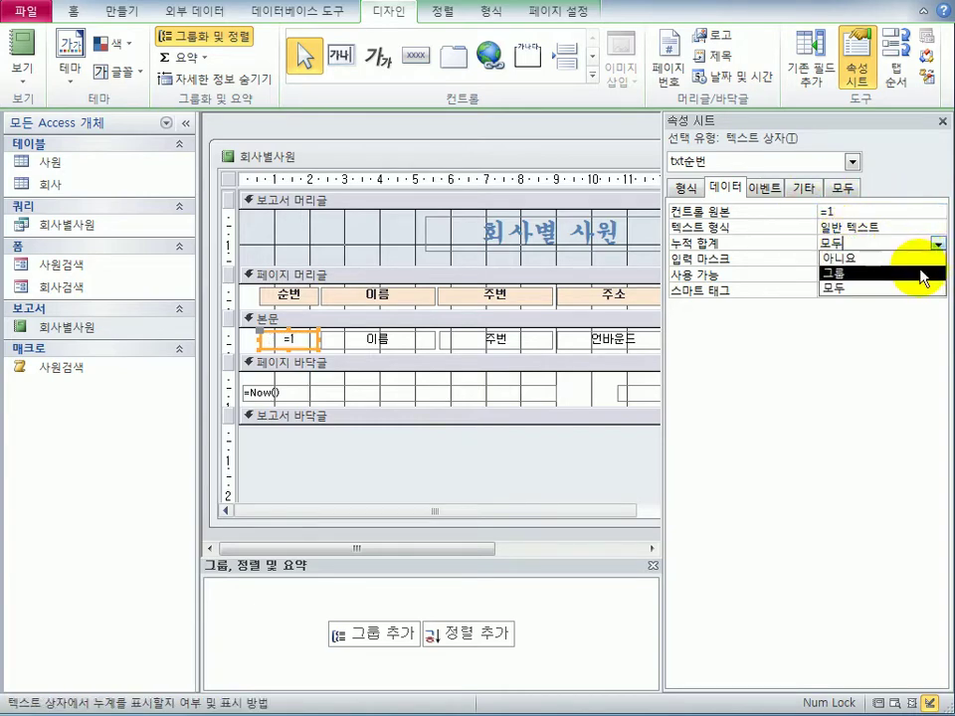
pyautogui.click(846, 273)
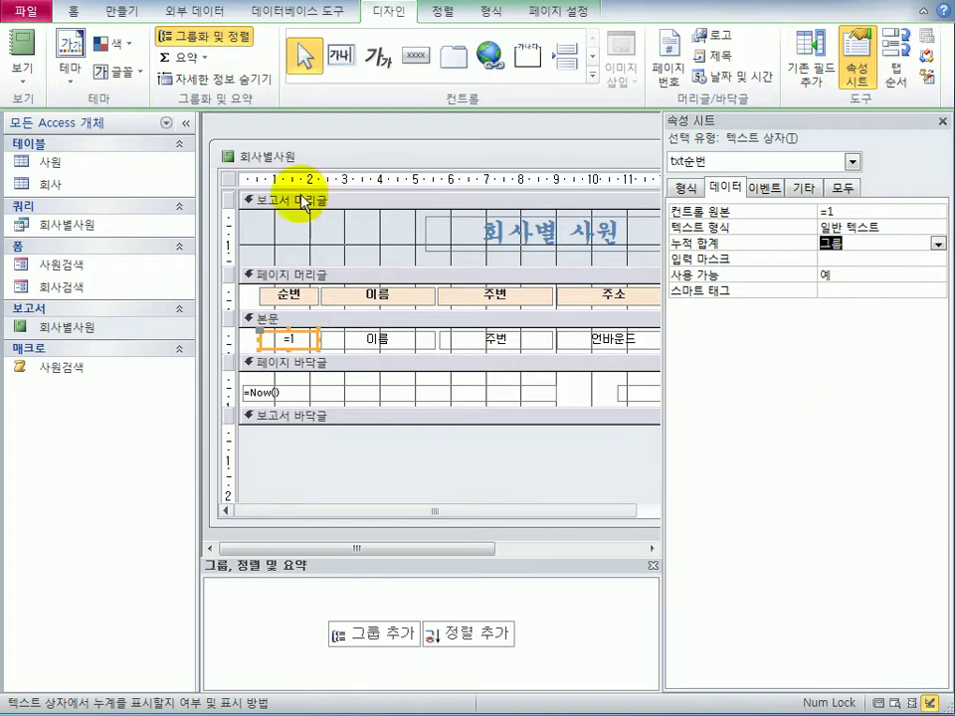
# - Add a grouping level on the 기초 field to the report
pyautogui.click(228, 179)
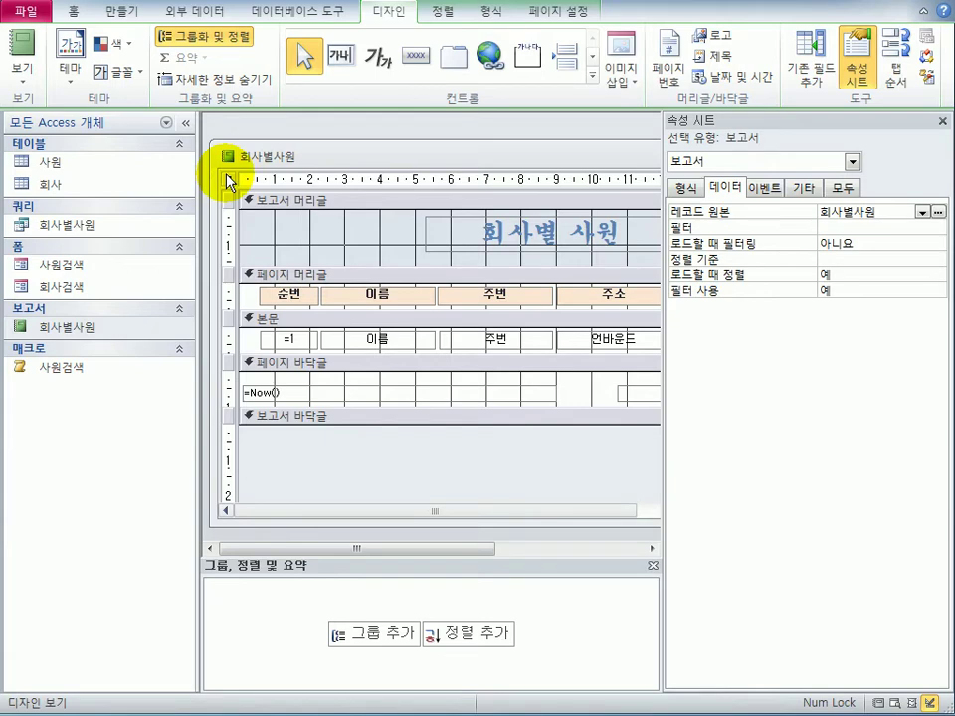
pyautogui.click(390, 647)
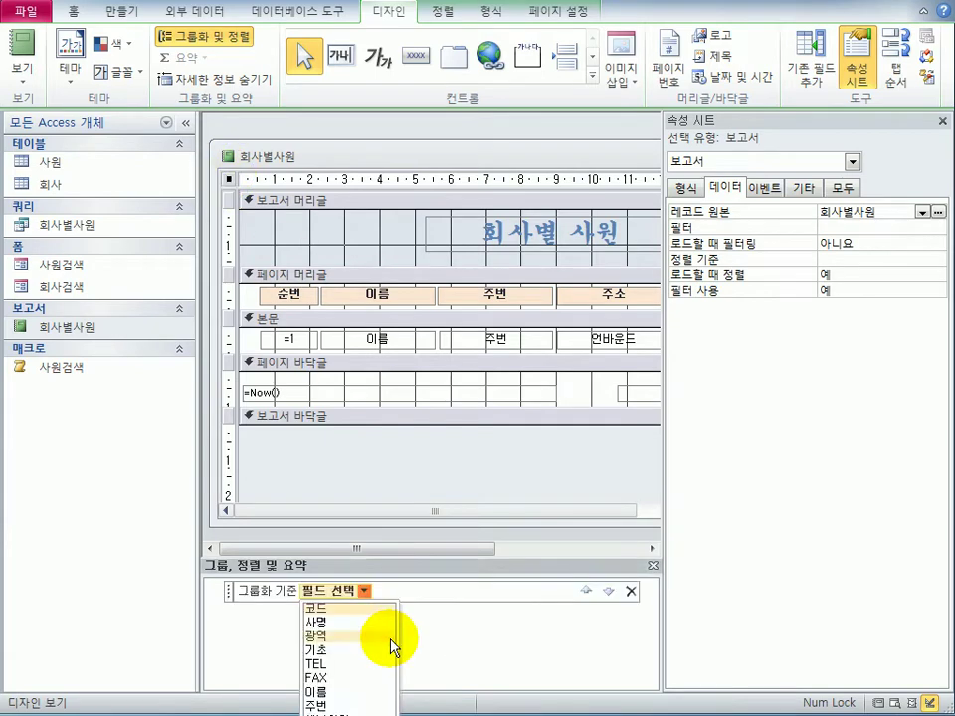
pyautogui.click(341, 658)
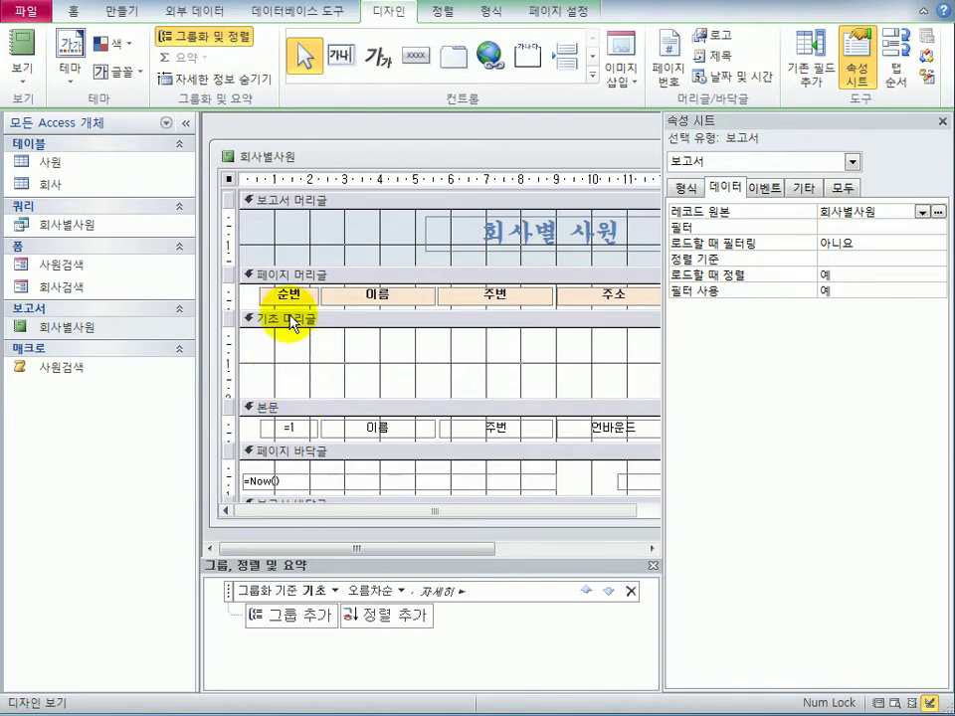
# - Draw a text box about 2.2 cm wide near the start of the 기초 머리글 section and delete its attached label
pyautogui.click(336, 59)
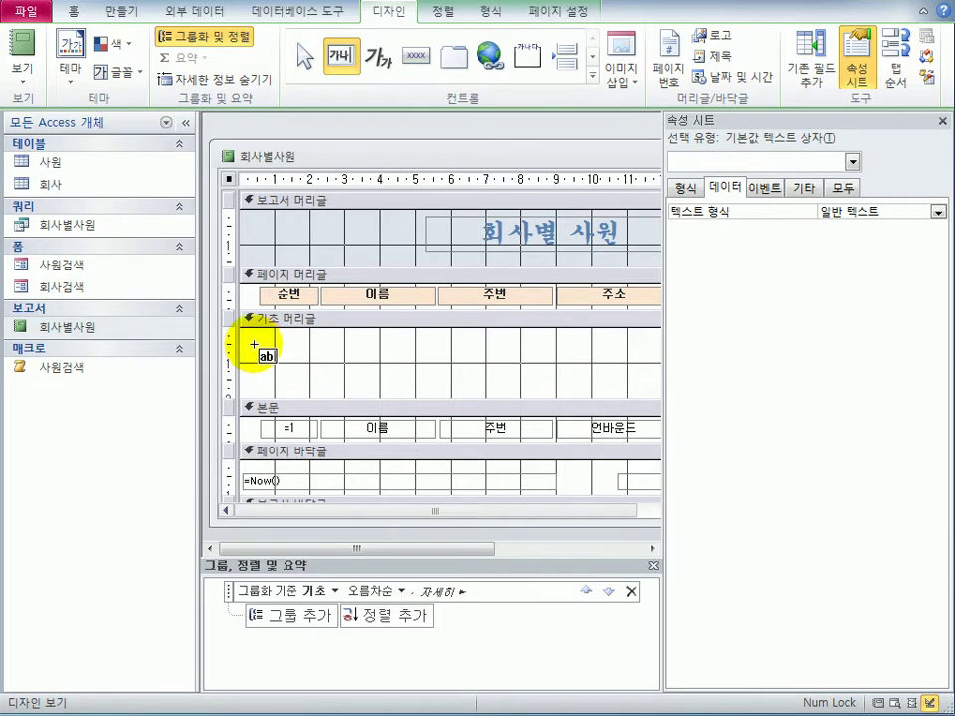
pyautogui.moveTo(256, 346); pyautogui.dragTo(331, 375)
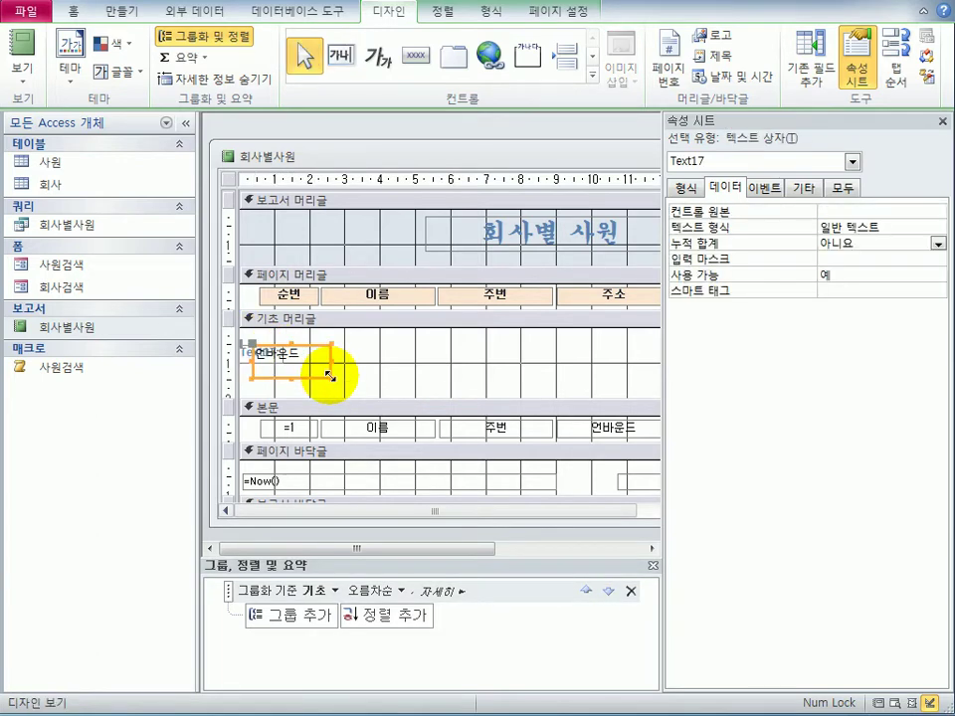
pyautogui.click(244, 350)
pyautogui.press('Delete')
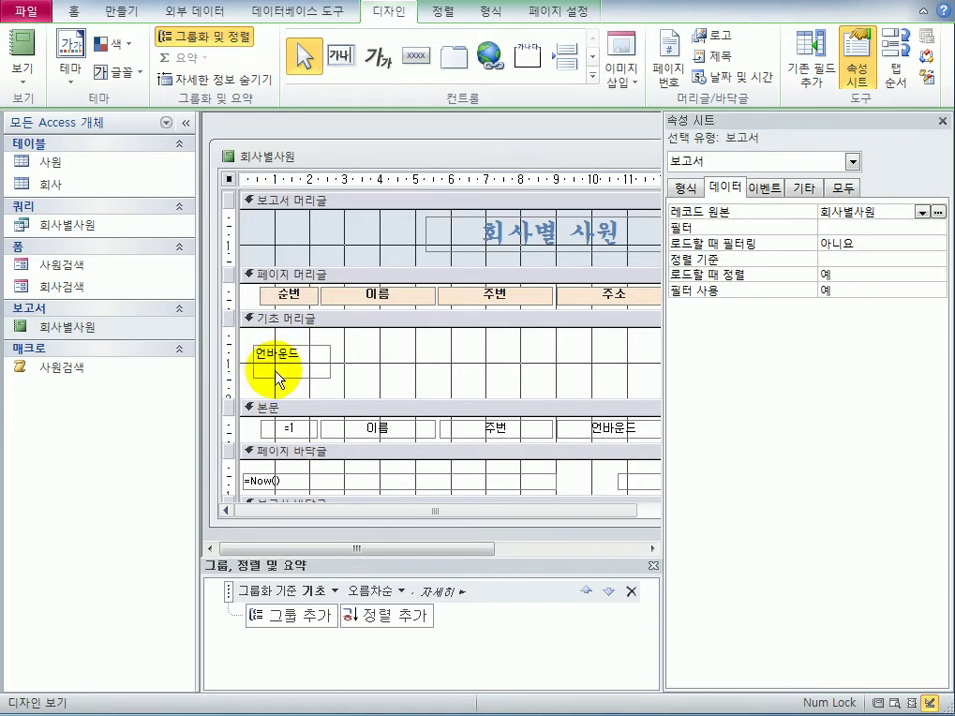
# - Reduce the new text box's height to about 0.7 cm, shorten the 기초 머리글 section, and nudge the box slightly upward
pyautogui.click(274, 366)
pyautogui.moveTo(290, 376); pyautogui.dragTo(290, 370)
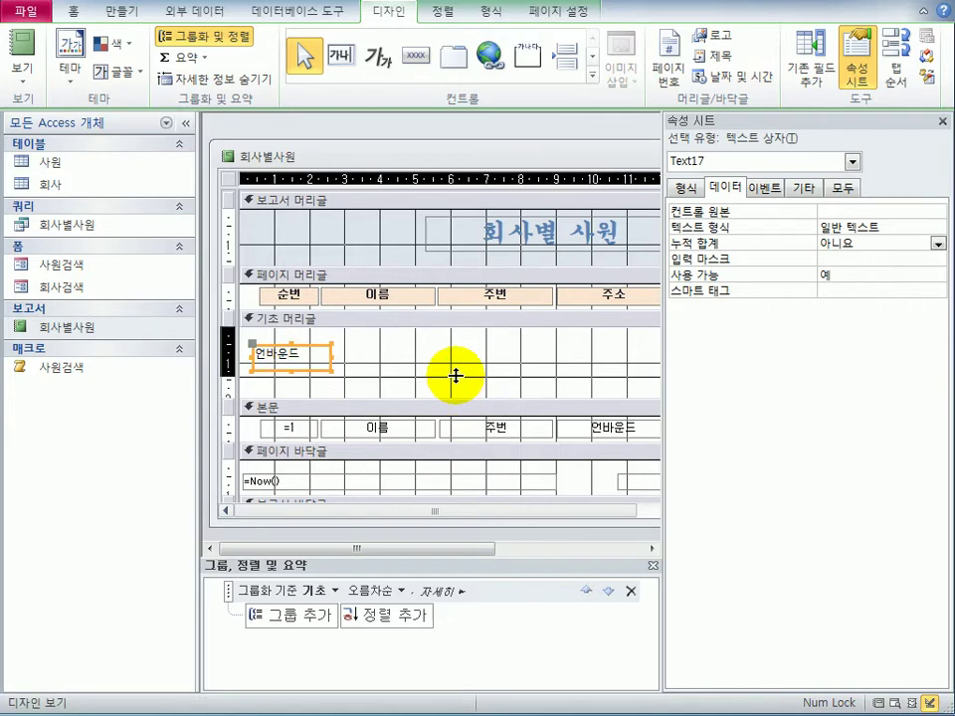
pyautogui.moveTo(452, 386); pyautogui.dragTo(451, 375)
pyautogui.moveTo(299, 346); pyautogui.dragTo(300, 344)
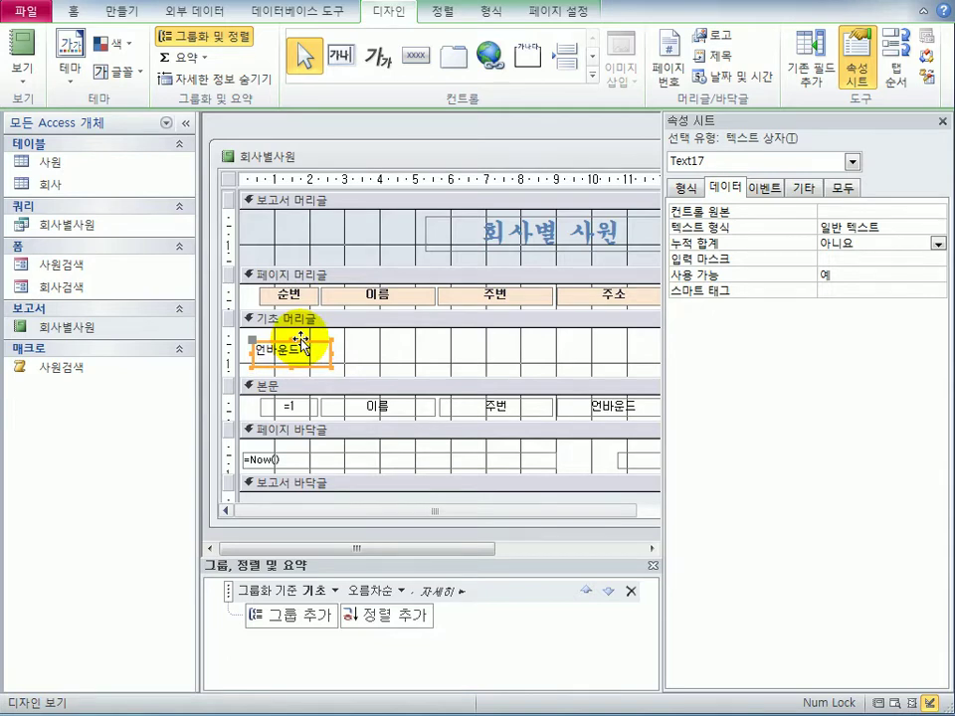
# - Name the group header text box txt기초 and bind it to the 기초 field
pyautogui.click(843, 187)
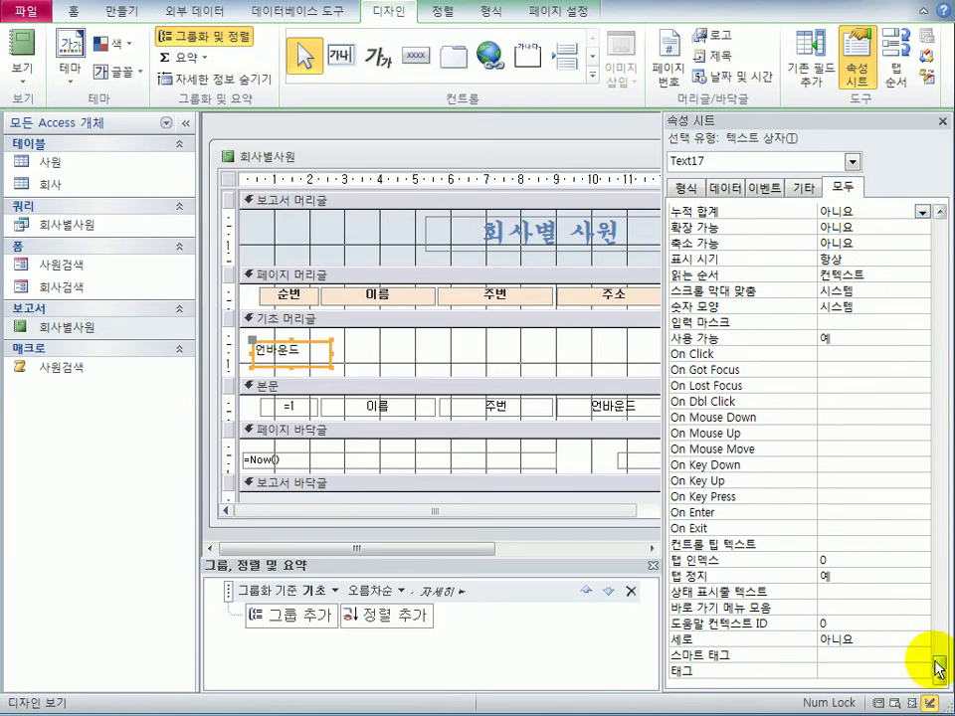
pyautogui.moveTo(938, 662); pyautogui.dragTo(940, 207)
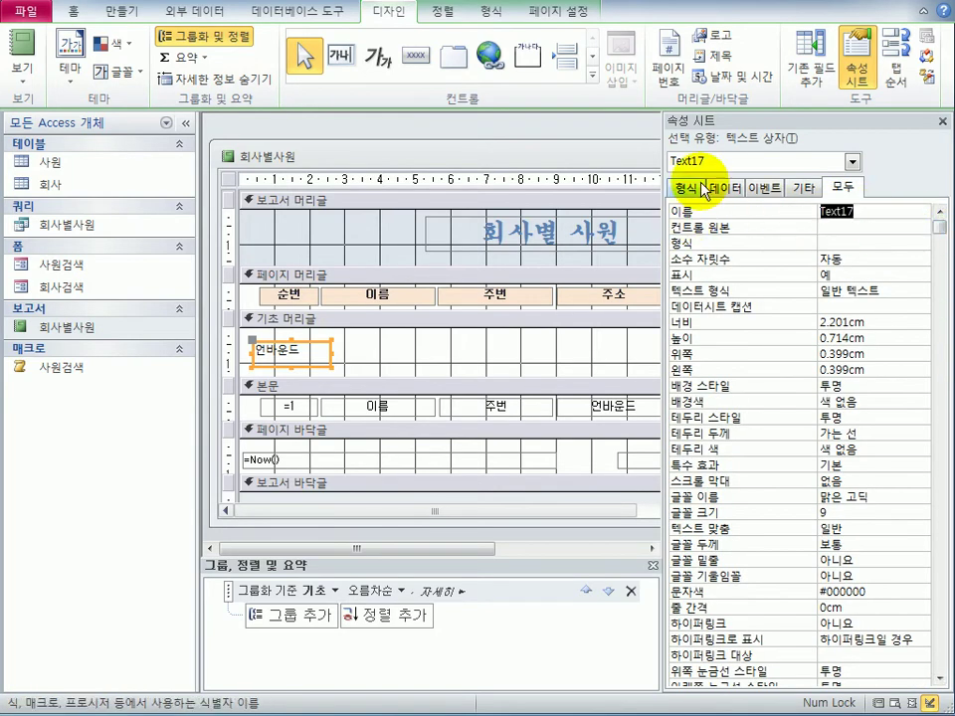
pyautogui.write('txt기초')
pyautogui.press('Return')
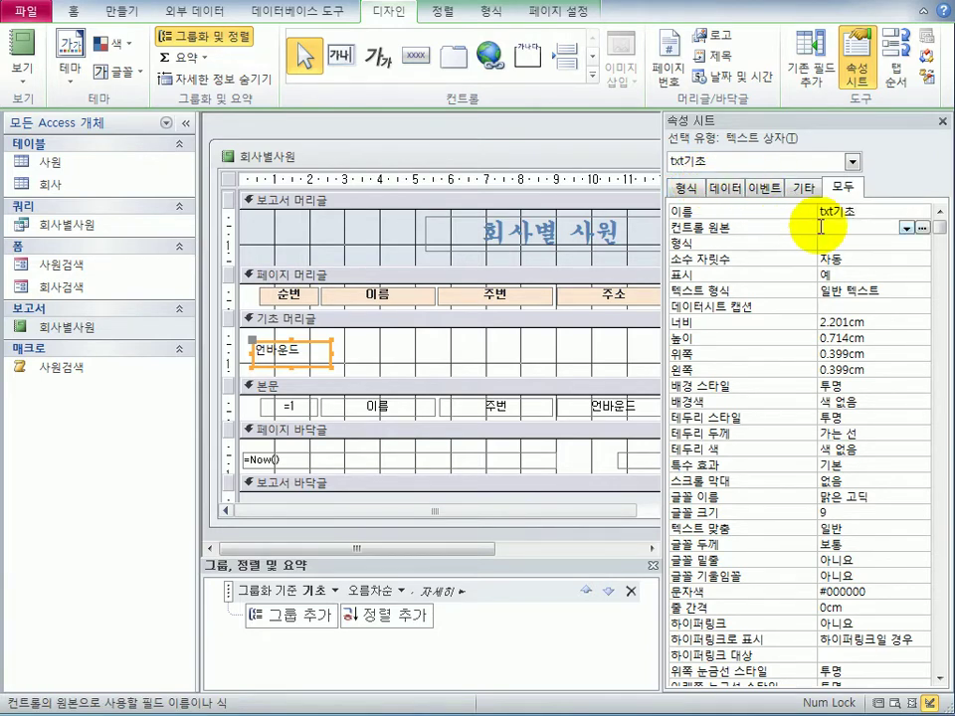
pyautogui.click(907, 228)
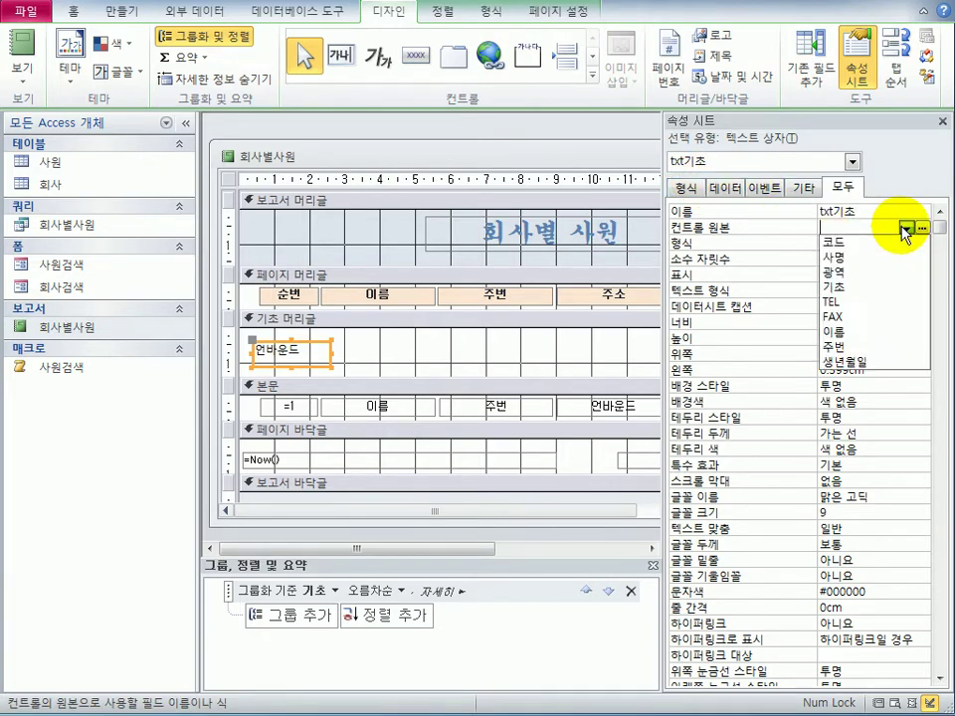
pyautogui.click(880, 289)
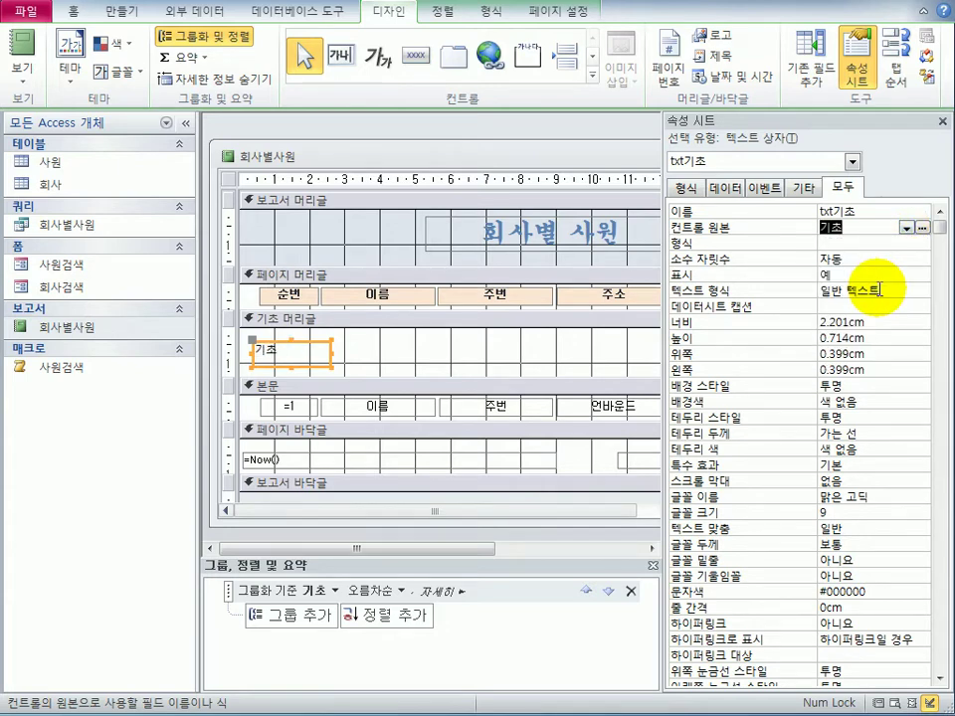
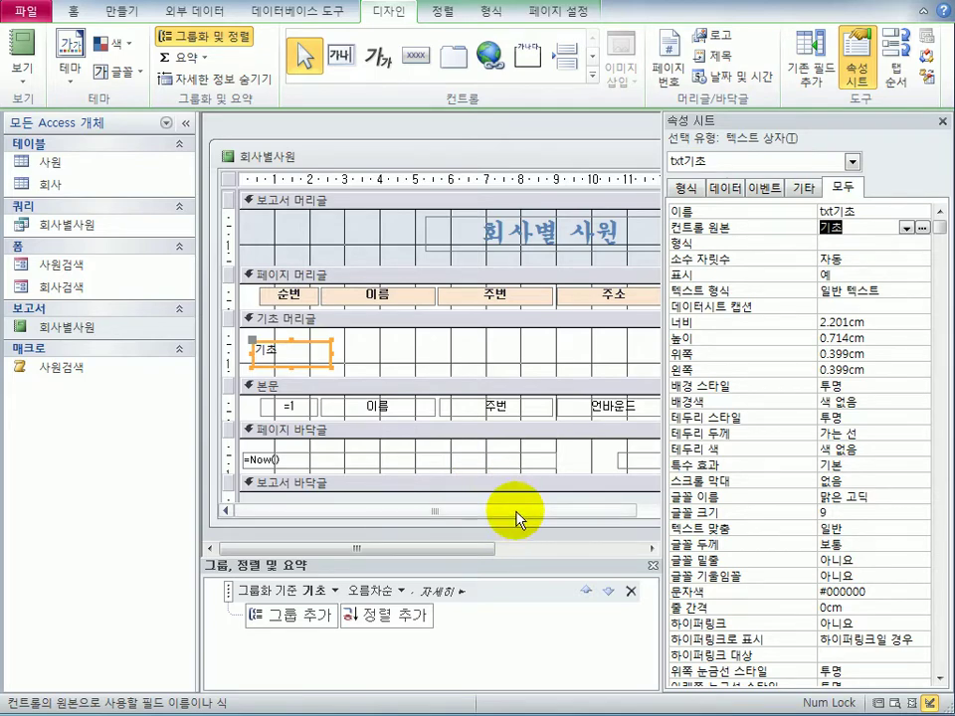
# - Draw a text box about 3.1 cm wide in the 본문 section beneath the TEL heading and delete its attached label
pyautogui.moveTo(511, 512); pyautogui.dragTo(677, 515)
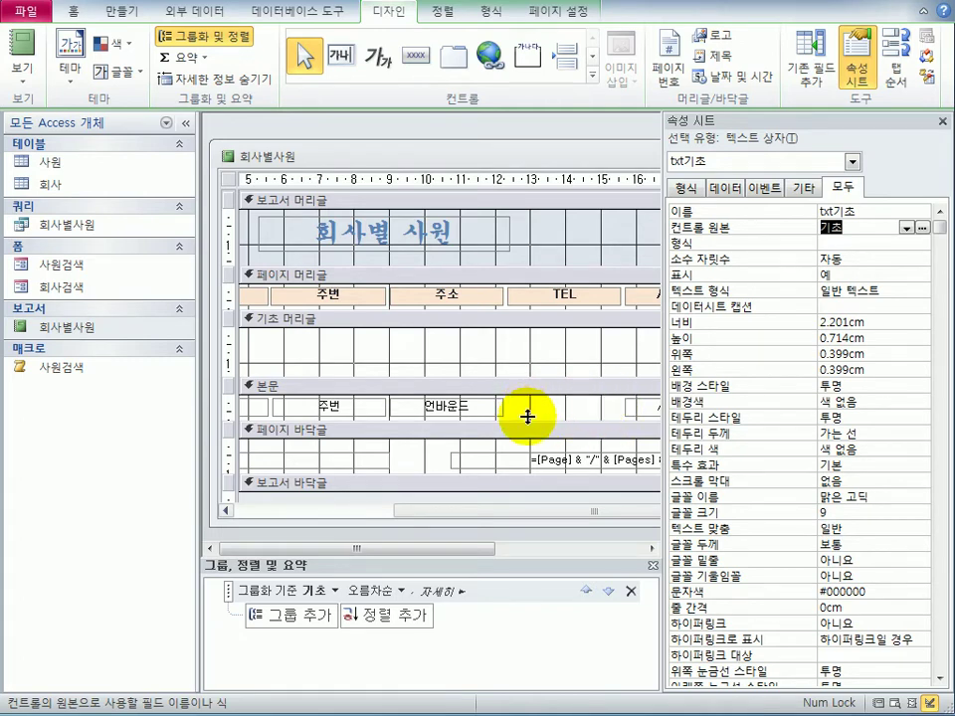
pyautogui.click(349, 62)
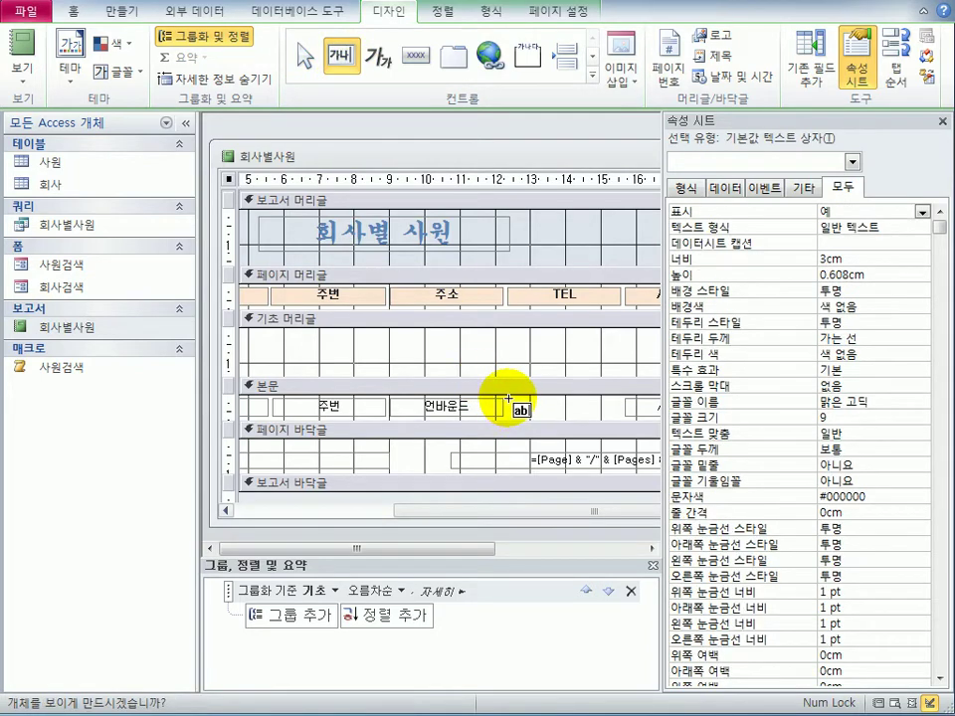
pyautogui.moveTo(510, 400); pyautogui.dragTo(616, 415)
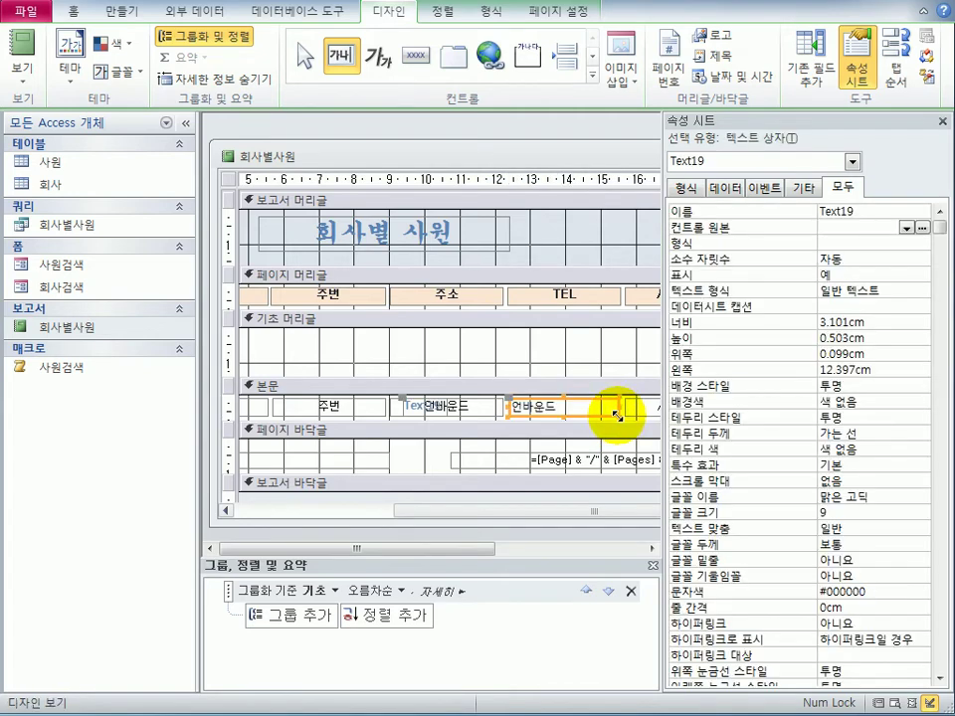
pyautogui.click(404, 403)
pyautogui.press('Delete')
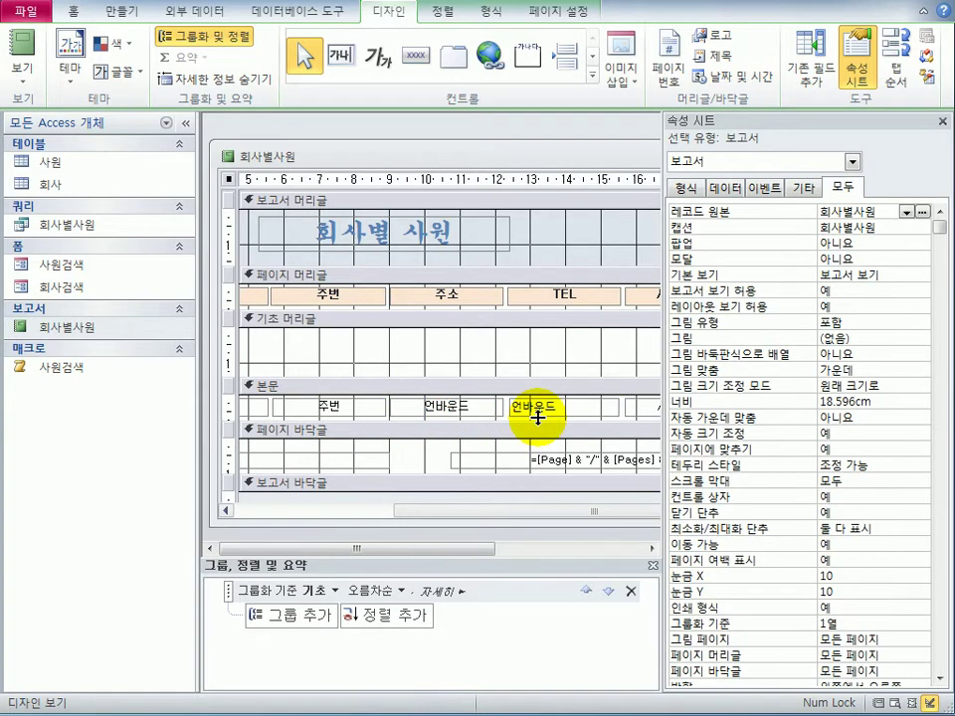
# - Name the new 본문 text box txtTEL and bind it to the TEL field
pyautogui.click(538, 409)
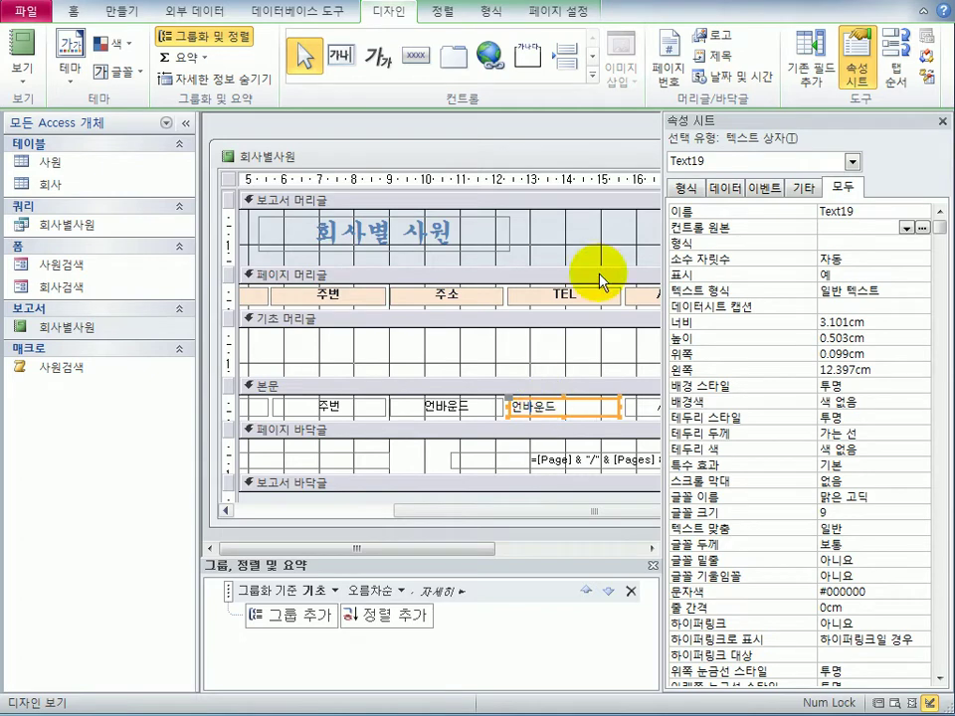
pyautogui.doubleClick(842, 211)
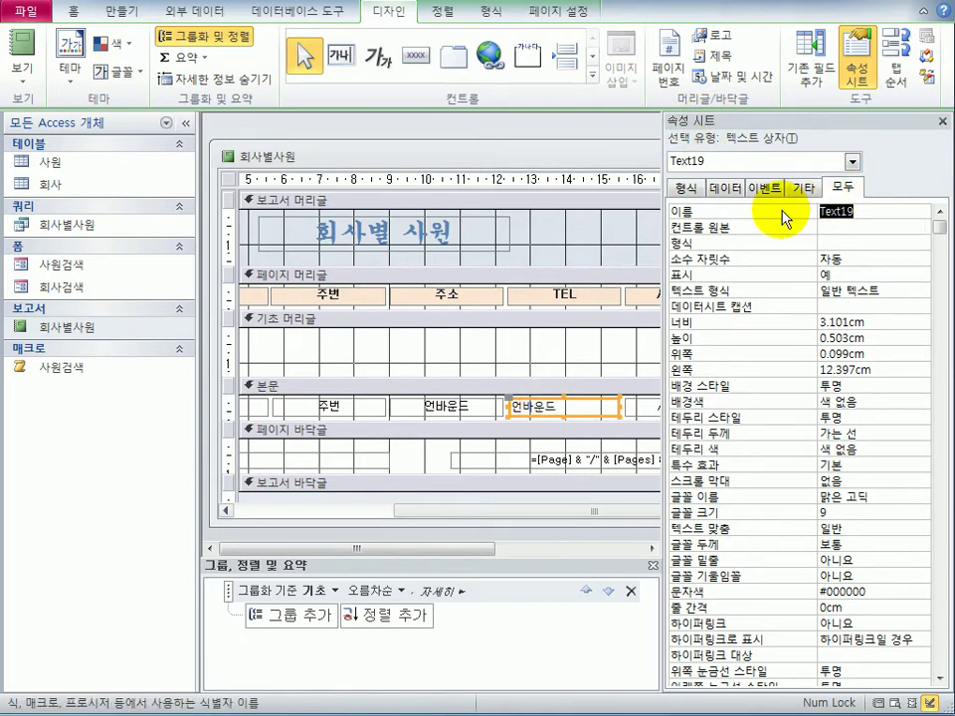
pyautogui.write('txt')
pyautogui.press('BackSpace')
pyautogui.write('TEL')
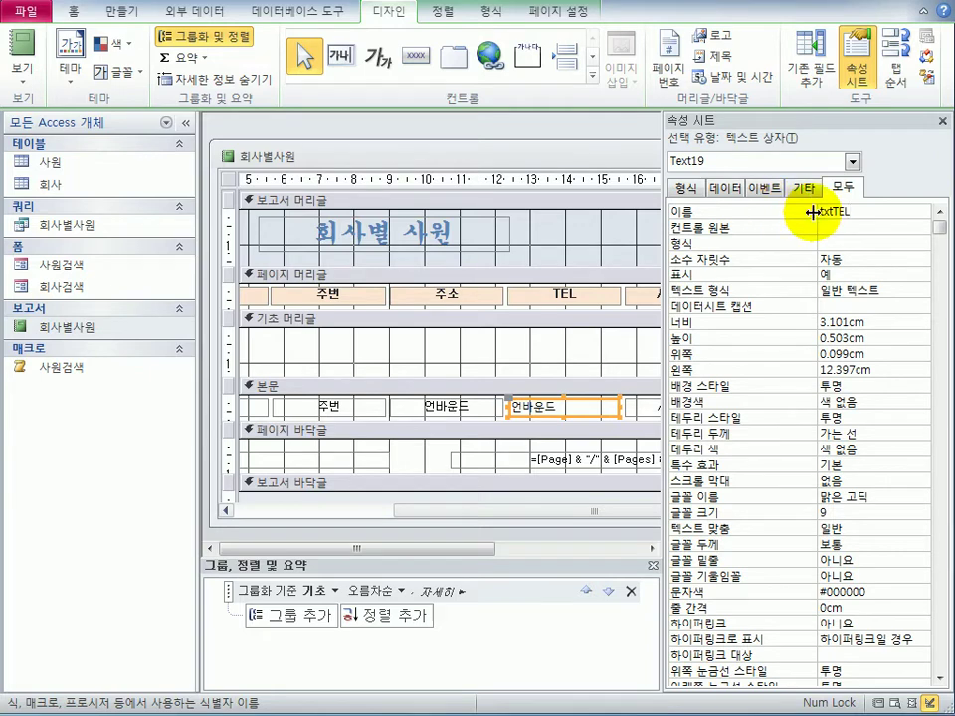
pyautogui.click(856, 228)
pyautogui.click(908, 229)
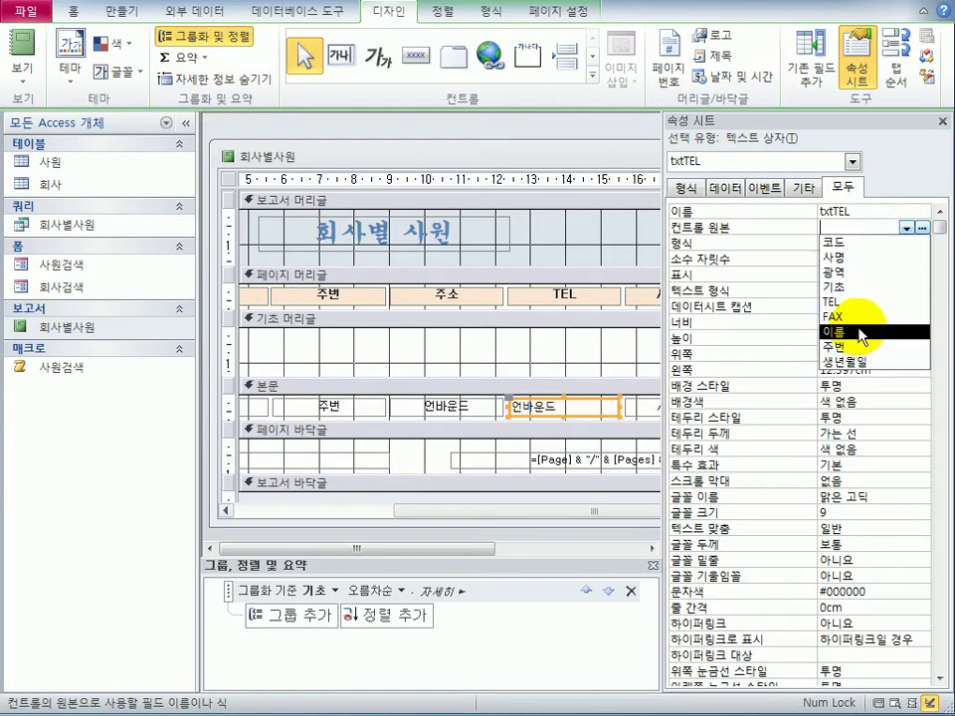
pyautogui.click(862, 304)
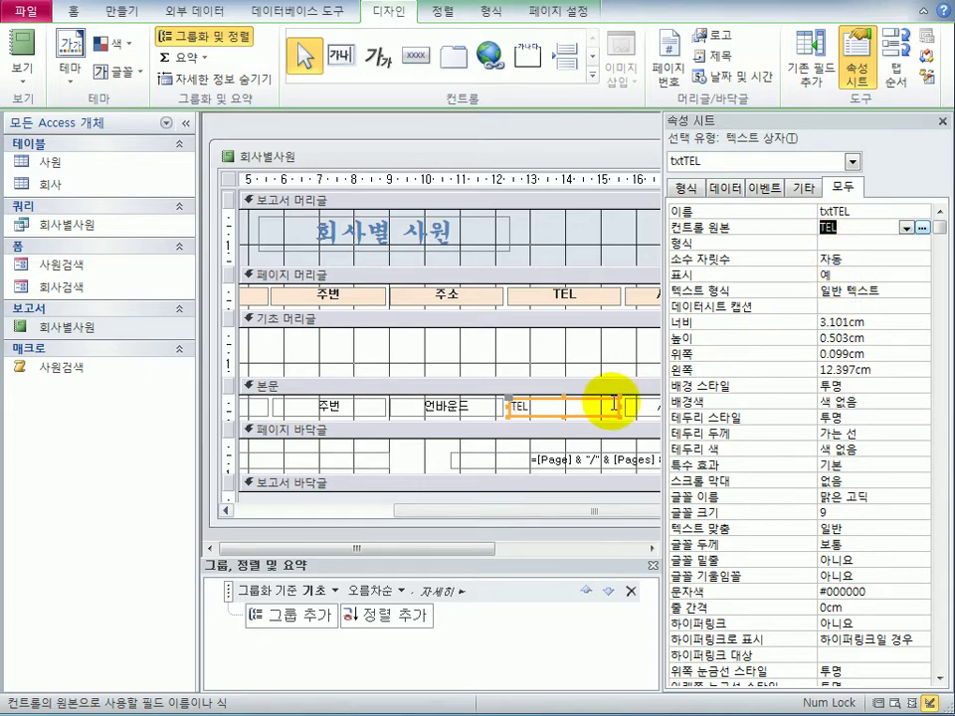
# - Set the control source of the txt주소 text box in the 본문 section to =[광역]&"시 "&[기초]
pyautogui.click(473, 417)
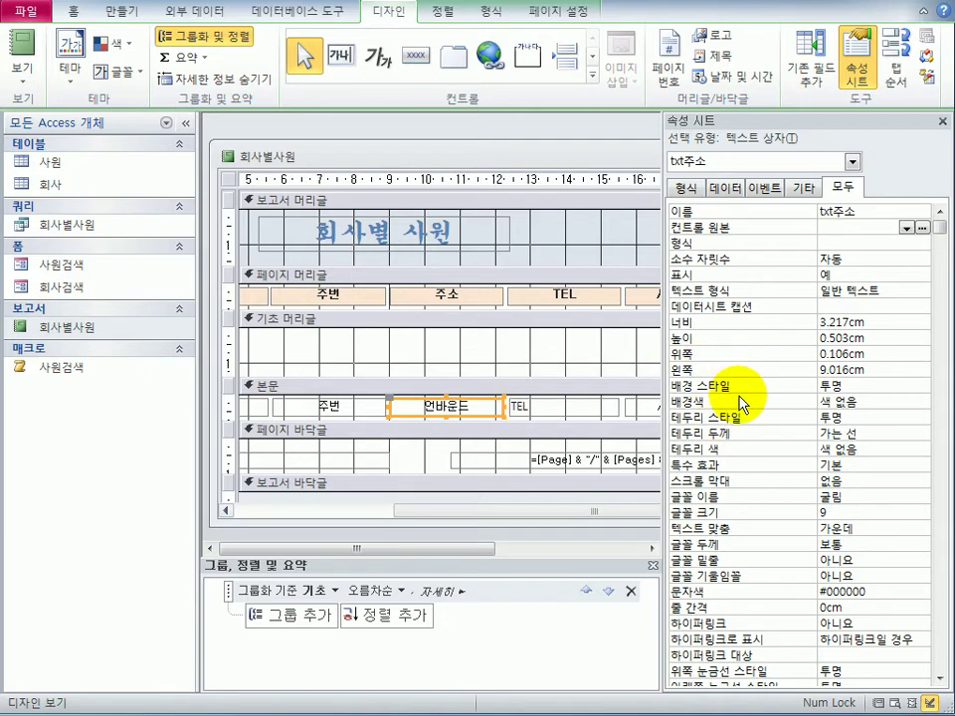
pyautogui.click(841, 228)
pyautogui.rightClick(842, 230)
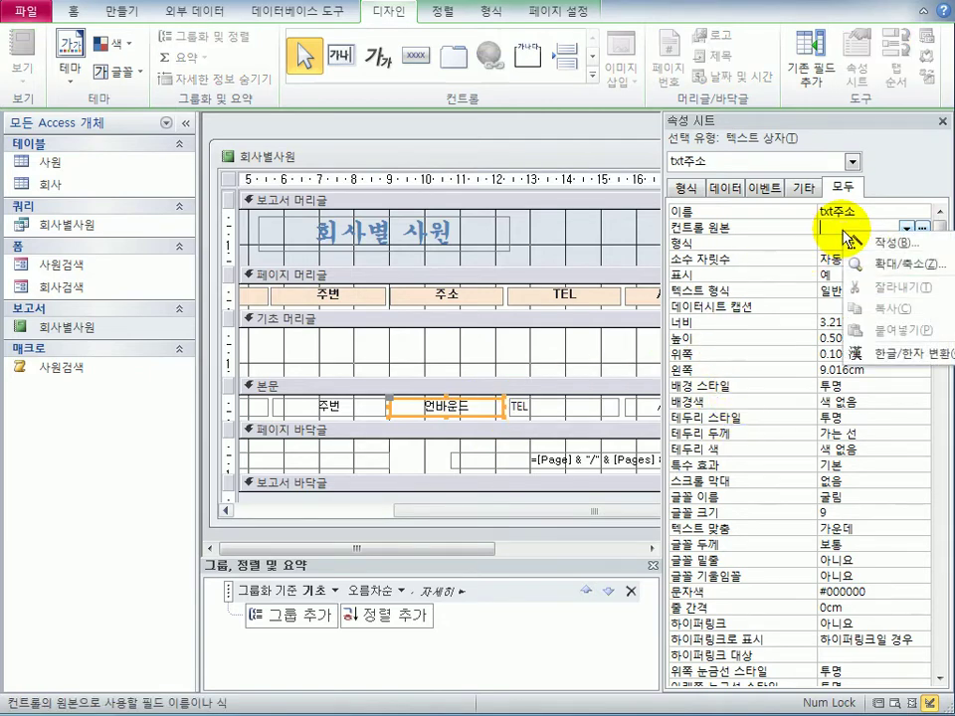
pyautogui.click(886, 263)
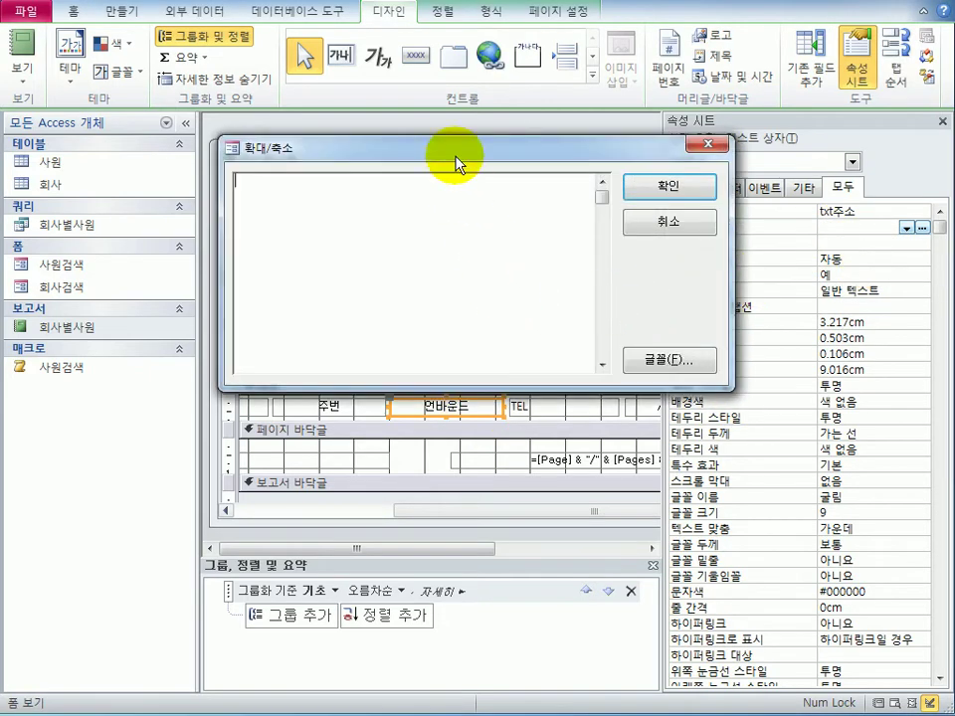
pyautogui.moveTo(456, 164); pyautogui.dragTo(524, 139)
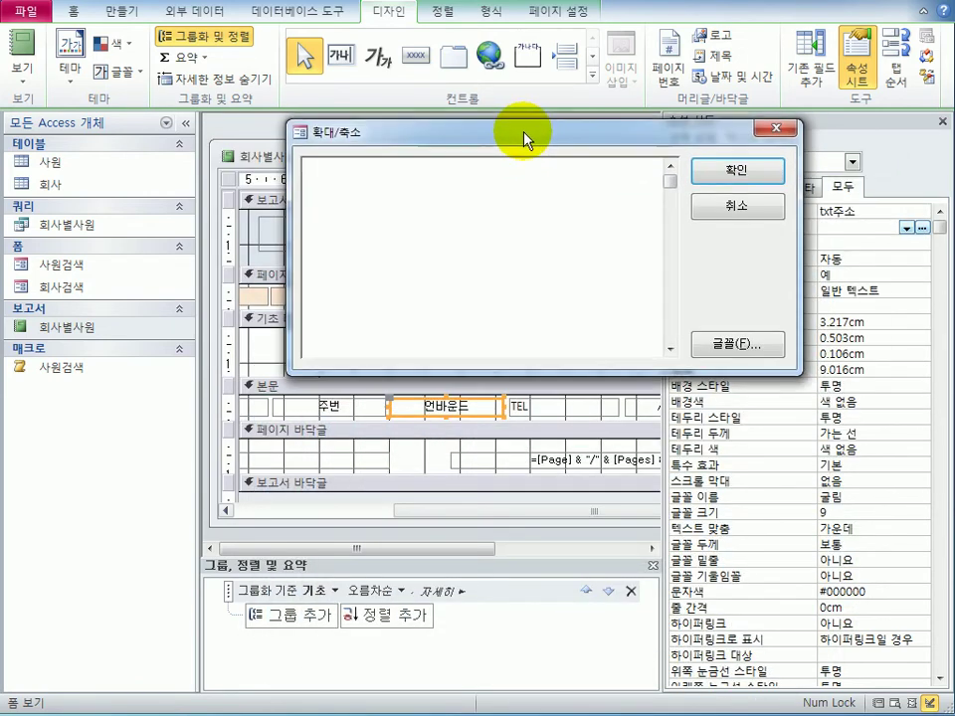
pyautogui.write('=')
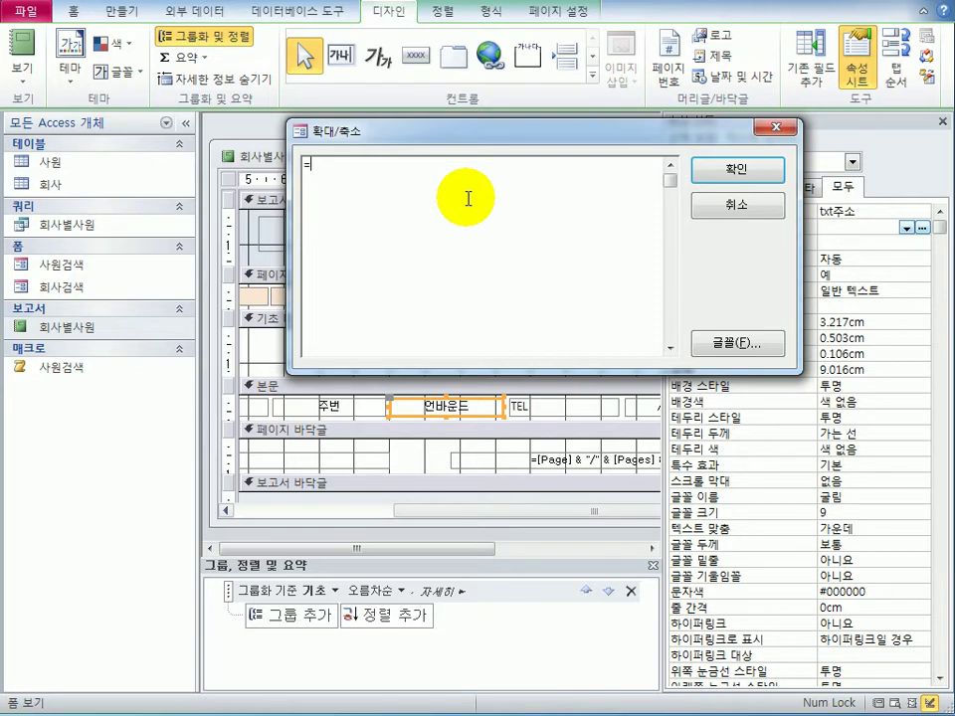
pyautogui.write('[광역]')
pyautogui.write('&"t')
pyautogui.write('ㅣ"')
pyautogui.write(' &')
pyautogui.write('[')
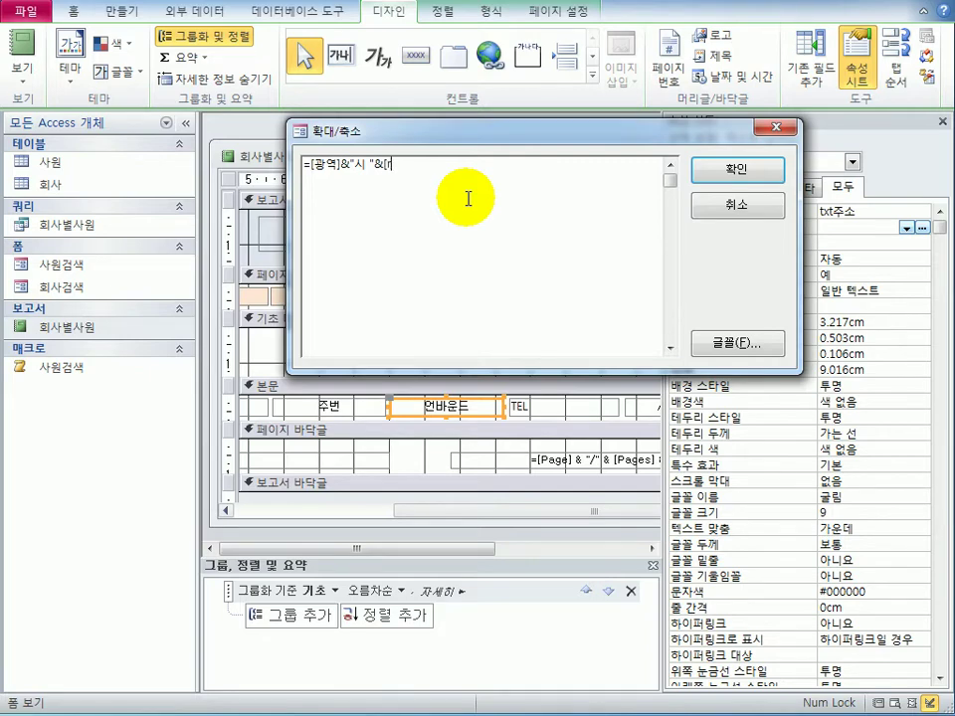
pyautogui.write('기초]')
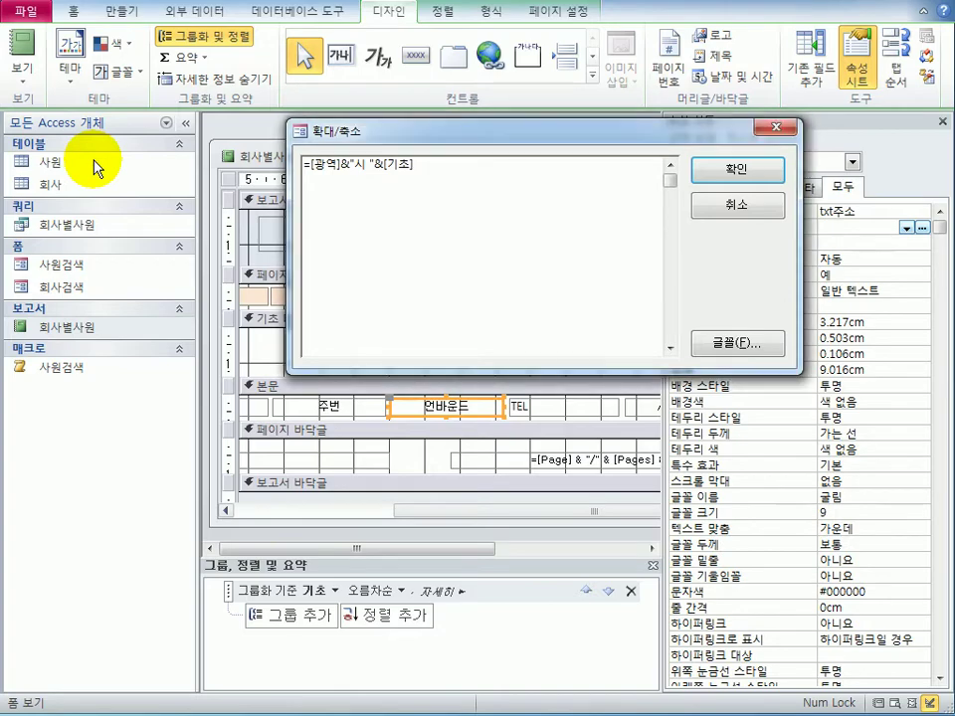
pyautogui.click(748, 168)
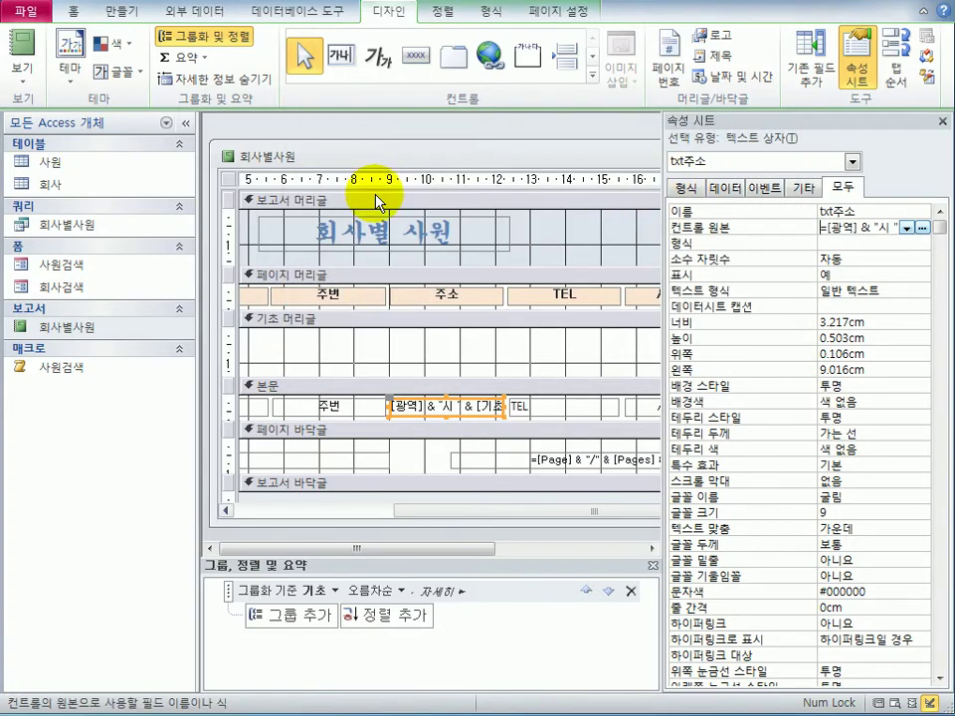
# - Check the 사원 and 회사 tables for the 광역 and 기초 address fields, closing them without saving layout changes
pyautogui.doubleClick(47, 162)
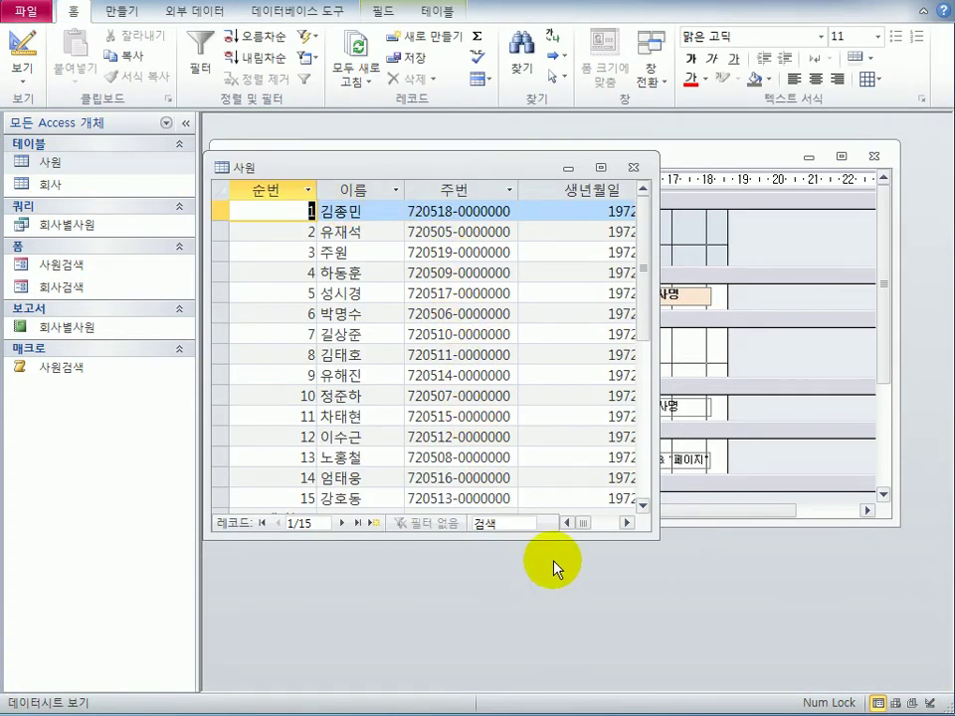
pyautogui.moveTo(582, 522)
pyautogui.mouseDown()
pyautogui.moveTo(606, 529)
pyautogui.moveTo(585, 532)
pyautogui.mouseUp()
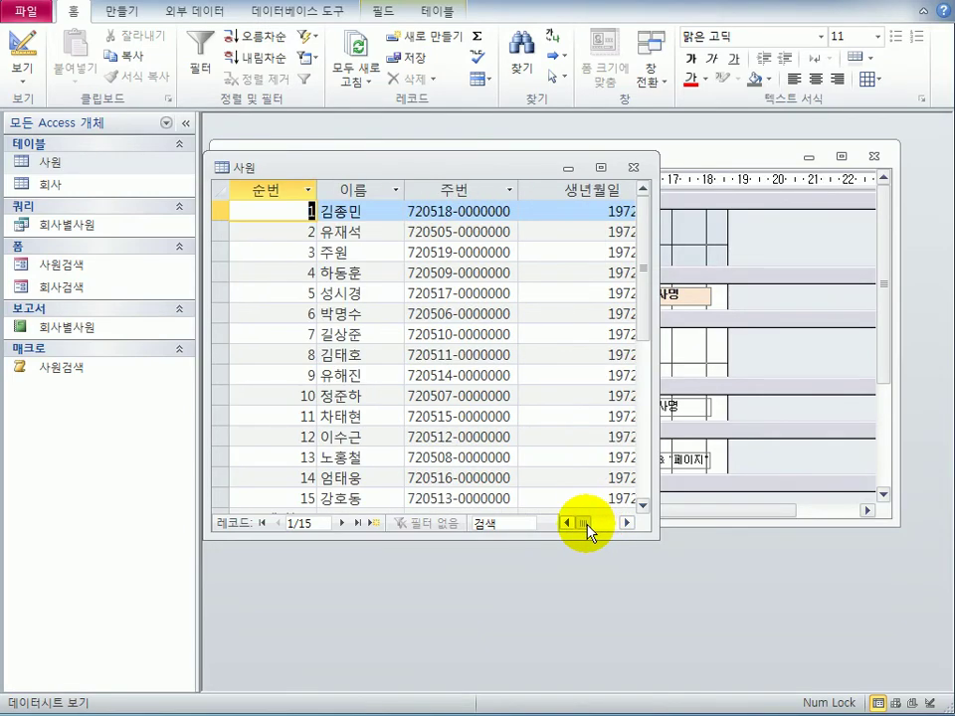
pyautogui.click(634, 170)
pyautogui.doubleClick(177, 187)
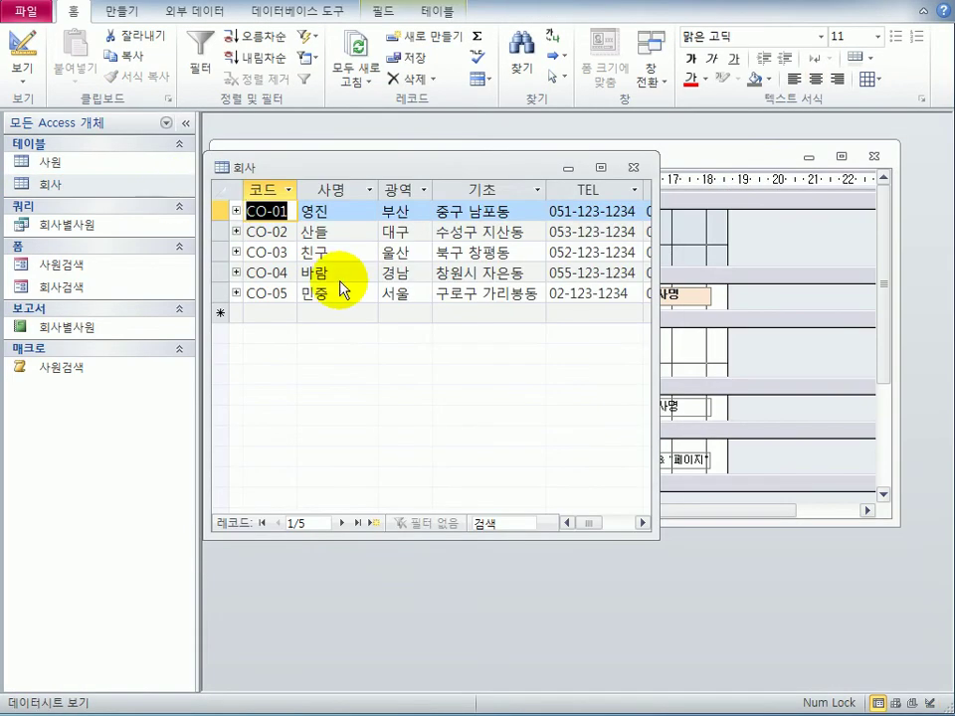
pyautogui.moveTo(433, 190); pyautogui.dragTo(442, 190)
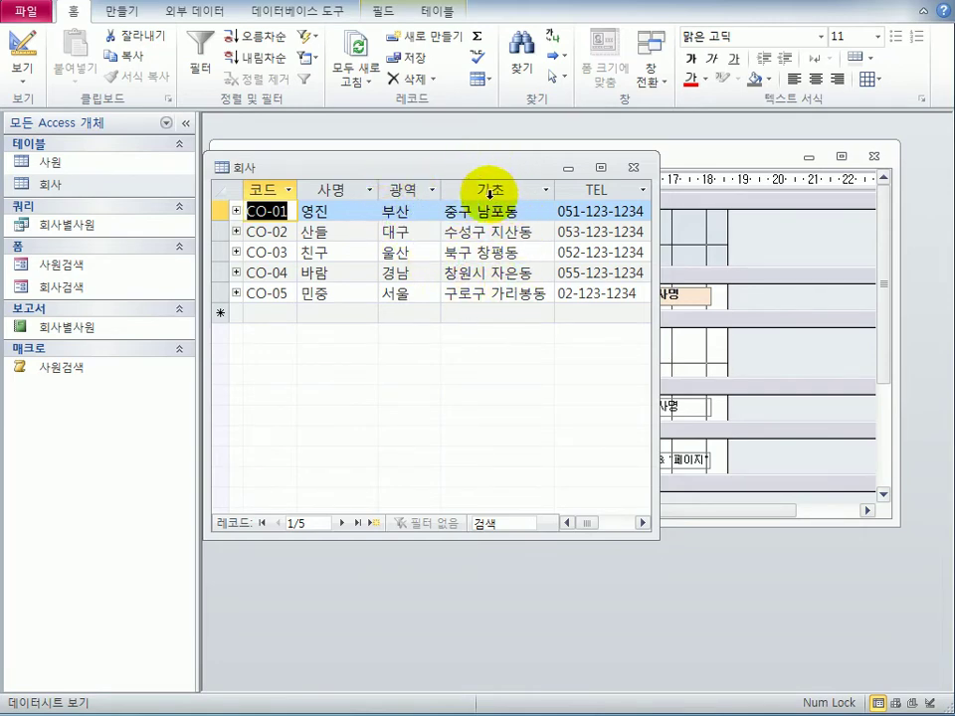
pyautogui.click(635, 169)
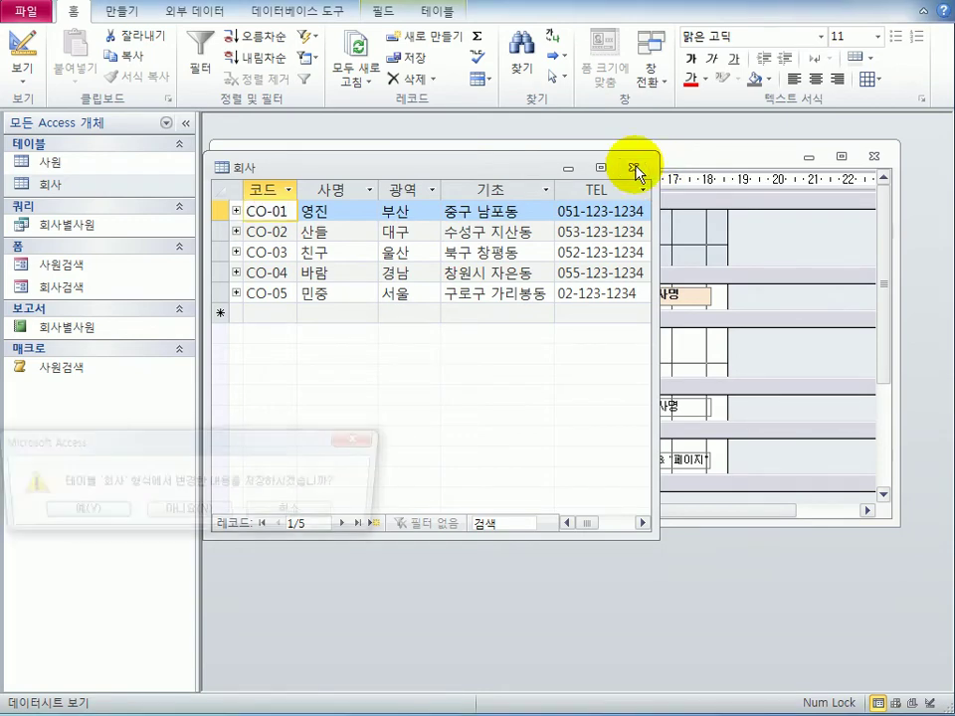
pyautogui.click(205, 514)
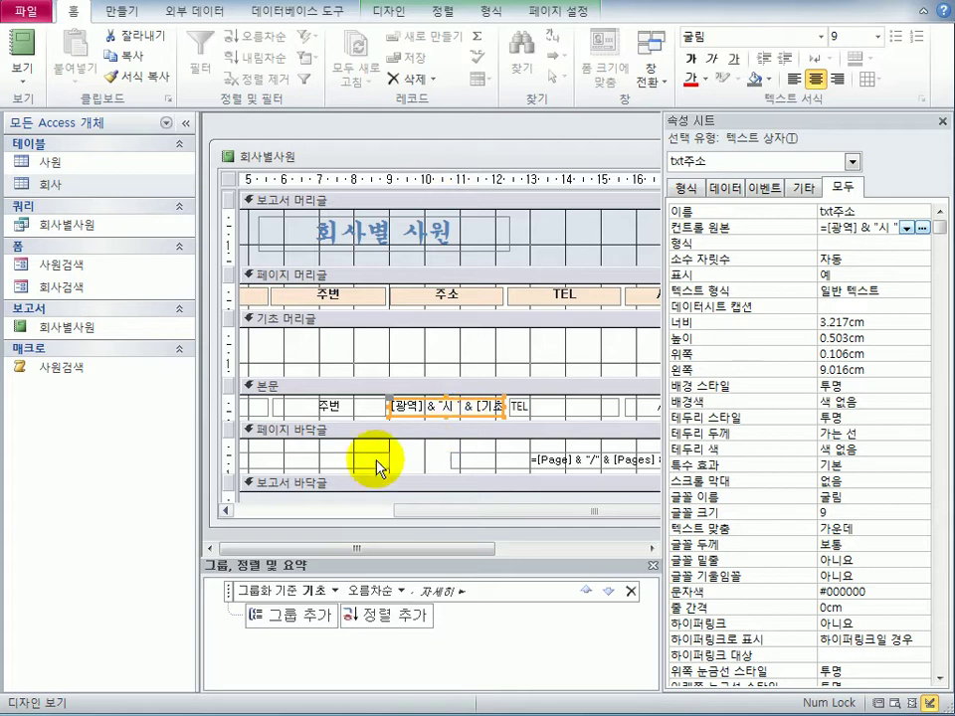
# - Examine the grouping, numbering, address and TEL columns of the 회사별사원 report in print preview, and return to the design
pyautogui.click(21, 79)
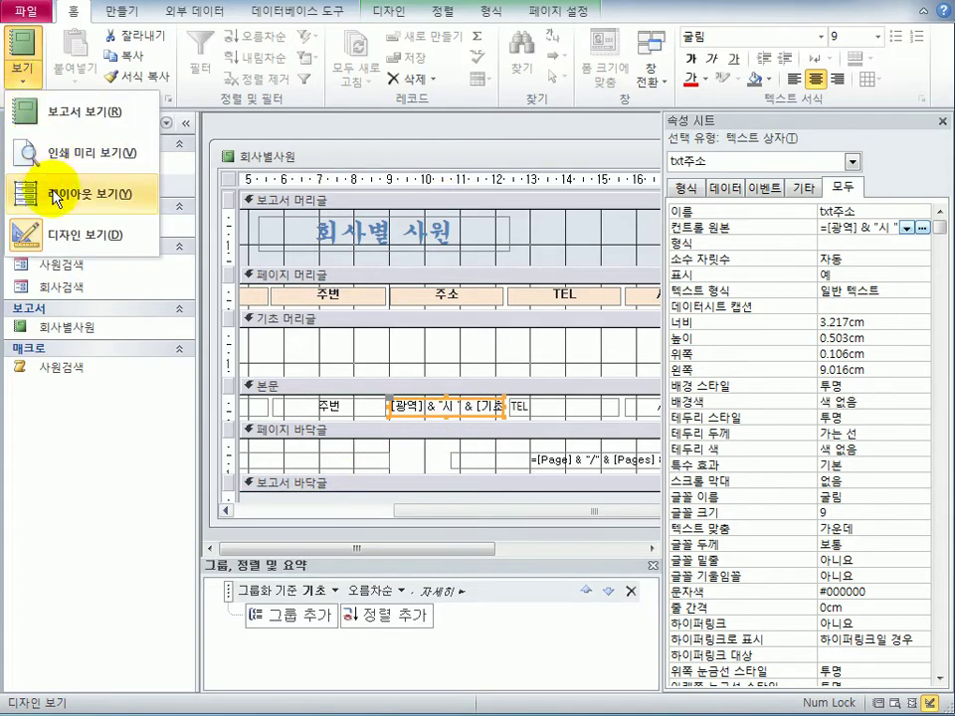
pyautogui.click(61, 159)
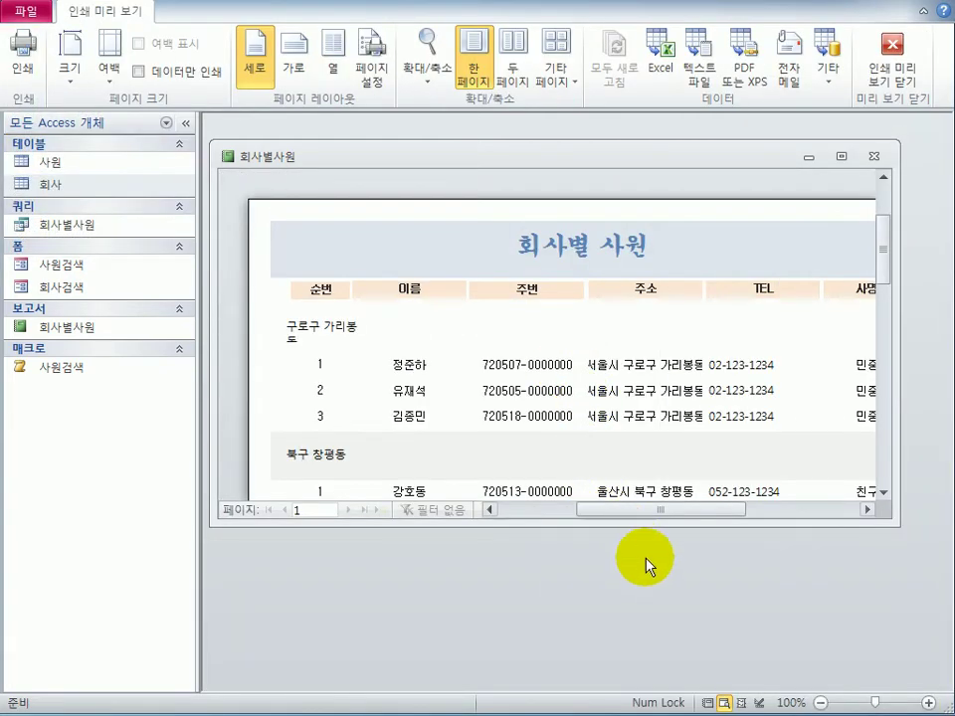
pyautogui.moveTo(668, 527); pyautogui.dragTo(681, 652)
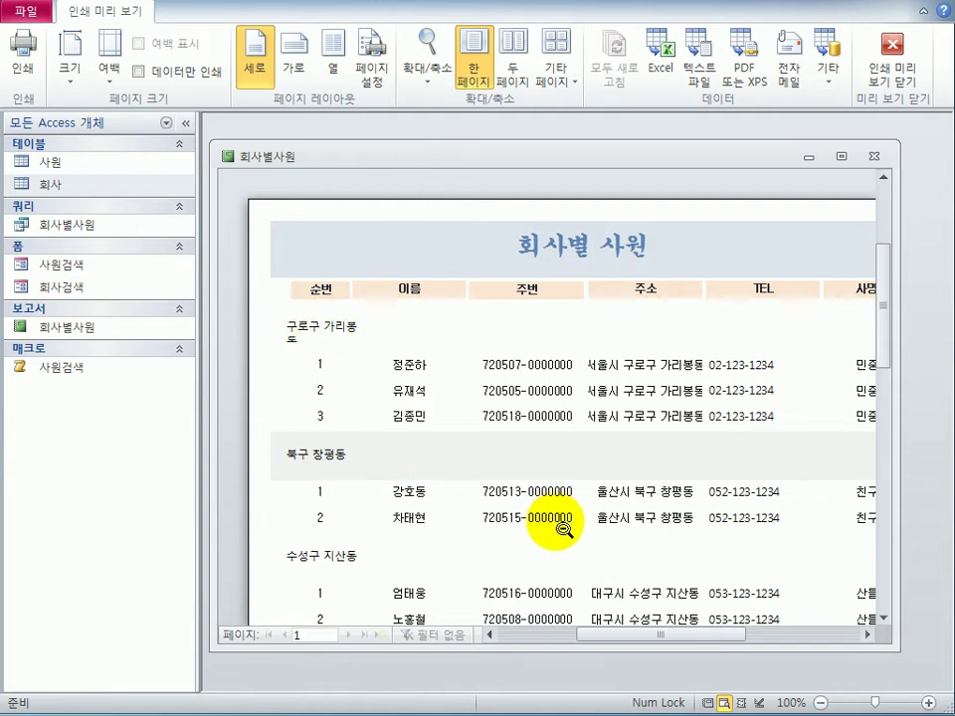
pyautogui.scroll(-5, 563, 530)
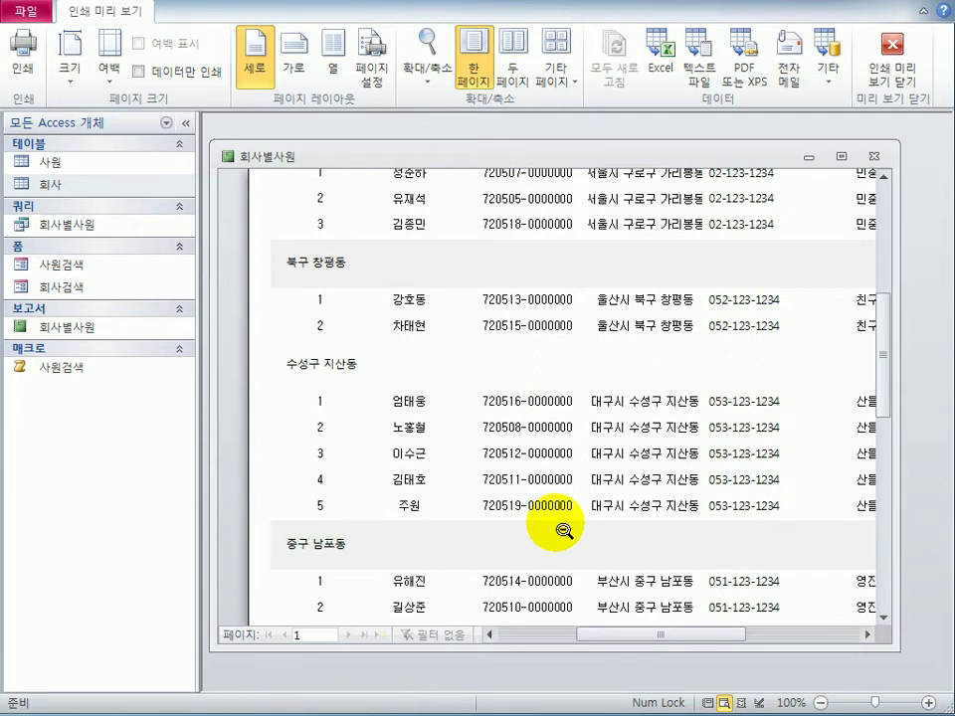
pyautogui.scroll(3, 564, 532)
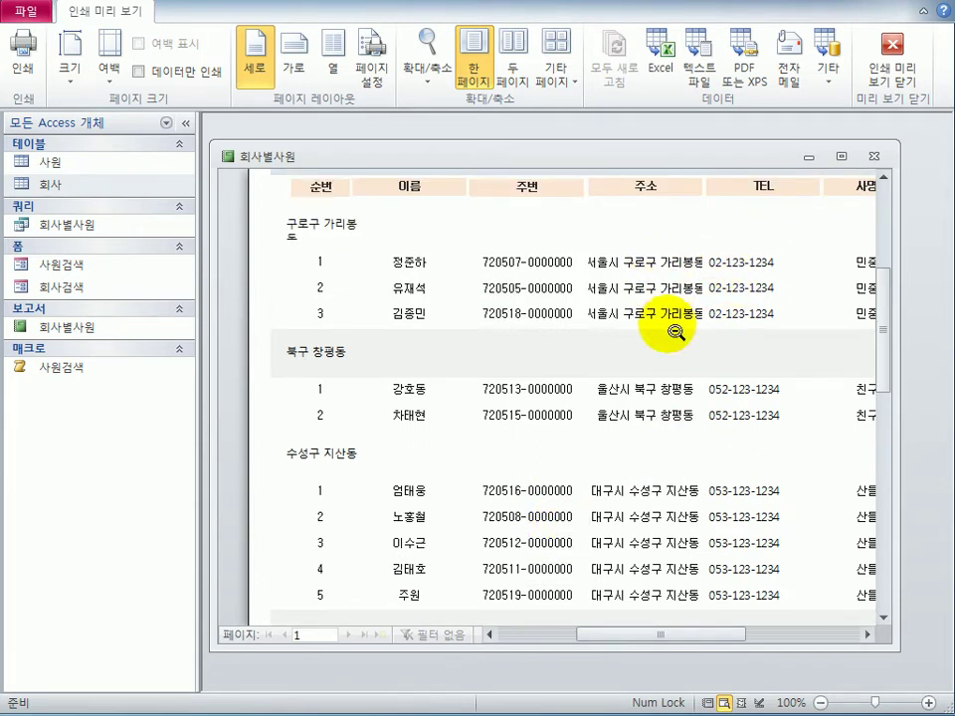
pyautogui.moveTo(725, 635)
pyautogui.mouseDown()
pyautogui.moveTo(759, 634)
pyautogui.moveTo(740, 633)
pyautogui.mouseUp()
pyautogui.scroll(-3, 586, 522)
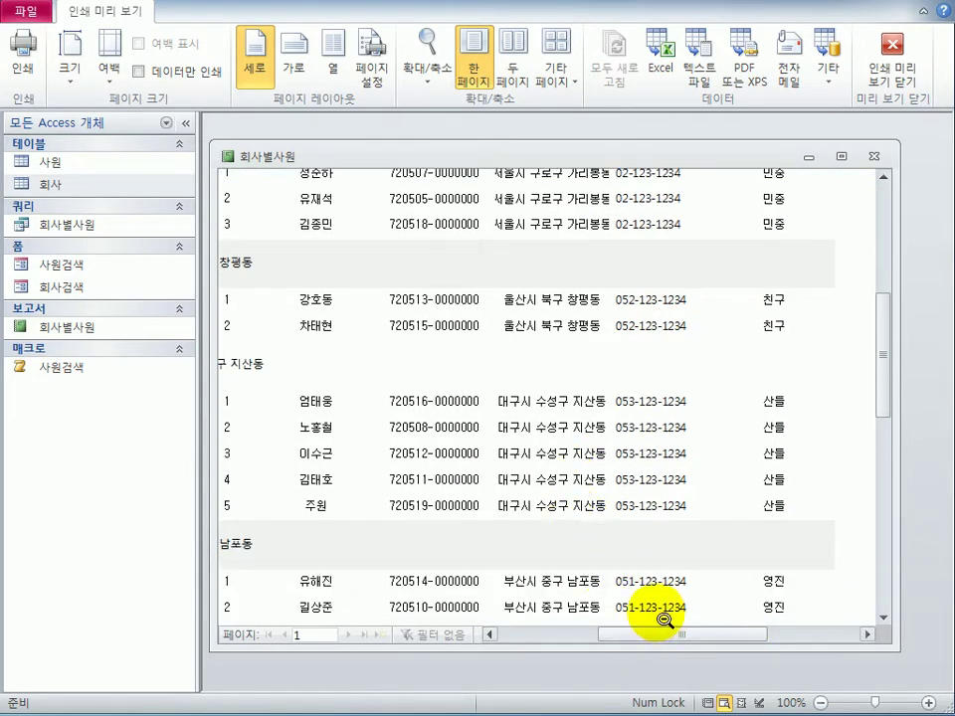
pyautogui.scroll(5, 636, 587)
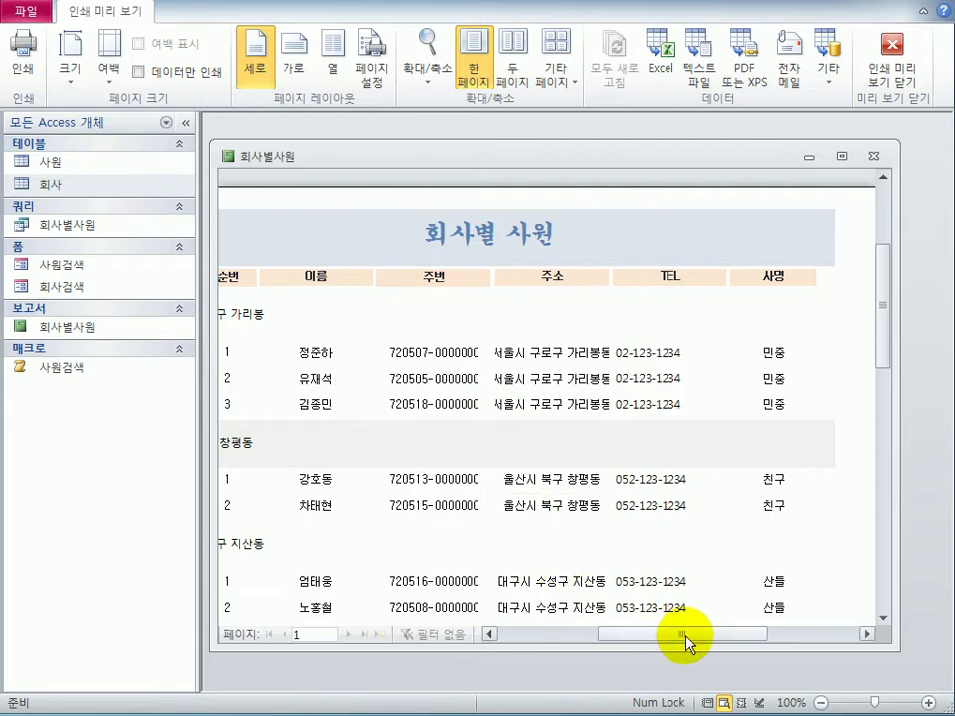
pyautogui.moveTo(687, 634); pyautogui.dragTo(623, 634)
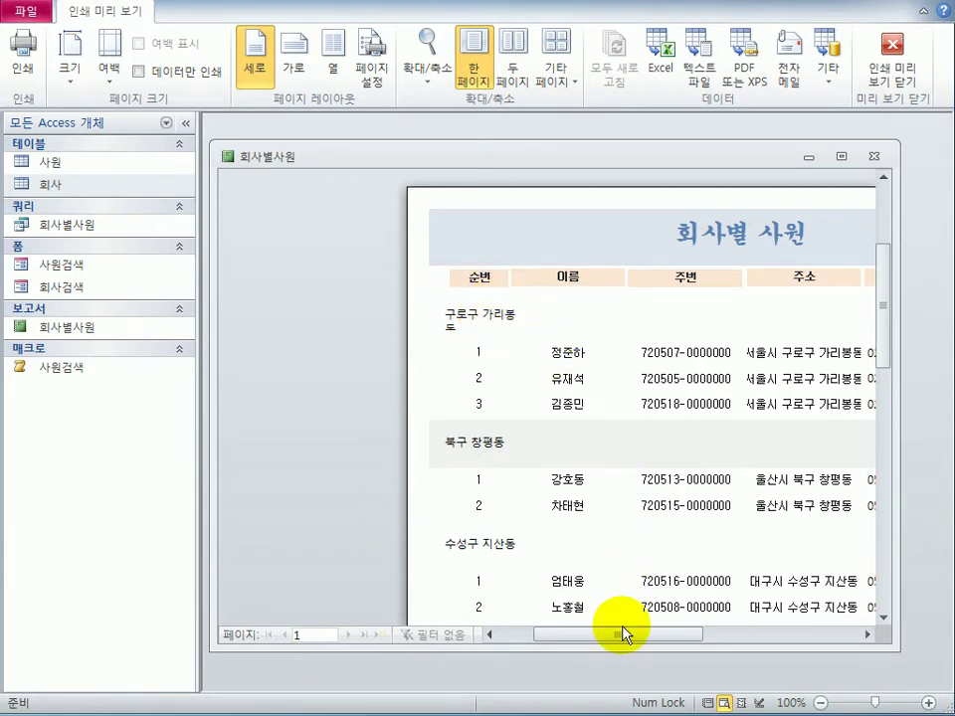
pyautogui.moveTo(618, 630); pyautogui.dragTo(687, 634)
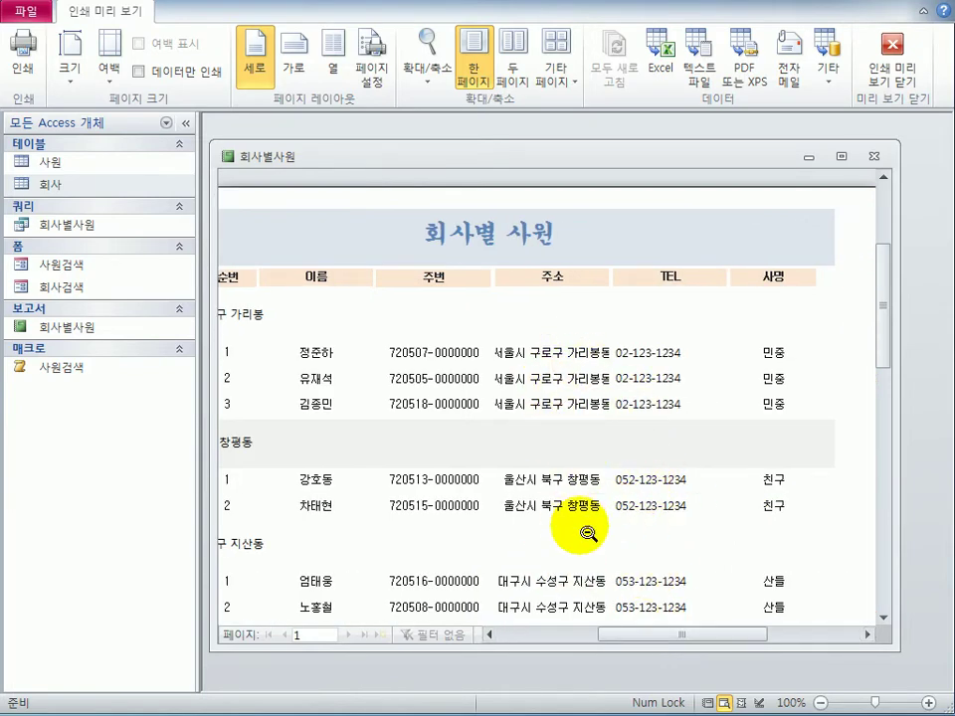
pyautogui.click(891, 50)
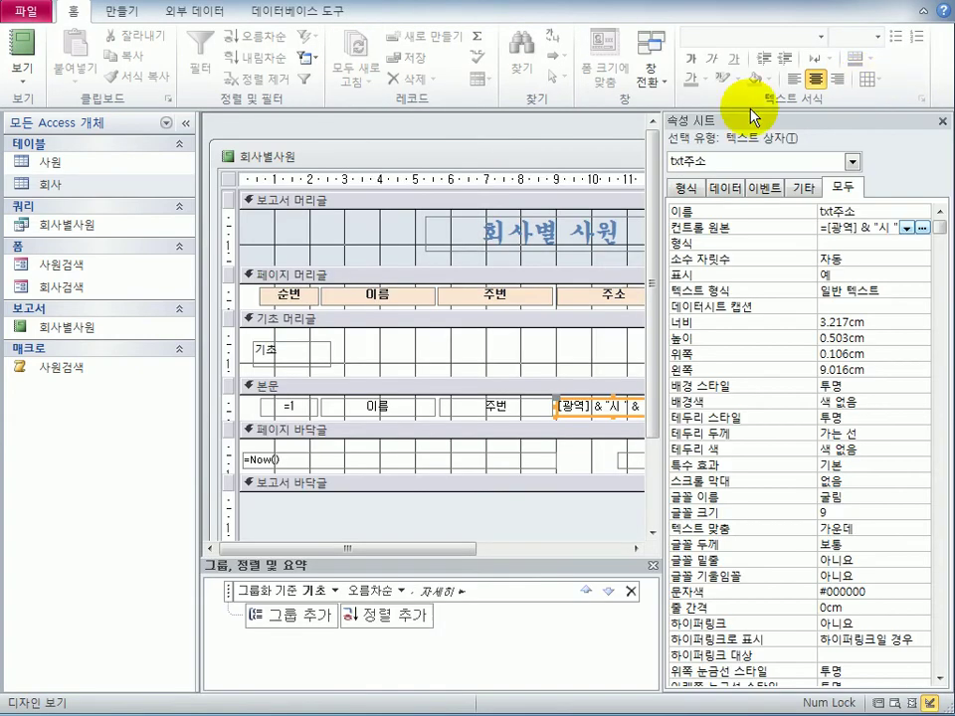
# - Widen the txt기초 text box in the 기초 머리글 section to about 4 cm
pyautogui.click(324, 348)
pyautogui.moveTo(326, 347); pyautogui.dragTo(382, 347)
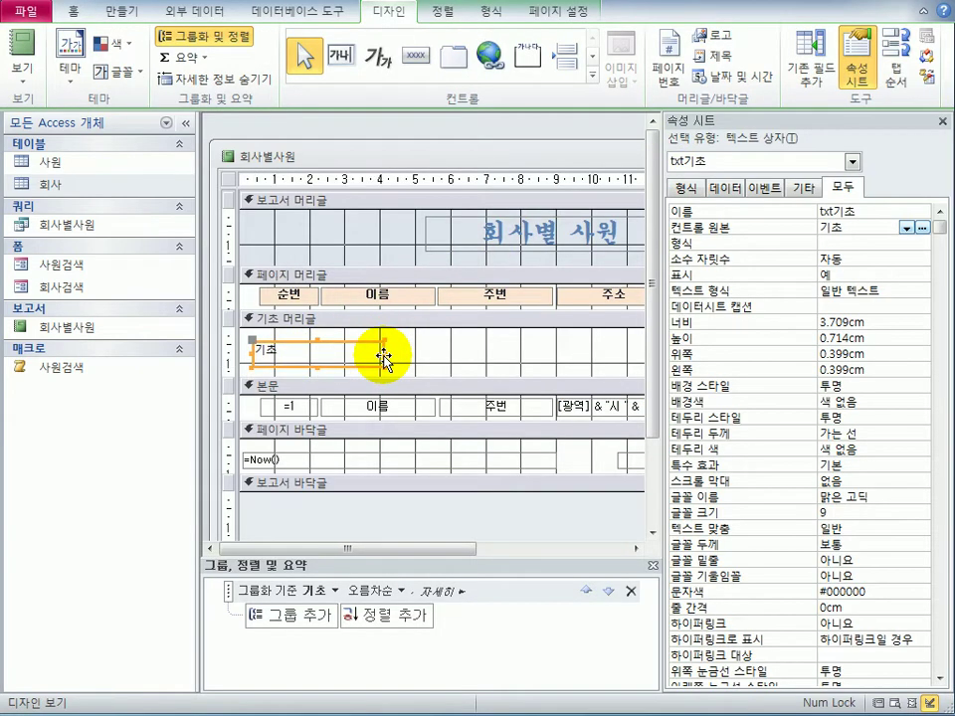
pyautogui.click(385, 350)
pyautogui.click(386, 351)
pyautogui.click(419, 517)
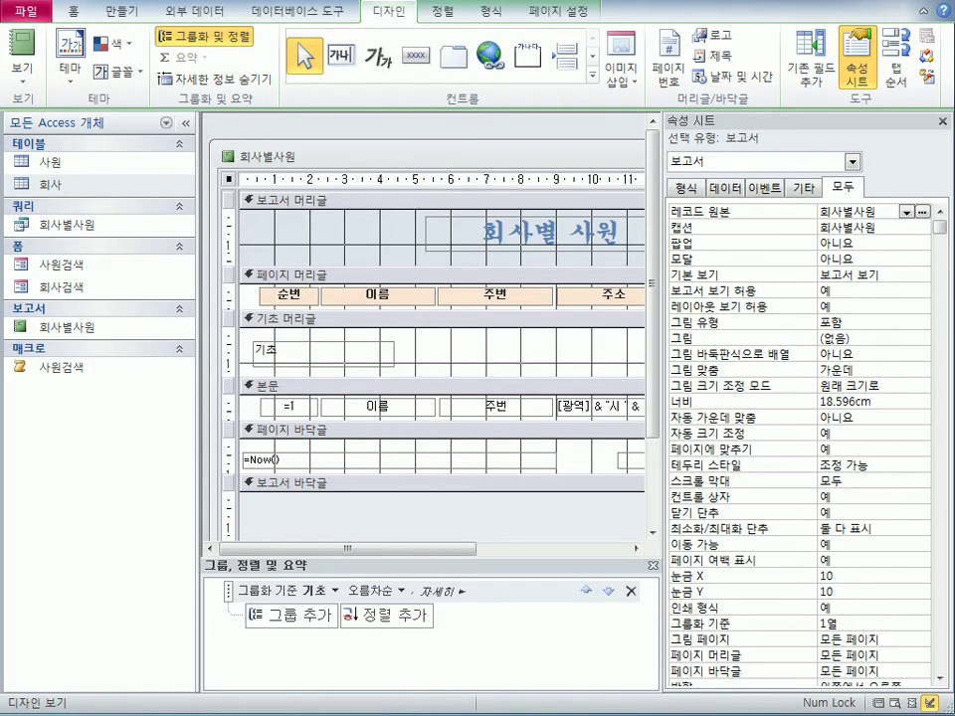
# - Close the 회사별사원 report and save its design changes
pyautogui.click(941, 121)
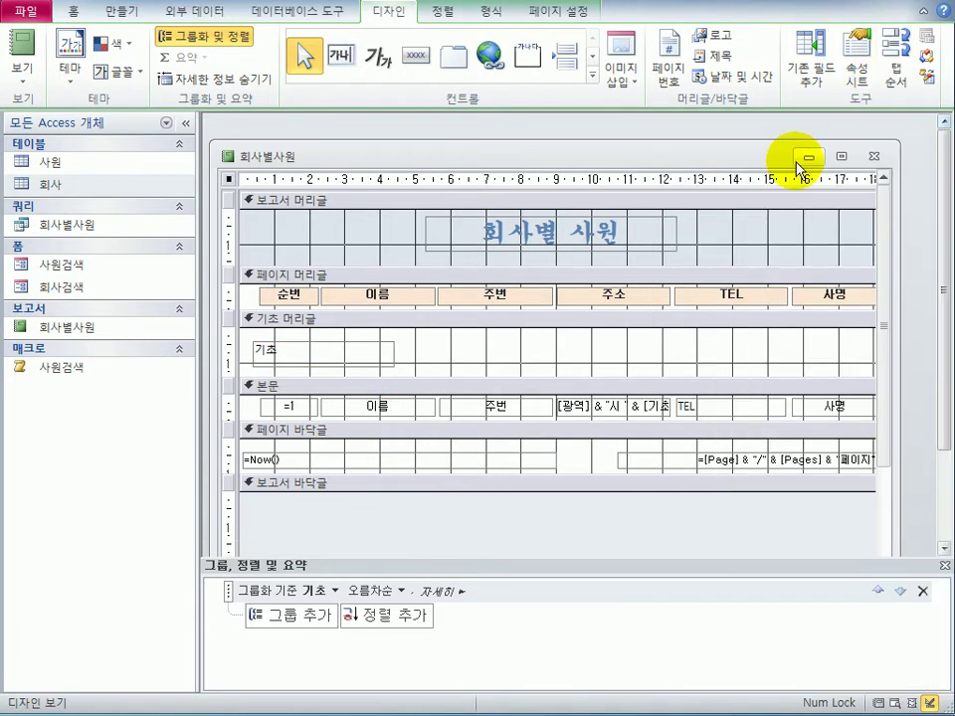
pyautogui.click(873, 156)
pyautogui.moveTo(317, 442); pyautogui.dragTo(458, 380)
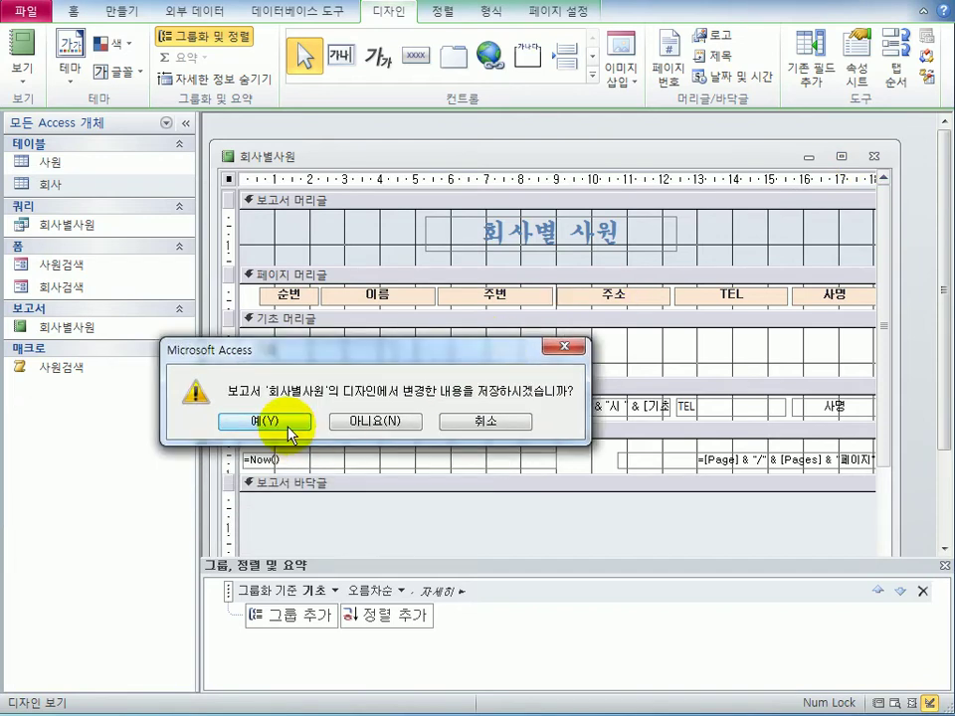
pyautogui.click(289, 422)
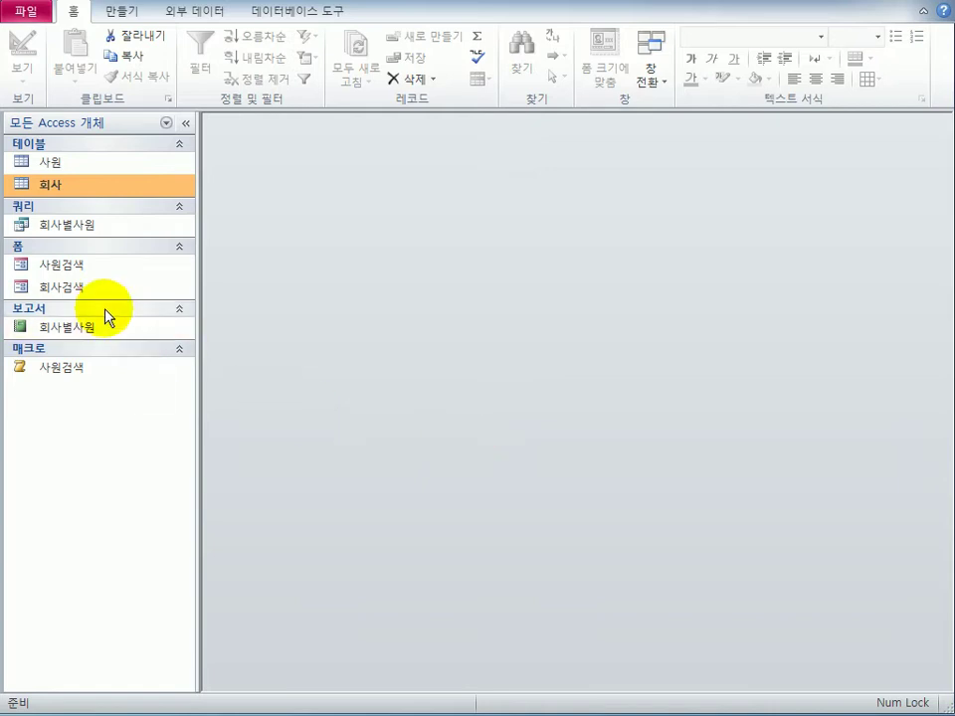
# - Open the 사원검색 form in design view
pyautogui.click(86, 268)
pyautogui.rightClick(86, 270)
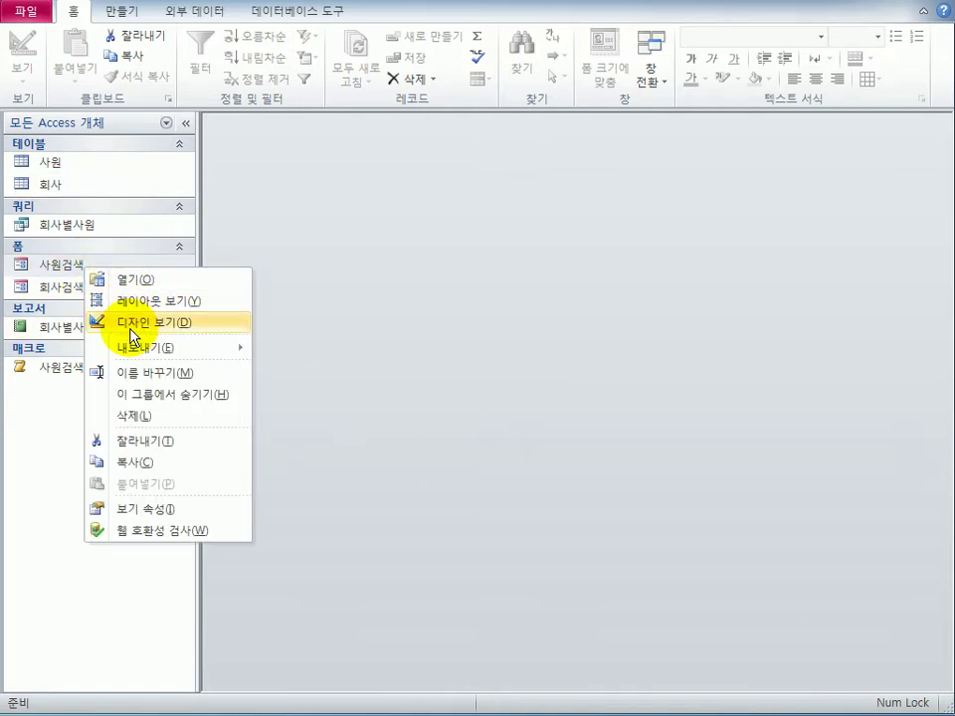
pyautogui.click(131, 325)
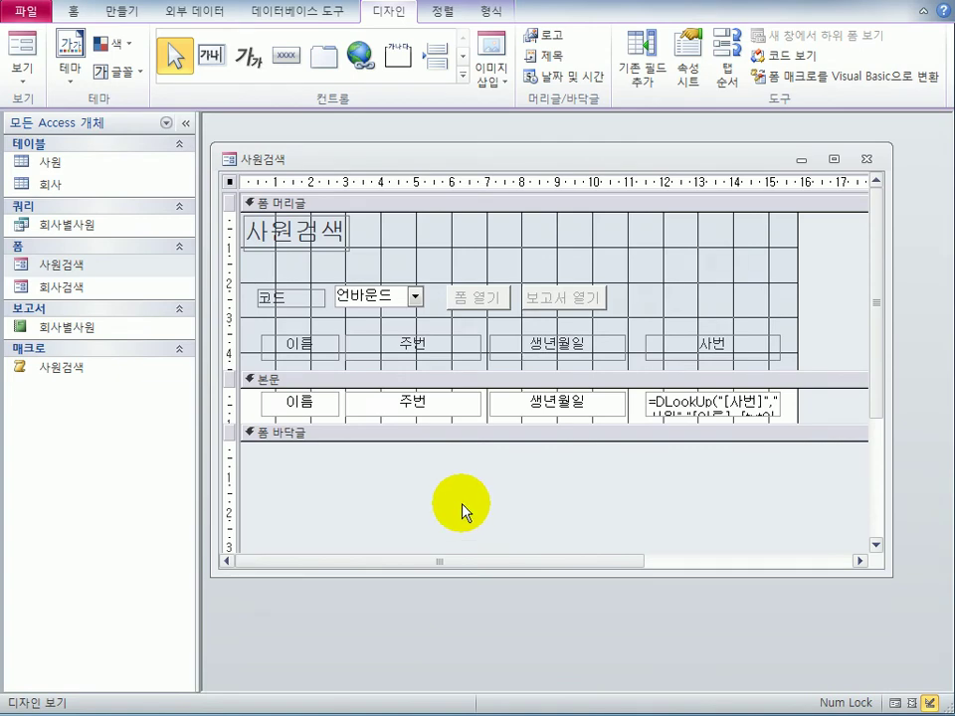
# - Create an After Update event procedure for the cmb코드 combo box and open its code
pyautogui.click(379, 296)
pyautogui.click(686, 77)
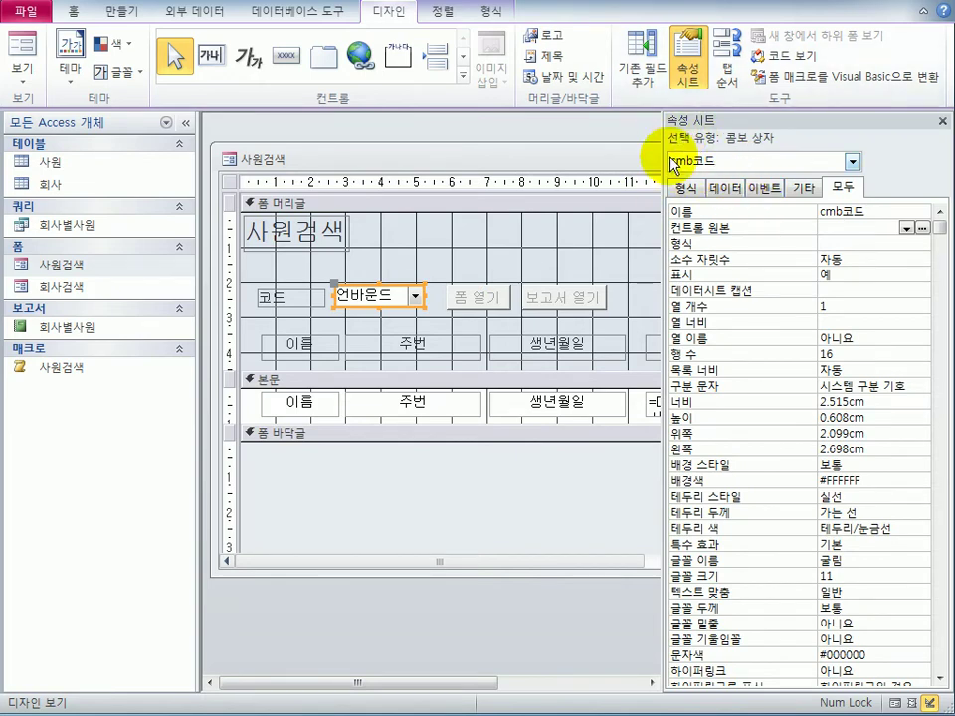
pyautogui.click(763, 188)
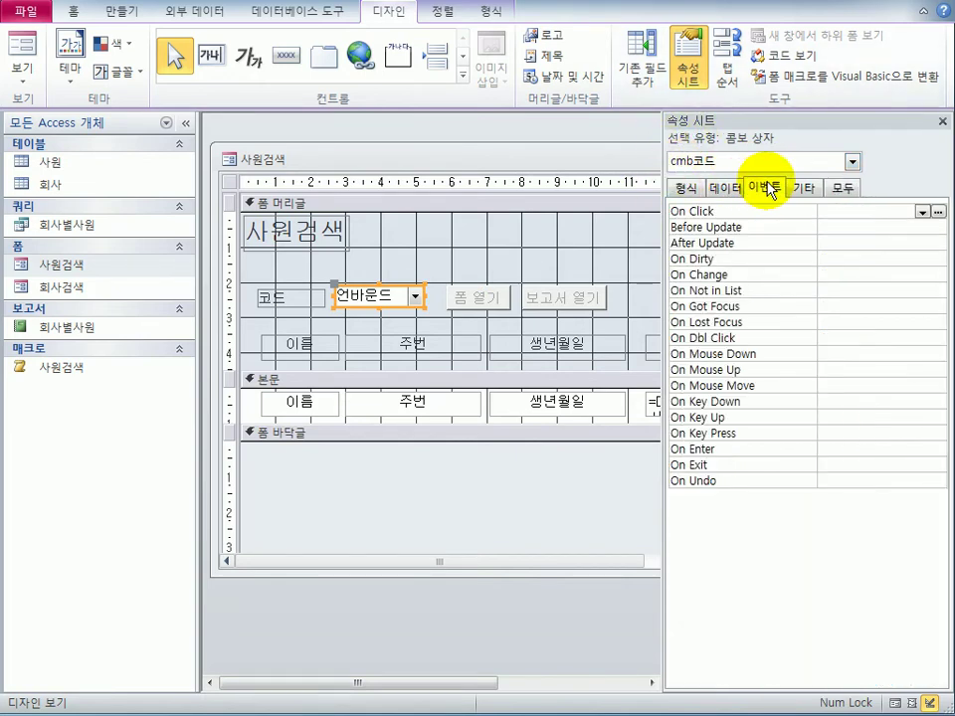
pyautogui.click(832, 244)
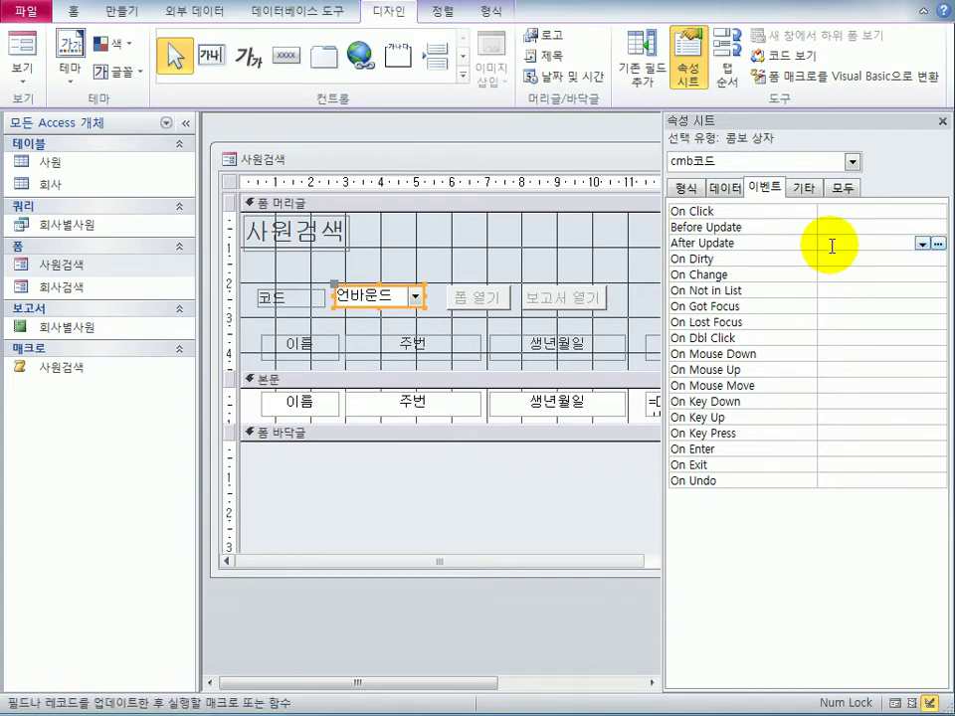
pyautogui.click(923, 244)
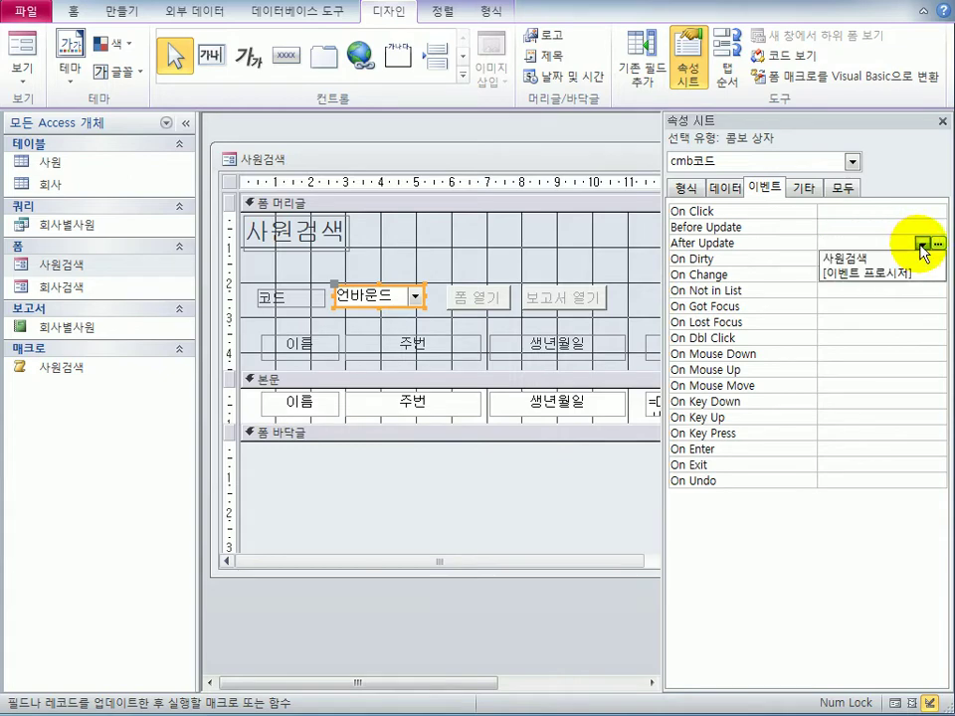
pyautogui.click(902, 273)
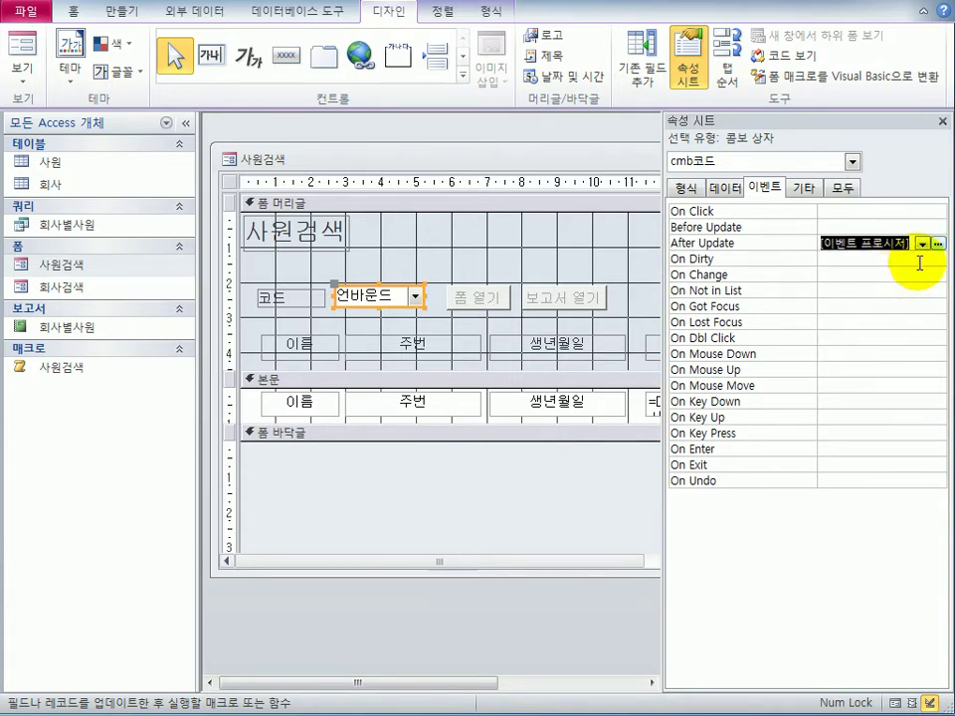
pyautogui.click(938, 244)
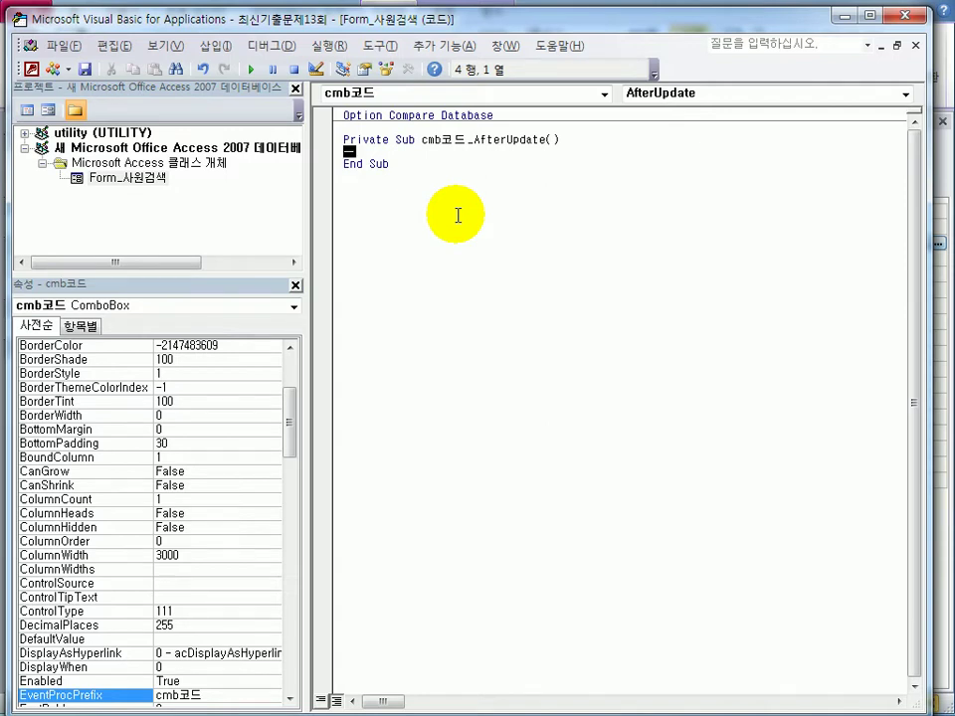
pyautogui.write('Me.')
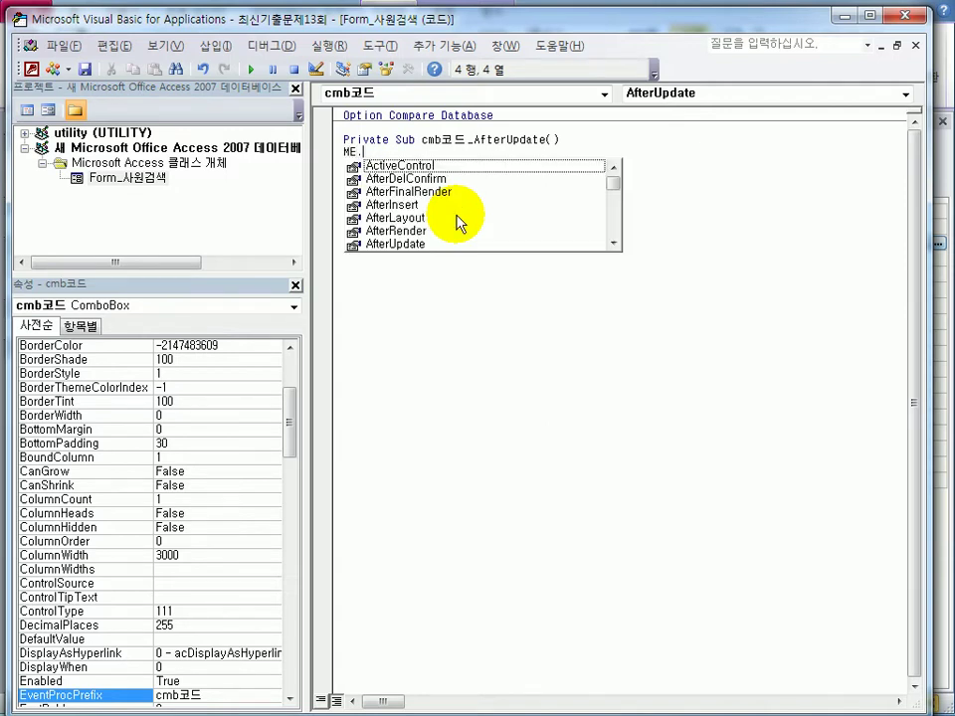
pyautogui.press('BackSpace')
pyautogui.press('BackSpace')
pyautogui.press('BackSpace')
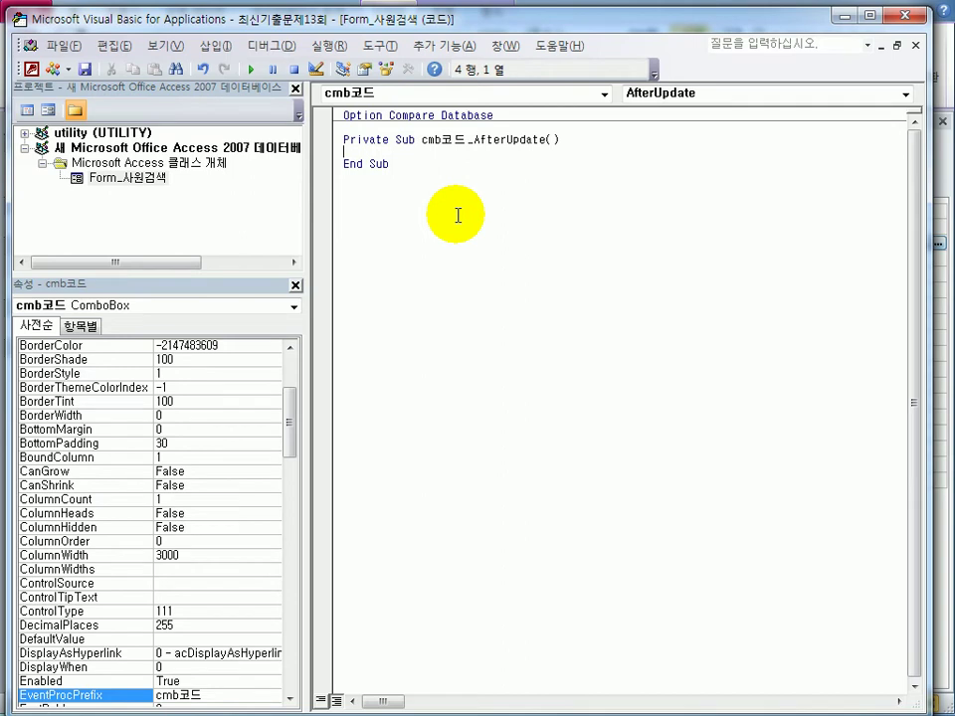
# - Begin an indented Me.RecordSource = assignment inside the cmb코드_AfterUpdate procedure
pyautogui.press('Tab')
pyautogui.write('me.')
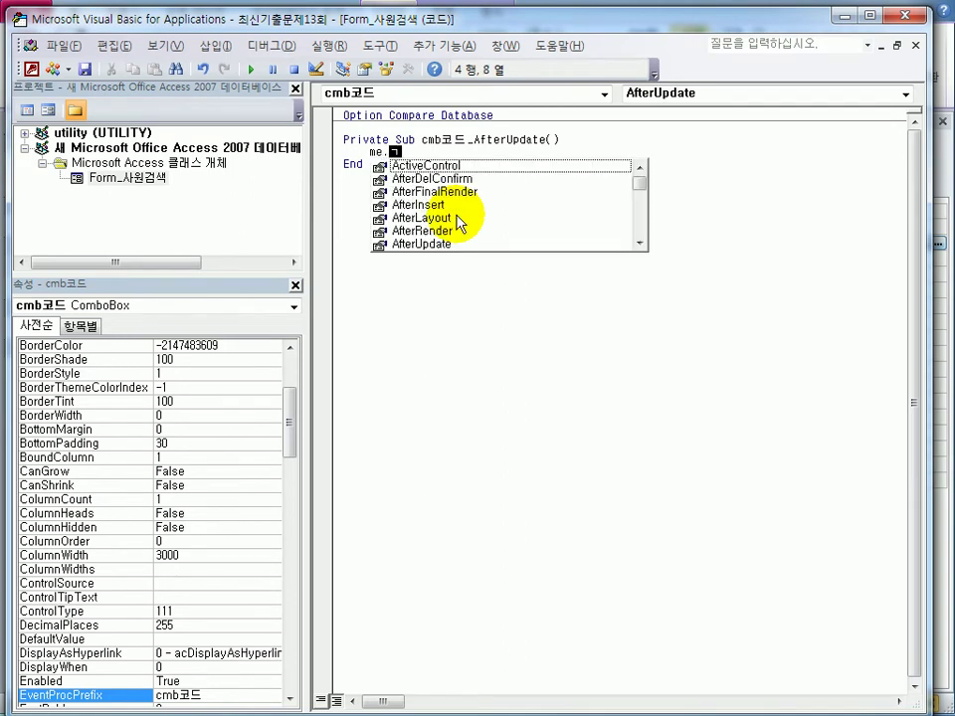
pyautogui.write('re')
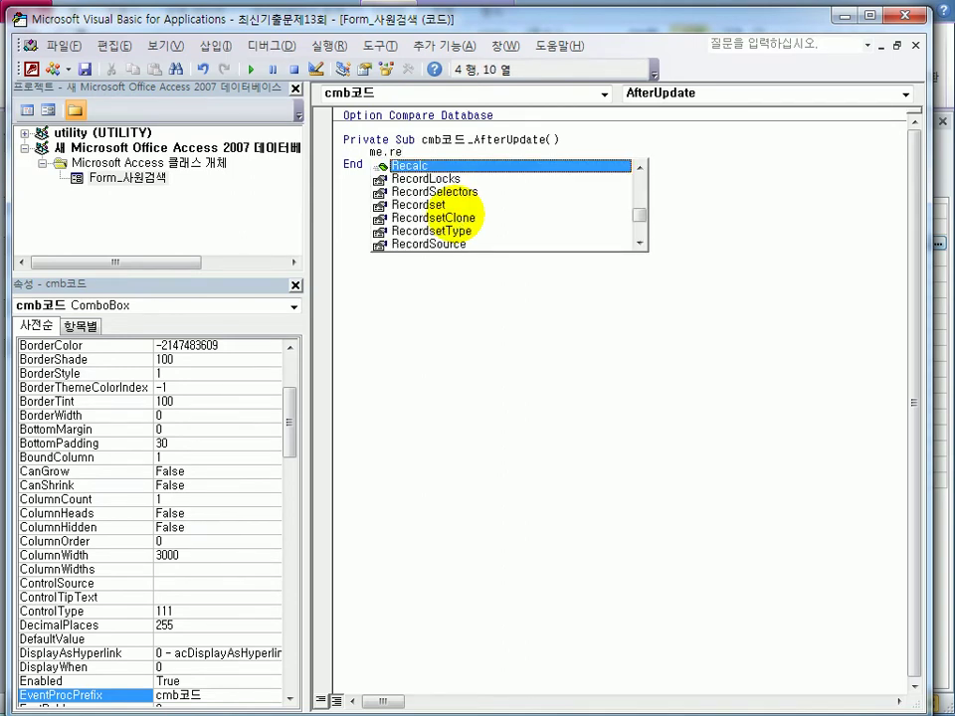
pyautogui.write('co')
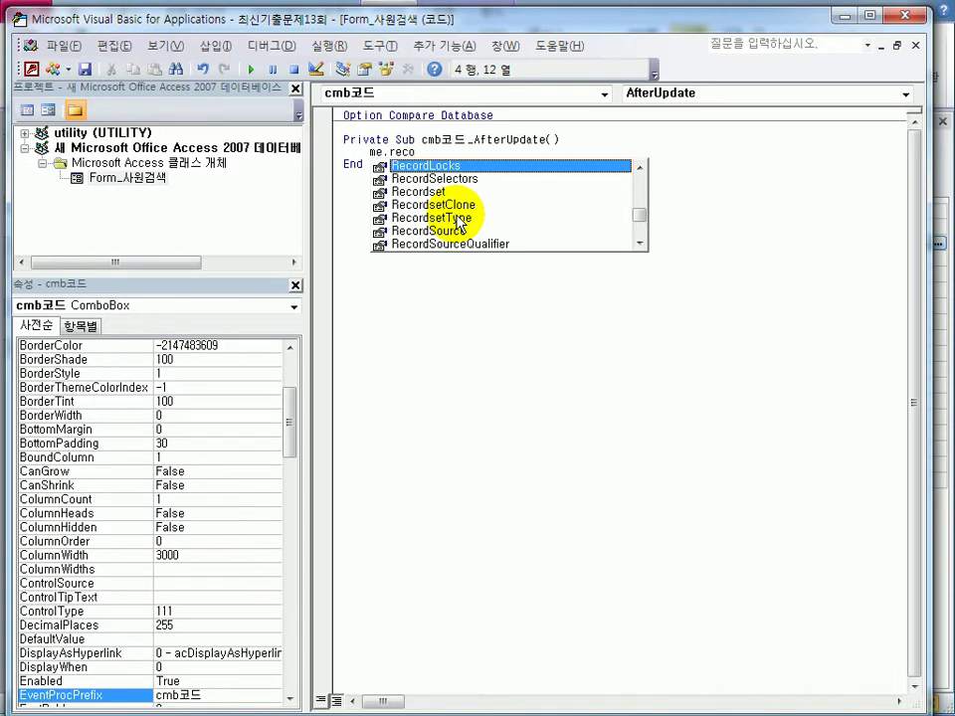
pyautogui.press('Down')
pyautogui.press('Down')
pyautogui.press('Down')
pyautogui.press('Down')
pyautogui.press('Down')
pyautogui.press('Tab')
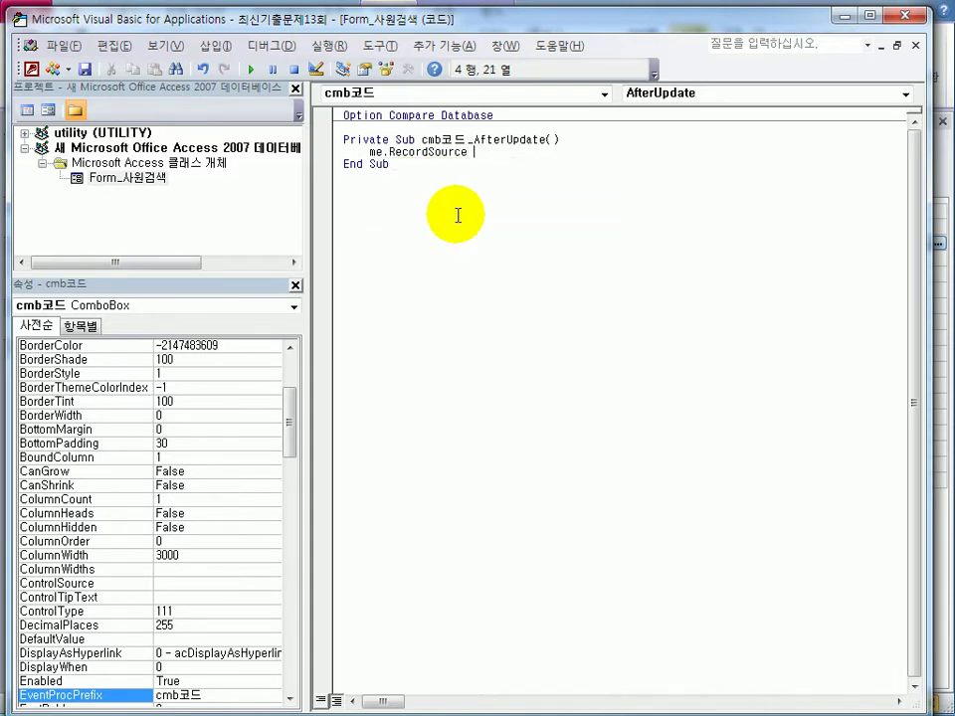
pyautogui.write('=')
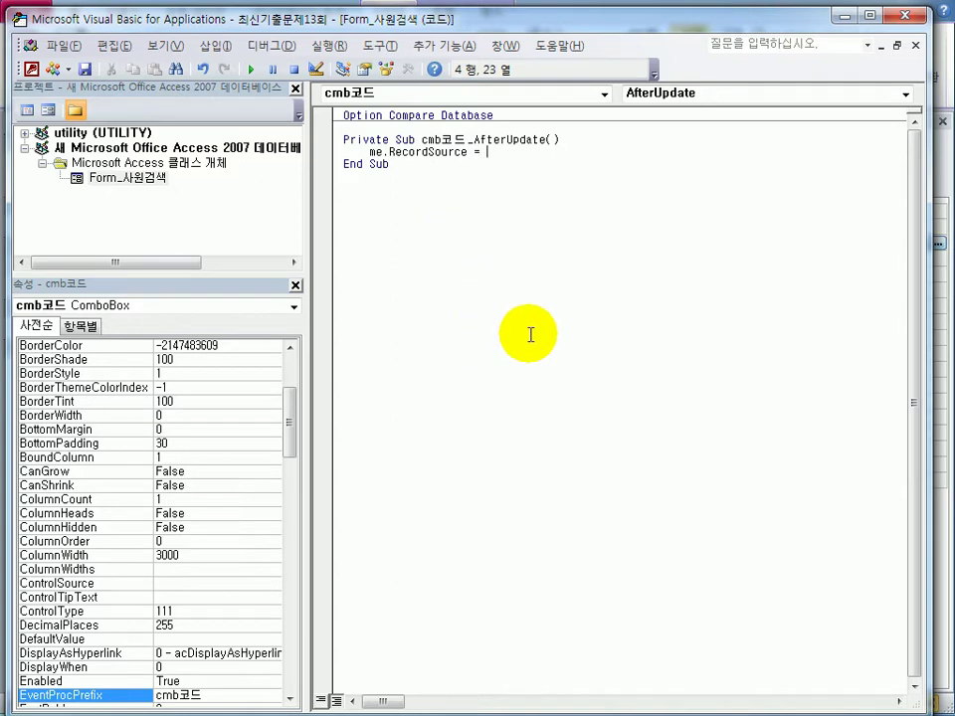
# - Complete the RecordSource assignment with the string "select * from 사원 where 코드 = cmb코드"
pyautogui.write(' "')
pyautogui.write('select ')
pyautogui.write('* from')
pyautogui.write('tb')
pyautogui.press('BackSpace')
pyautogui.press('BackSpace')
pyautogui.press('Hangul')
pyautogui.write('상')
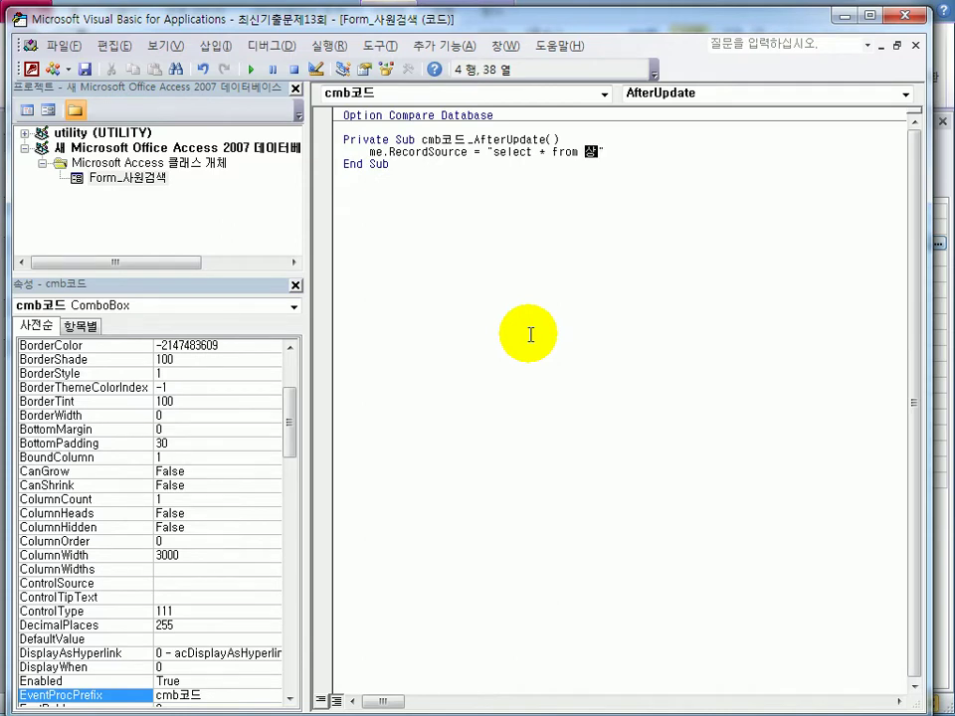
pyautogui.write('원 ㅈ')
pyautogui.press('BackSpace')
pyautogui.press('Hangul')
pyautogui.write('wher')
pyautogui.write('e')
pyautogui.write('코드 ')
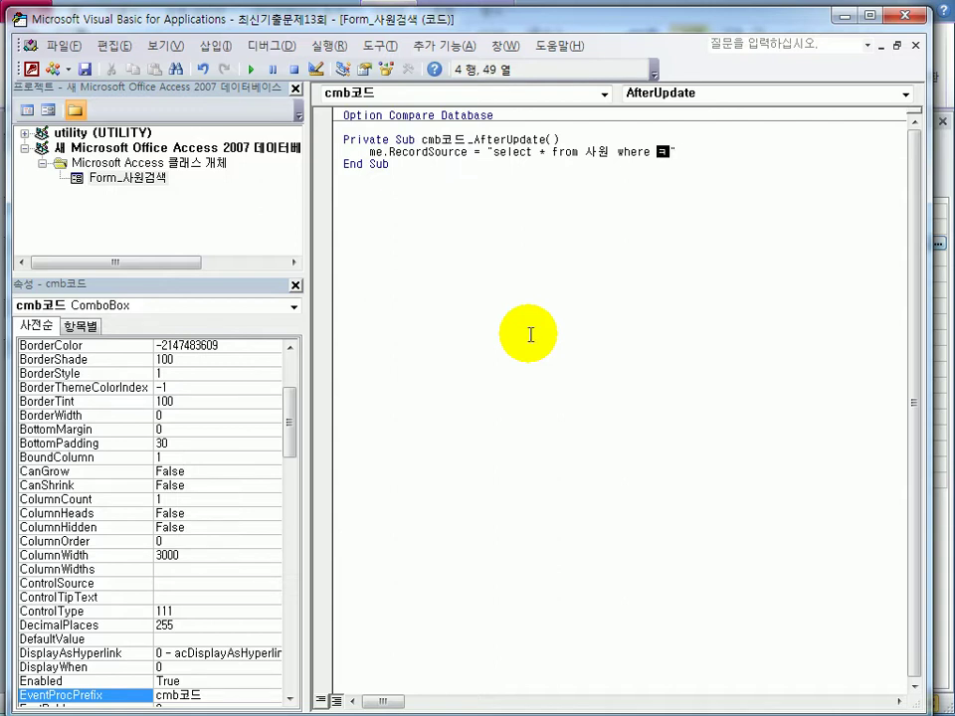
pyautogui.write('= cmb코드')
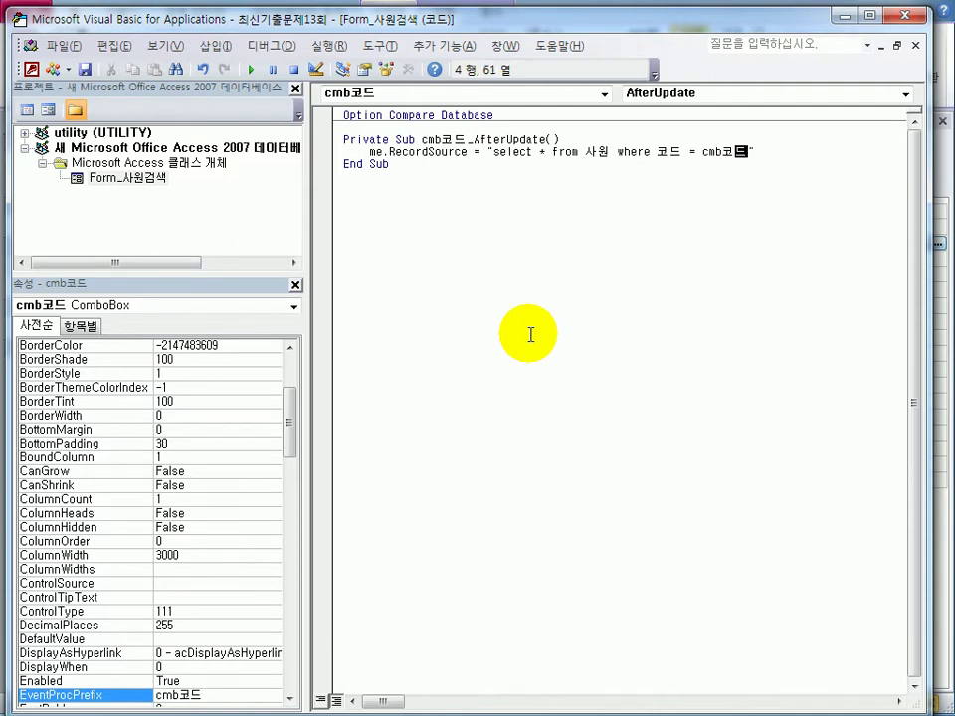
# - Rewrite the query's criterion to concatenate the combo value in single quotes as '" & cmb코드 & "'", and close the code editor
pyautogui.click(702, 154)
pyautogui.write("'")
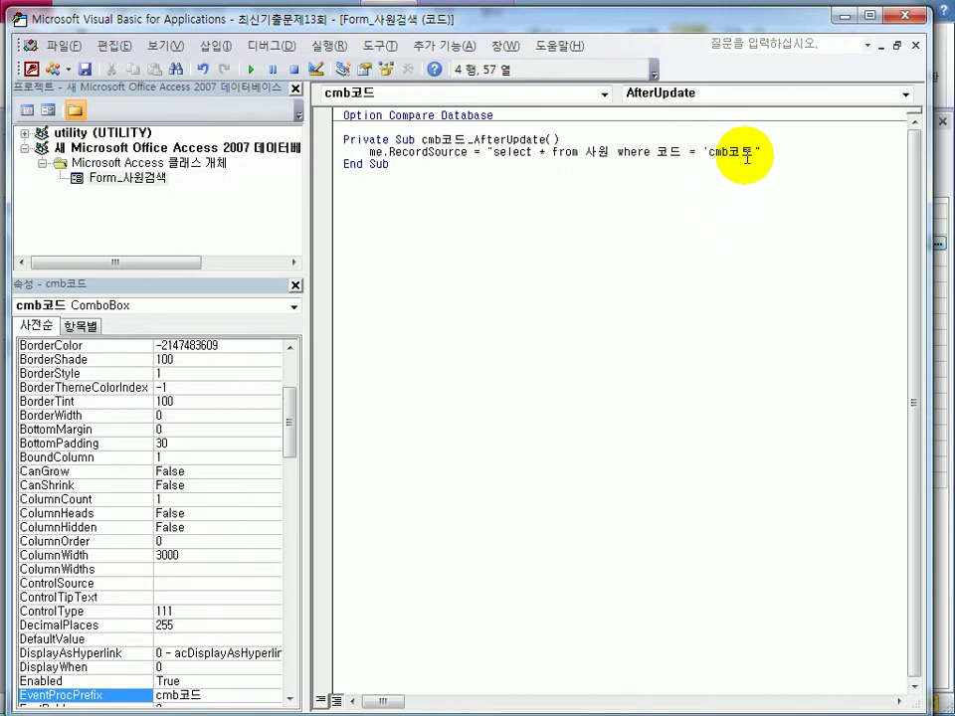
pyautogui.press('Right')
pyautogui.press('Right')
pyautogui.press('Right')
pyautogui.press('Right')
pyautogui.press('Right')
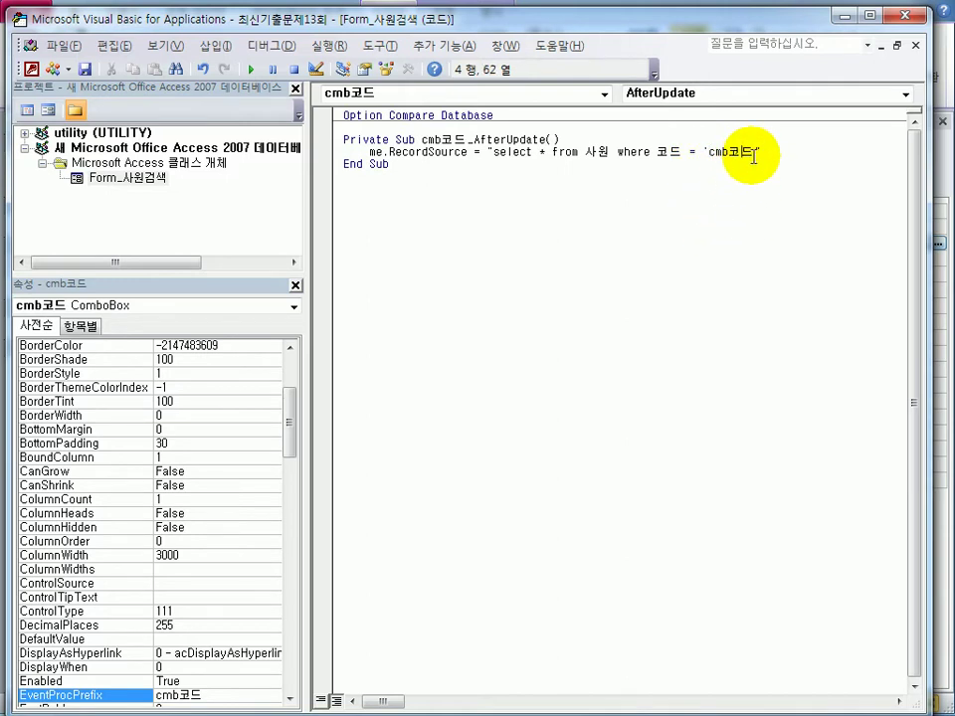
pyautogui.press('Right')
pyautogui.write('\'"')
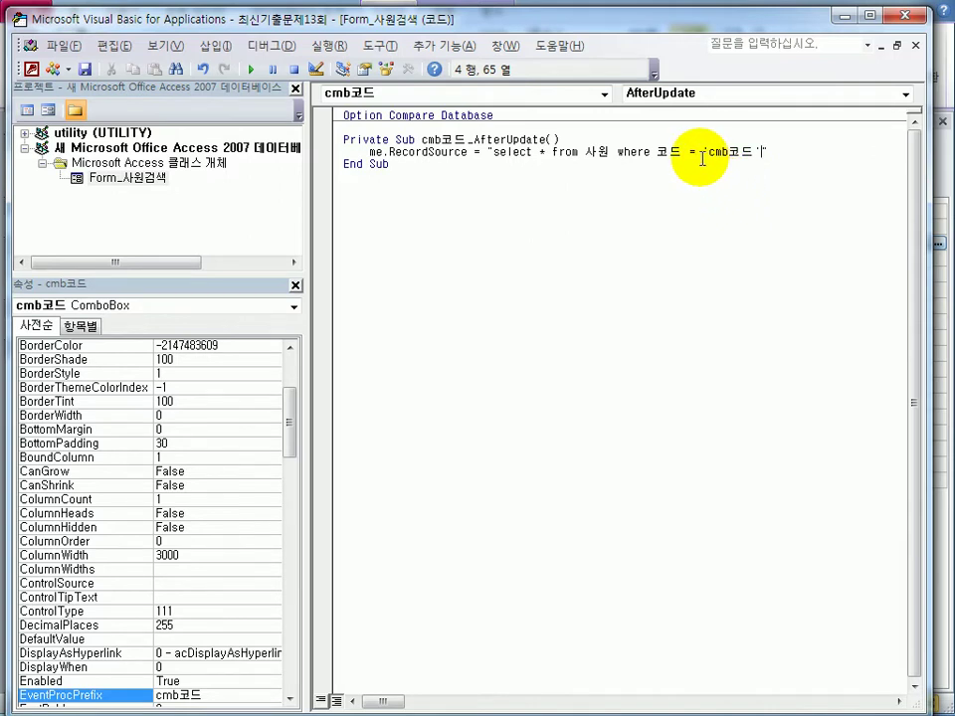
pyautogui.click(708, 153)
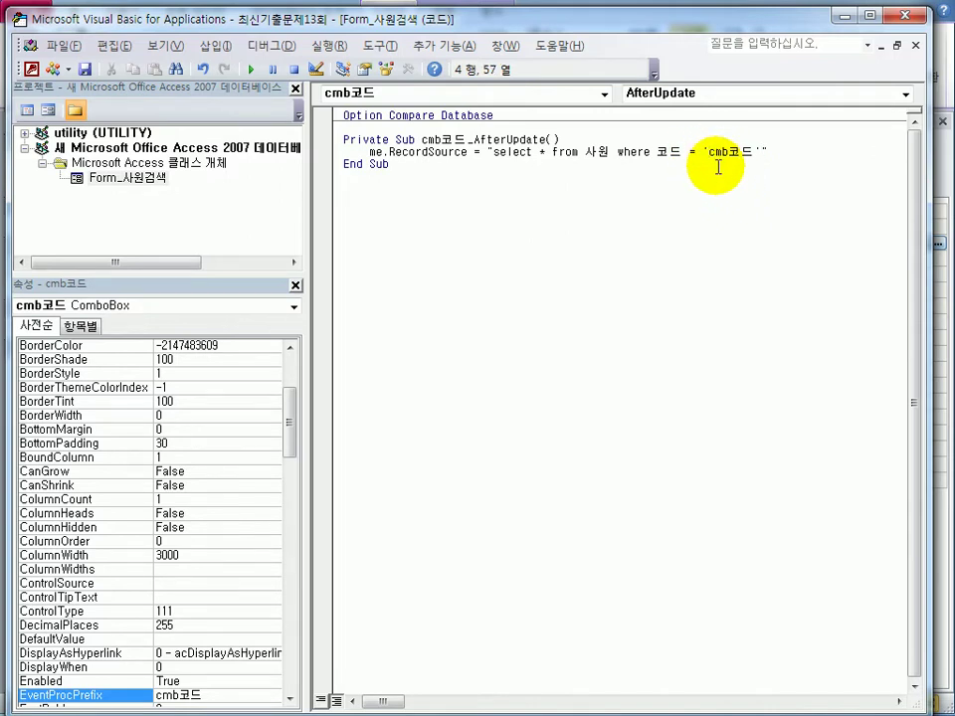
pyautogui.write('" &')
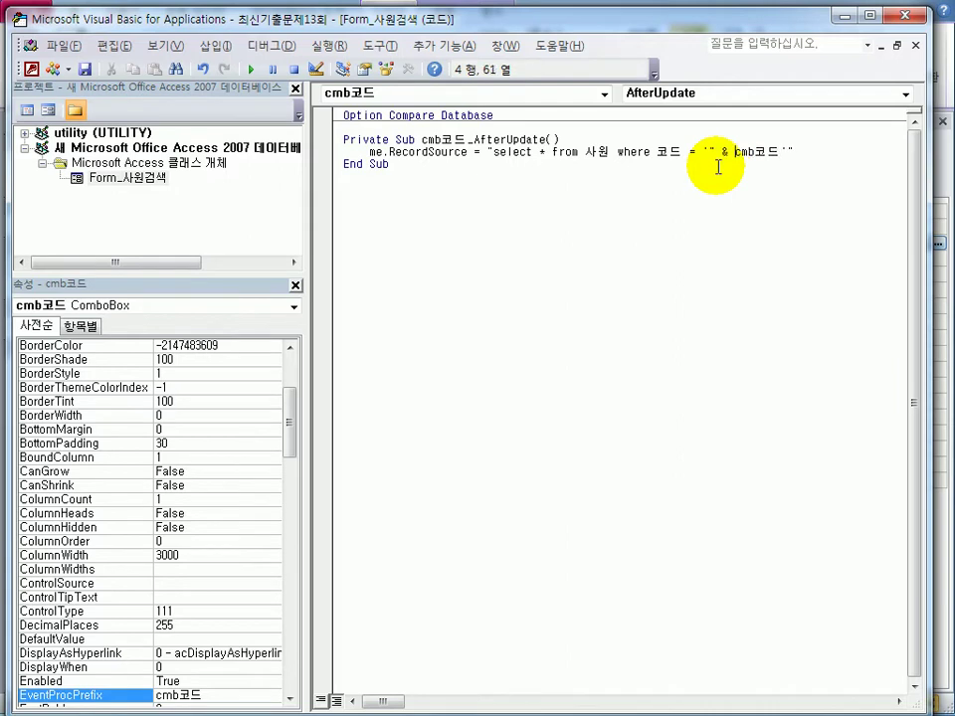
pyautogui.press('Right')
pyautogui.press('Right')
pyautogui.press('Right')
pyautogui.press('Right')
pyautogui.press('Right')
pyautogui.write('& "')
pyautogui.click(720, 214)
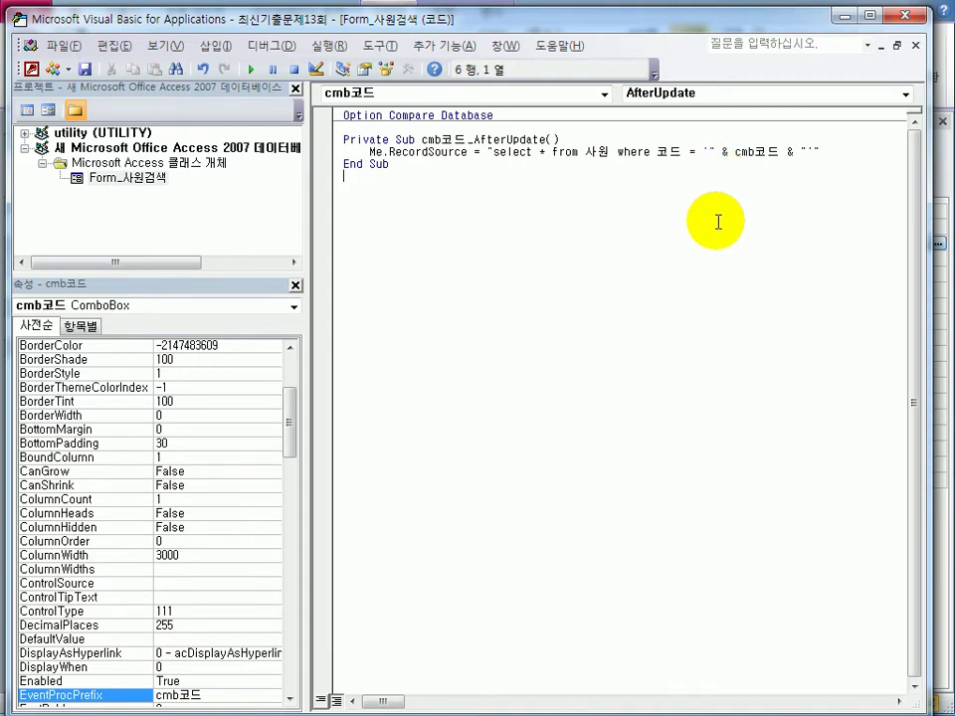
pyautogui.click(904, 15)
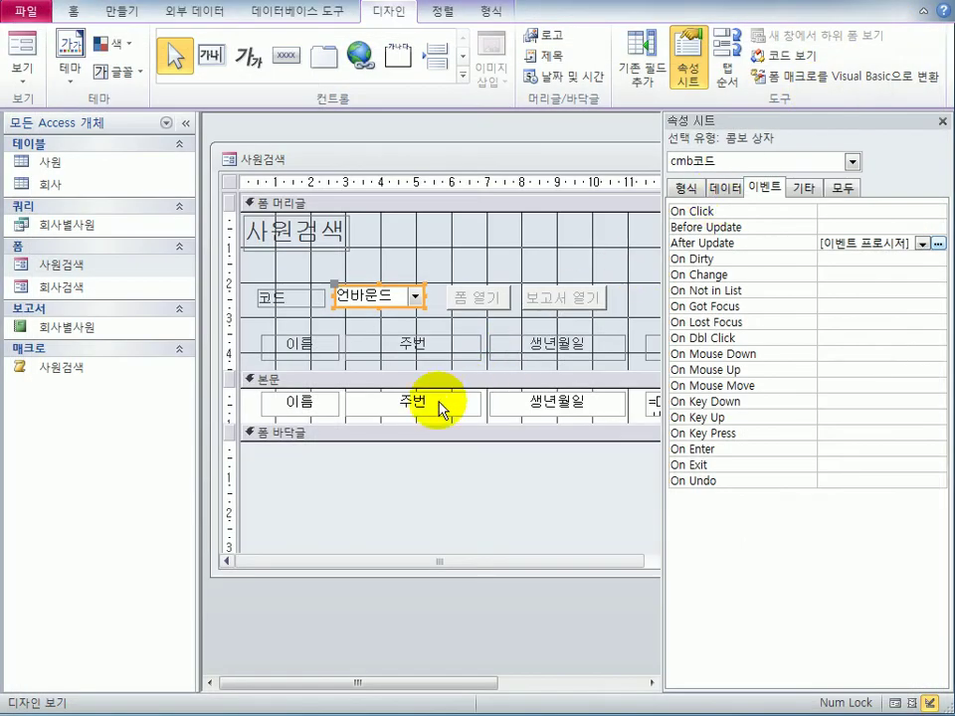
# - Check the 코드 column's values in the 사원 table, widening its window, and close the table
pyautogui.click(97, 167)
pyautogui.doubleClick(96, 168)
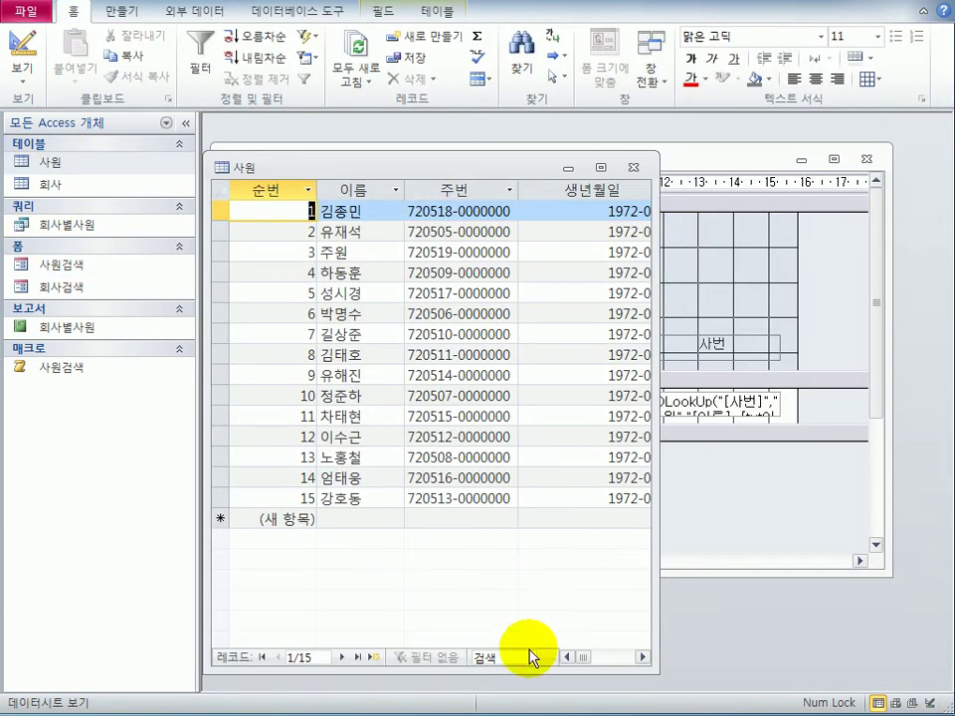
pyautogui.moveTo(655, 603); pyautogui.dragTo(946, 571)
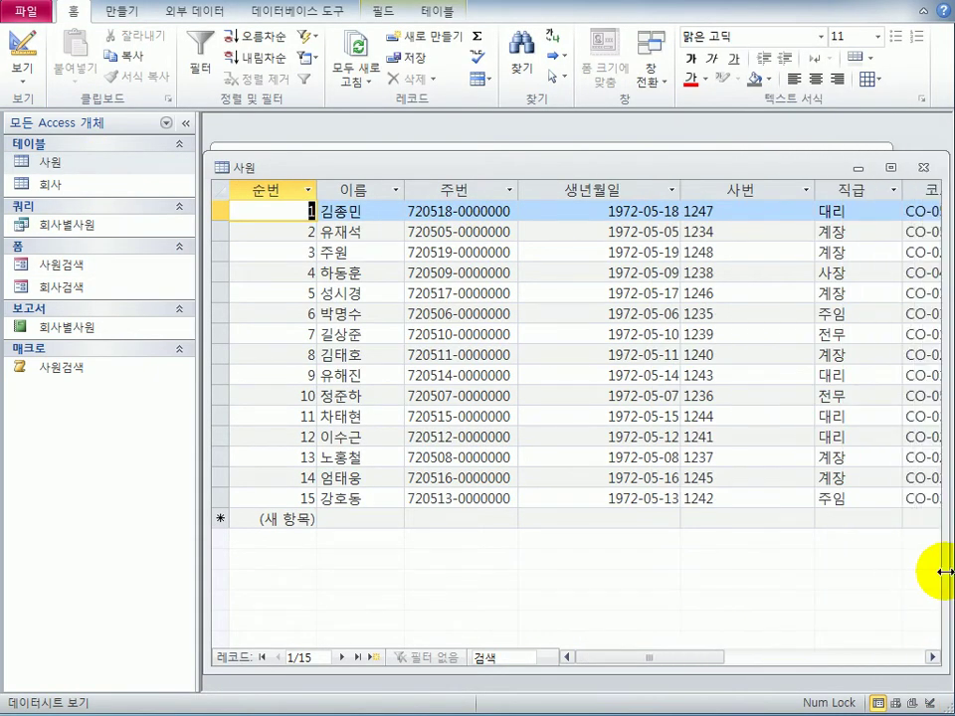
pyautogui.moveTo(693, 654); pyautogui.dragTo(795, 644)
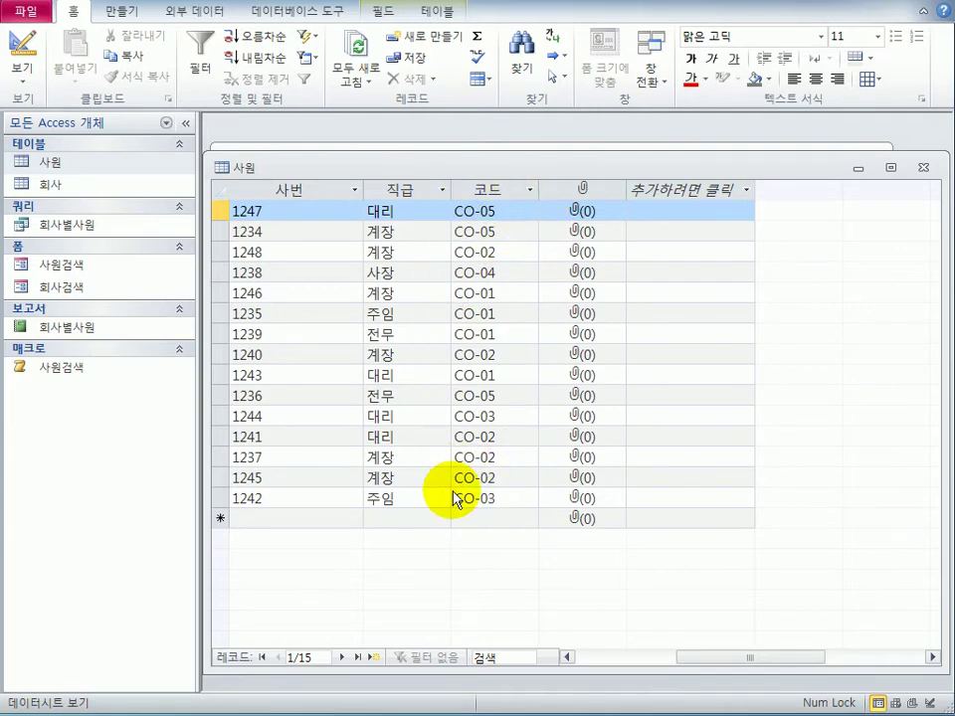
pyautogui.click(924, 168)
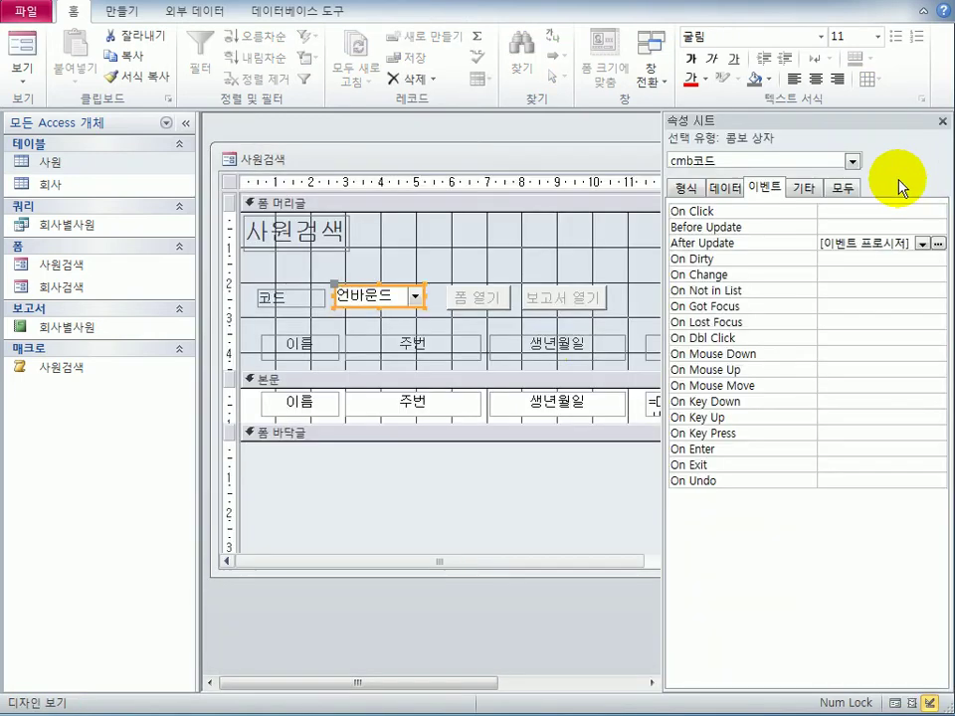
# - Close the 사원검색 form and save its design changes
pyautogui.click(487, 514)
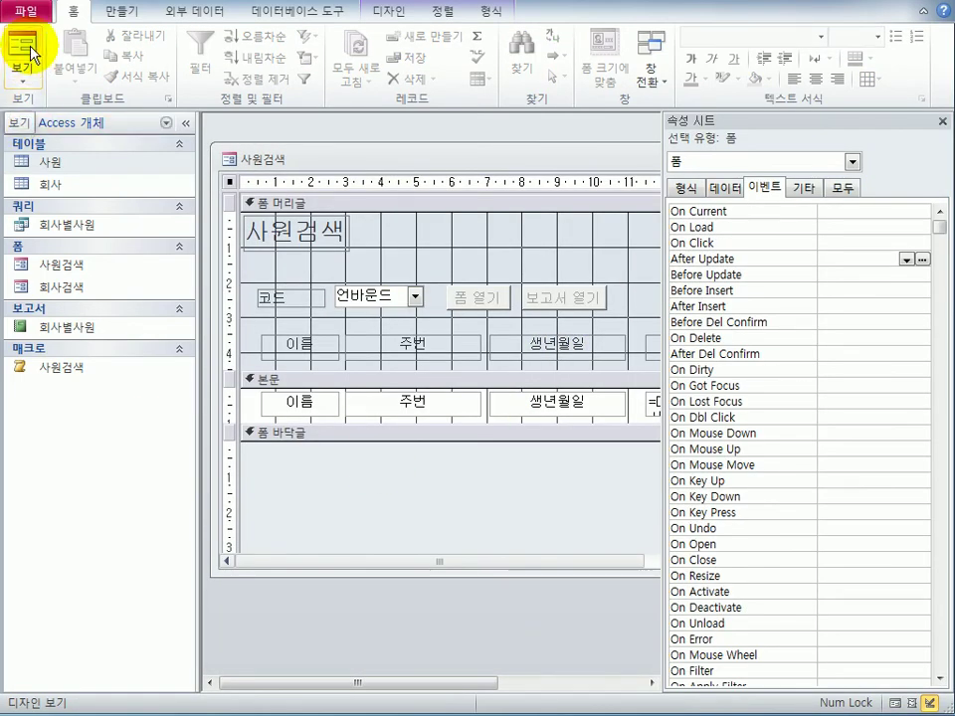
pyautogui.click(942, 120)
pyautogui.click(876, 162)
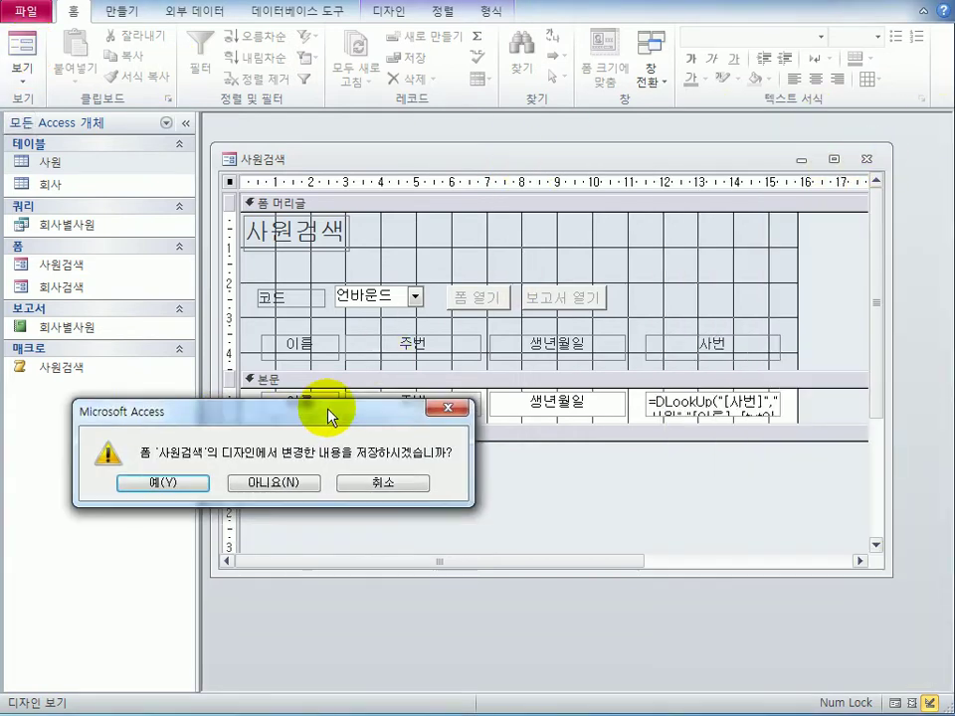
pyautogui.click(227, 464)
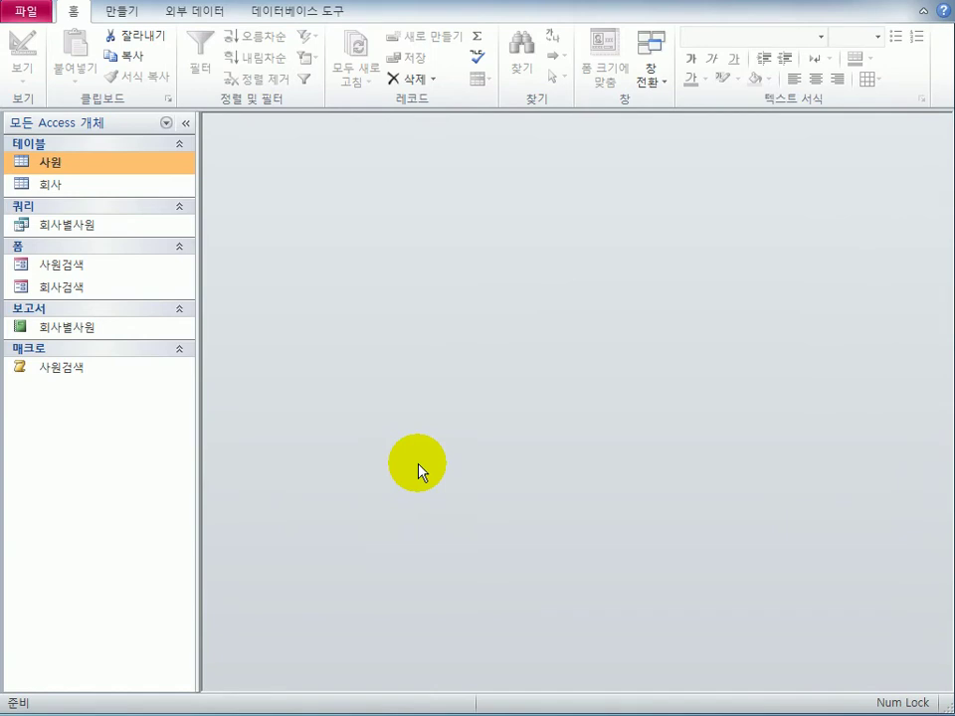
# - Open the 사원검색 form in design view and create an On Click event procedure for the 보고서 열기 button
pyautogui.click(88, 267)
pyautogui.rightClick(87, 271)
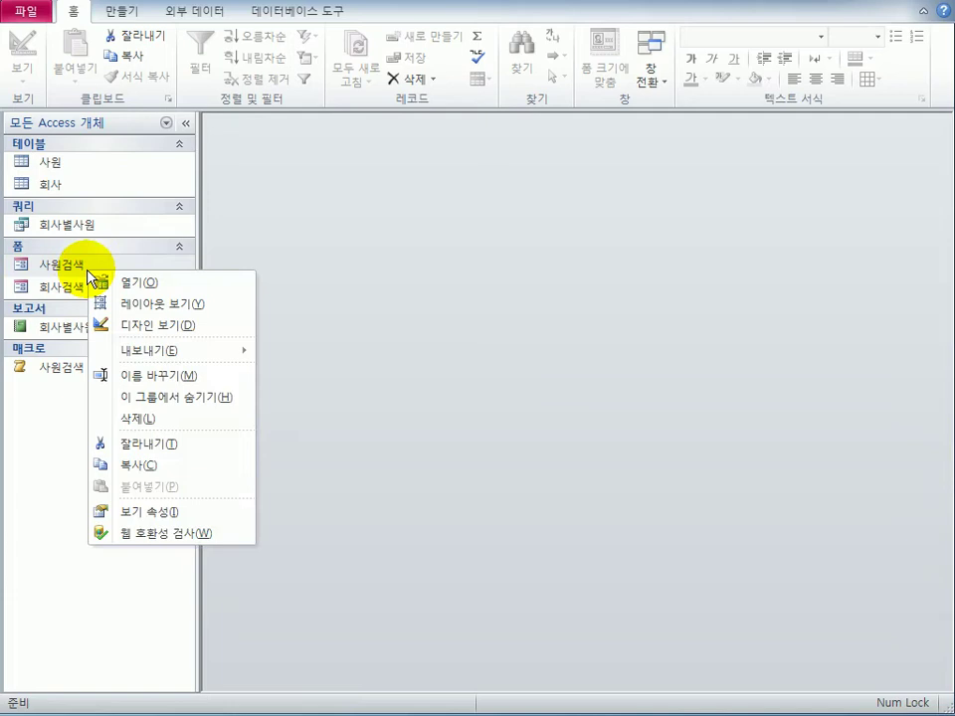
pyautogui.click(182, 327)
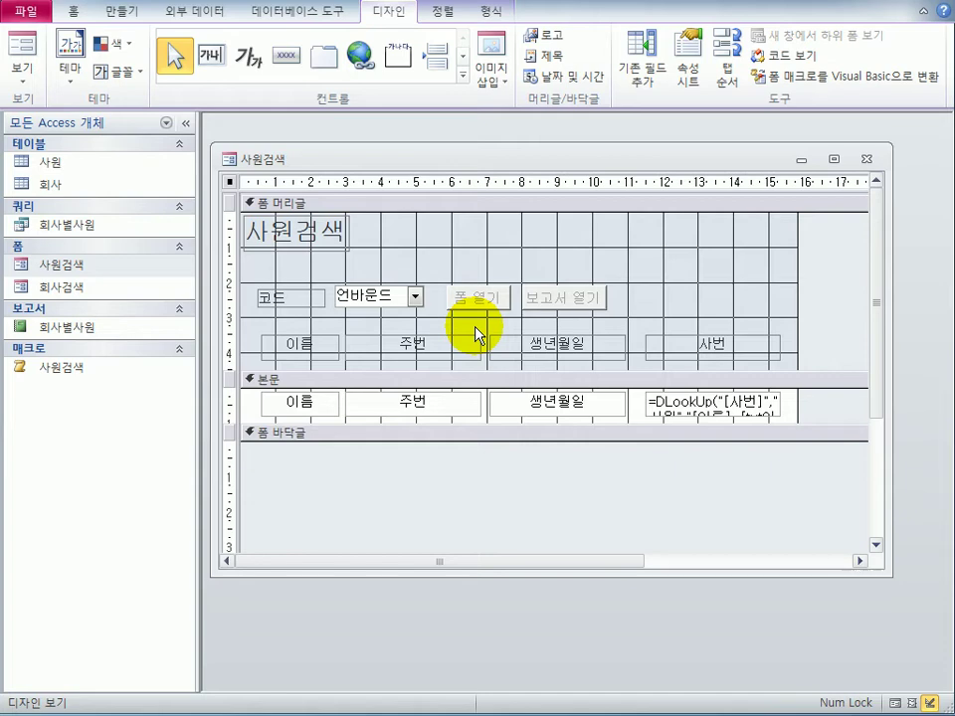
pyautogui.click(559, 310)
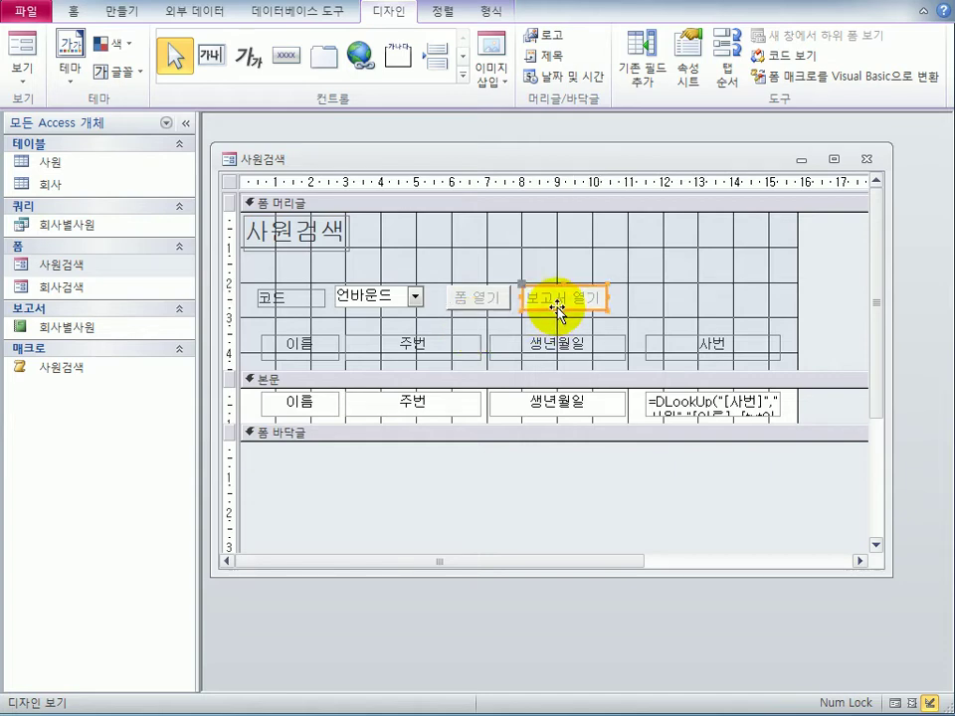
pyautogui.click(688, 45)
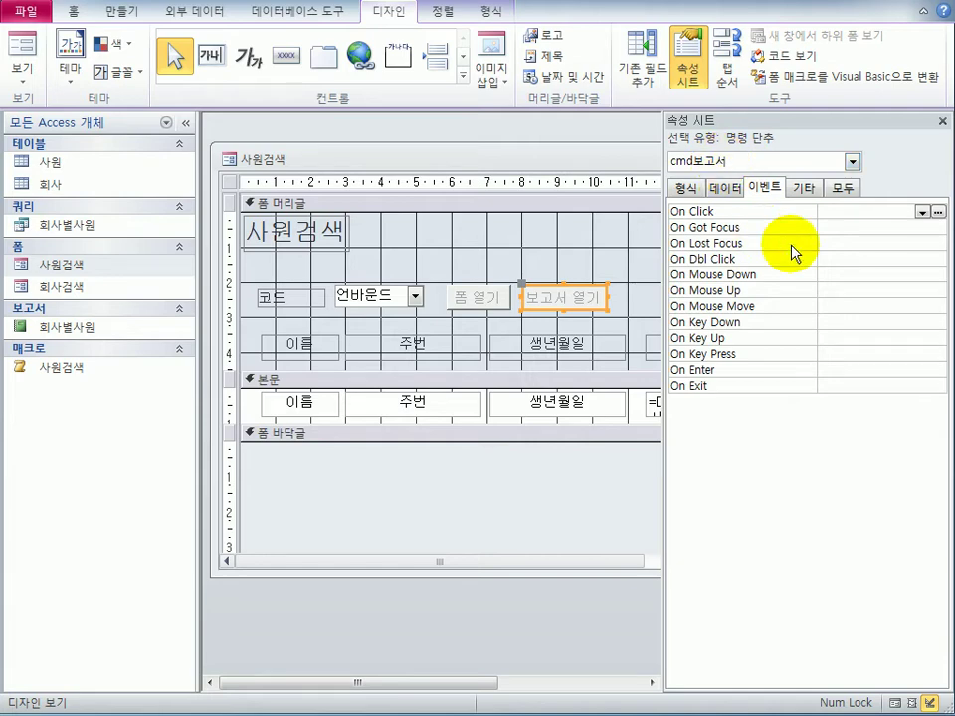
pyautogui.click(913, 212)
pyautogui.click(923, 213)
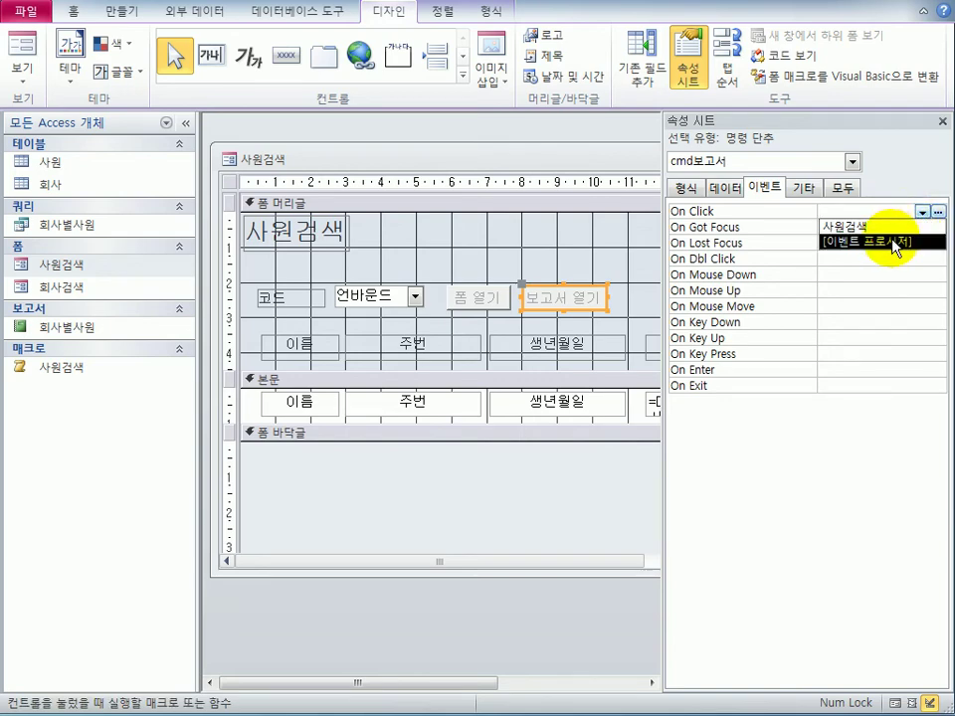
pyautogui.click(894, 241)
pyautogui.click(937, 212)
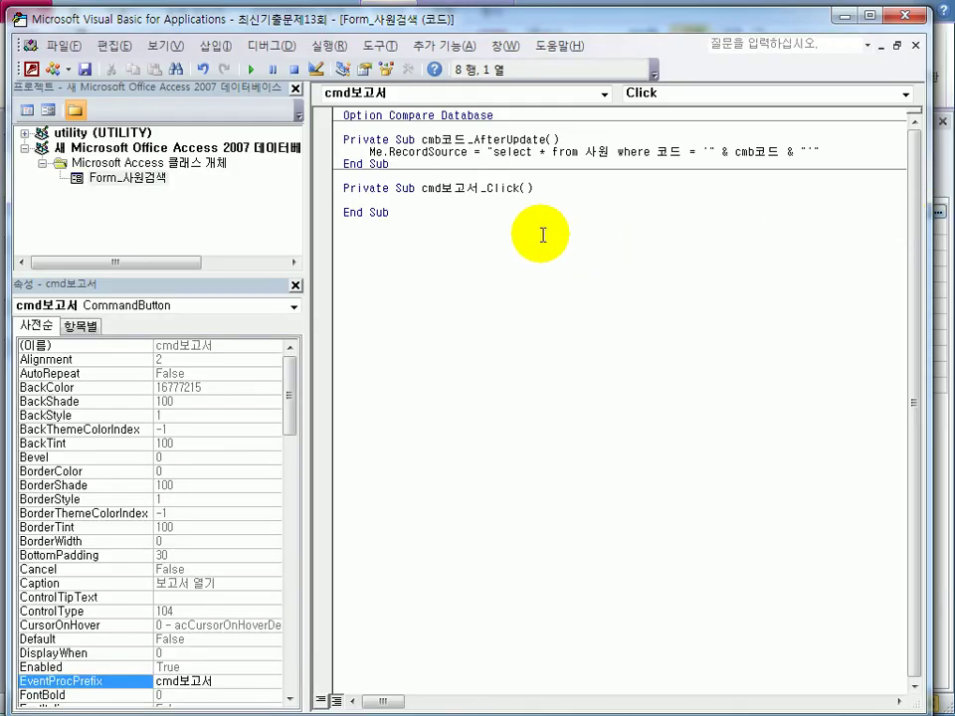
# - Write a docmd.OpenReport statement in the click procedure with "회사별사원" as the report name
pyautogui.press('Tab')
pyautogui.write('ㅇ')
pyautogui.press('BackSpace')
pyautogui.write('docmd.op')
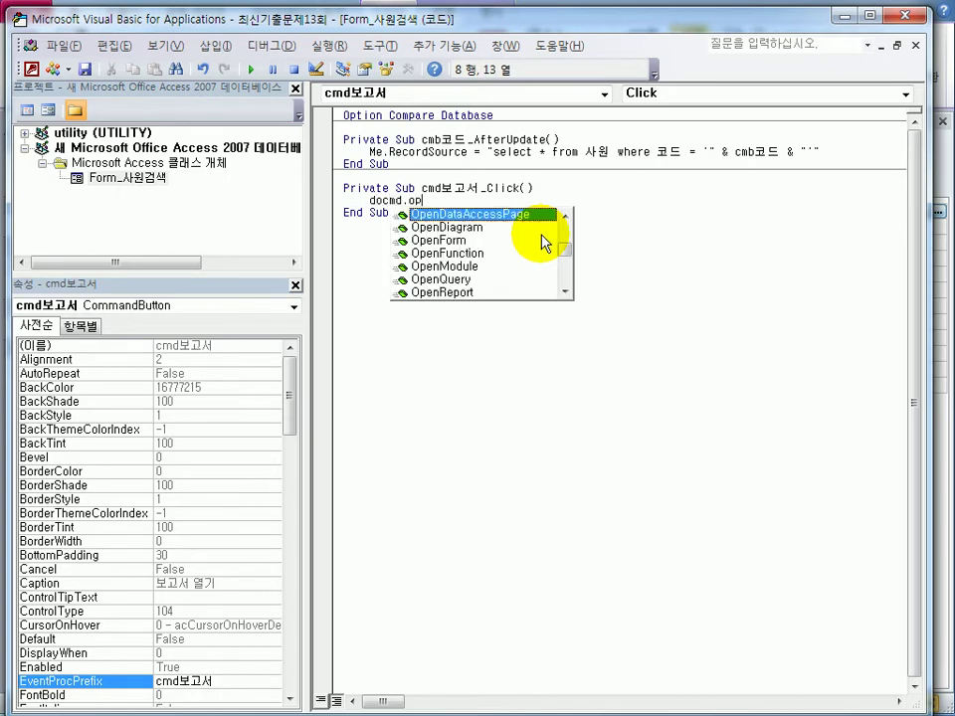
pyautogui.write('enre')
pyautogui.press('Tab')
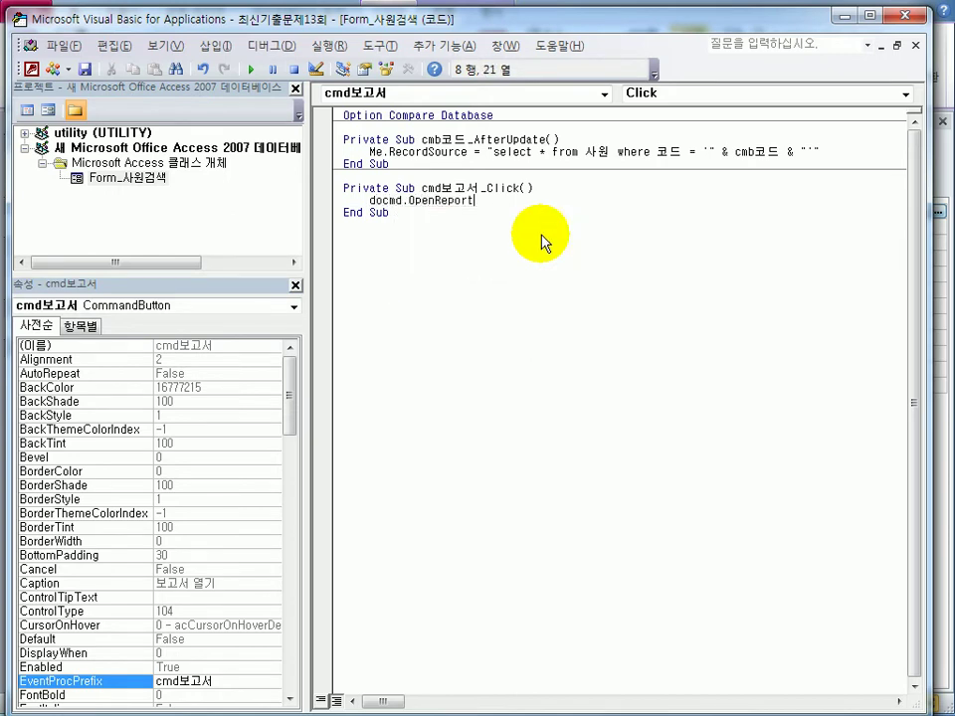
pyautogui.write('"')
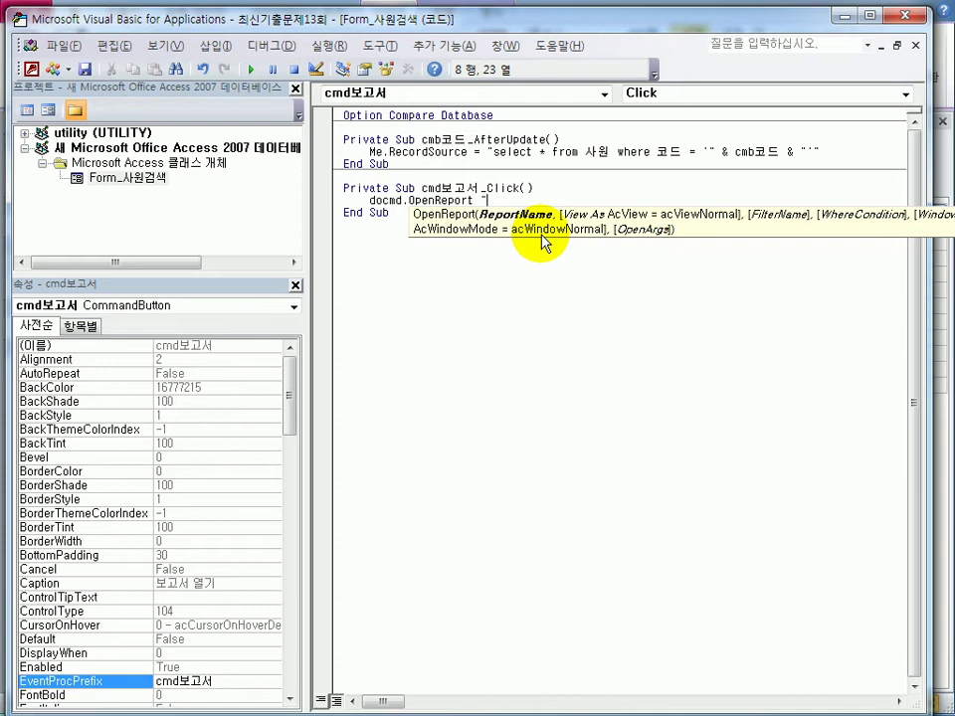
pyautogui.write('회사별 사원')
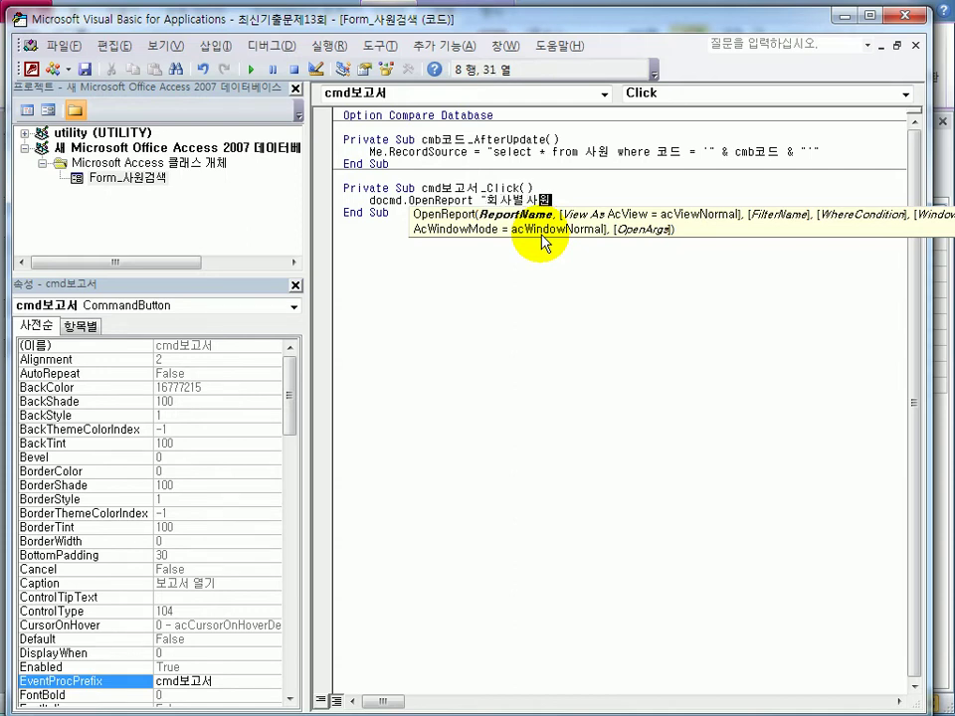
pyautogui.write('",')
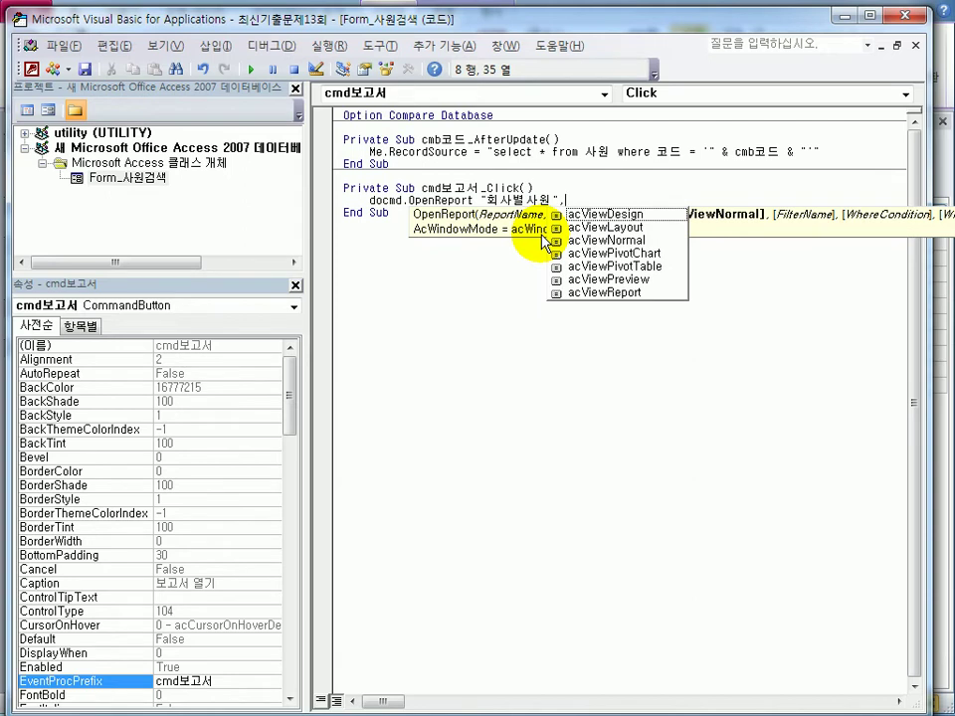
# - Complete the OpenReport statement with acViewPreview as its view argument and close the code editor
pyautogui.press('Down')
pyautogui.press('Down')
pyautogui.press('Down')
pyautogui.press('Down')
pyautogui.press('Down')
pyautogui.press('Down')
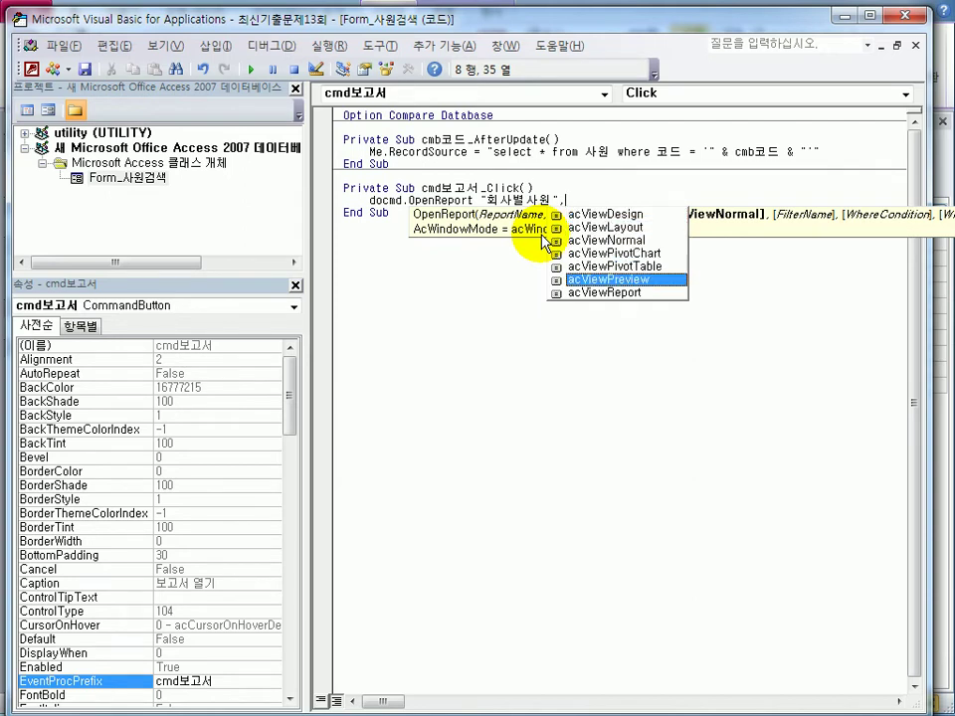
pyautogui.press('Tab')
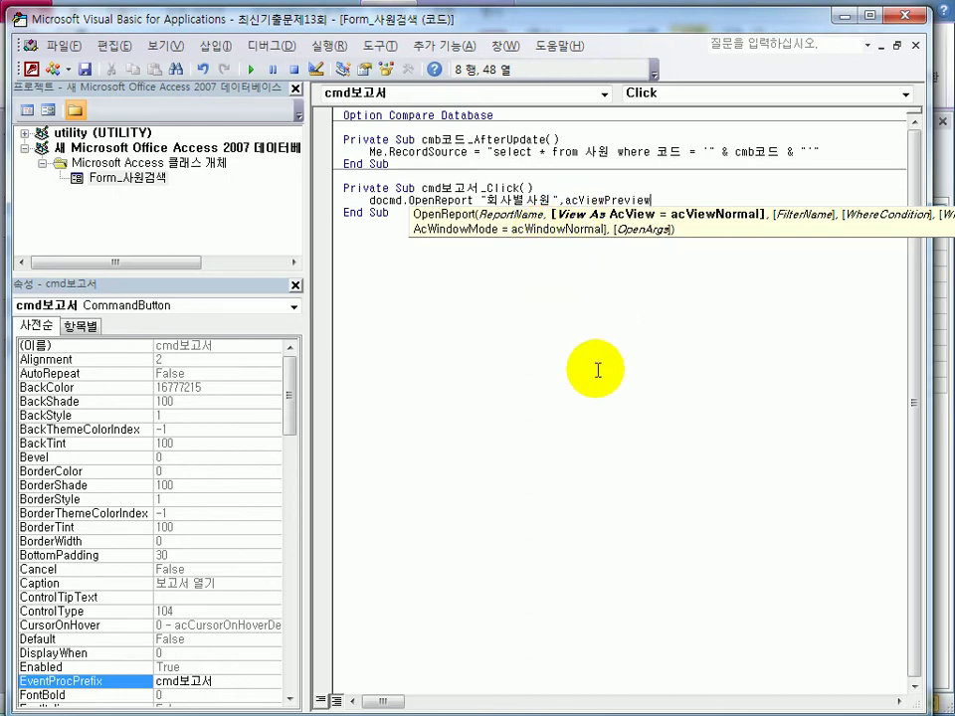
pyautogui.click(576, 369)
pyautogui.click(895, 15)
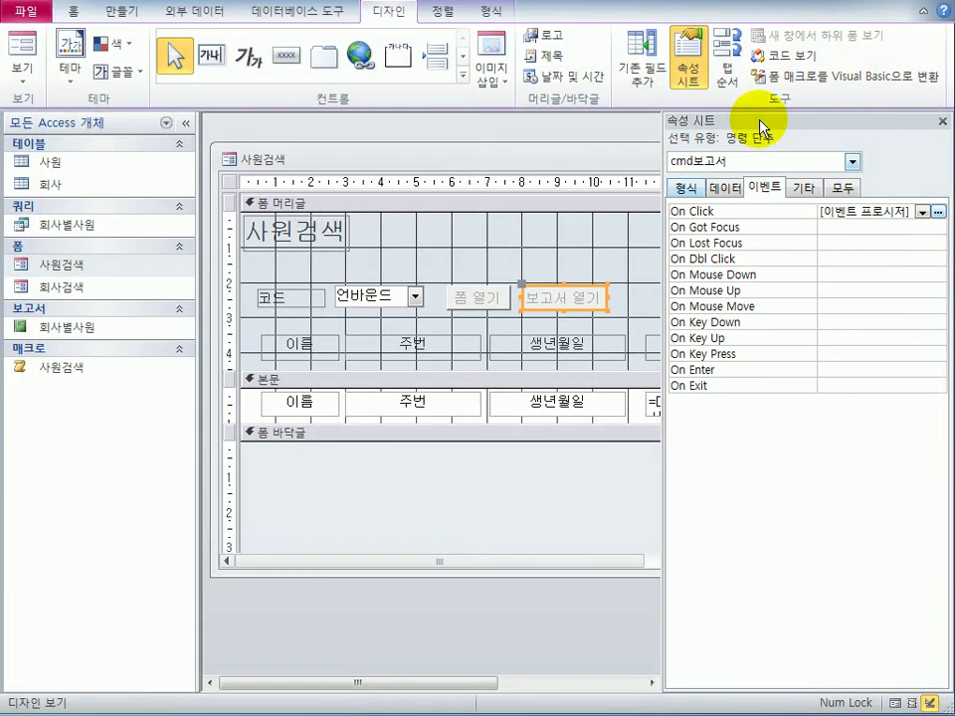
# - Switch the form to form view, test the 보고서 열기 button, and close the report preview
pyautogui.click(537, 496)
pyautogui.click(22, 51)
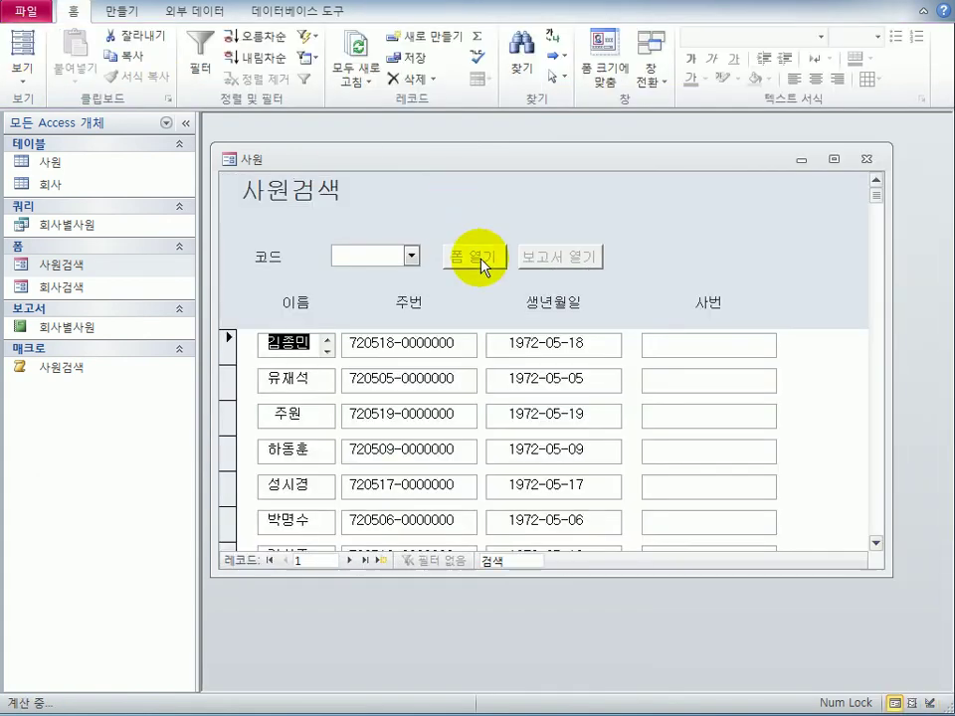
pyautogui.click(566, 264)
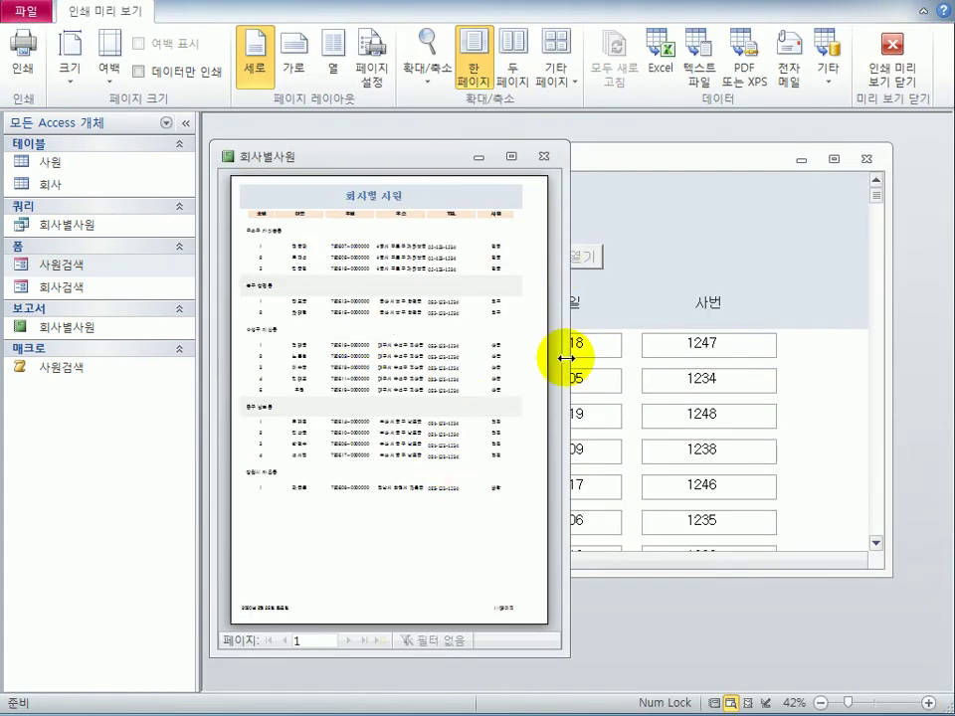
pyautogui.click(543, 157)
# - Test the form's filter with 코드 CO-05, try the 폼 열기 button, and close the 회사검색 form
pyautogui.click(411, 257)
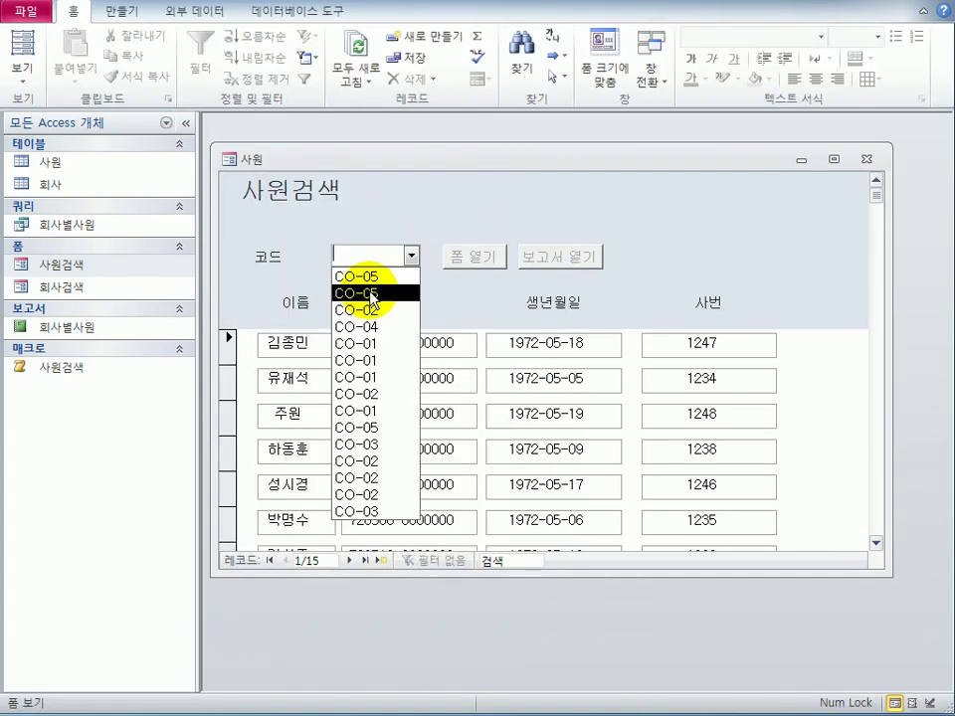
pyautogui.click(376, 275)
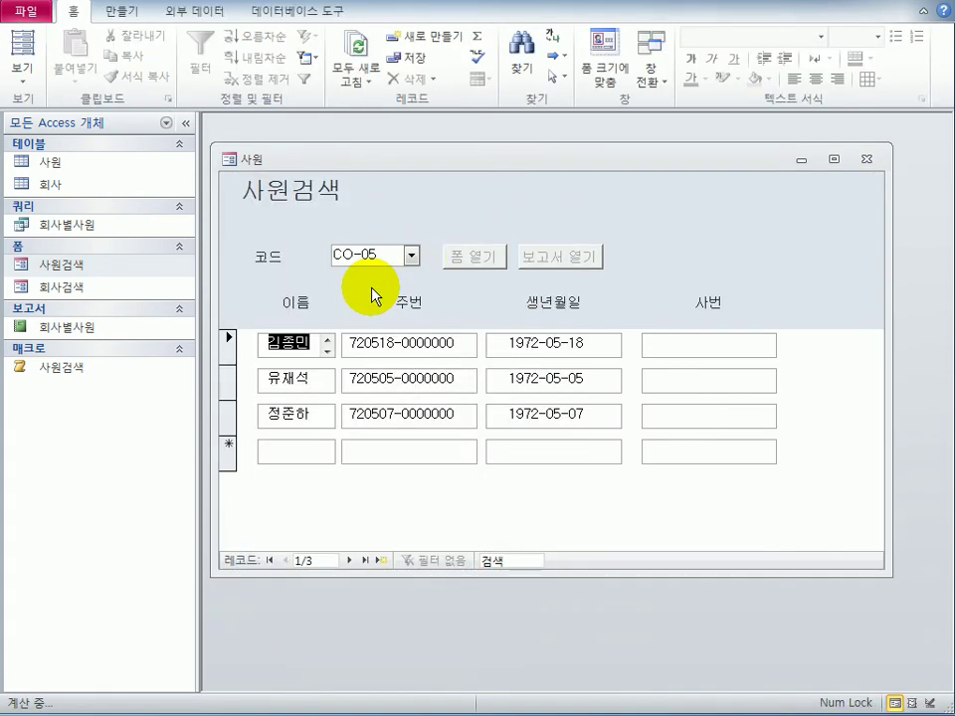
pyautogui.click(491, 268)
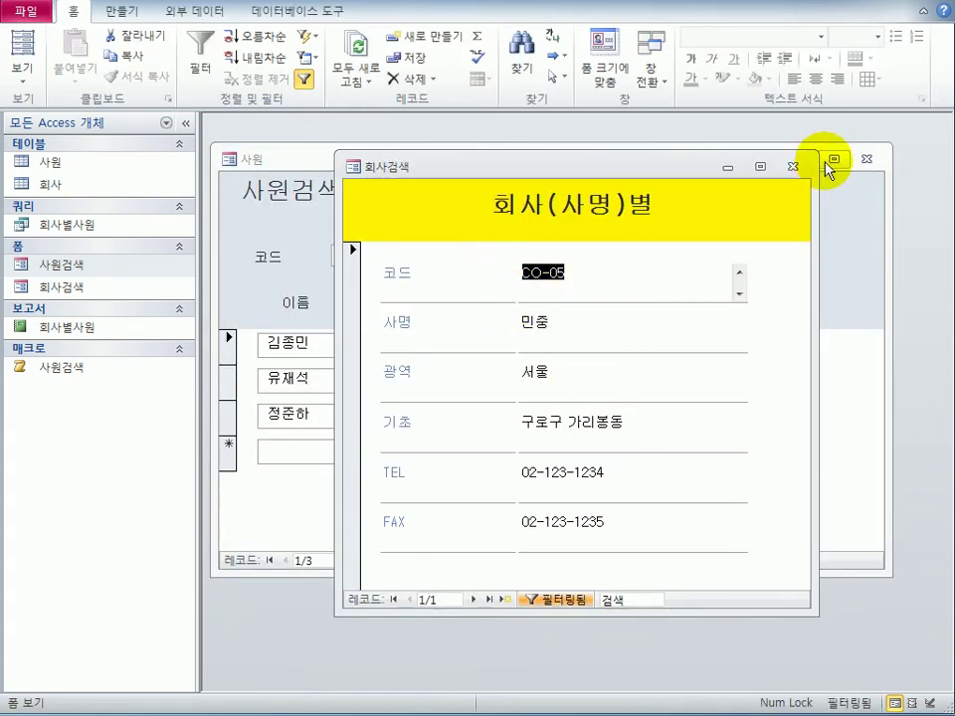
pyautogui.click(796, 166)
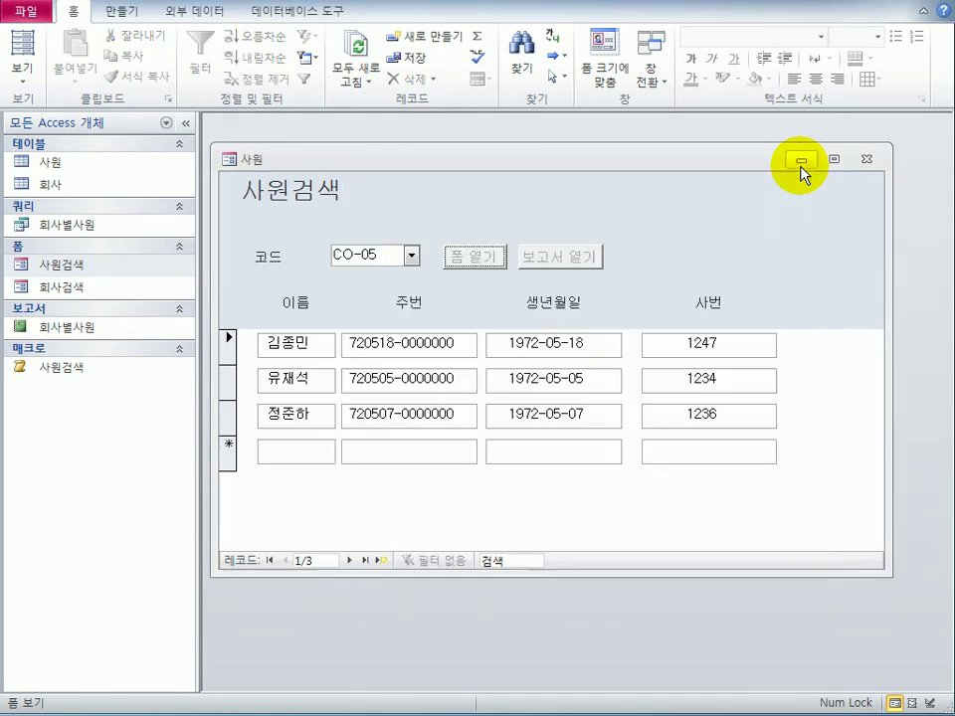
# - Close the 사원검색 form, saving the design changes
pyautogui.click(867, 165)
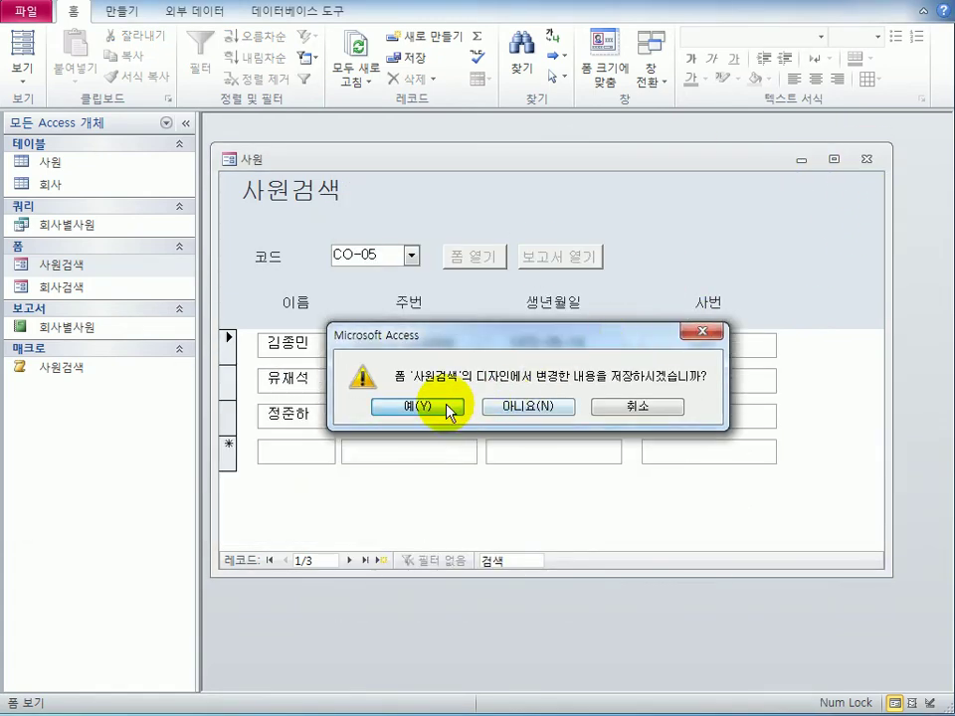
pyautogui.click(449, 409)
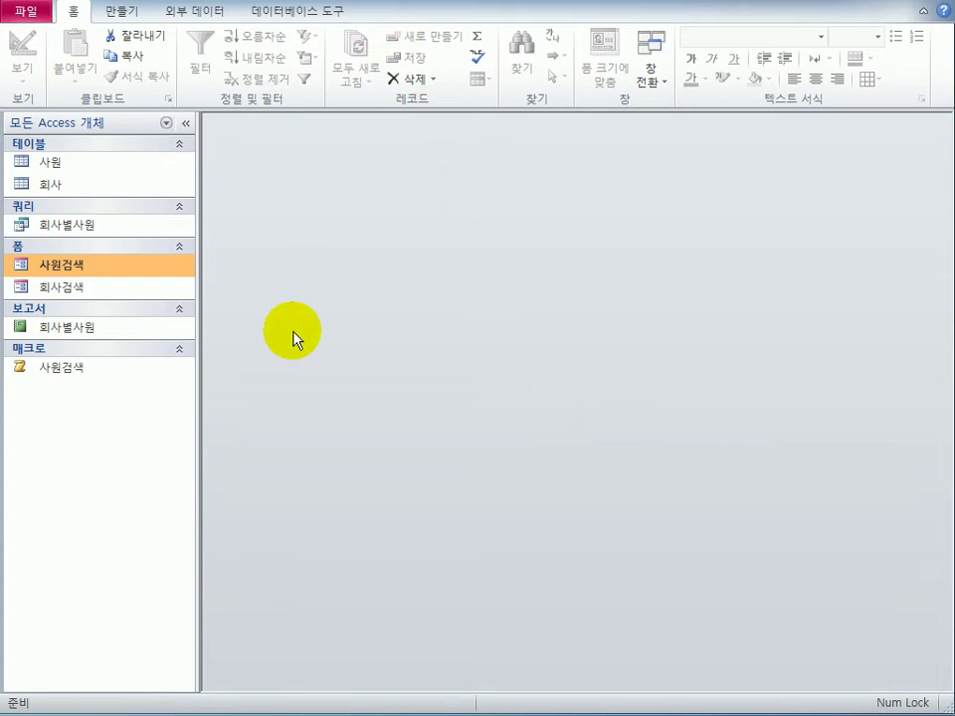
# - Create a new design query based on the 사원 table, enlarge its field list and collapse the 멀티 subfields
pyautogui.click(129, 15)
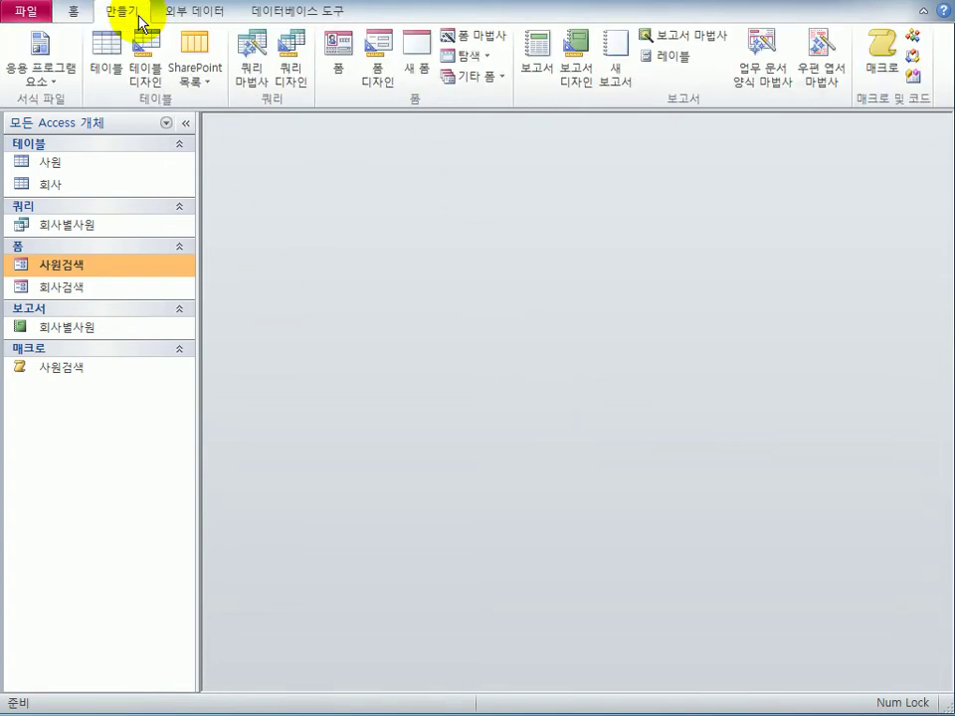
pyautogui.click(292, 72)
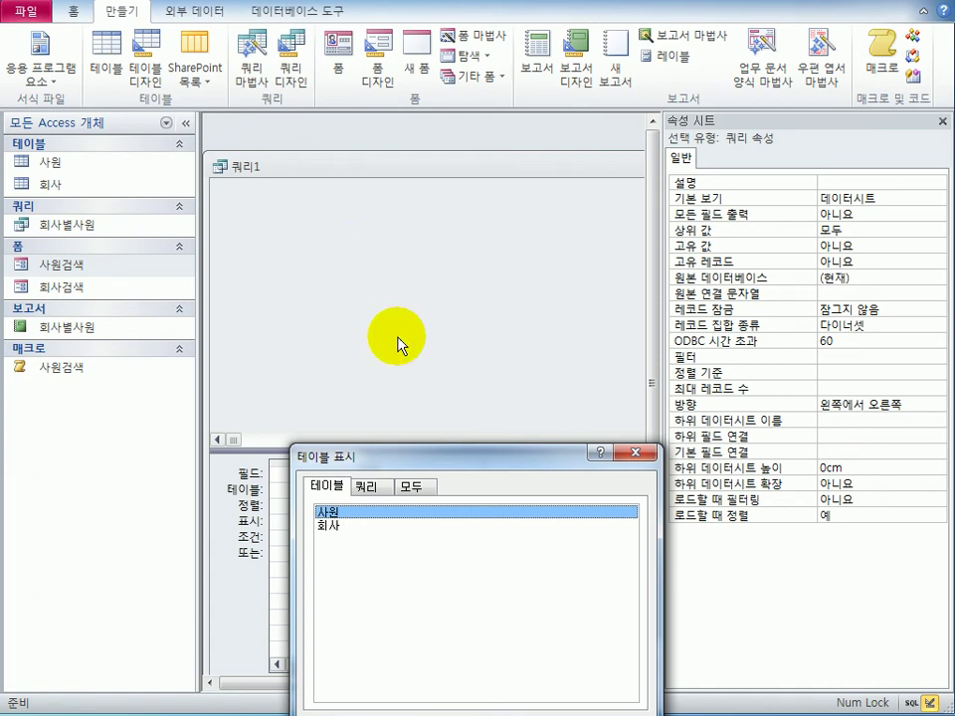
pyautogui.doubleClick(388, 517)
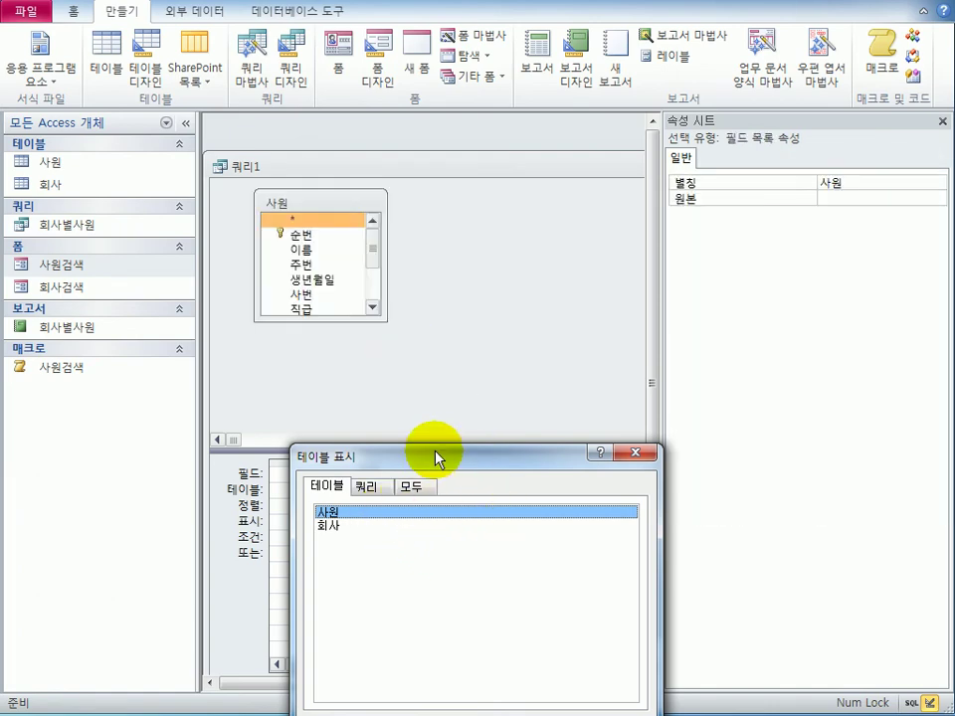
pyautogui.moveTo(436, 456); pyautogui.dragTo(444, 326)
pyautogui.click(633, 601)
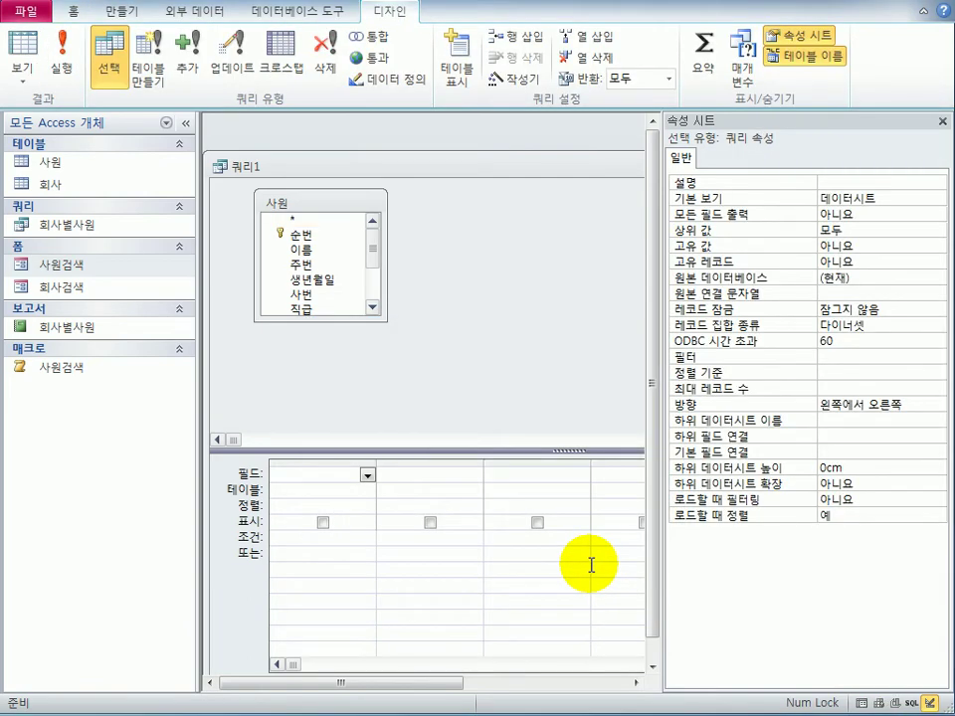
pyautogui.moveTo(345, 318); pyautogui.dragTo(346, 412)
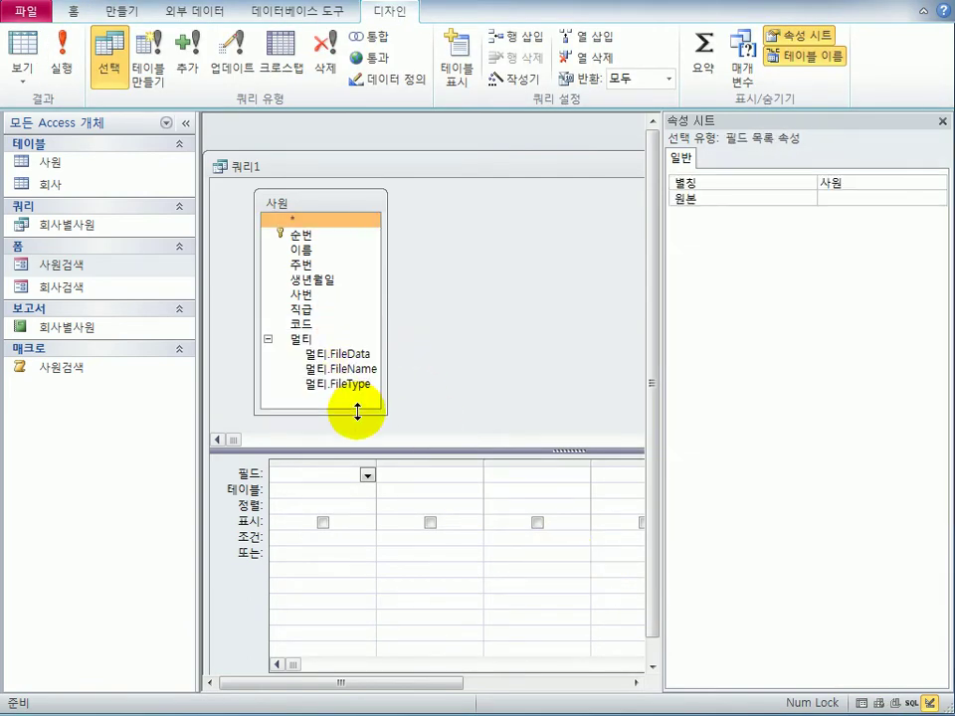
pyautogui.click(266, 339)
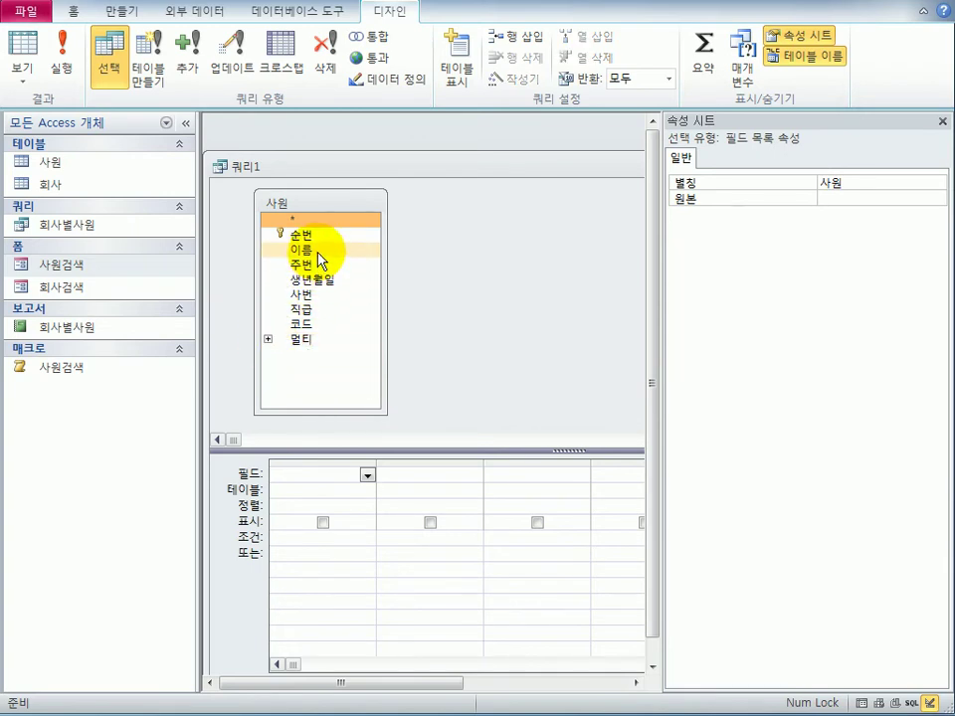
# - Add the 이름, 주번, 사번, 직급 and 코드 fields to the query grid and close the property sheet
pyautogui.doubleClick(318, 251)
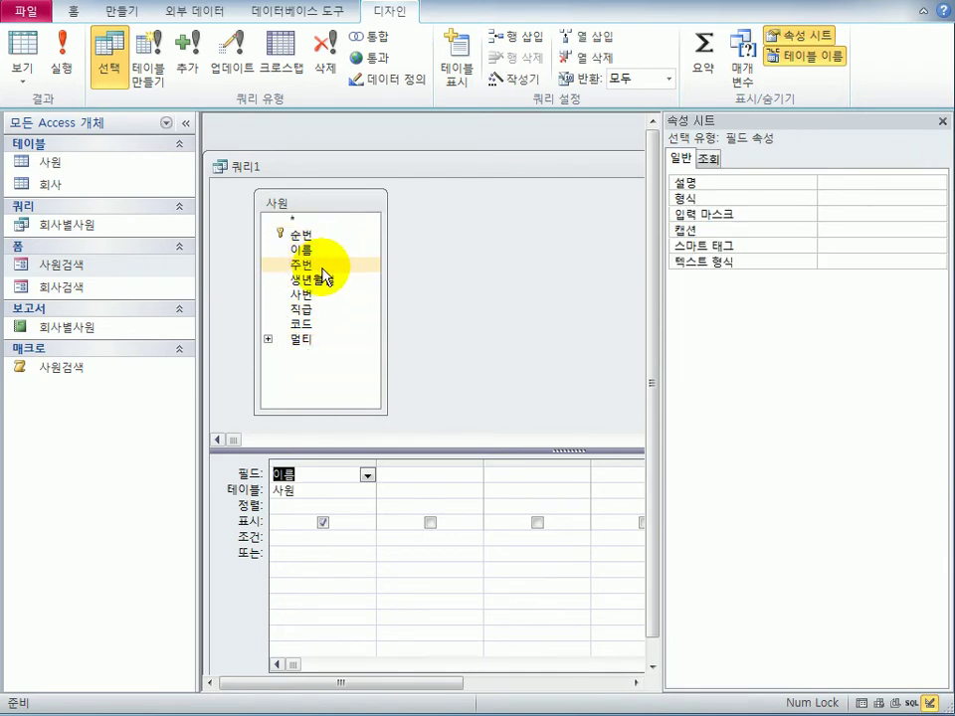
pyautogui.doubleClick(321, 266)
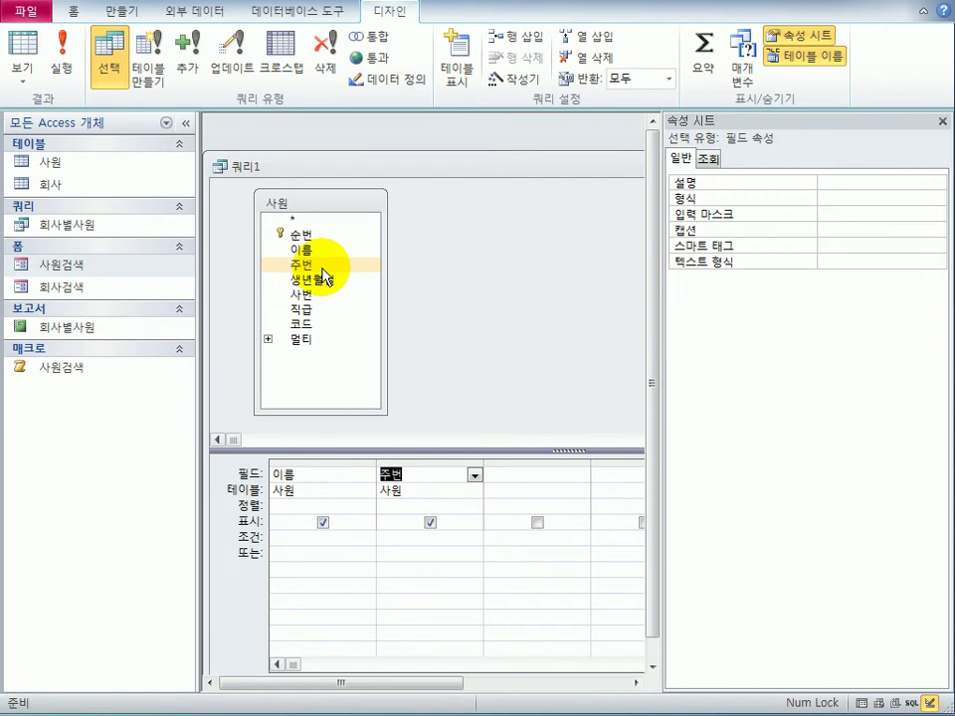
pyautogui.doubleClick(327, 295)
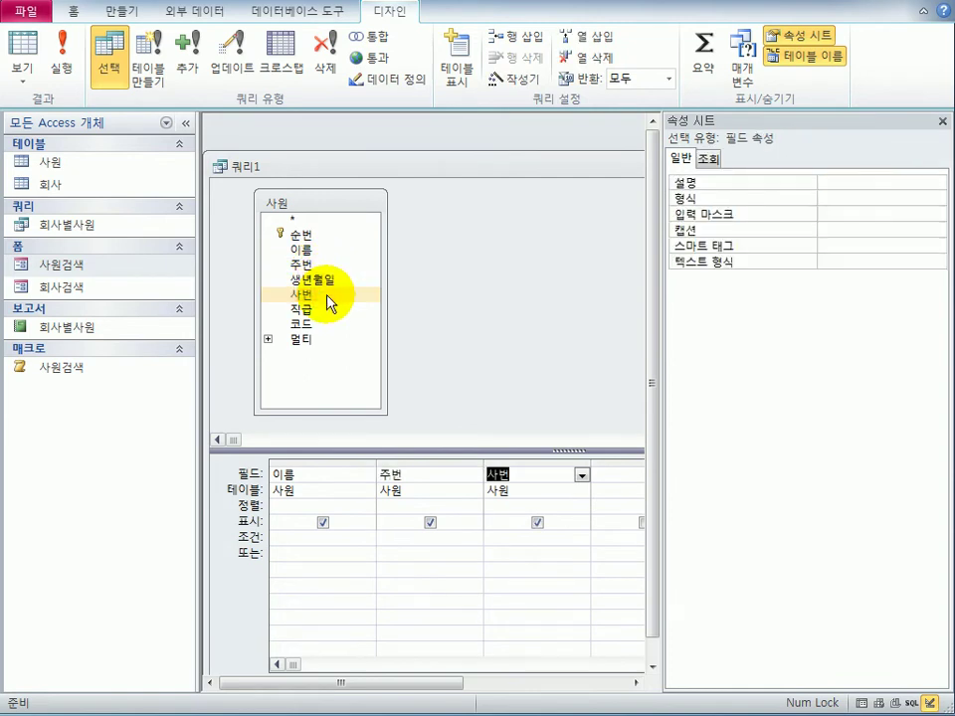
pyautogui.doubleClick(326, 309)
pyautogui.click(325, 324)
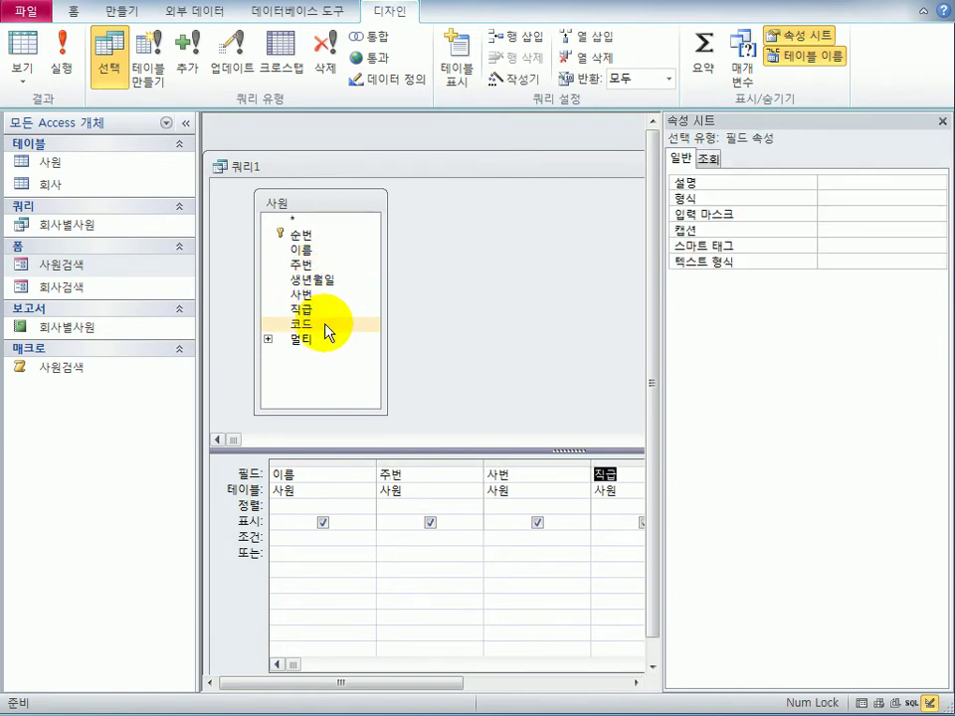
pyautogui.doubleClick(326, 325)
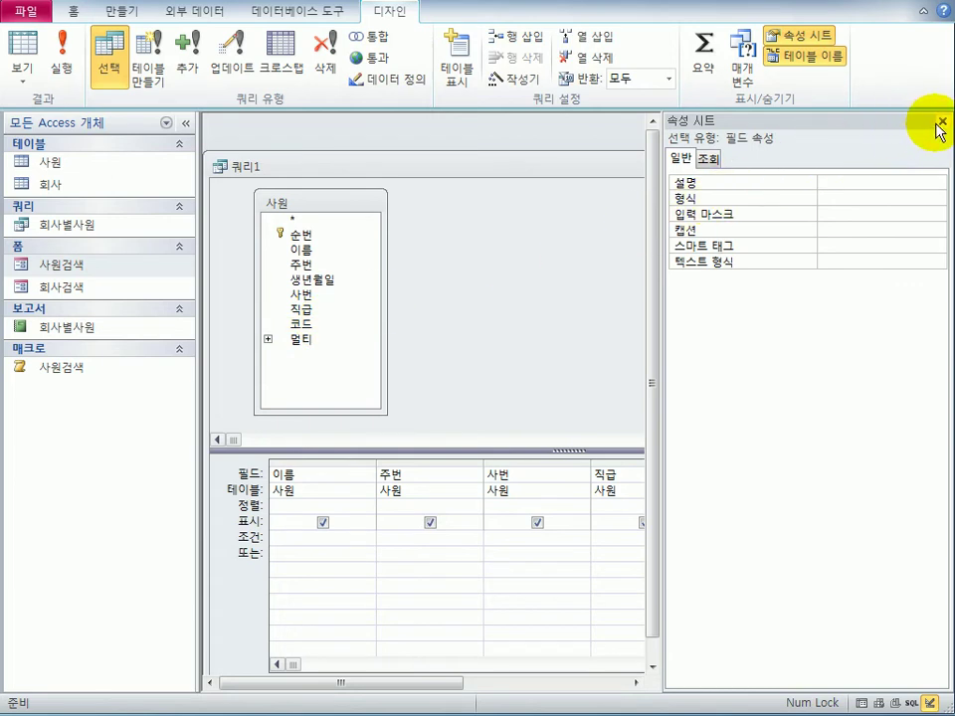
pyautogui.click(941, 125)
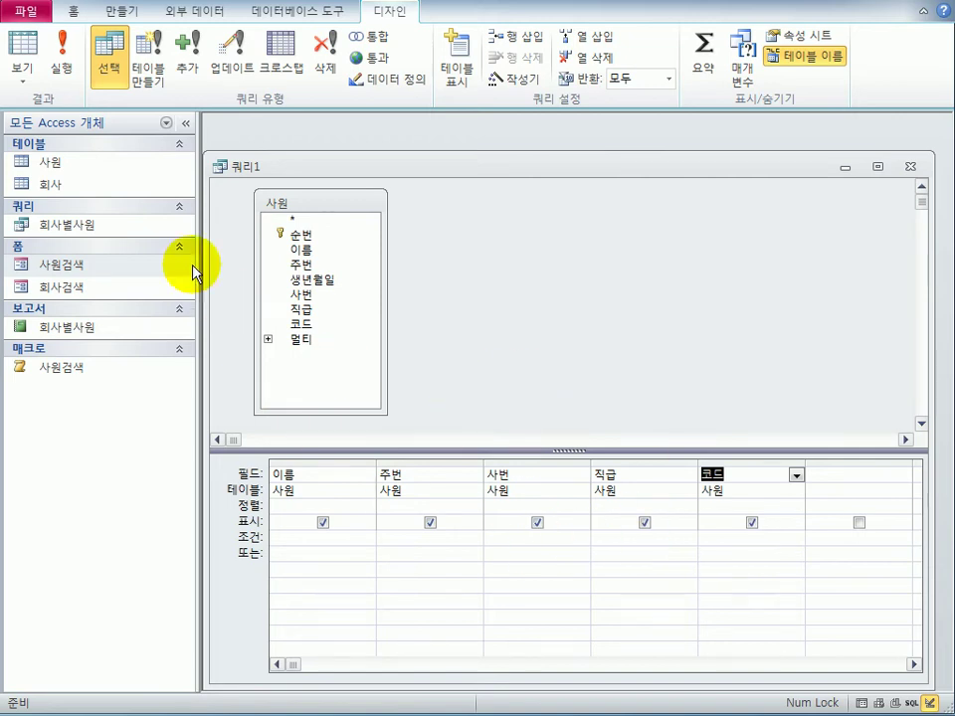
# - Open the 사원 table to check its 생년월일 data and close it again
pyautogui.click(82, 166)
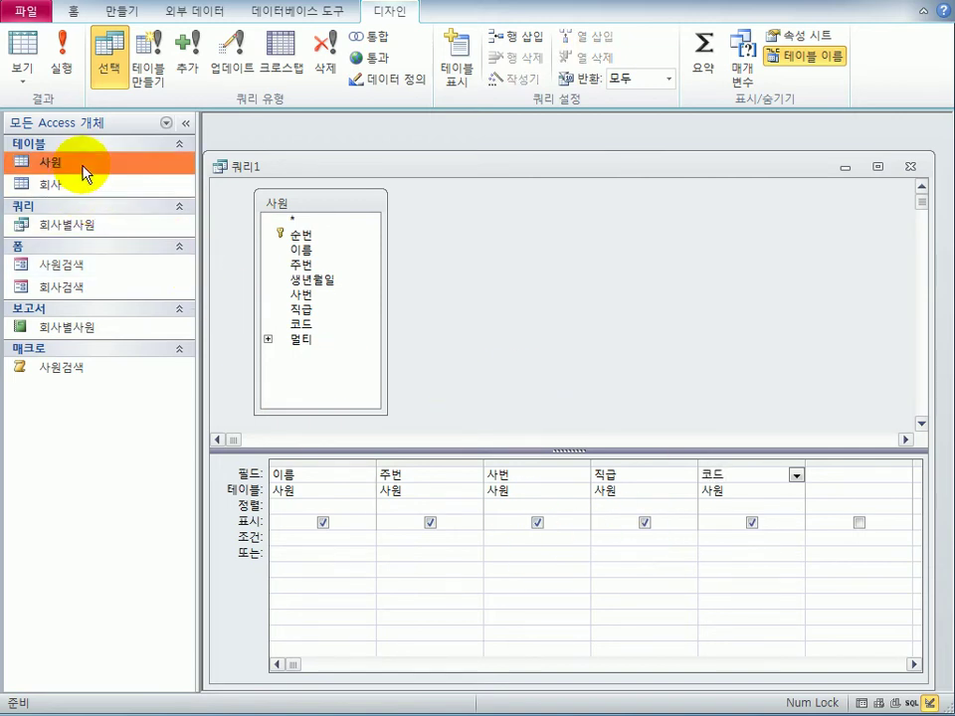
pyautogui.doubleClick(82, 166)
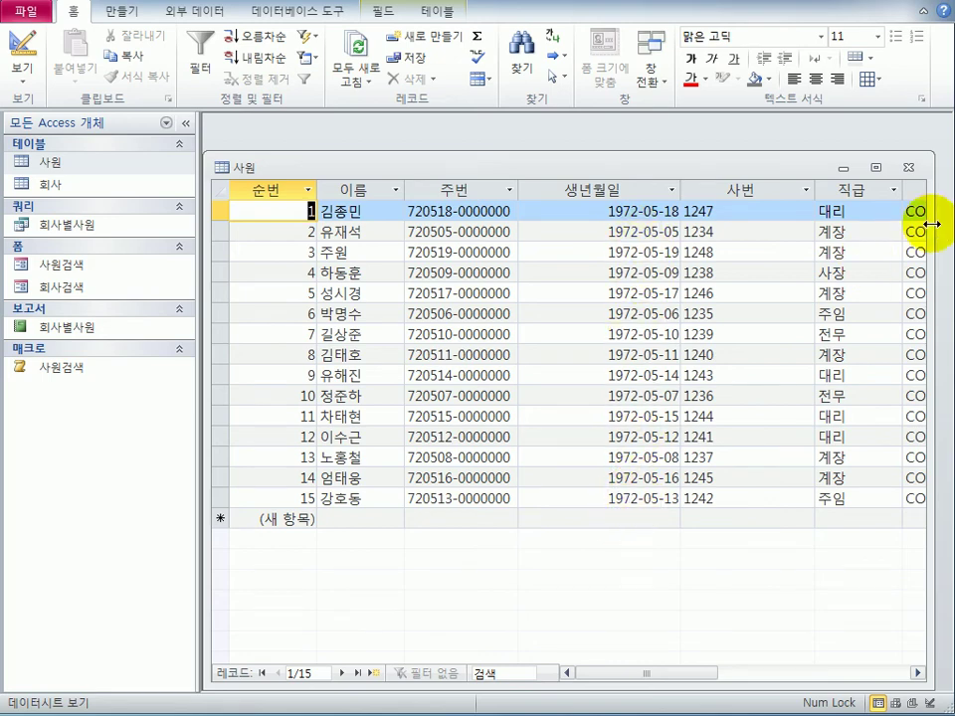
pyautogui.click(909, 167)
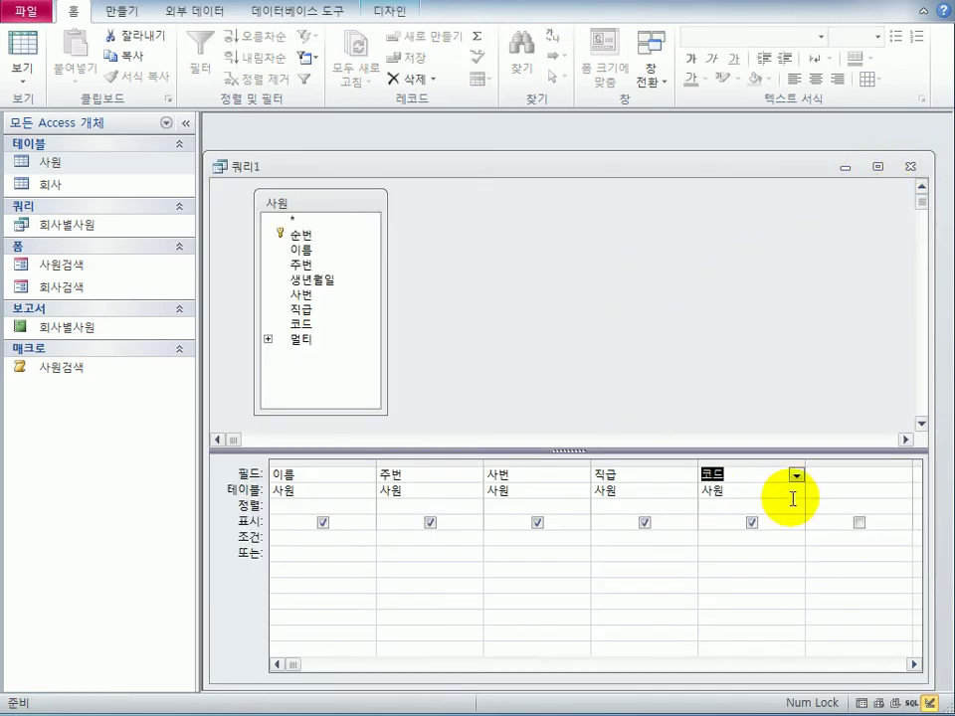
# - Add a calculated field to the query grid after 코드 with the expression Left([생년월일],4)
pyautogui.click(827, 475)
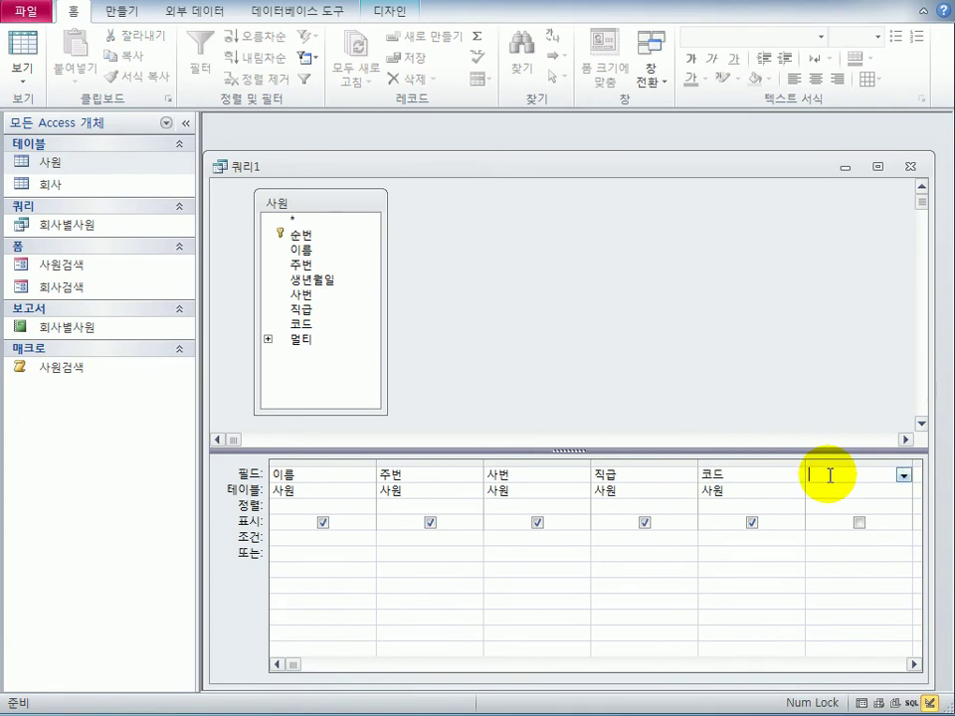
pyautogui.write('left([ㅅ')
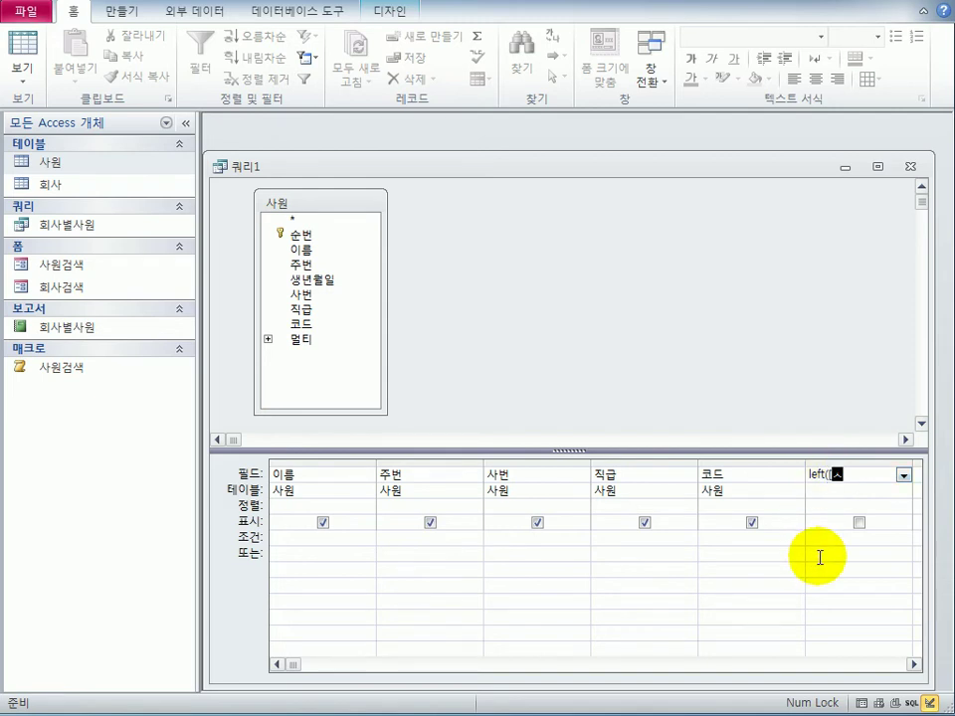
pyautogui.write('년ㅇ')
pyautogui.write('일],')
pyautogui.write('4)')
pyautogui.press('Tab')
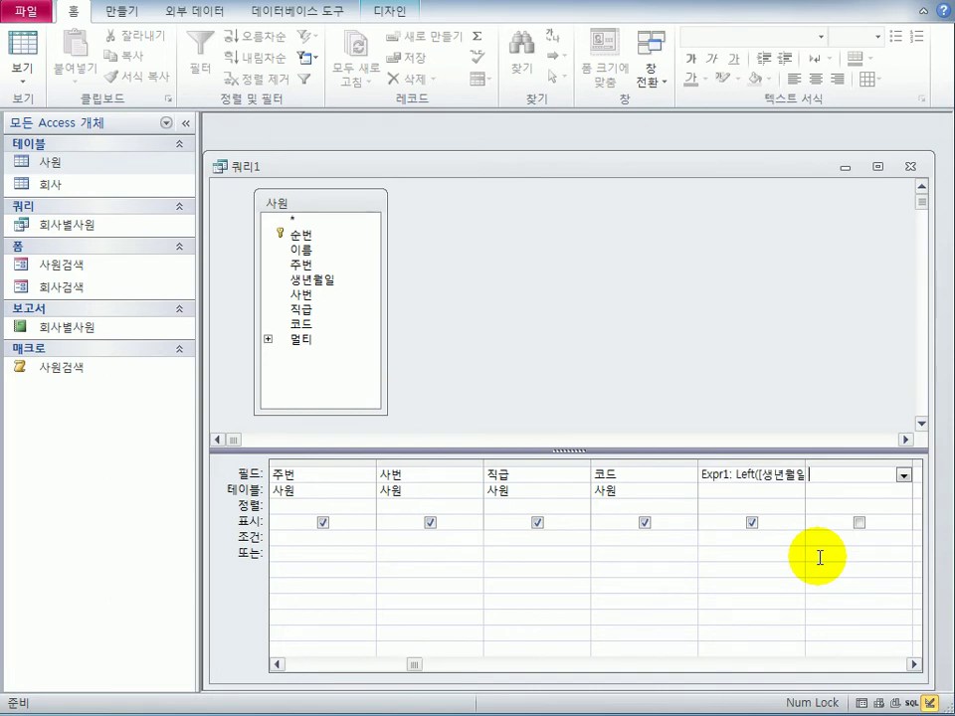
# - Set the calculated field's criterion to the parameter [태어난 년도만 입력할 것] and widen its column to show the full text
pyautogui.click(748, 545)
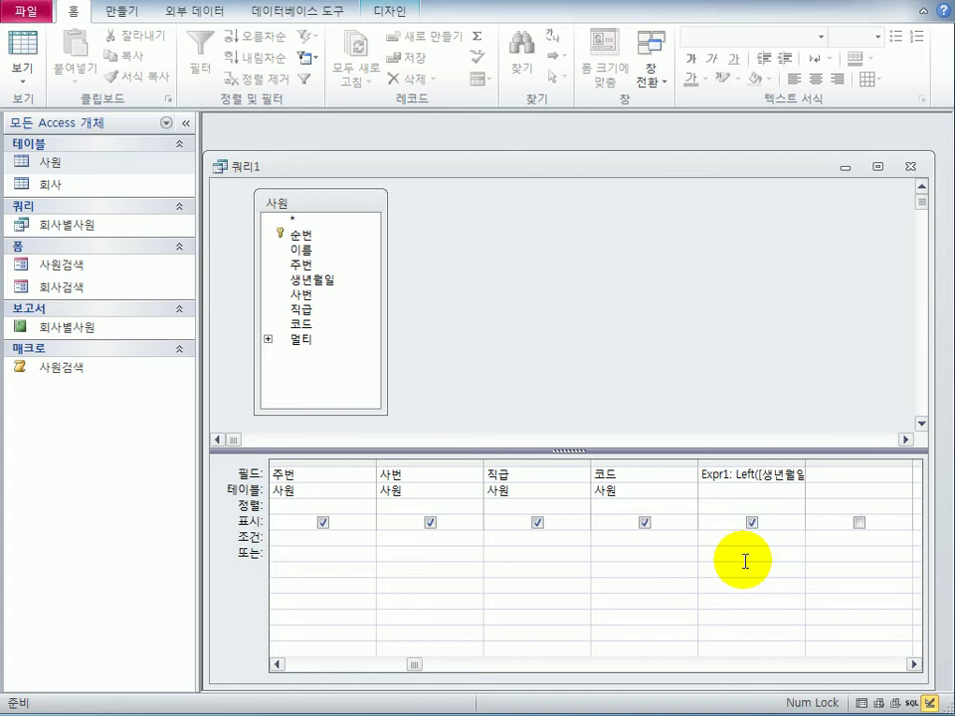
pyautogui.write('[')
pyautogui.write('태어난 년')
pyautogui.write('도만 입력할 ')
pyautogui.write('것]')
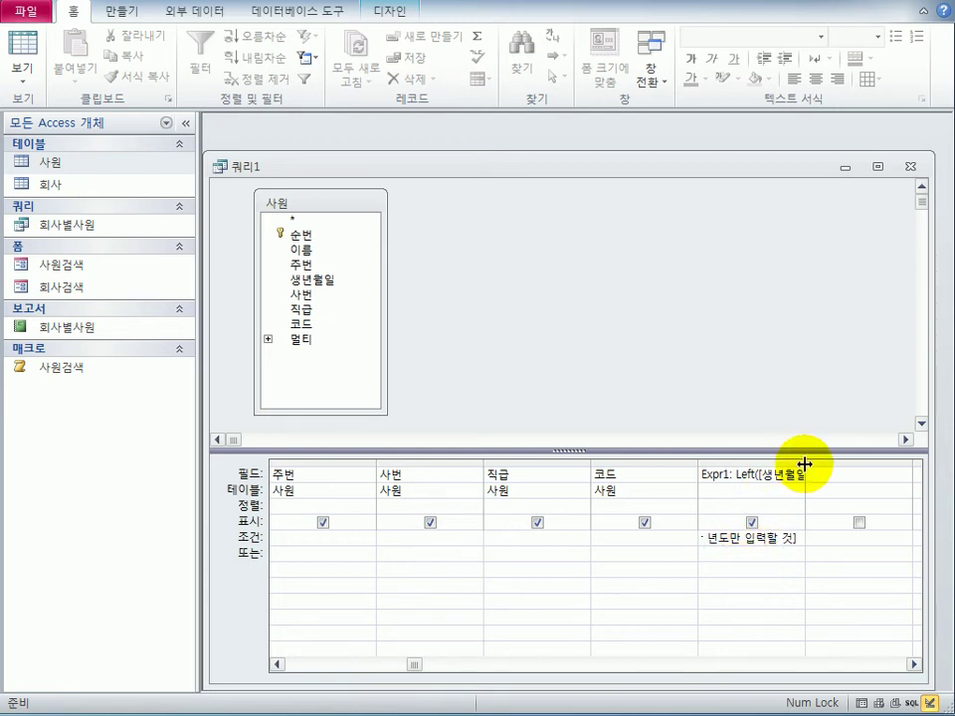
pyautogui.moveTo(804, 463); pyautogui.dragTo(880, 467)
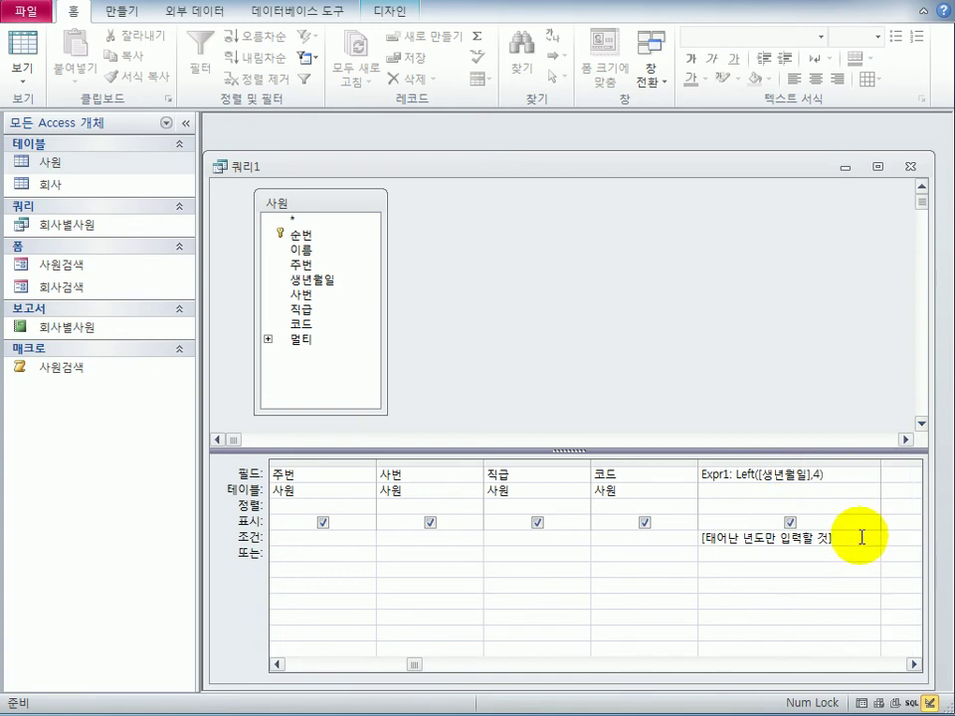
# - Test the parameter query with the year 1972 and return to its design view
pyautogui.click(34, 46)
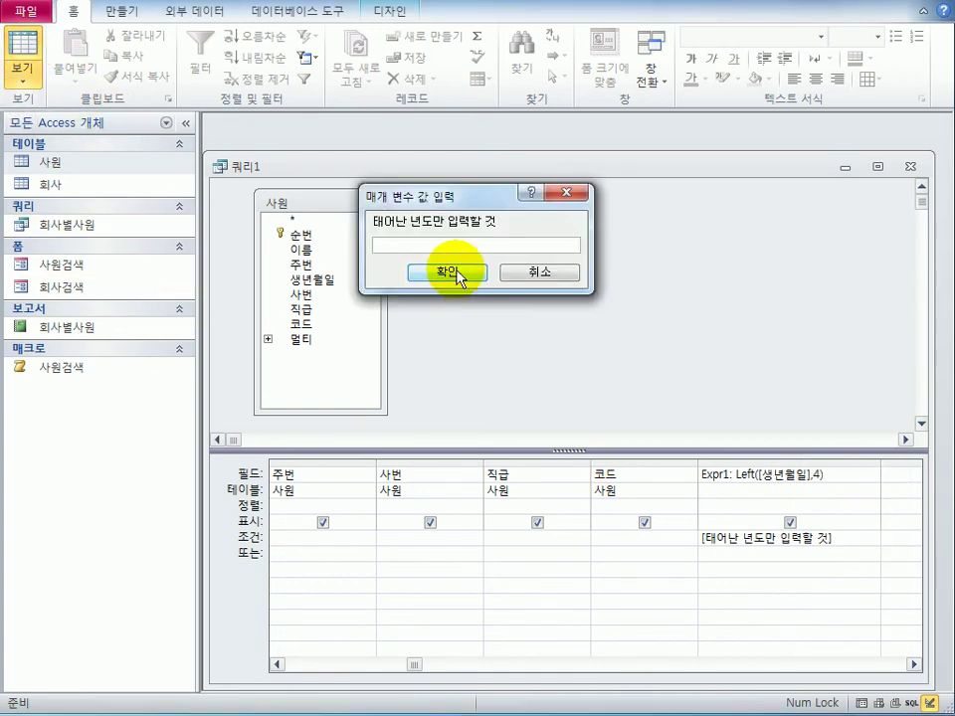
pyautogui.write('1972')
pyautogui.click(453, 273)
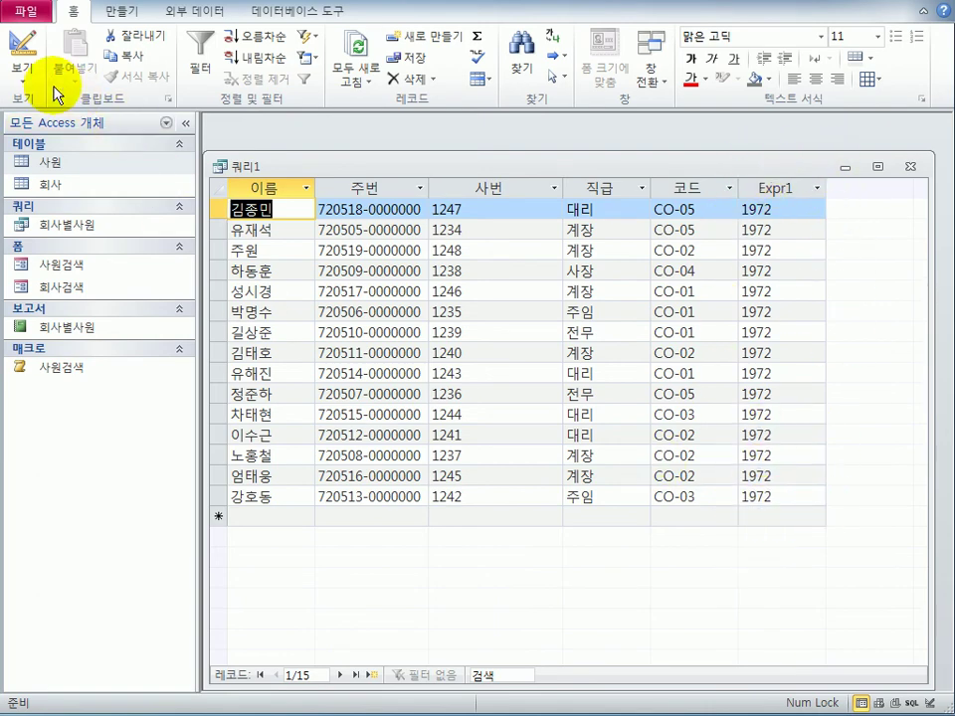
pyautogui.click(22, 61)
pyautogui.click(64, 271)
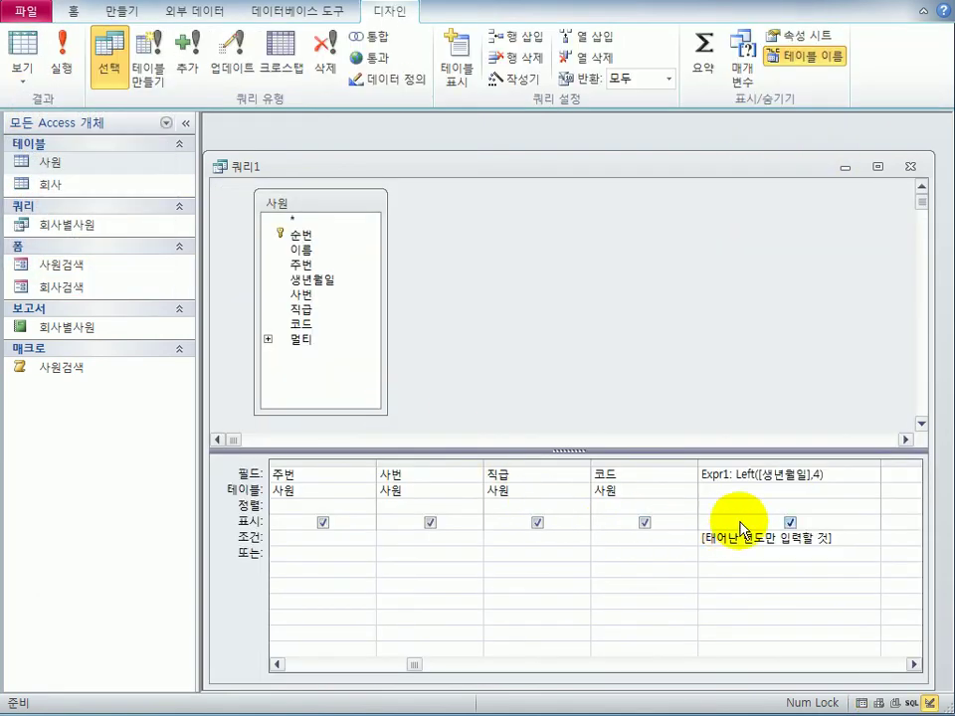
# - Hide the calculated year field from the query output and rerun the query with 1972
pyautogui.click(790, 523)
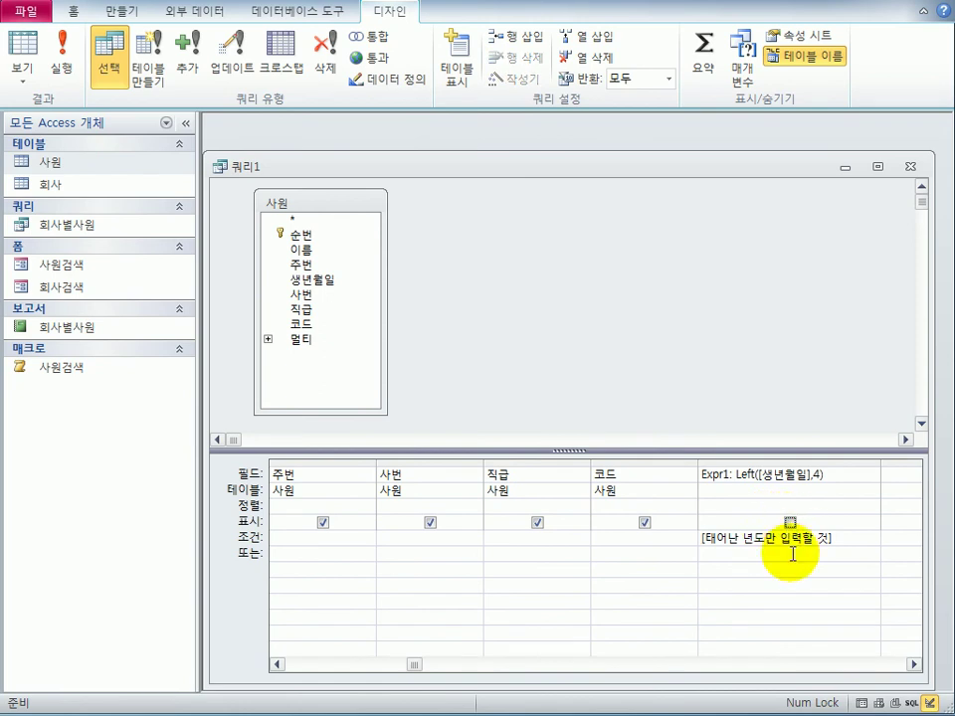
pyautogui.click(23, 45)
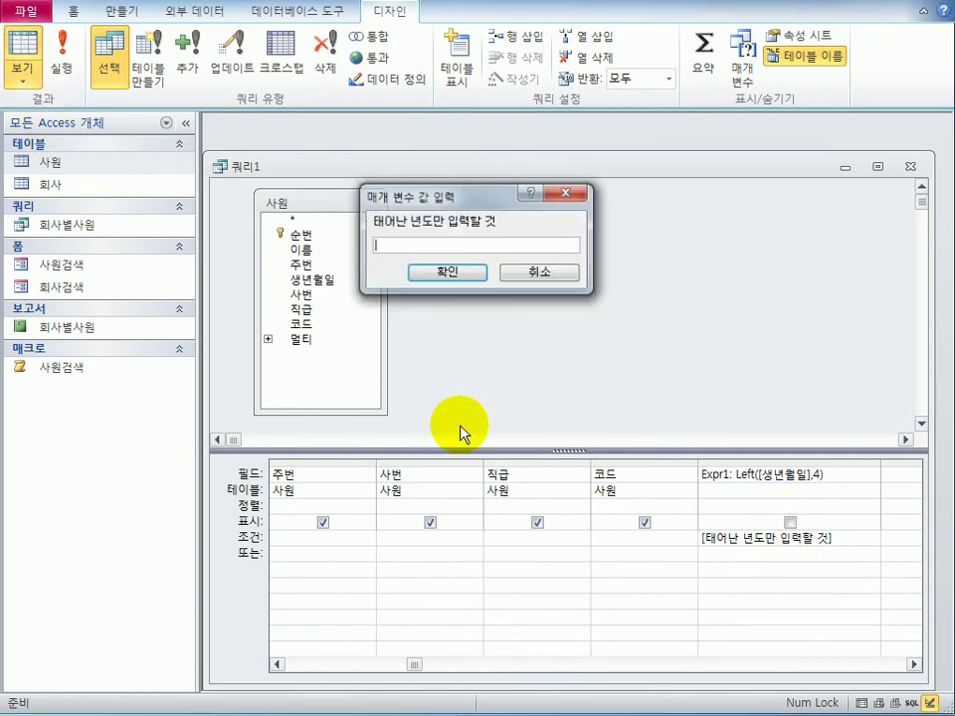
pyautogui.write('1972')
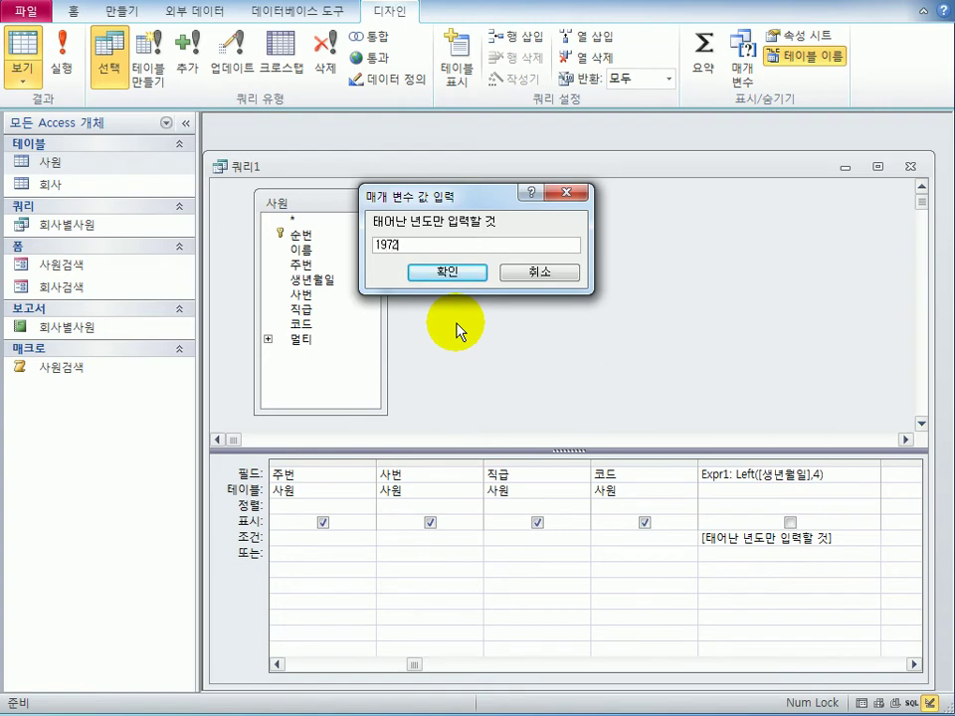
pyautogui.click(450, 272)
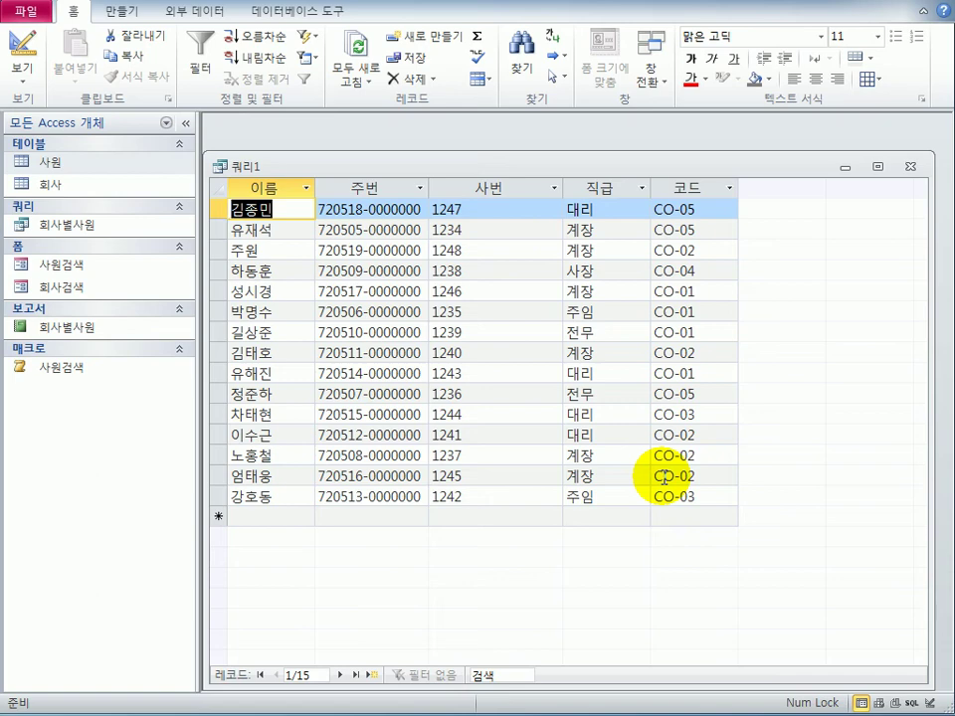
# - Close the query and save it as 출생년도별사원
pyautogui.click(919, 169)
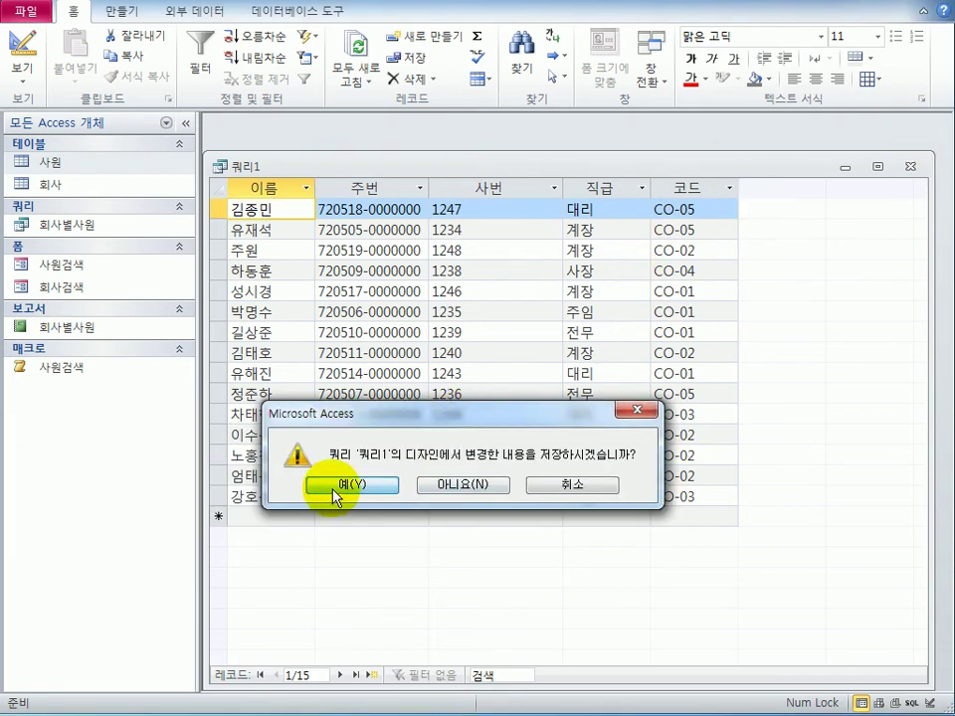
pyautogui.click(334, 491)
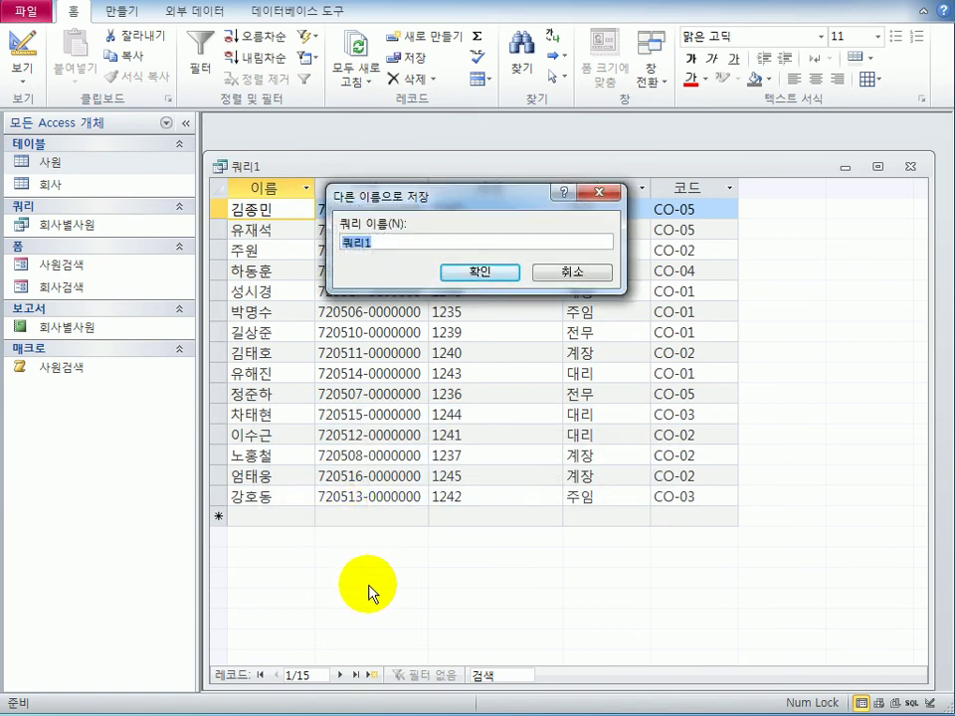
pyautogui.write('출생년도별사원')
pyautogui.press('Return')
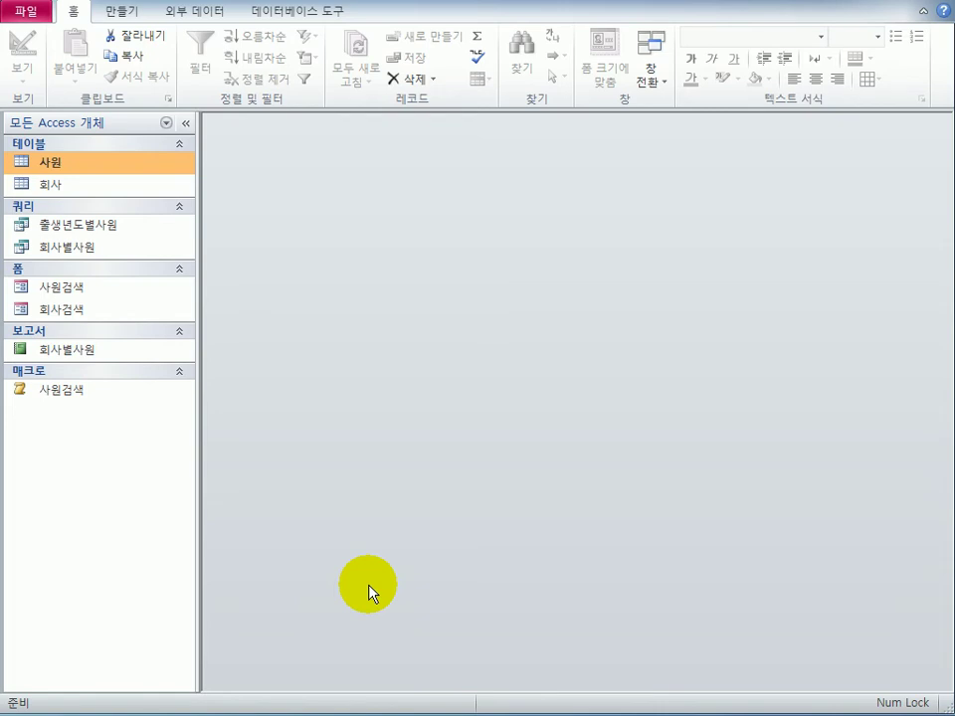
# - Create a new design query based on the 사원 and 회사 tables and enlarge the 사원 field list
pyautogui.click(130, 14)
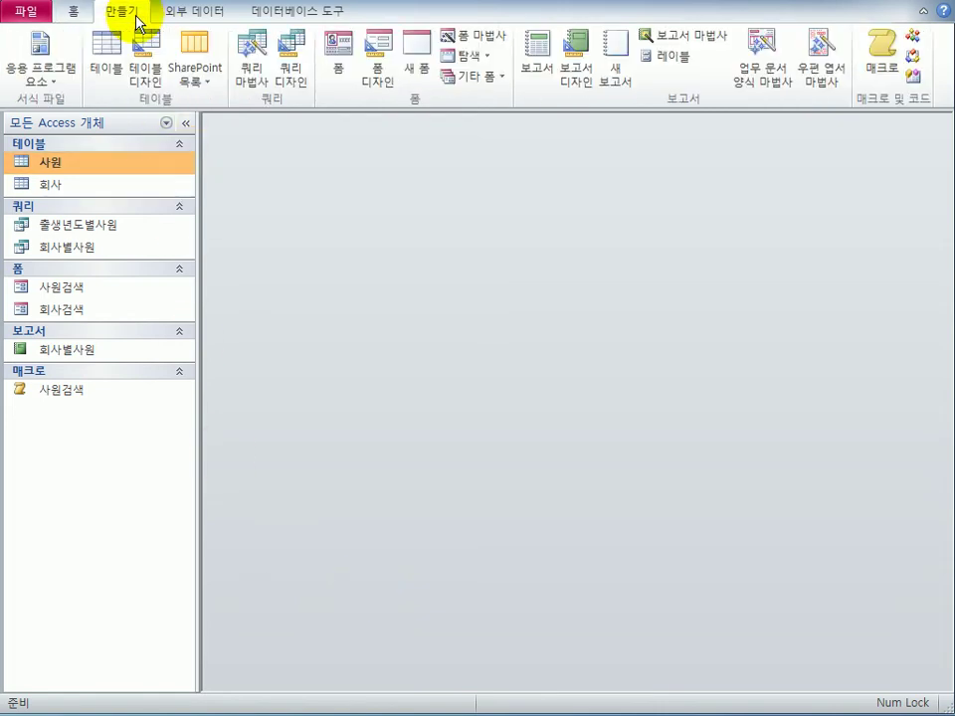
pyautogui.click(288, 84)
pyautogui.moveTo(418, 451); pyautogui.dragTo(445, 345)
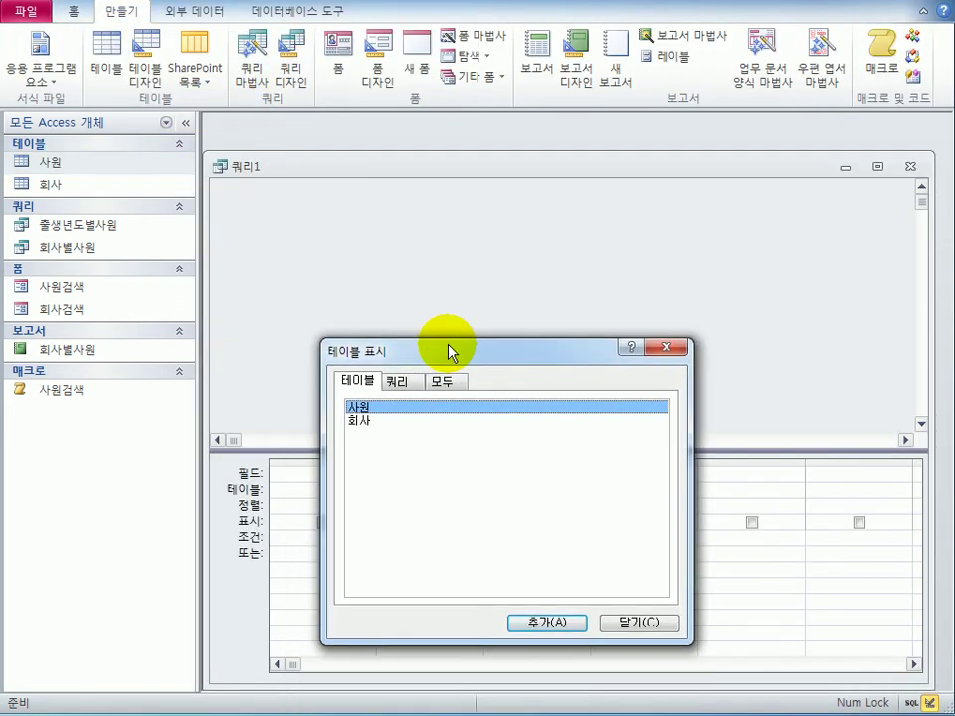
pyautogui.doubleClick(396, 408)
pyautogui.doubleClick(397, 420)
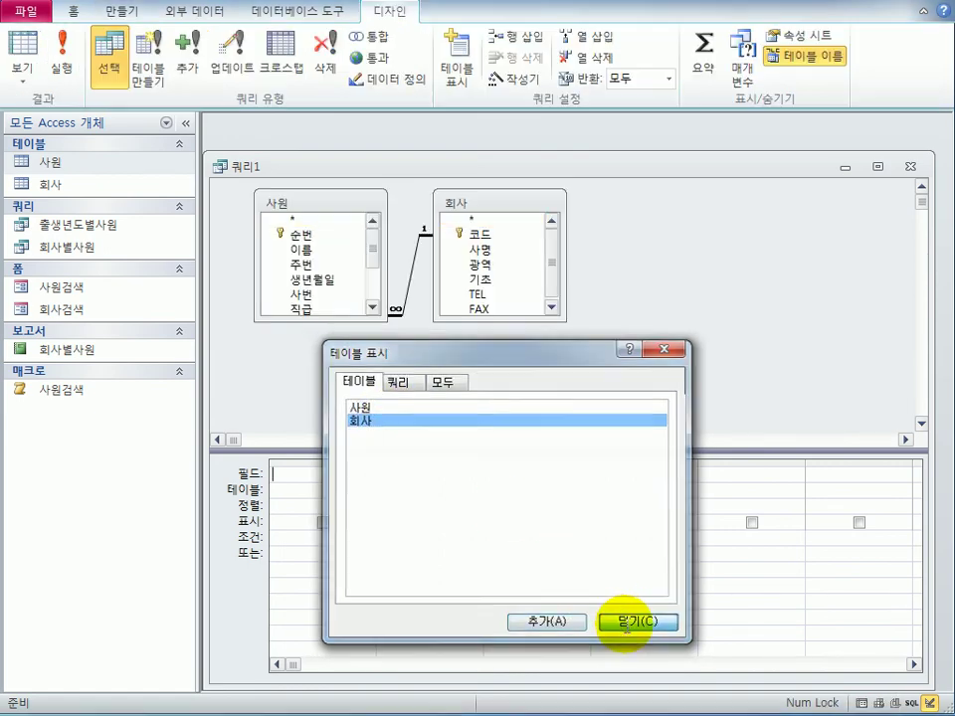
pyautogui.click(621, 624)
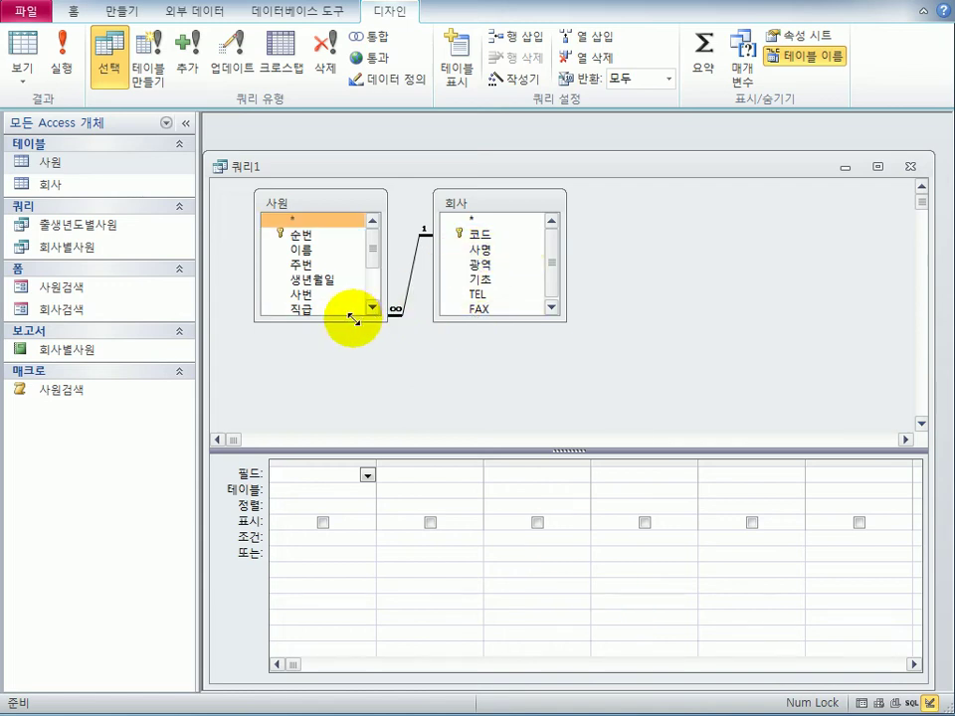
pyautogui.moveTo(356, 318); pyautogui.dragTo(355, 391)
# - Add 사명 from the 회사 table, convert the query to a crosstab, and set 사명 as 행 머리글
pyautogui.click(494, 257)
pyautogui.doubleClick(494, 257)
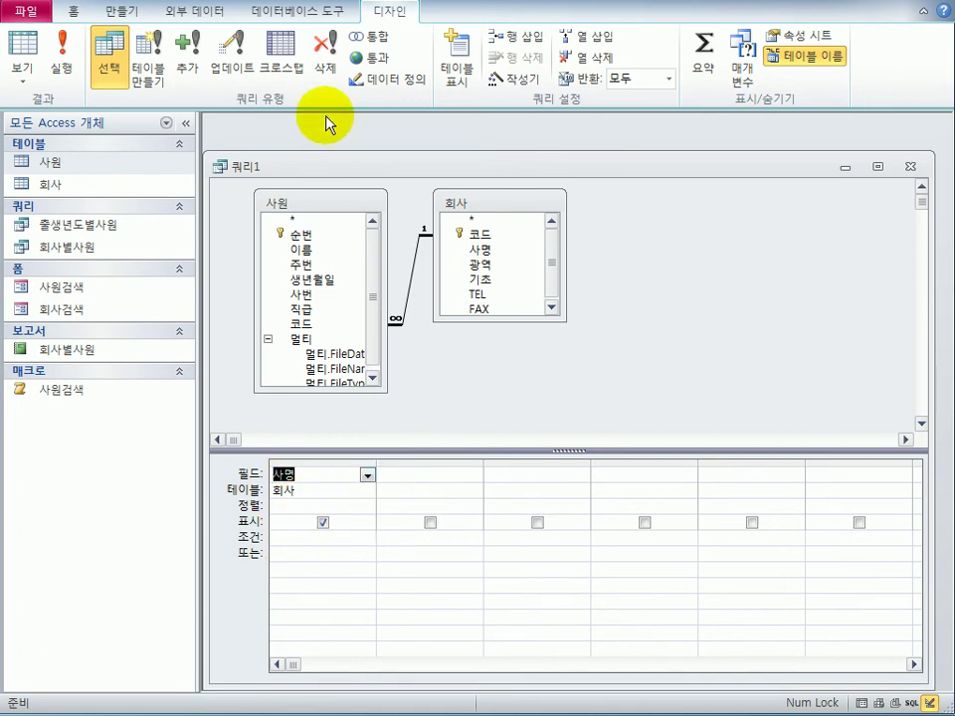
pyautogui.click(281, 70)
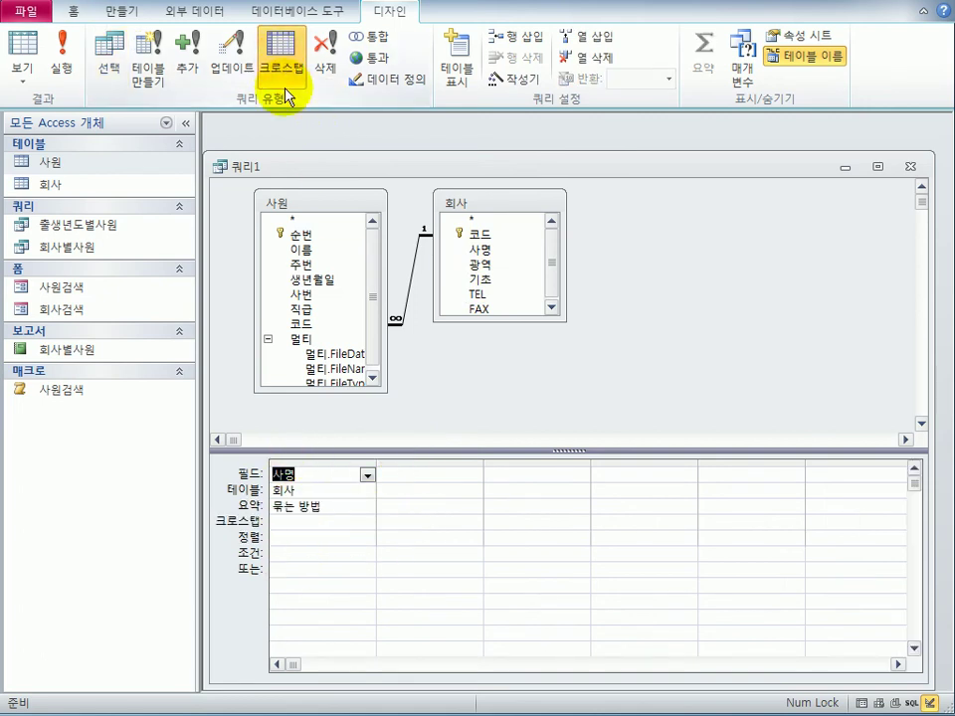
pyautogui.click(360, 518)
pyautogui.click(367, 522)
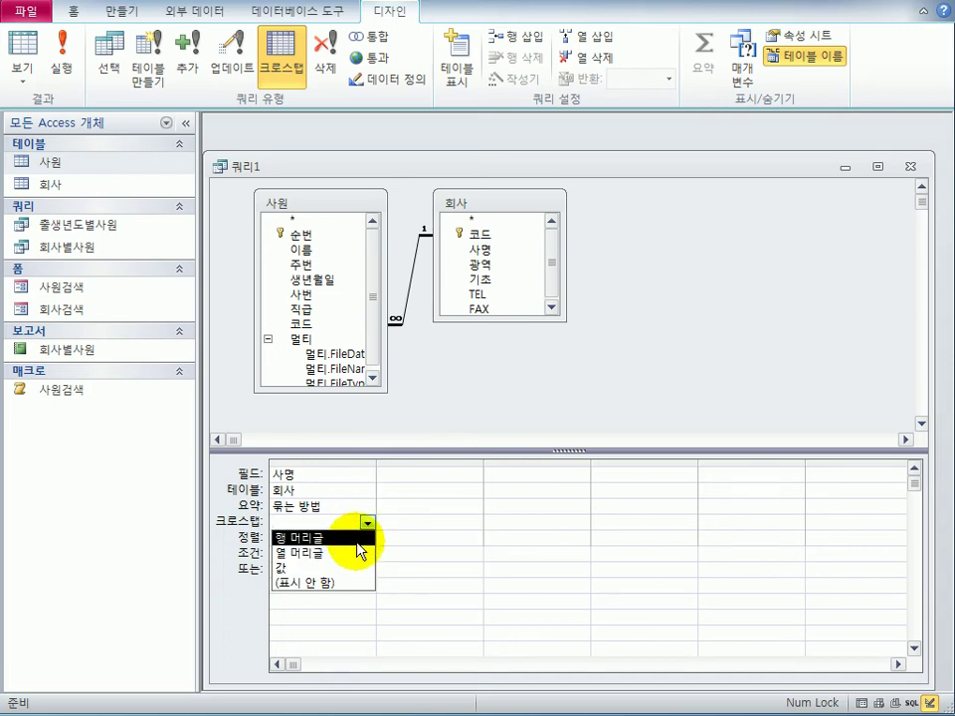
pyautogui.click(357, 539)
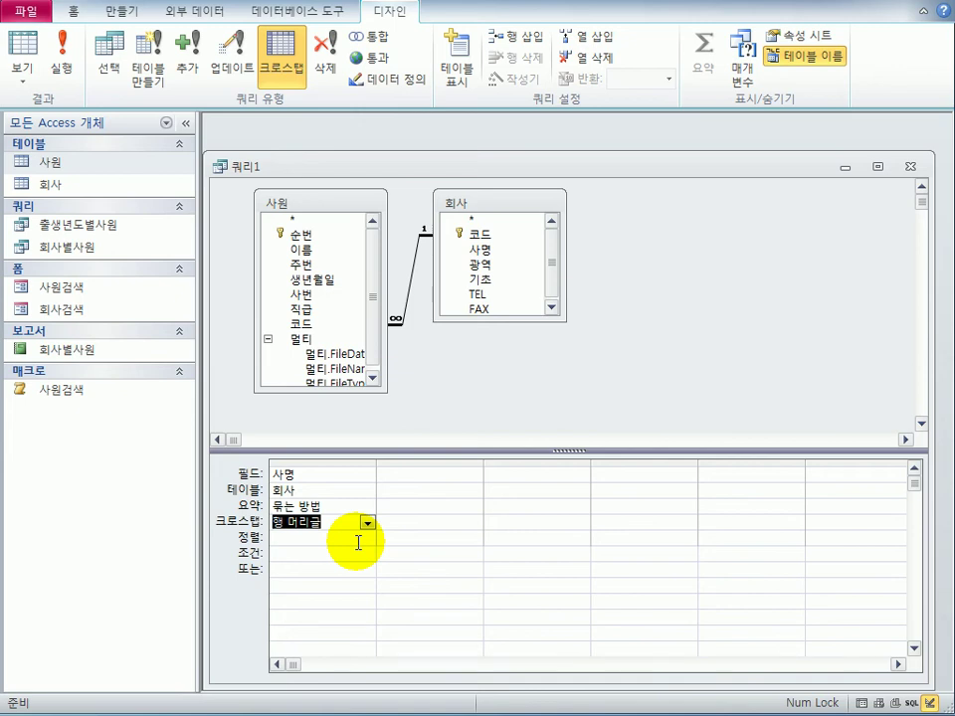
# - Add 직급 from the 사원 table to the crosstab query as 열 머리글
pyautogui.doubleClick(335, 311)
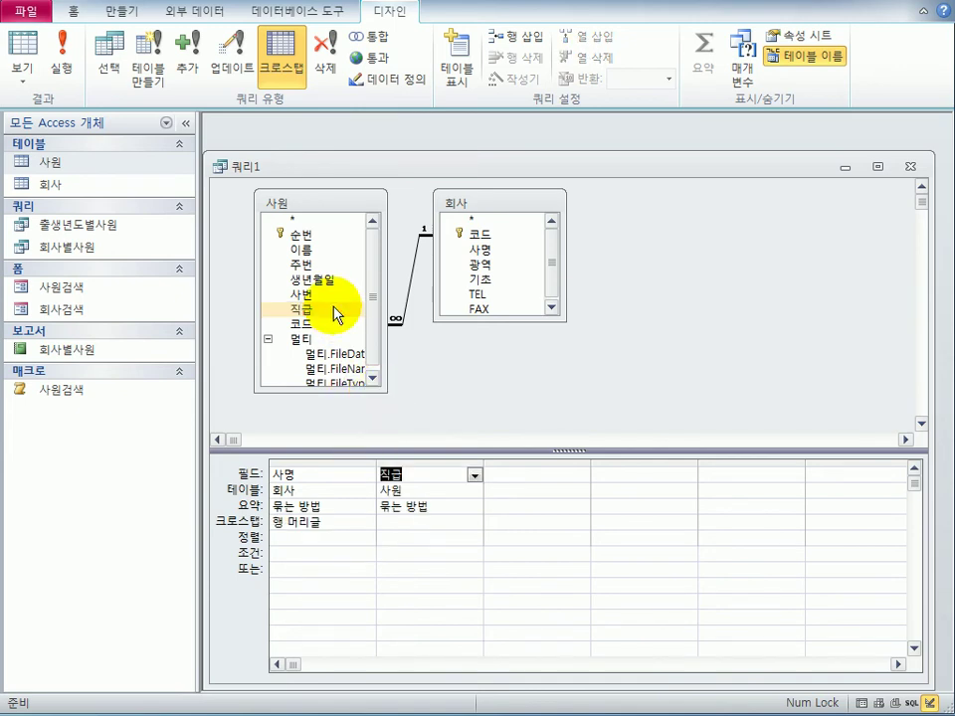
pyautogui.click(462, 523)
pyautogui.click(476, 522)
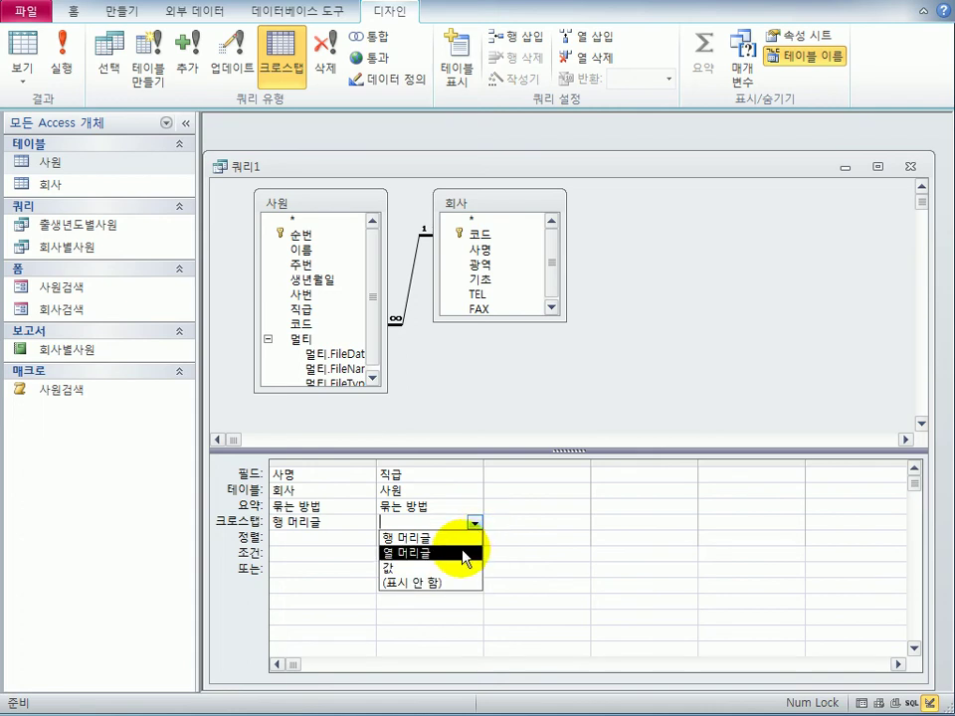
pyautogui.click(466, 550)
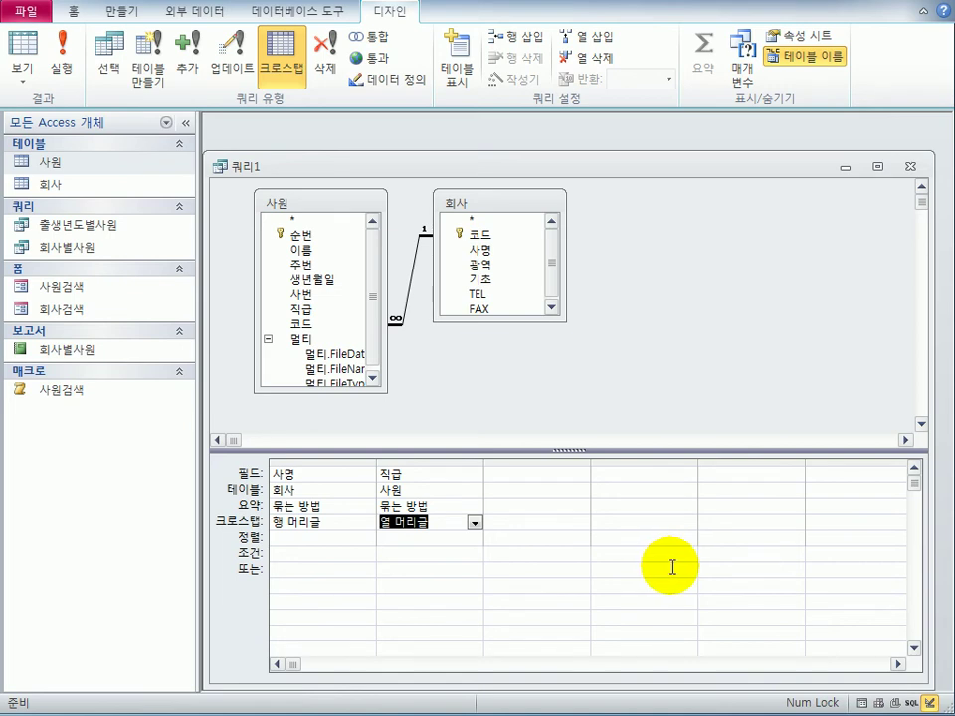
# - Add 이름 from the 사원 table as the crosstab 값 summarized by 개수, and display the query result
pyautogui.click(527, 479)
pyautogui.moveTo(316, 250); pyautogui.dragTo(527, 477)
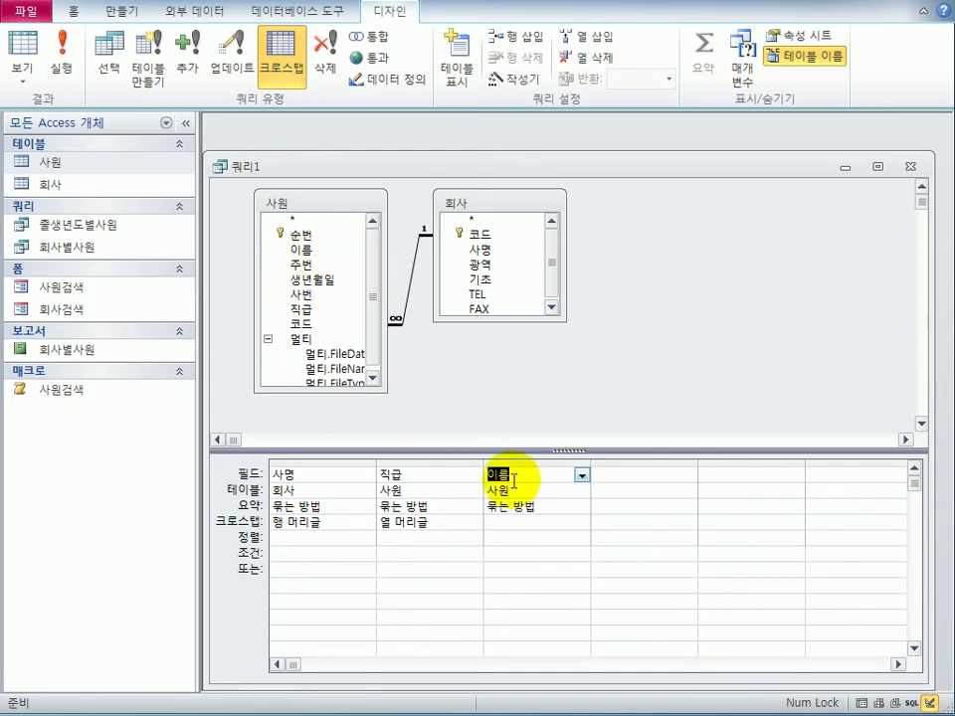
pyautogui.click(524, 508)
pyautogui.click(581, 506)
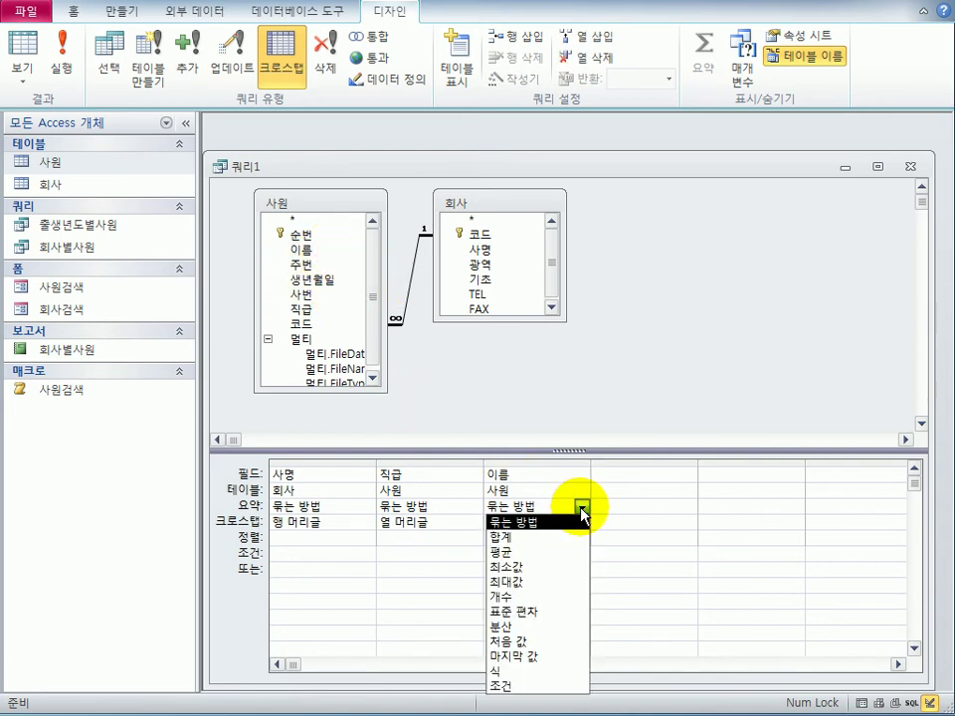
pyautogui.click(550, 597)
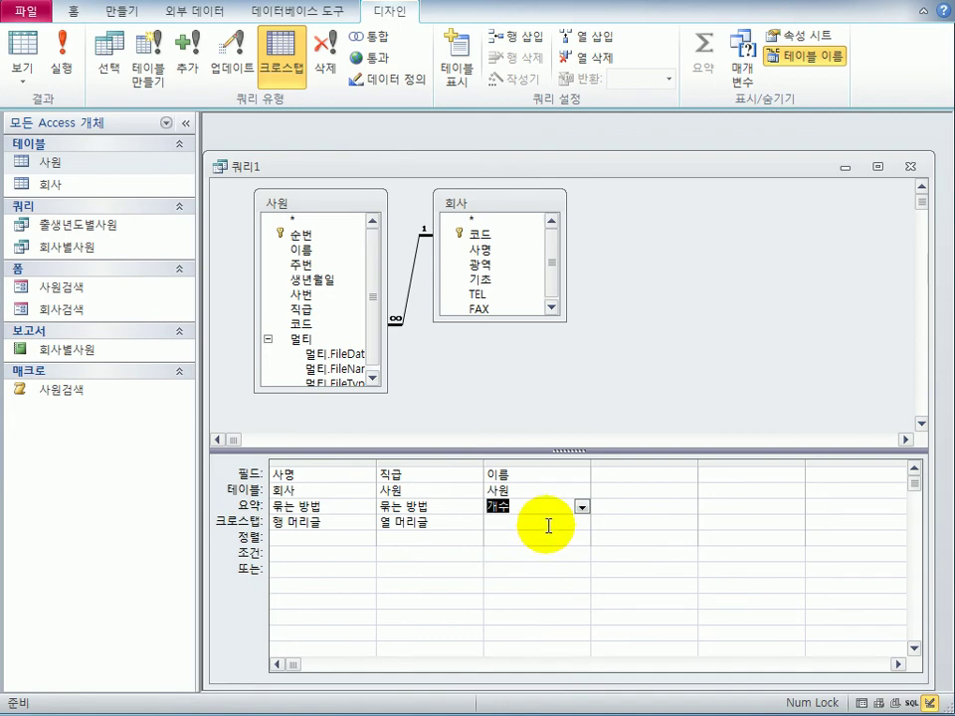
pyautogui.click(551, 523)
pyautogui.click(582, 527)
pyautogui.click(565, 570)
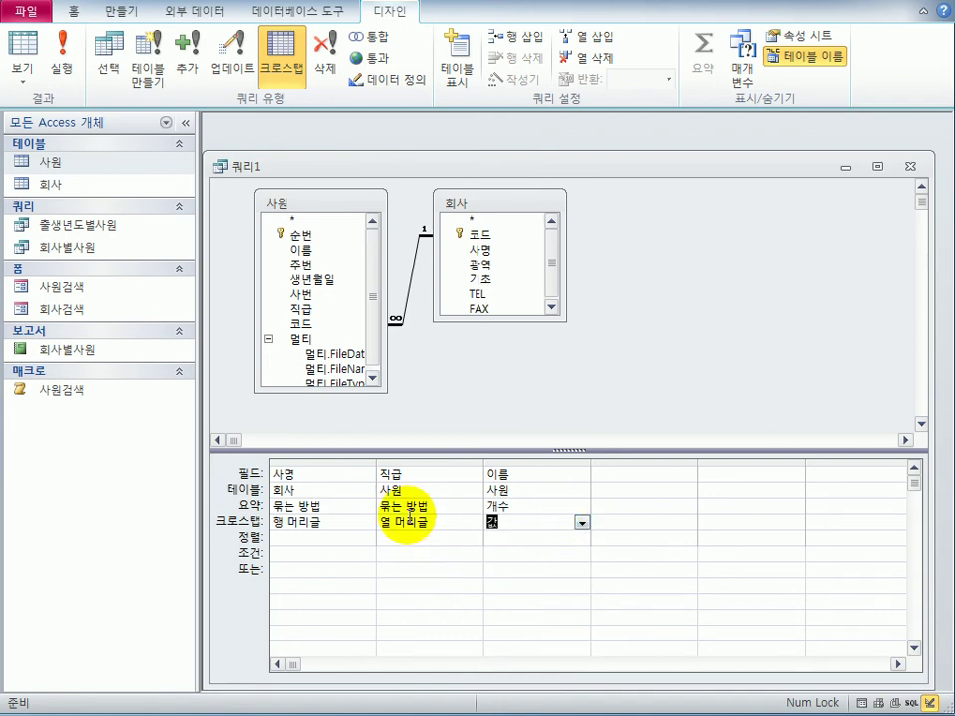
pyautogui.click(25, 45)
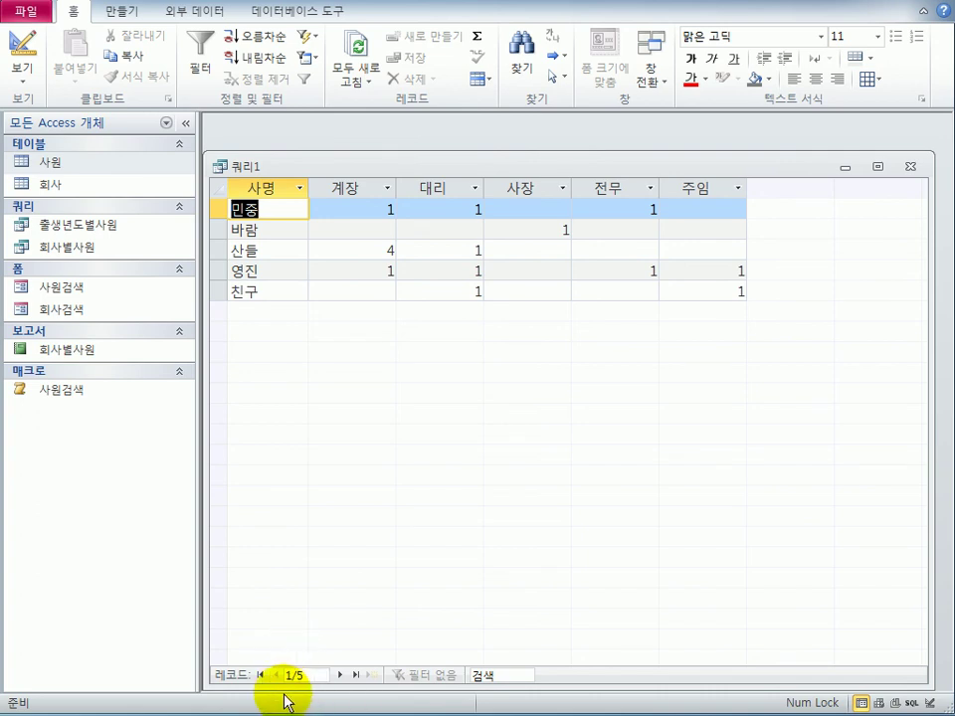
# - Close the crosstab query and save it as 회사별직급별인원수
pyautogui.click(910, 168)
pyautogui.moveTo(298, 445); pyautogui.dragTo(624, 352)
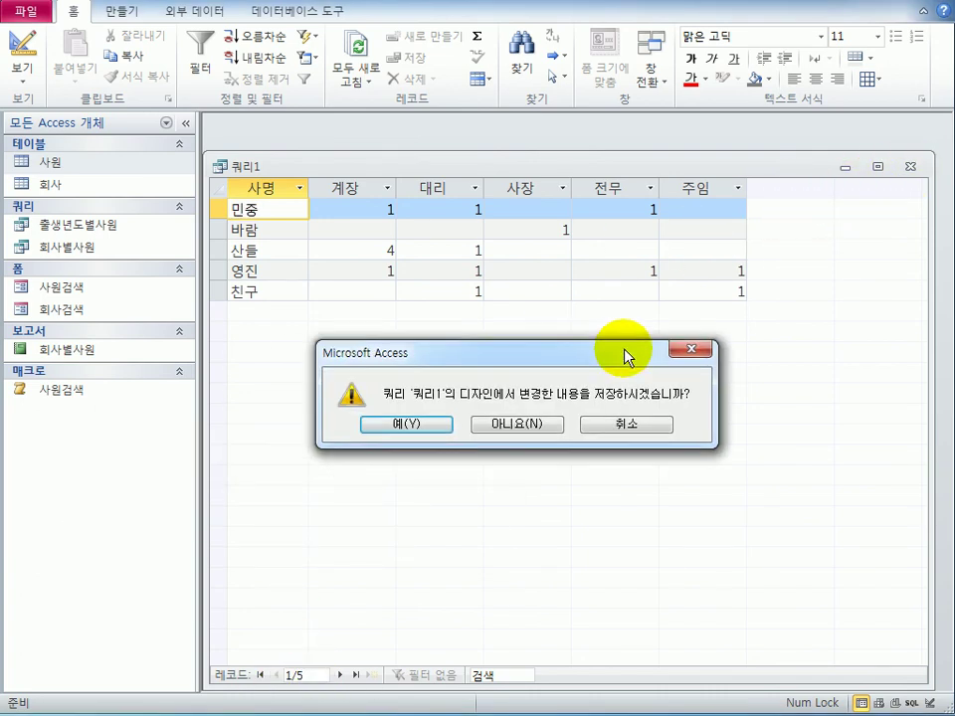
pyautogui.click(425, 425)
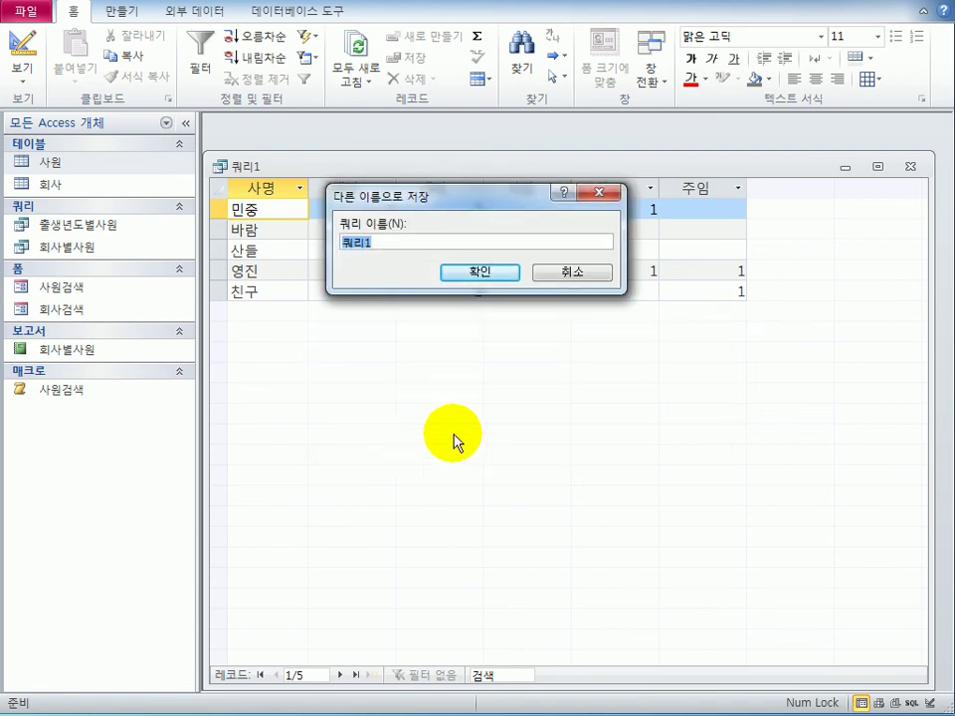
pyautogui.write('회사별직')
pyautogui.write('급별인원')
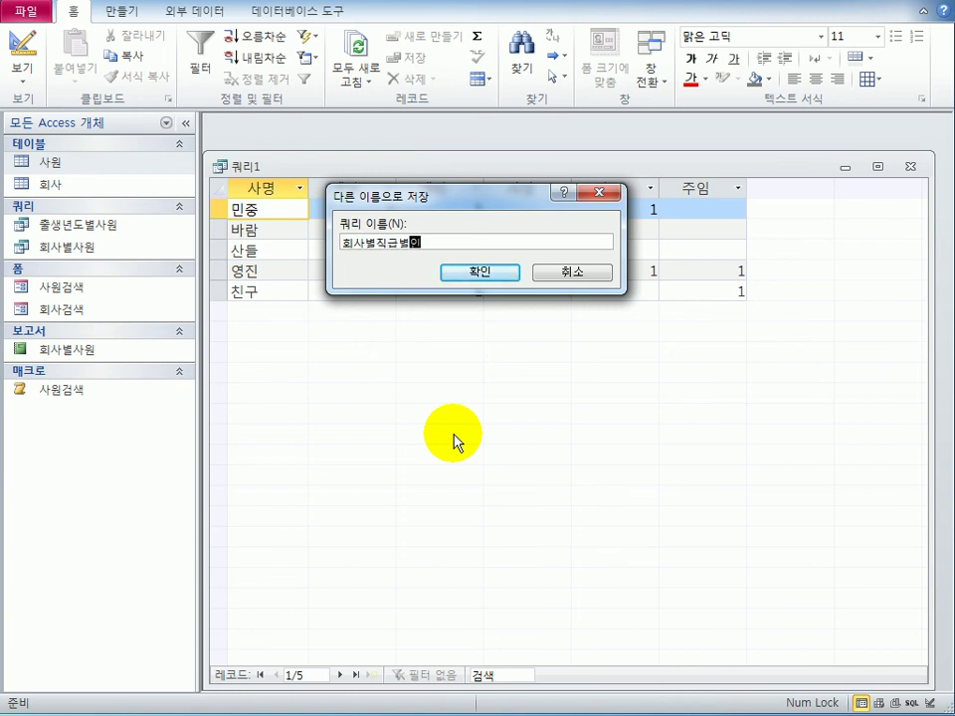
pyautogui.write('수')
pyautogui.click(483, 282)
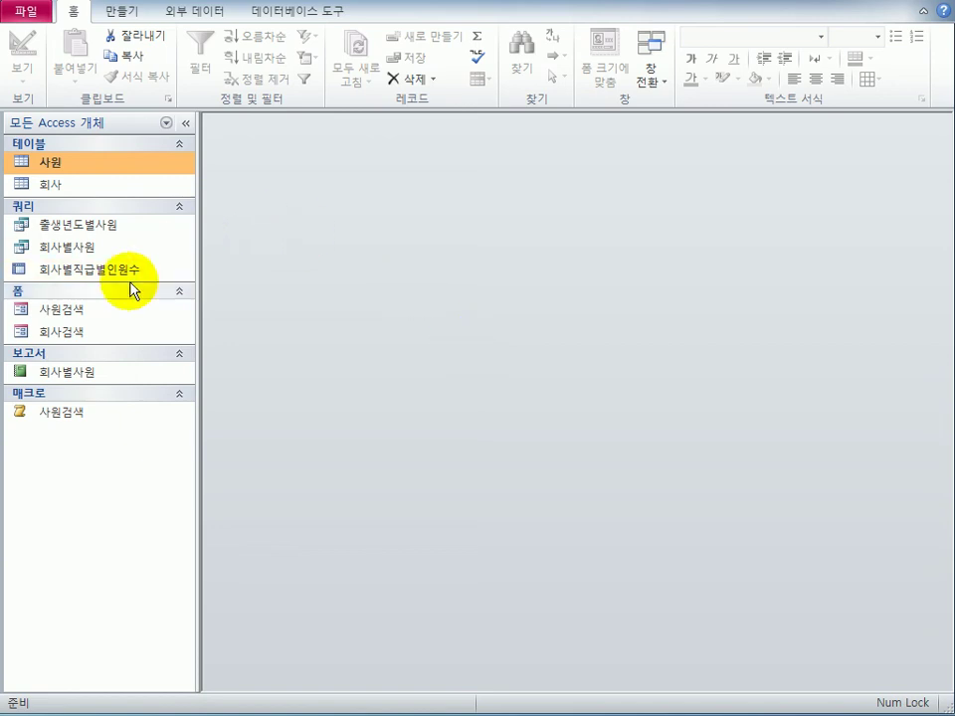
# - Open the 회사검색 form in design view and show the 폼 머리글 section's On Dbl Click event property
pyautogui.click(96, 332)
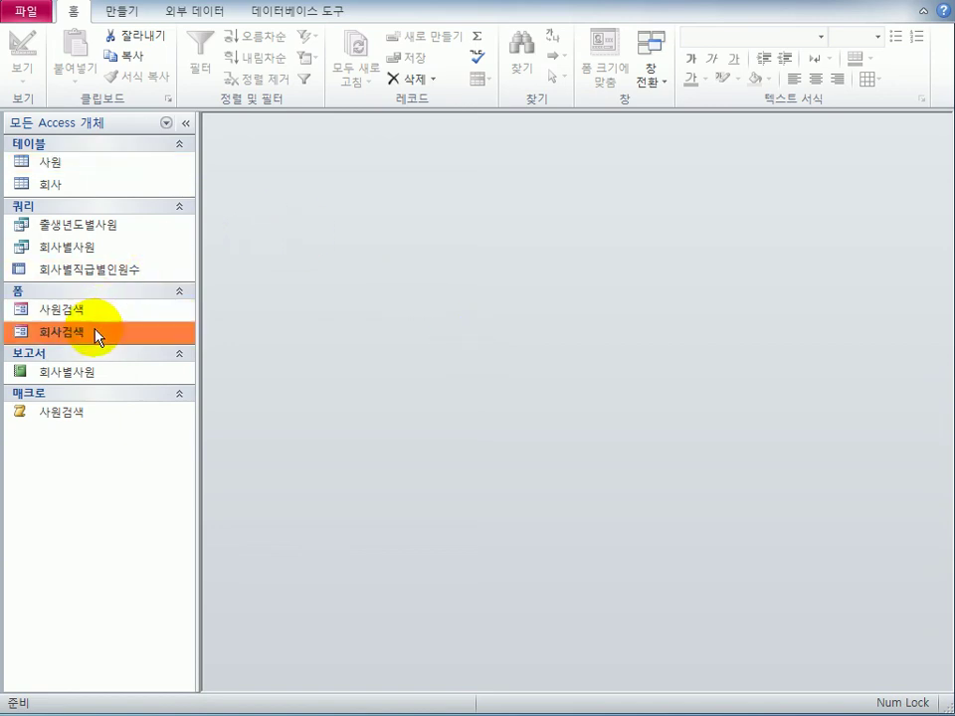
pyautogui.rightClick(97, 336)
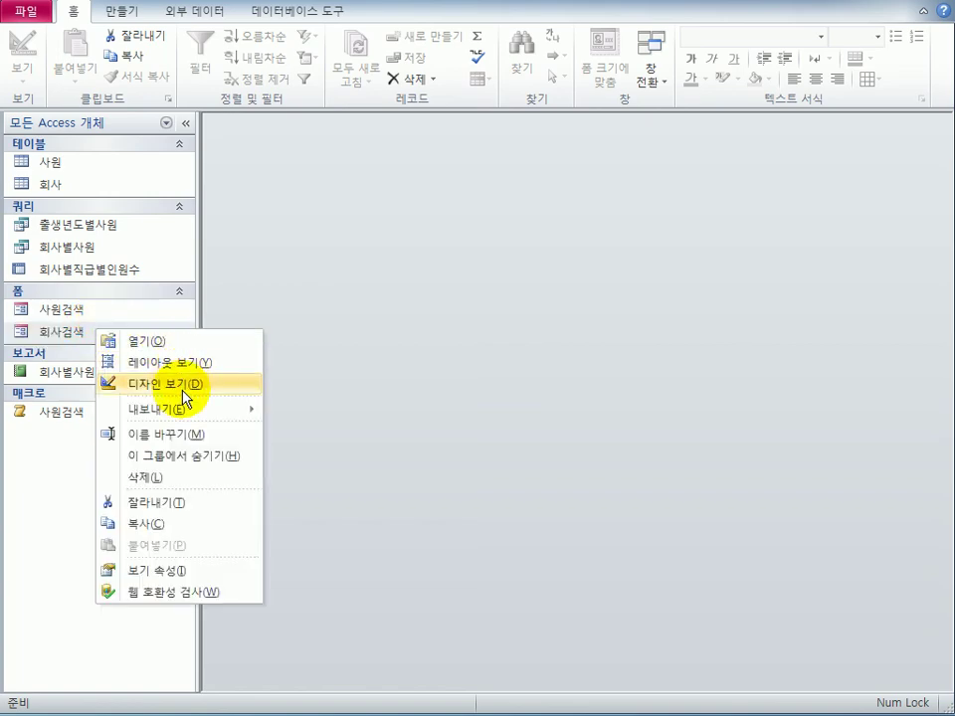
pyautogui.click(185, 398)
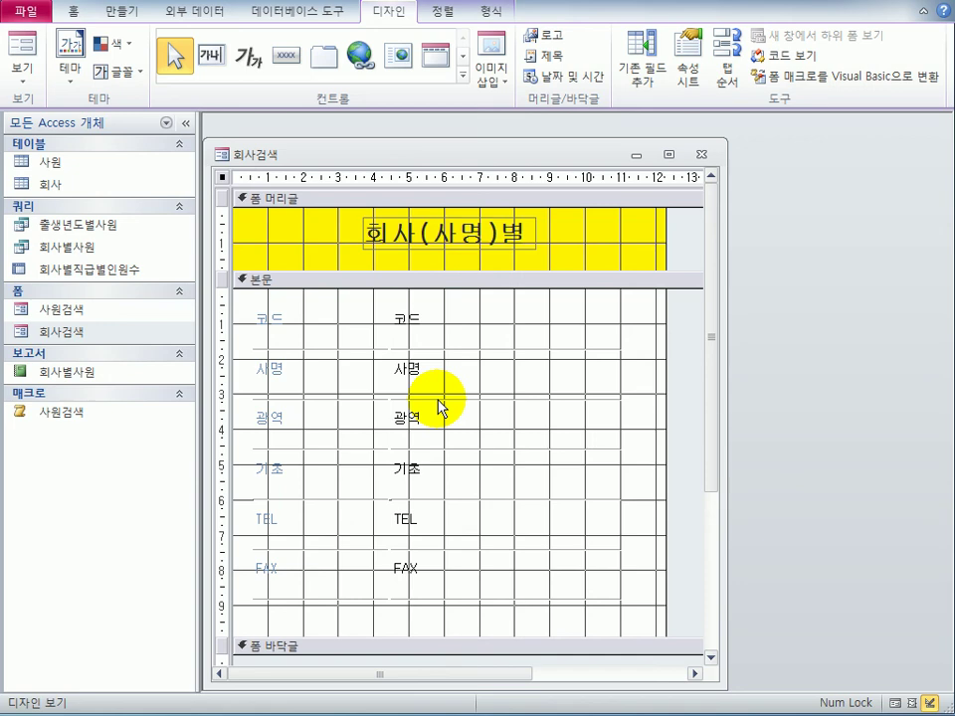
pyautogui.click(427, 198)
pyautogui.click(691, 76)
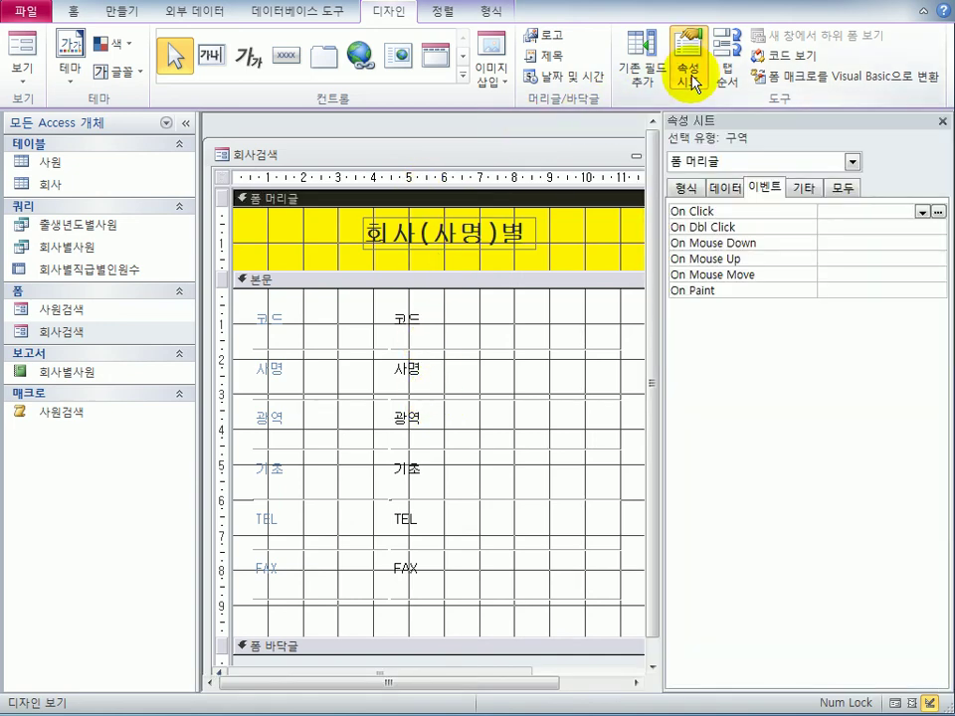
pyautogui.click(828, 228)
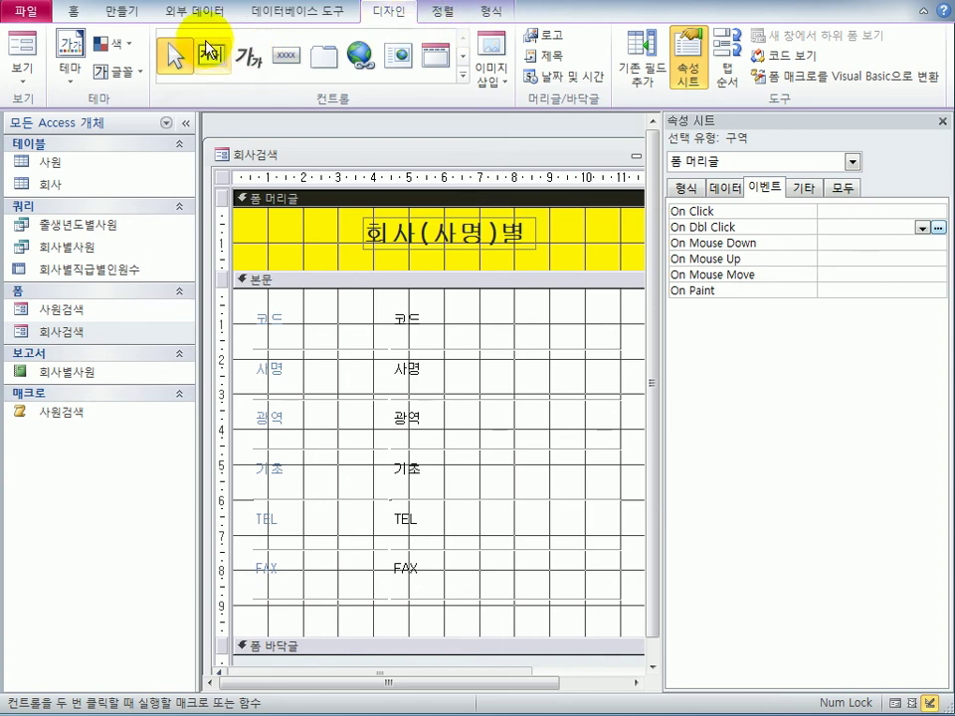
# - Create a new macro with an ExportWithFormatting action for the 사원 table, using Excel 통합 문서 (*.xlsx) as 출력 형식
pyautogui.click(123, 14)
pyautogui.click(880, 49)
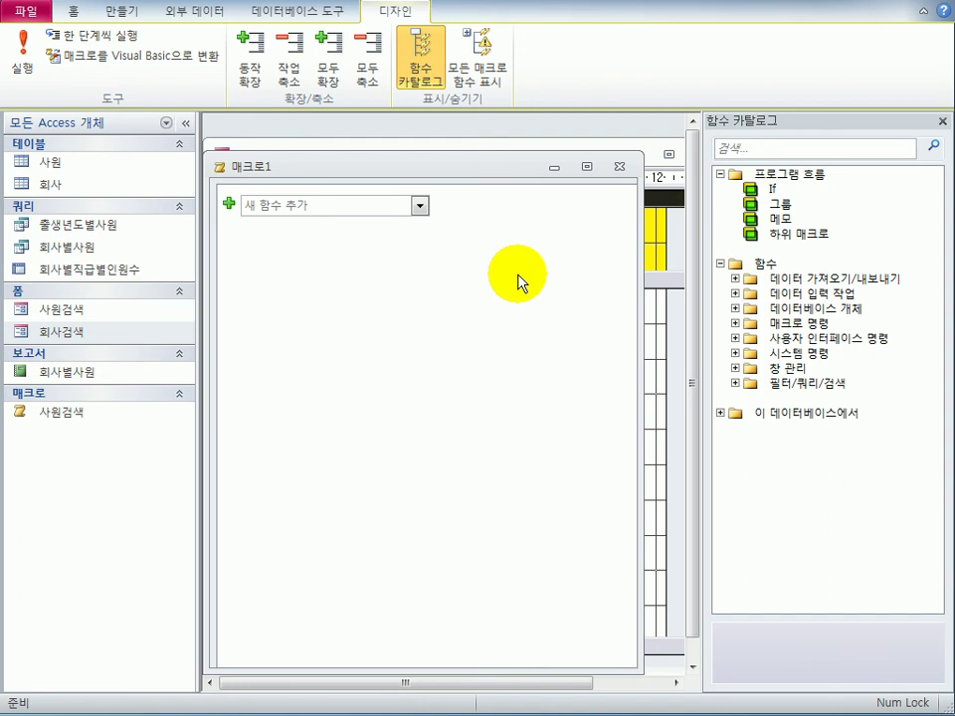
pyautogui.click(420, 205)
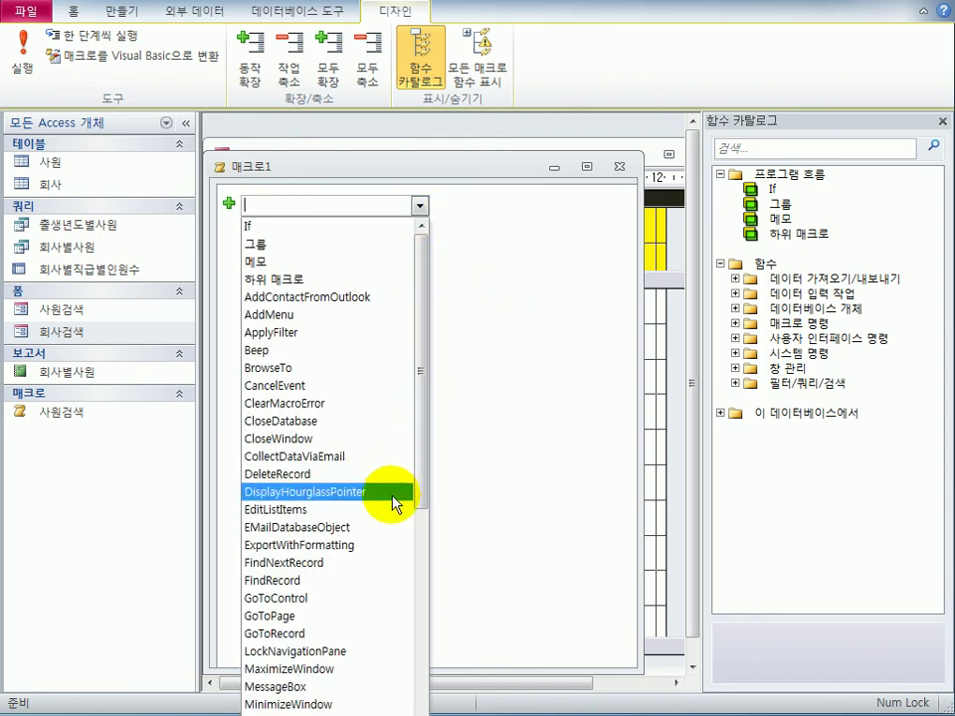
pyautogui.click(380, 546)
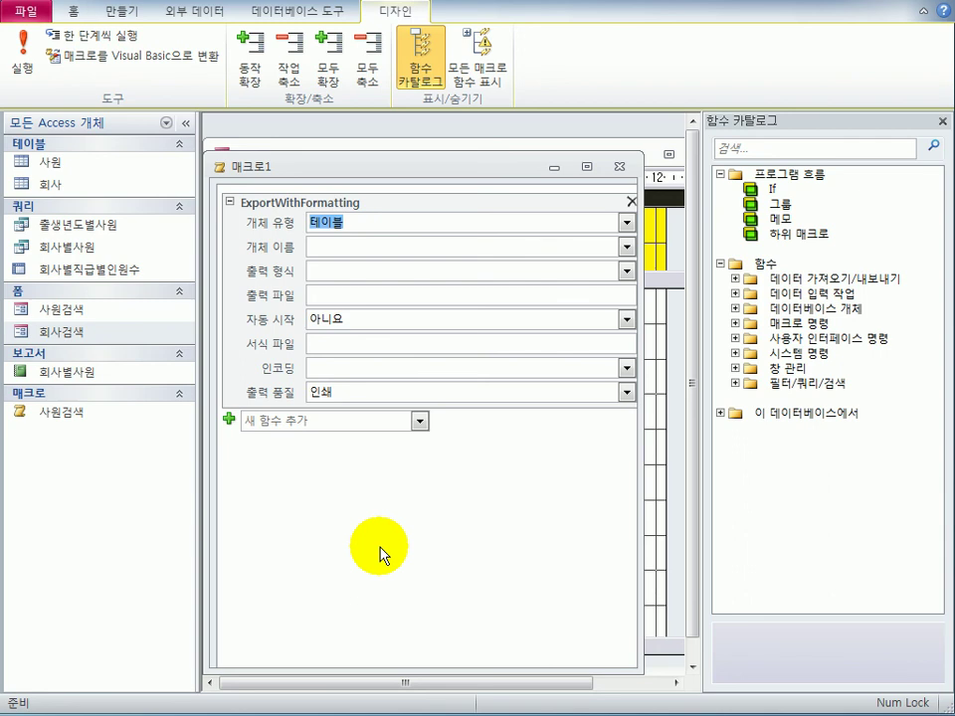
pyautogui.click(626, 247)
pyautogui.click(614, 267)
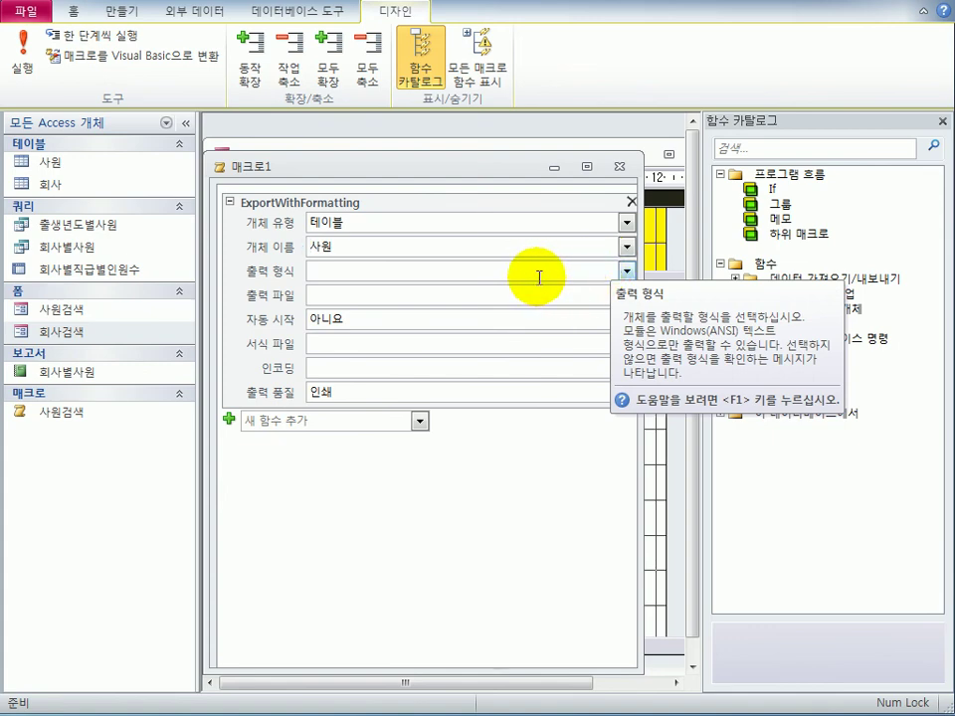
pyautogui.click(627, 270)
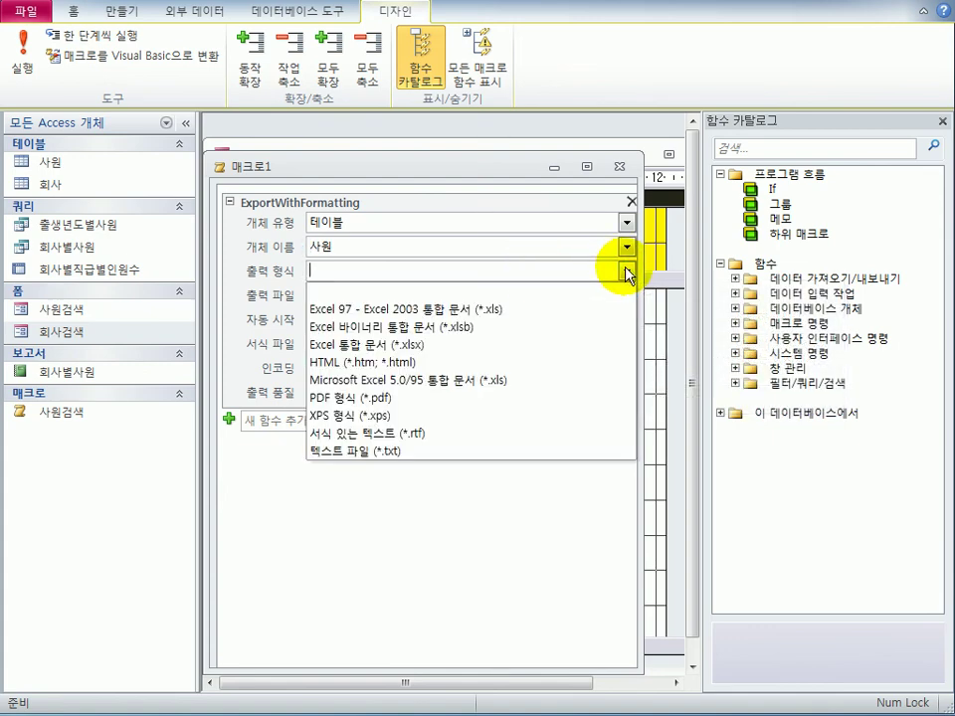
pyautogui.click(545, 344)
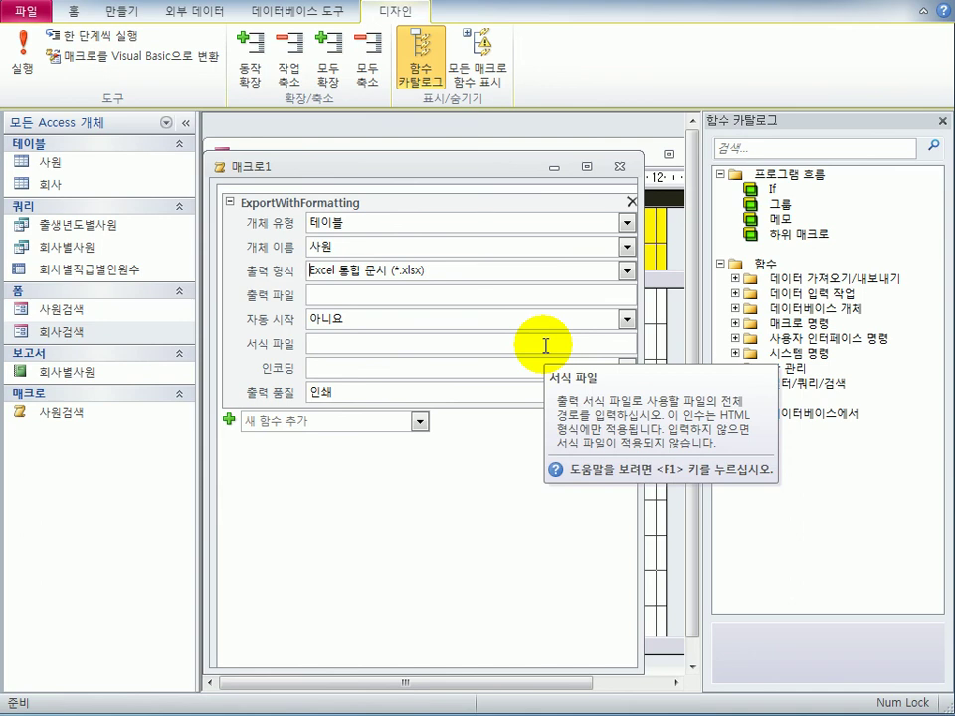
# - Set the export action's 출력 파일 to c:\변환.xlsx and 자동 시작 to 예
pyautogui.click(418, 297)
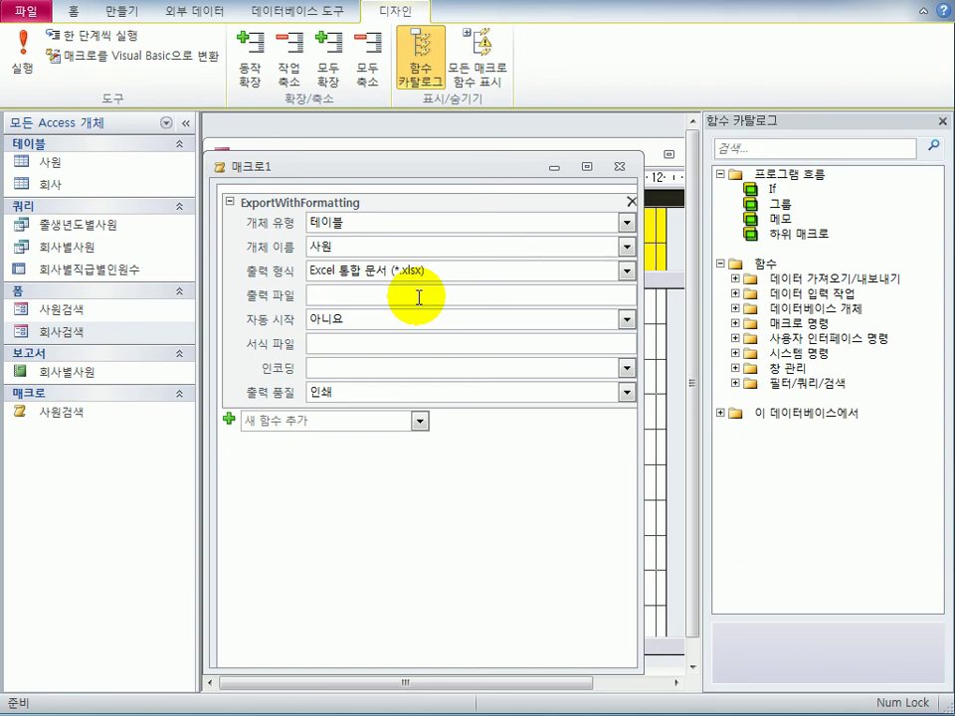
pyautogui.write('c')
pyautogui.write(':\\변환.xlsx')
pyautogui.click(414, 320)
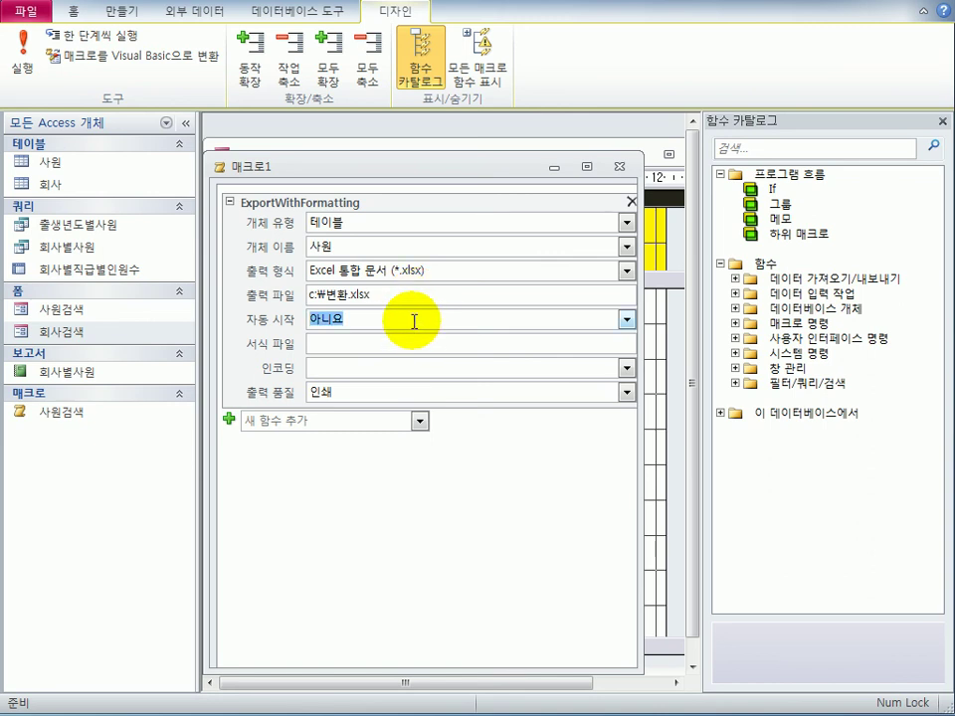
pyautogui.click(627, 319)
pyautogui.click(593, 339)
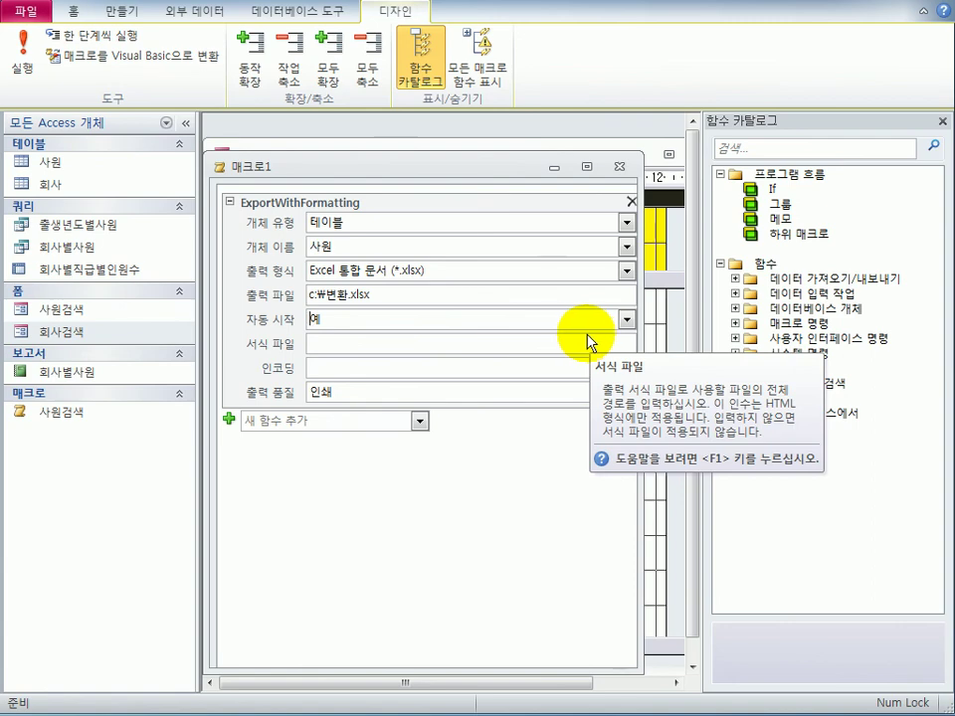
# - Close the new export macro and save it under the name 변환
pyautogui.click(629, 174)
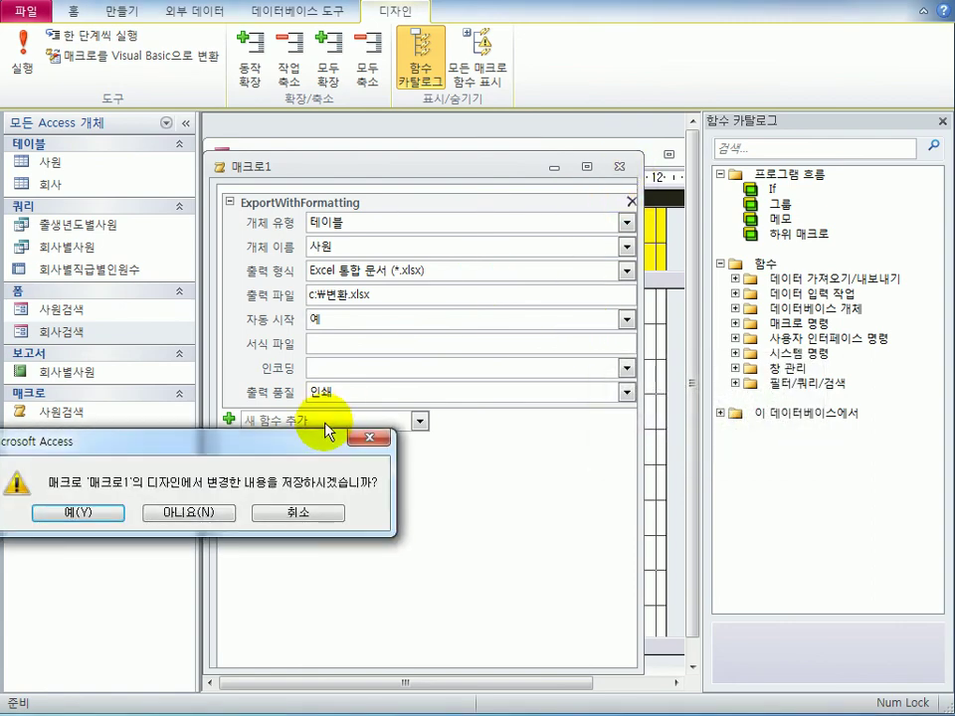
pyautogui.moveTo(304, 442); pyautogui.dragTo(546, 405)
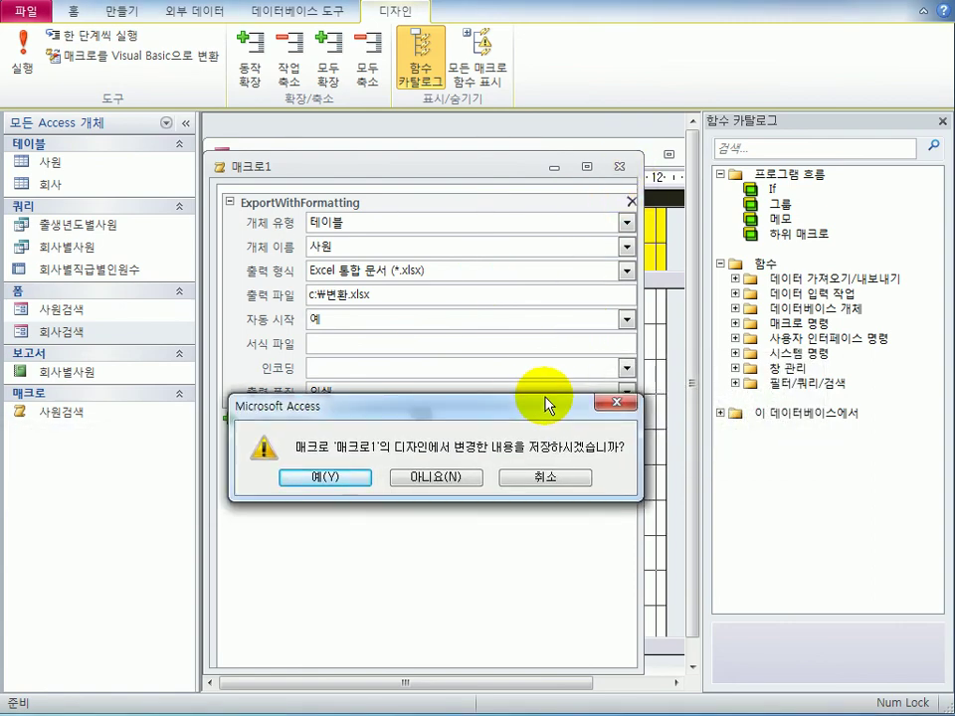
pyautogui.click(322, 477)
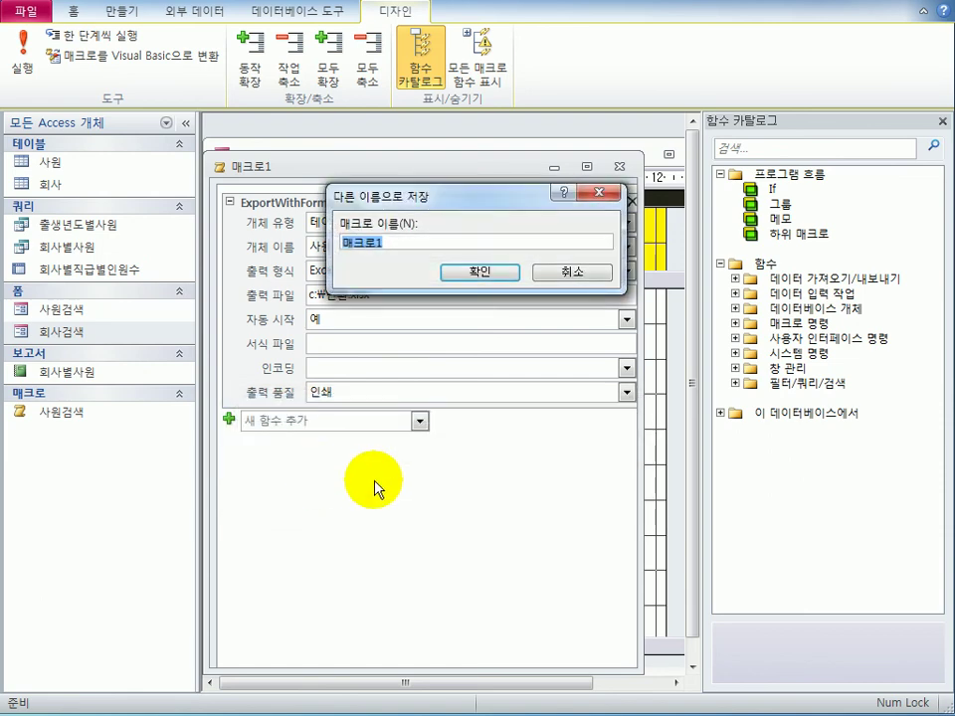
pyautogui.write('exl')
pyautogui.press('BackSpace')
pyautogui.press('BackSpace')
pyautogui.press('BackSpace')
pyautogui.write('변환')
pyautogui.click(487, 272)
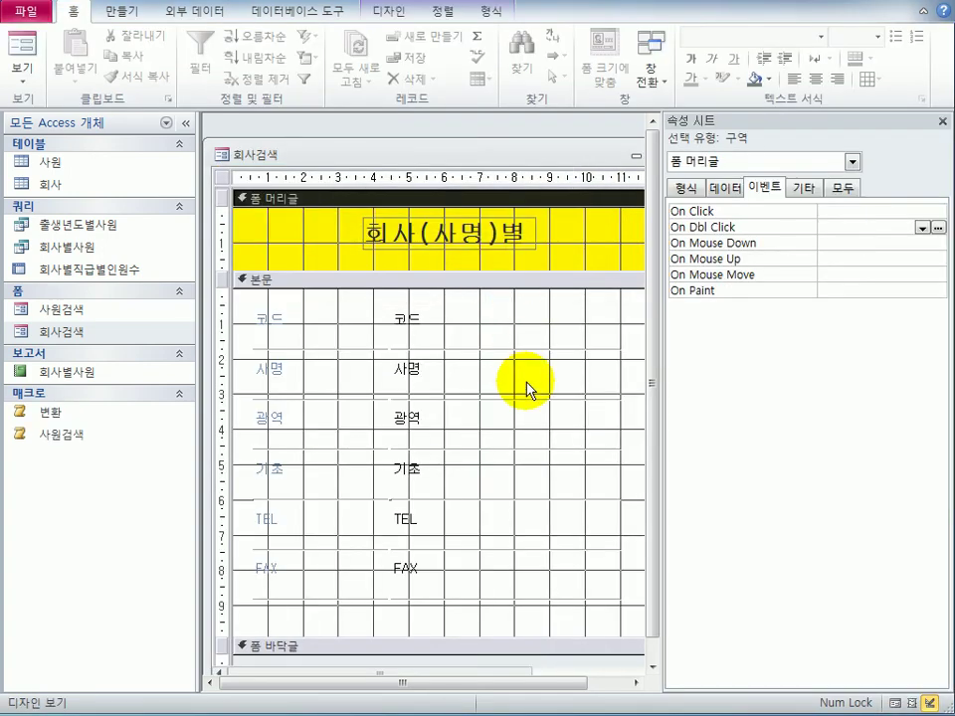
# - Assign the 변환 macro to the 폼 머리글 section's On Dbl Click event, and close the 회사검색 form with its changes saved
pyautogui.click(922, 228)
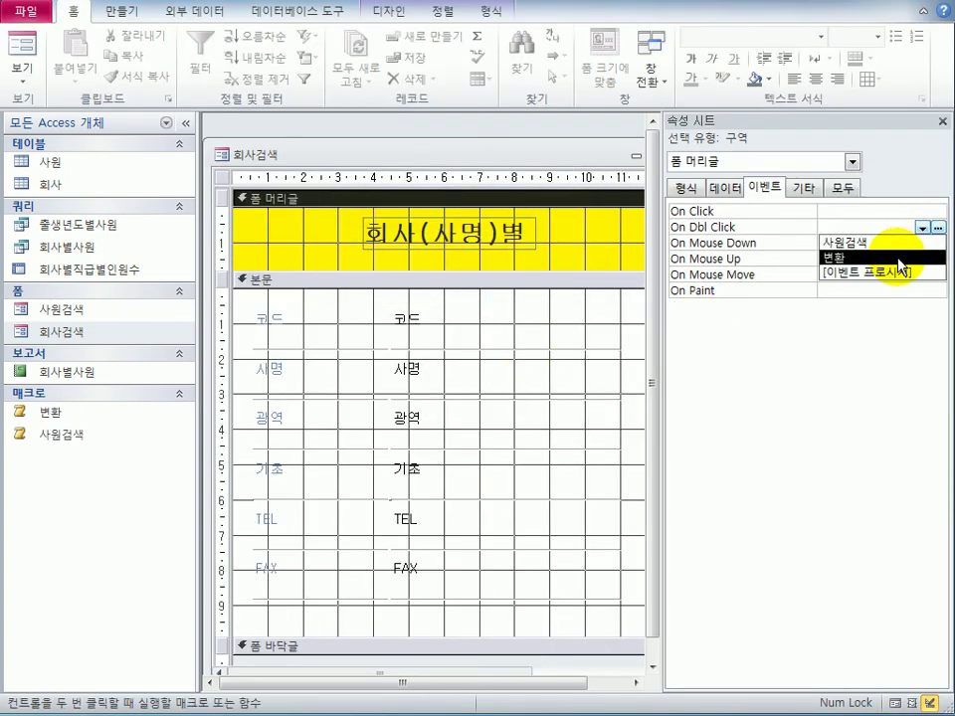
pyautogui.click(910, 256)
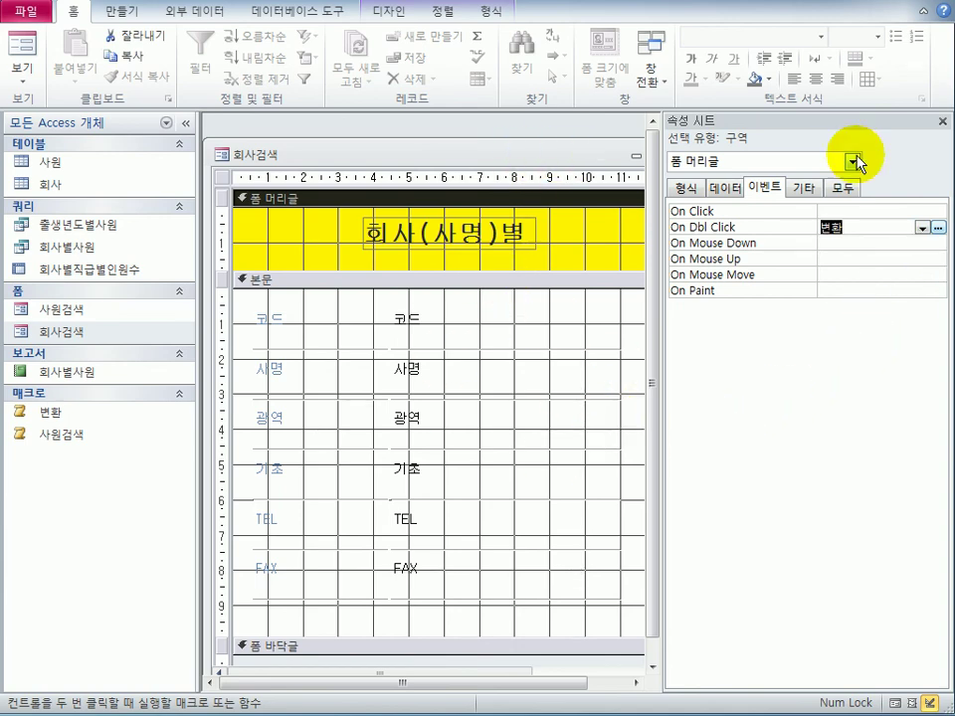
pyautogui.click(941, 123)
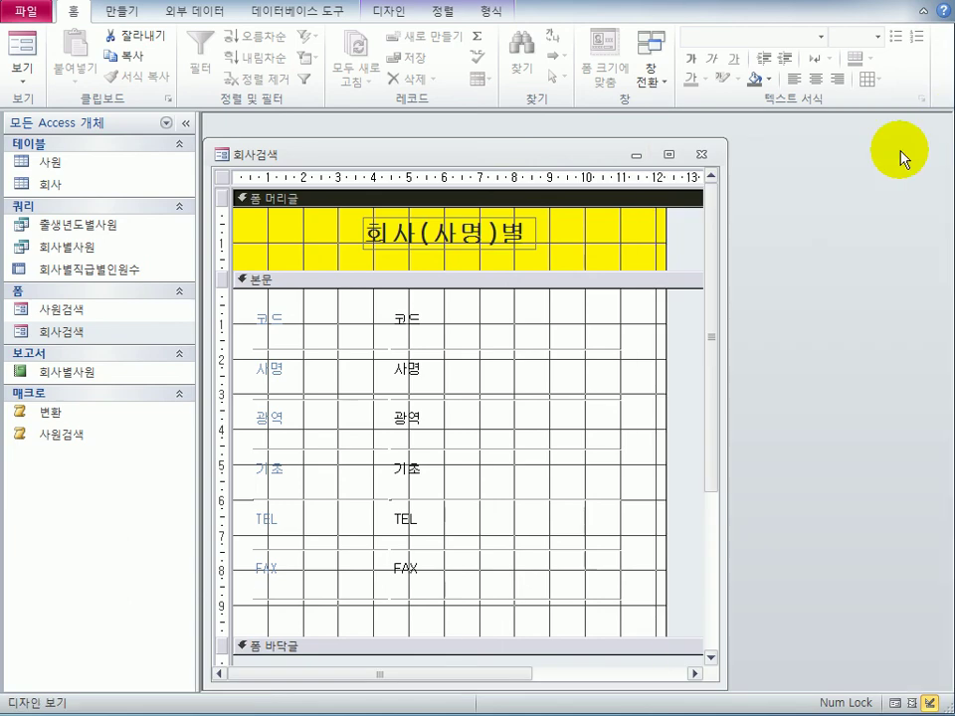
pyautogui.click(710, 166)
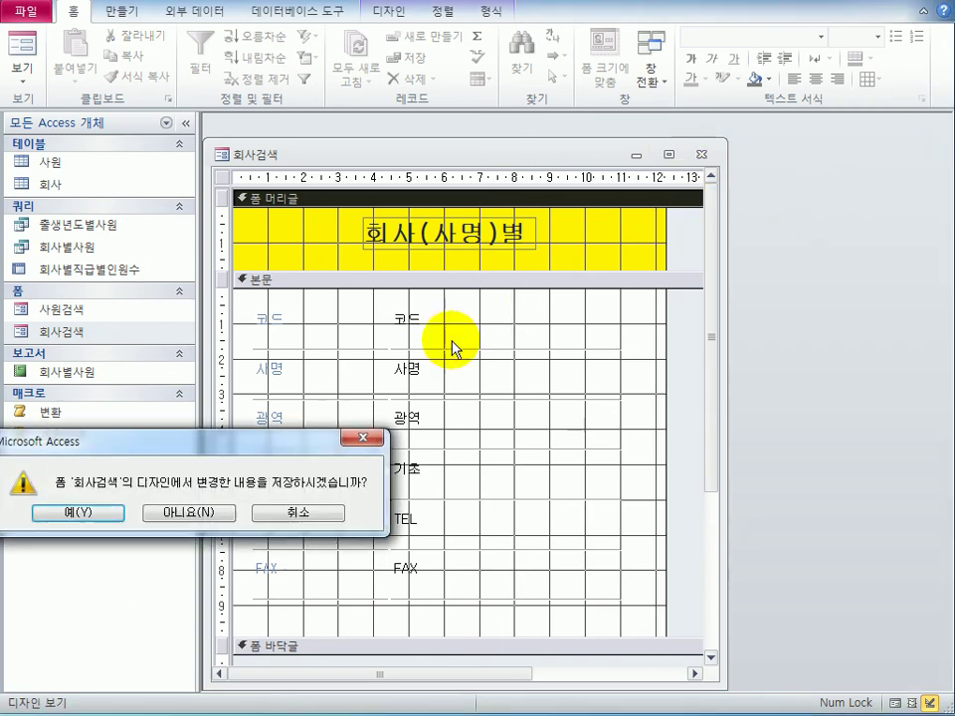
pyautogui.moveTo(278, 448); pyautogui.dragTo(604, 296)
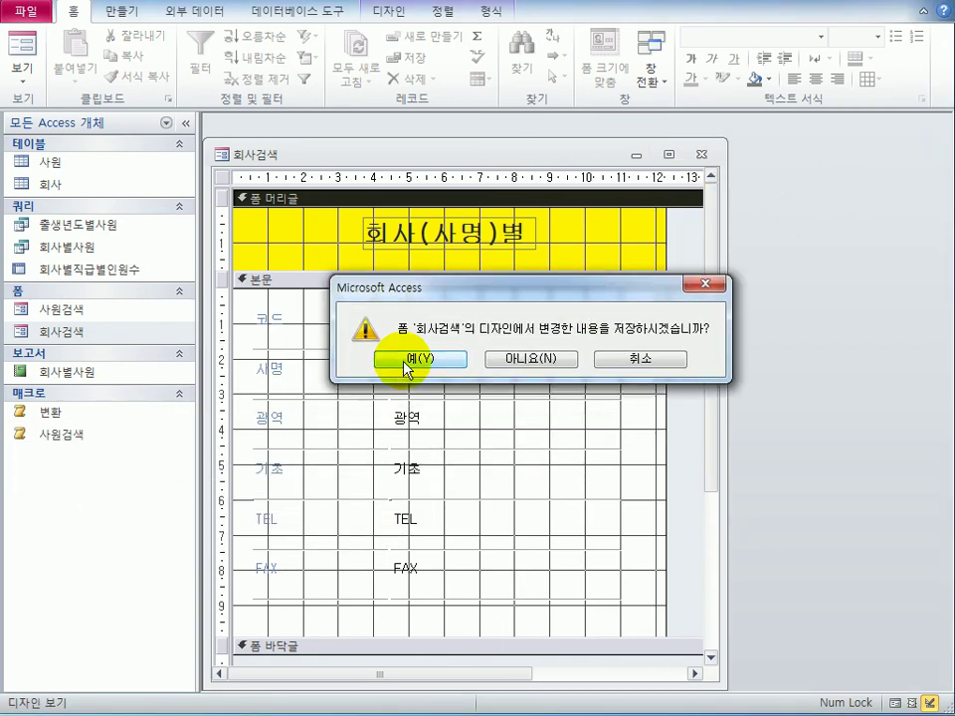
pyautogui.click(405, 360)
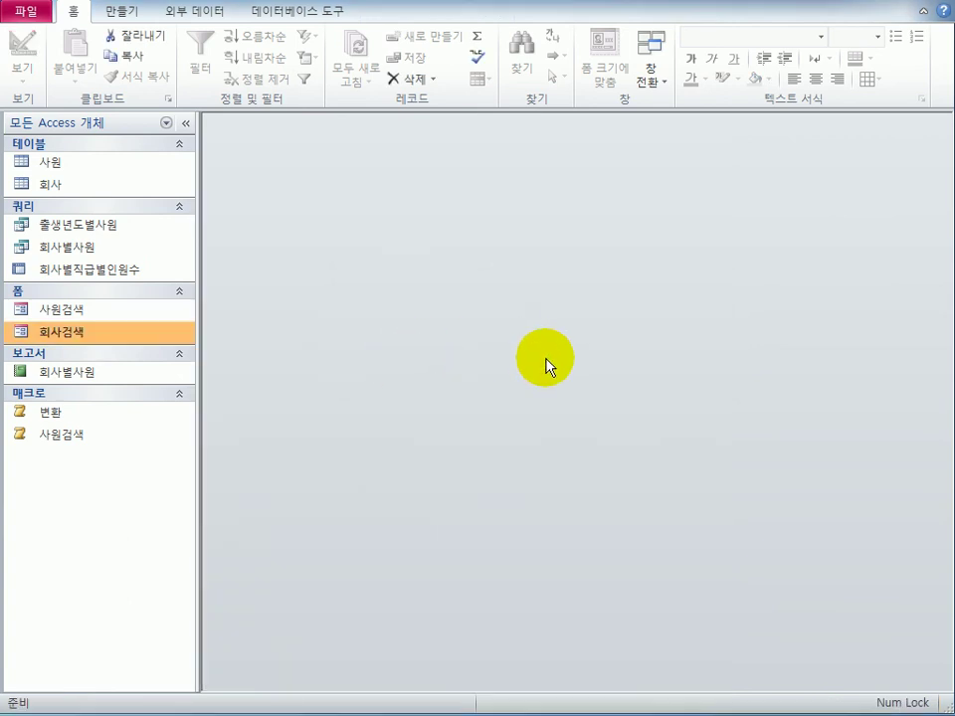